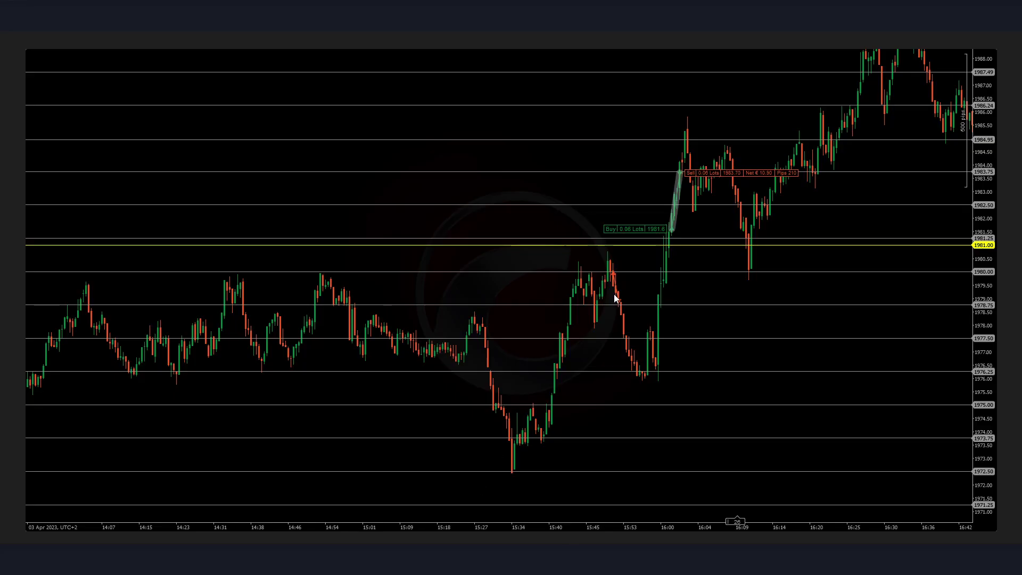
# Step: Review the chart screenshots of the early April trades, comparing their entries and exits with the surrounding price movement
pyautogui.scroll(-3, 616, 292)
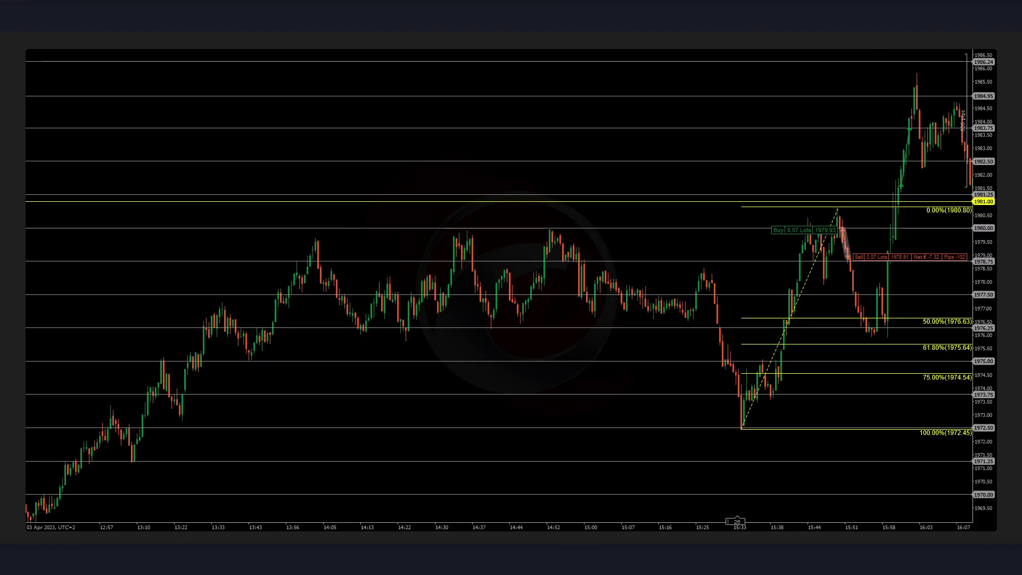
pyautogui.moveTo(386, 152)
pyautogui.mouseDown()
pyautogui.moveTo(144, 46)
pyautogui.moveTo(63, 31)
pyautogui.mouseUp()
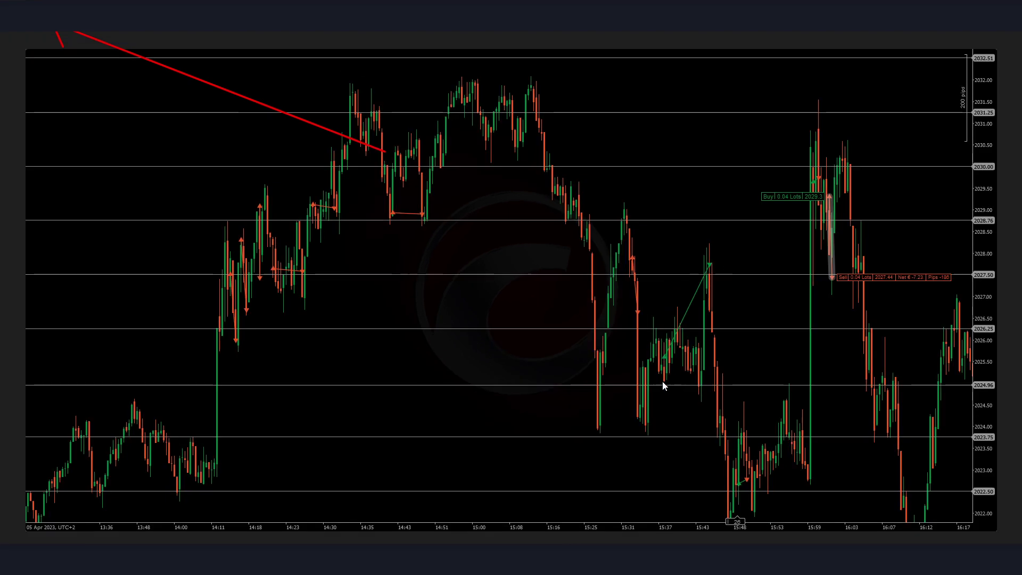
pyautogui.scroll(3, 826, 196)
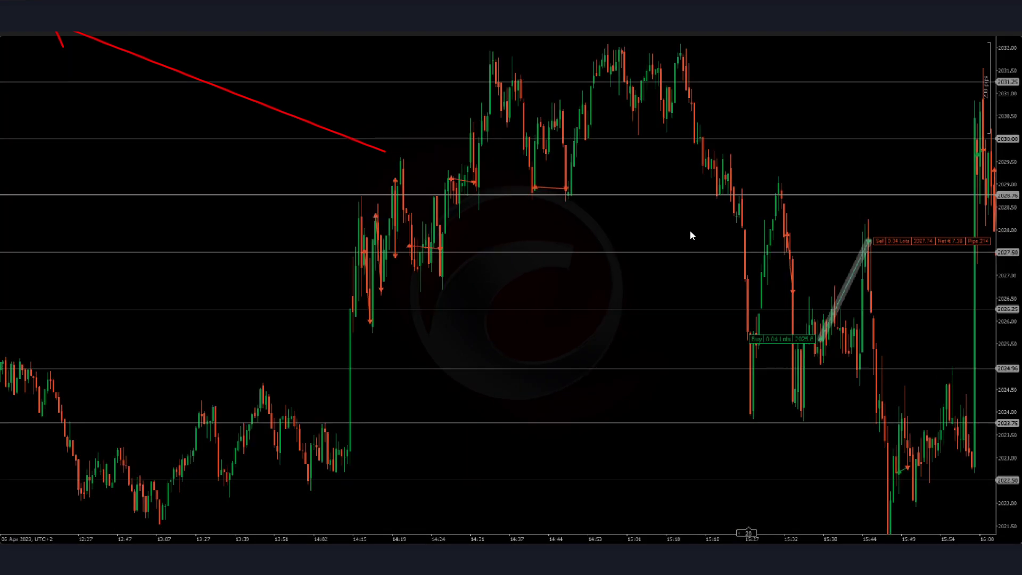
pyautogui.scroll(3, 806, 333)
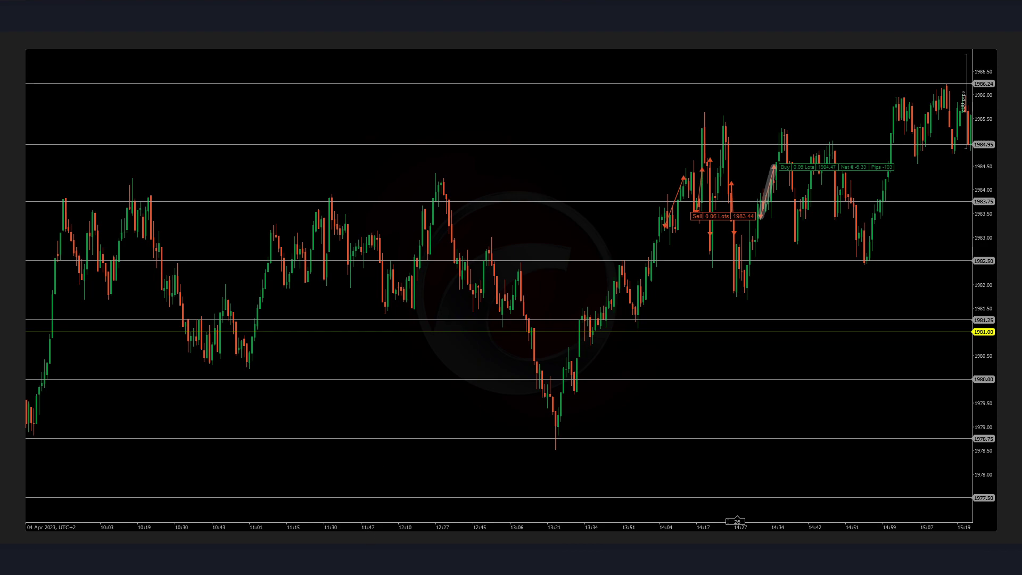
# Step: Switch to the April trades review sheet and filter the Win/Loss column to show only the Win entries
pyautogui.click(402, 506)
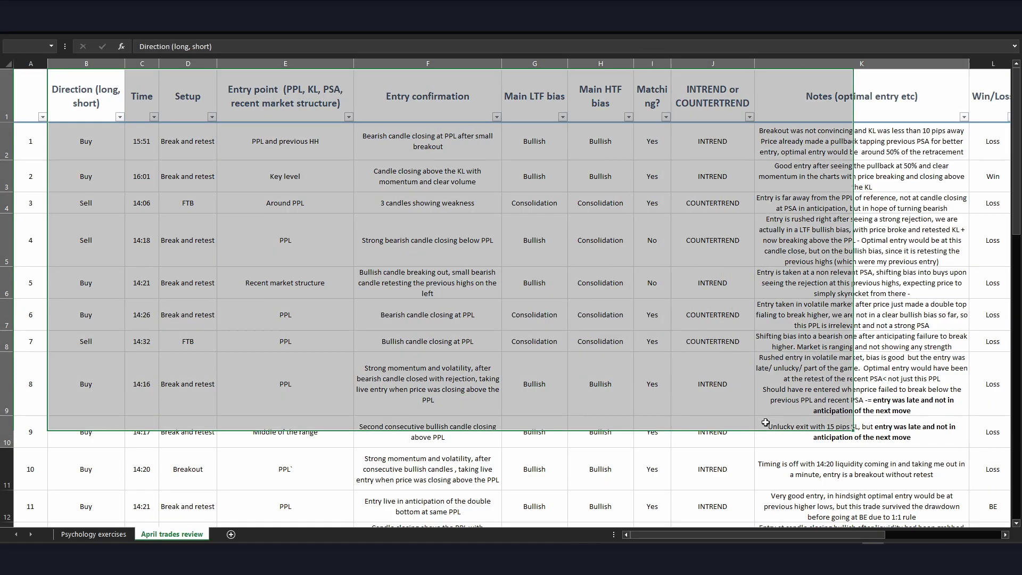
pyautogui.click(770, 420)
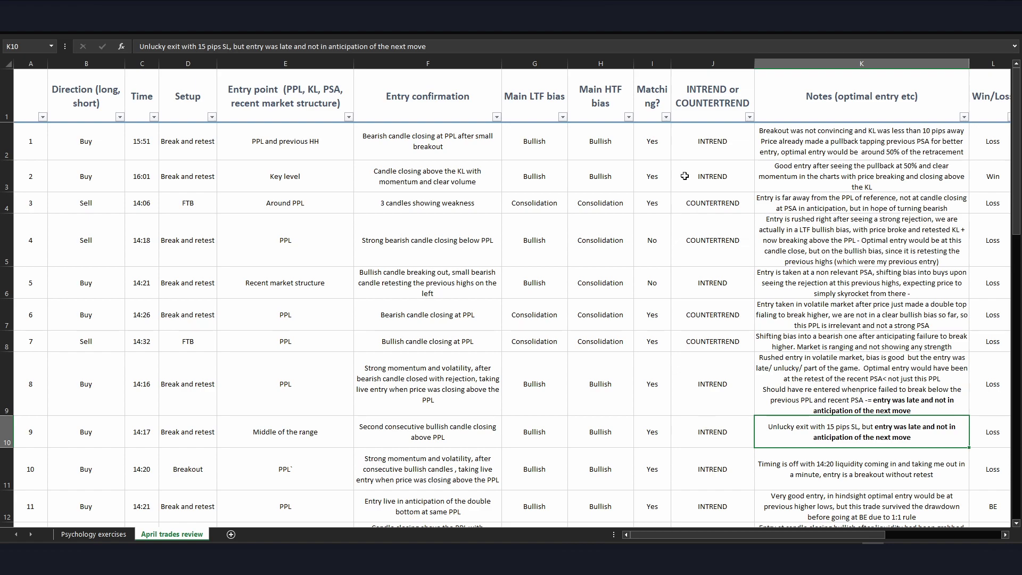
pyautogui.click(1000, 106)
pyautogui.press('Right')
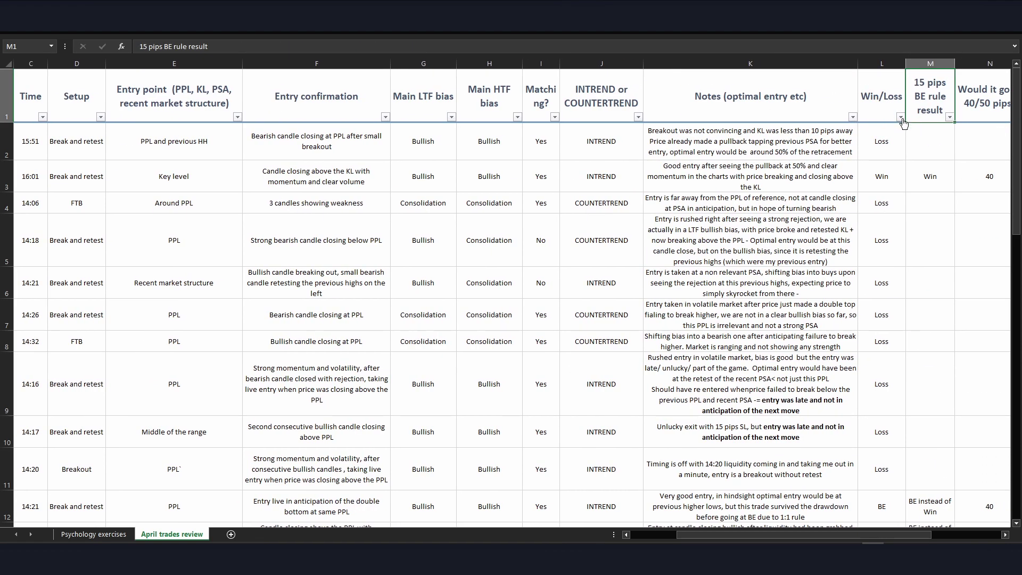
pyautogui.click(900, 116)
pyautogui.click(806, 234)
pyautogui.click(804, 262)
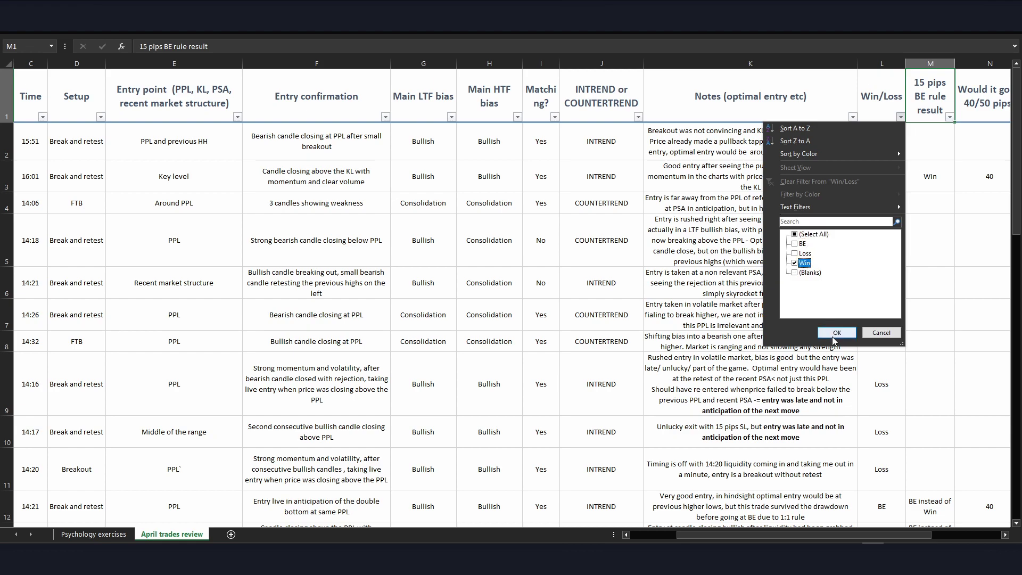
pyautogui.click(833, 332)
# Step: Compare the Win/Loss entries with the 15 pips BE rule results and the 40/50 pips values for the winning trades
pyautogui.click(883, 203)
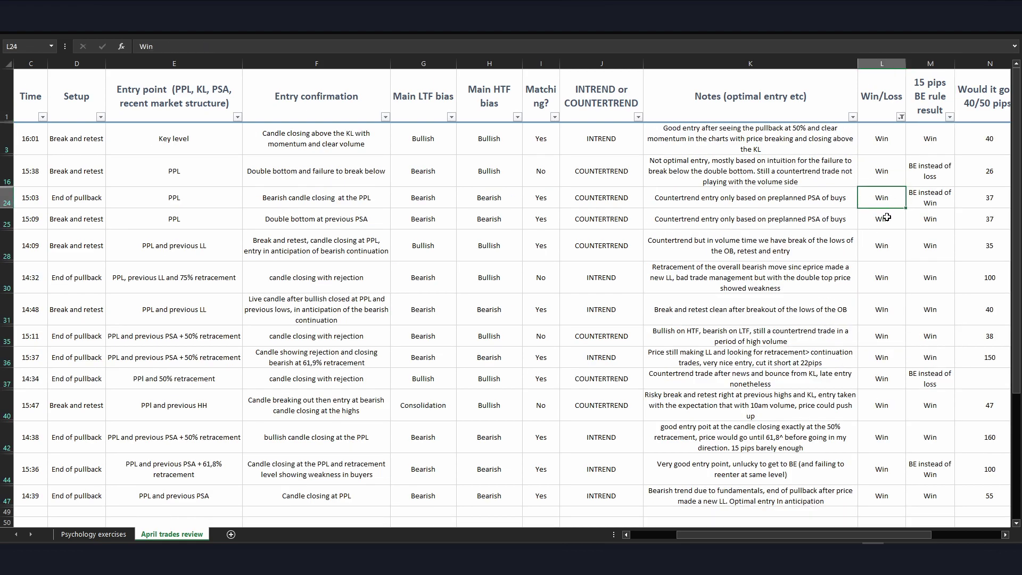
pyautogui.click(930, 171)
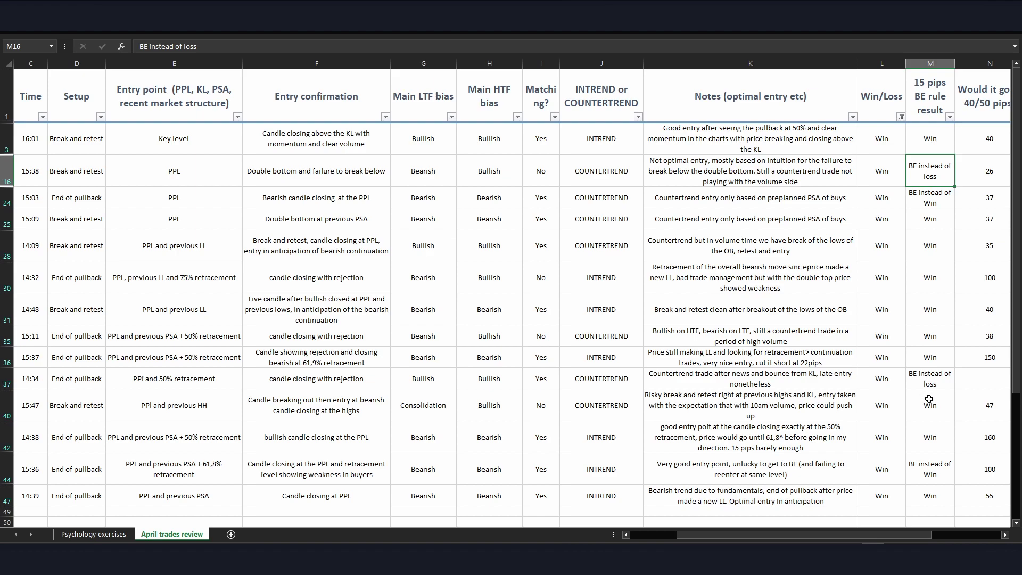
pyautogui.moveTo(891, 93); pyautogui.dragTo(881, 420)
pyautogui.click(874, 166)
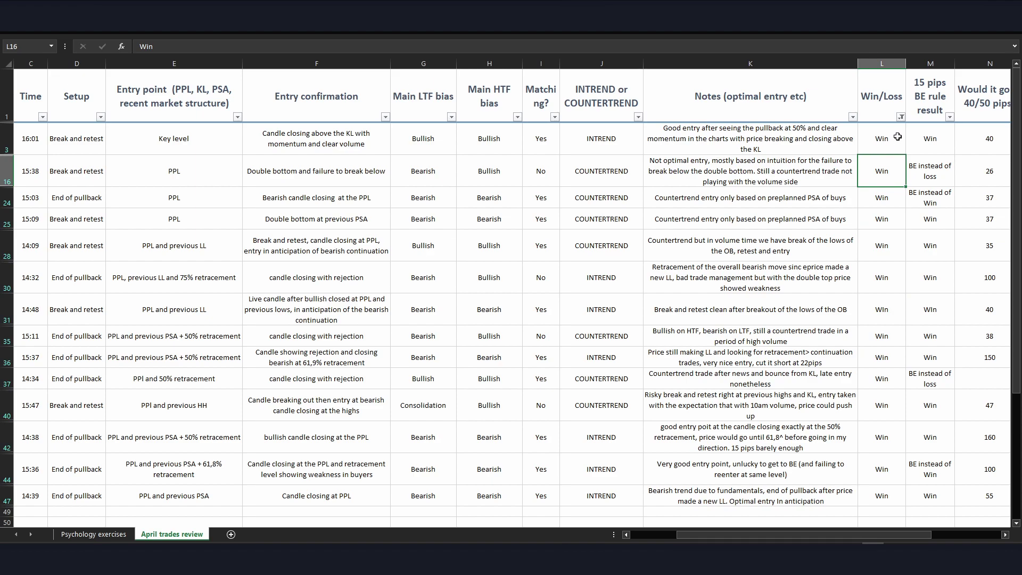
pyautogui.click(881, 139)
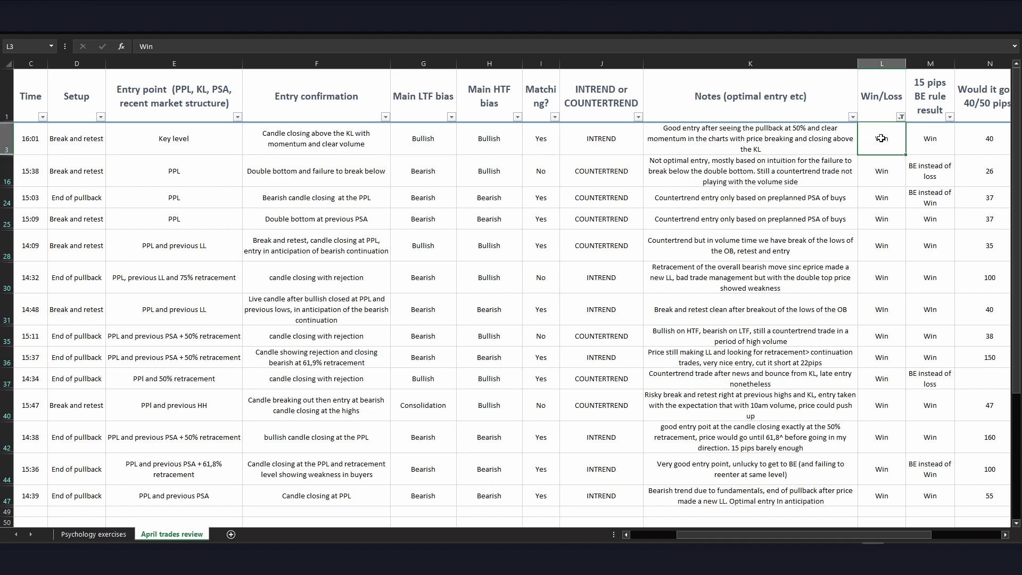
pyautogui.hotkey('ctrl', 'shift', 'Down')
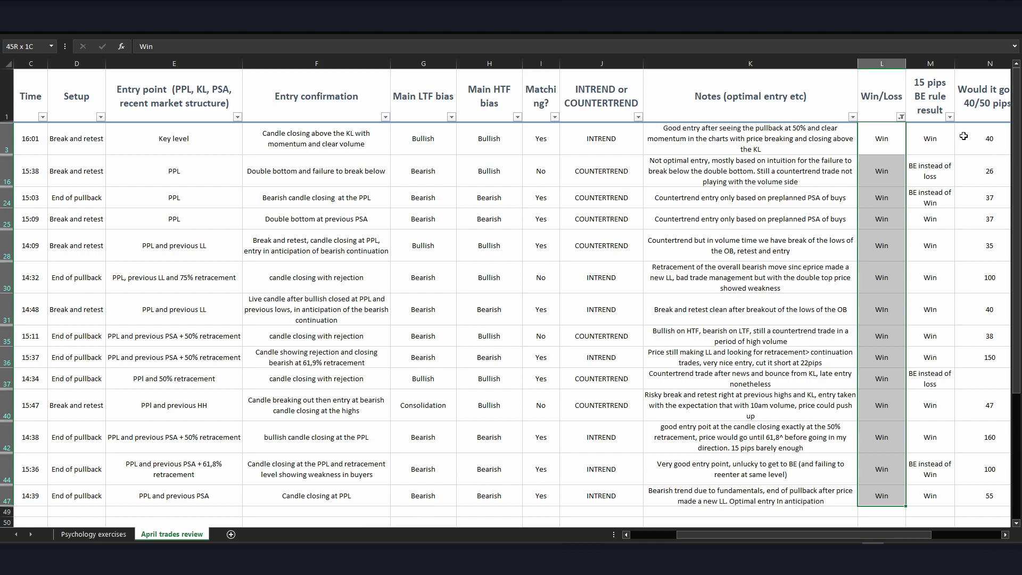
pyautogui.moveTo(899, 146); pyautogui.dragTo(889, 495)
pyautogui.moveTo(971, 140); pyautogui.dragTo(979, 494)
pyautogui.moveTo(886, 135); pyautogui.dragTo(928, 311)
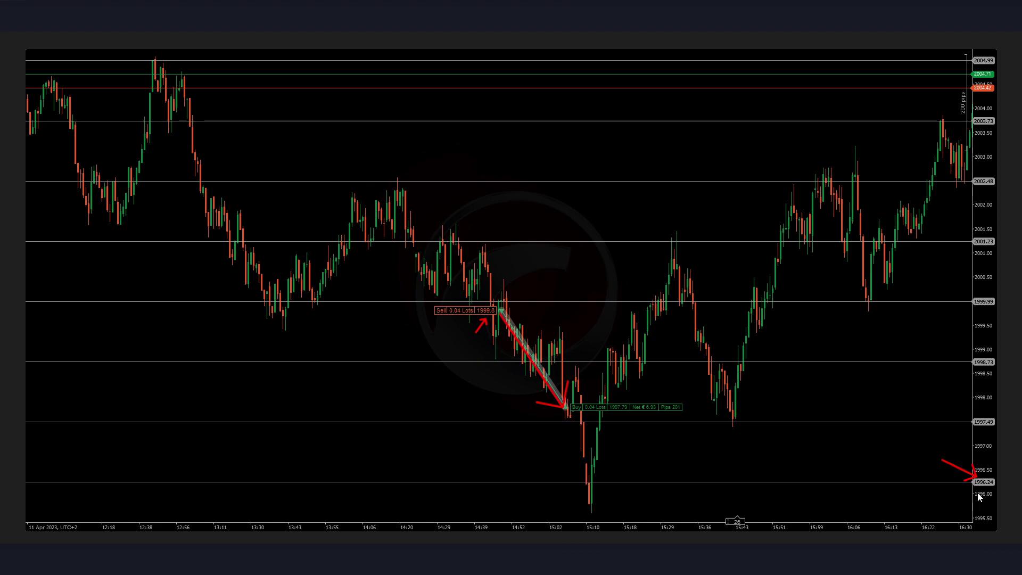
# Step: Mark the 11 April sell trade with red arrows and browse to the 12 April sell trade near 2017.5
pyautogui.moveTo(644, 514); pyautogui.dragTo(598, 508)
pyautogui.moveTo(510, 252); pyautogui.dragTo(505, 303)
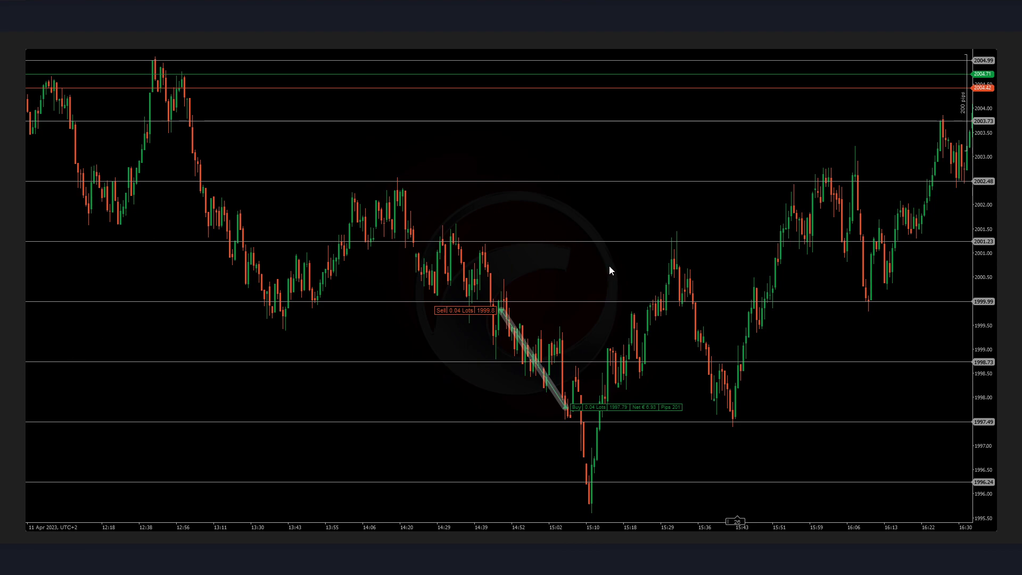
pyautogui.click(1011, 290)
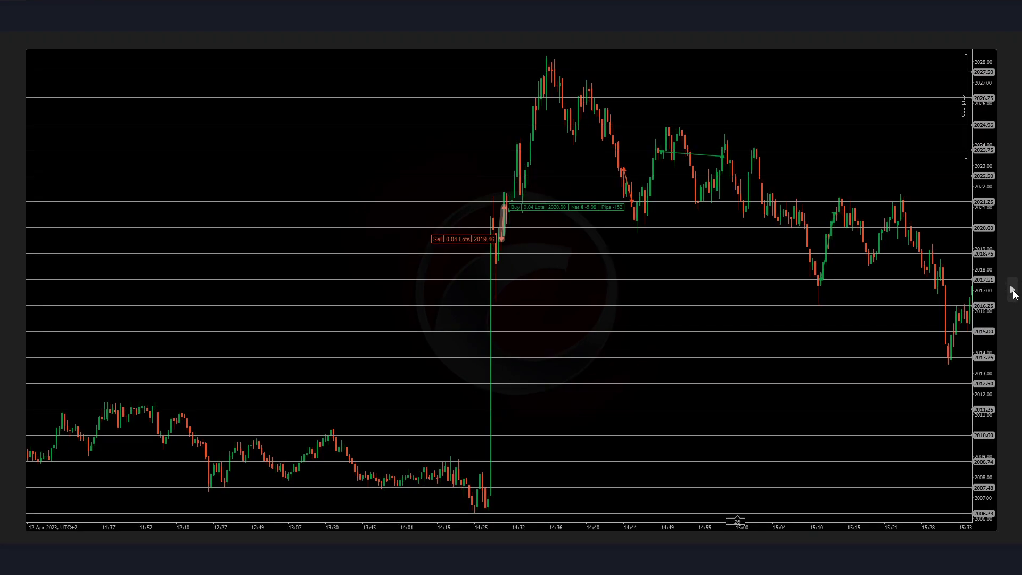
pyautogui.click(1012, 291)
pyautogui.click(1012, 290)
pyautogui.click(1011, 290)
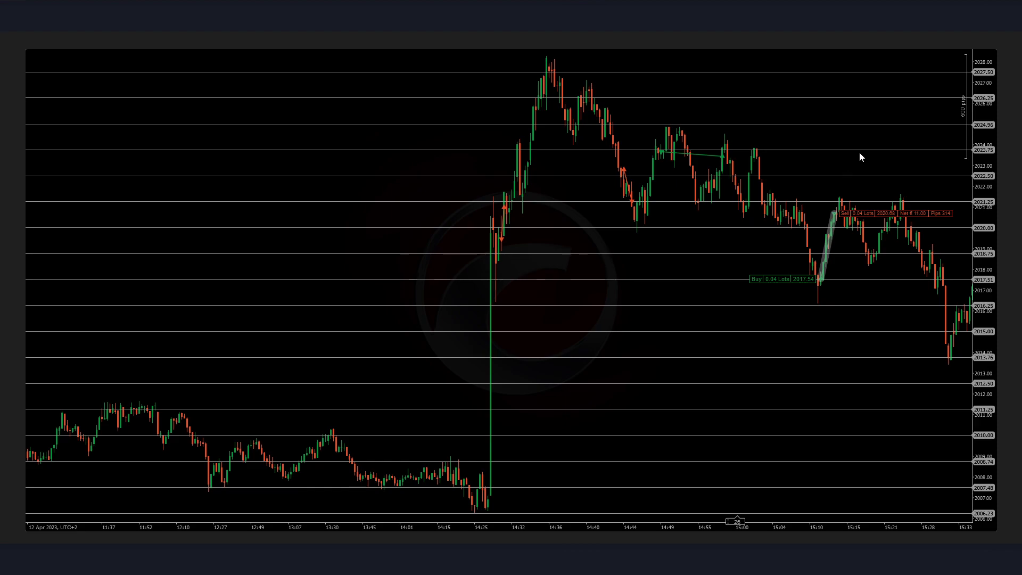
pyautogui.click(1014, 290)
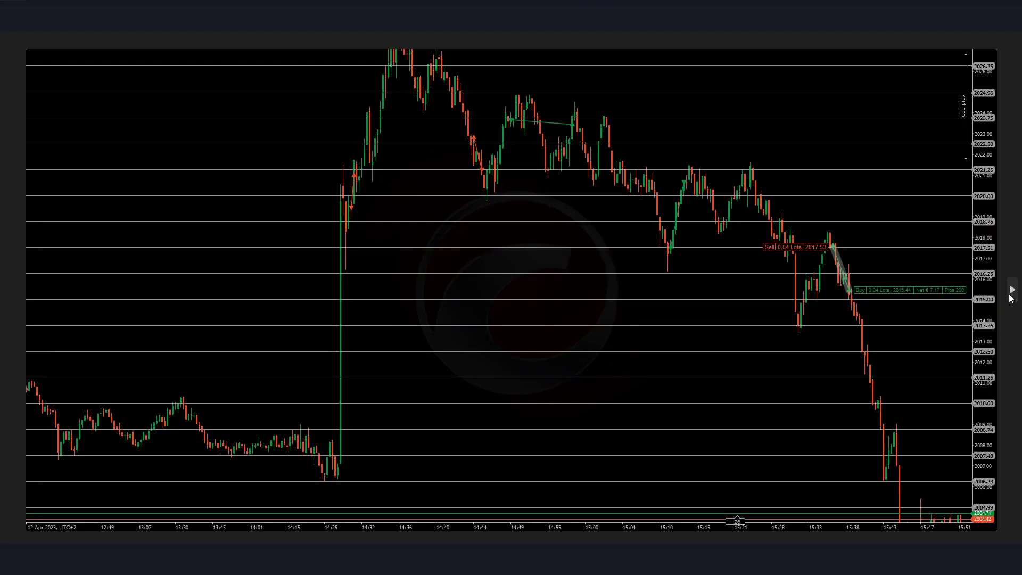
pyautogui.click(1011, 290)
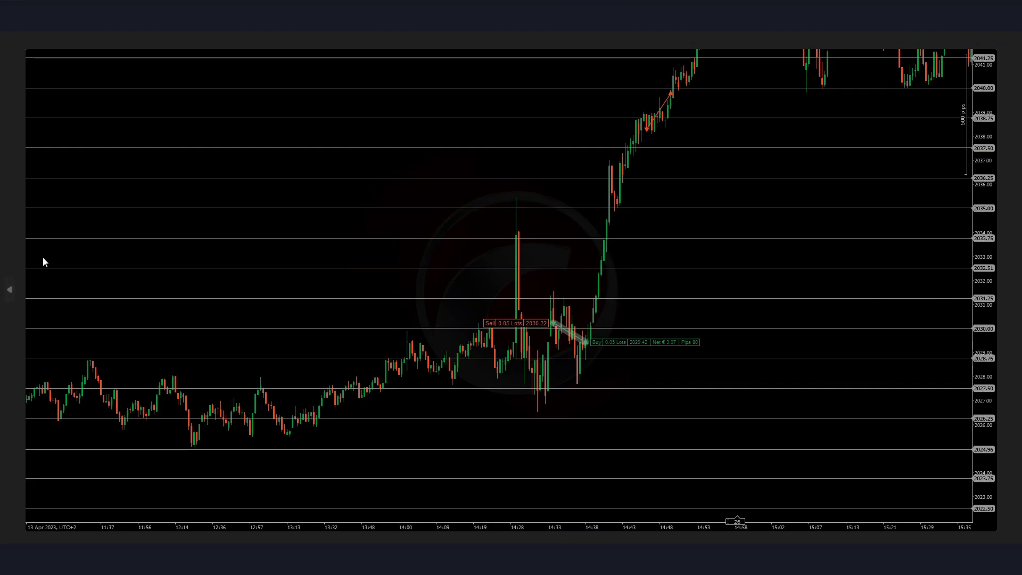
pyautogui.click(9, 290)
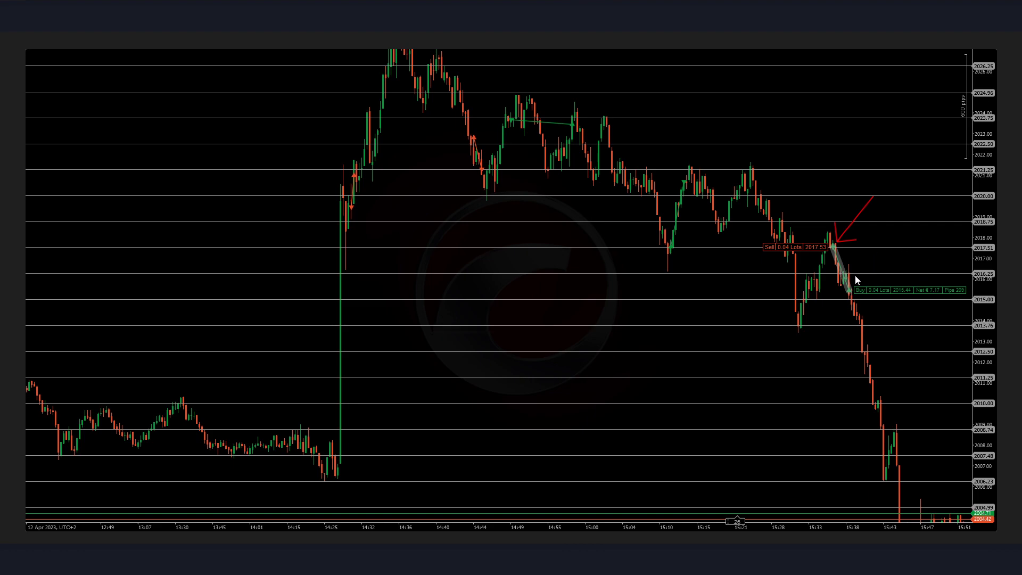
# Step: Mark the 12 April sell trade's exit and the full downward move with red arrows, and undo the arrows
pyautogui.moveTo(860, 264); pyautogui.dragTo(850, 283)
pyautogui.moveTo(831, 247); pyautogui.dragTo(894, 512)
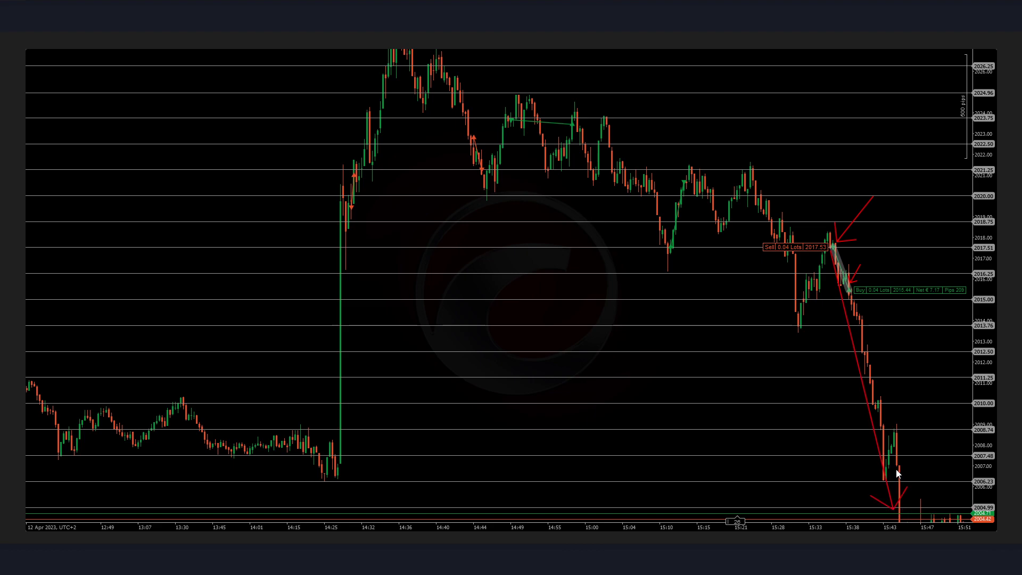
pyautogui.hotkey('ctrl', 'z')
pyautogui.hotkey('ctrl', 'z')
pyautogui.hotkey('ctrl', 'z')
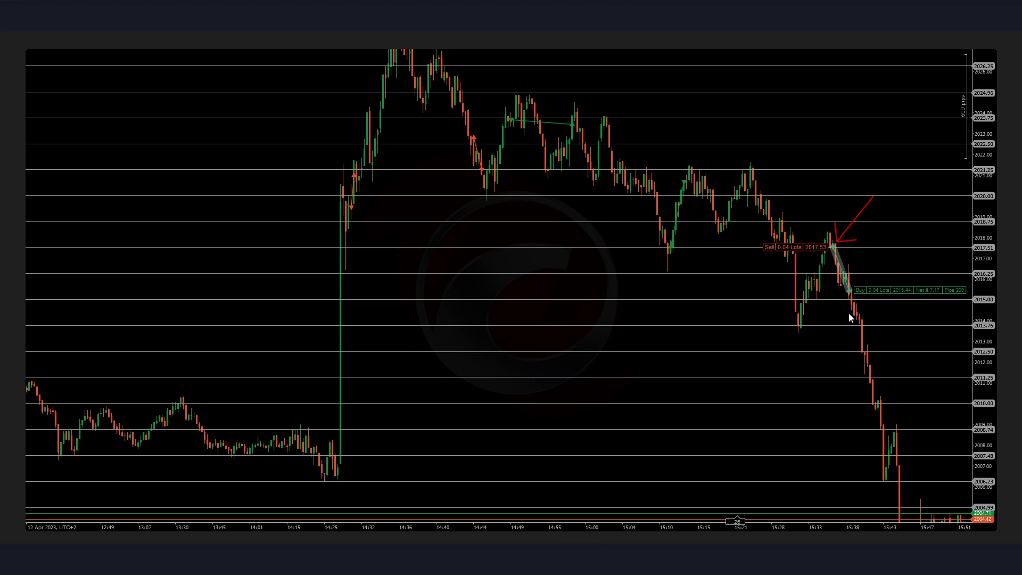
pyautogui.moveTo(899, 246); pyautogui.dragTo(866, 277)
pyautogui.hotkey('ctrl', 'z')
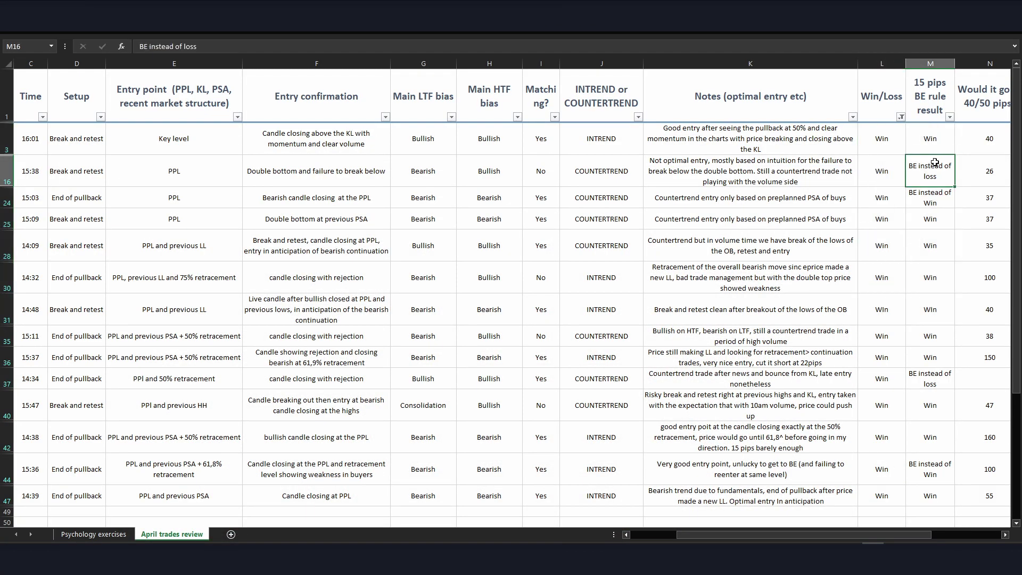
# Step: Return to the trades sheet and examine the "Would it go to 40/50 pips?" values of all winning trades
pyautogui.click(976, 135)
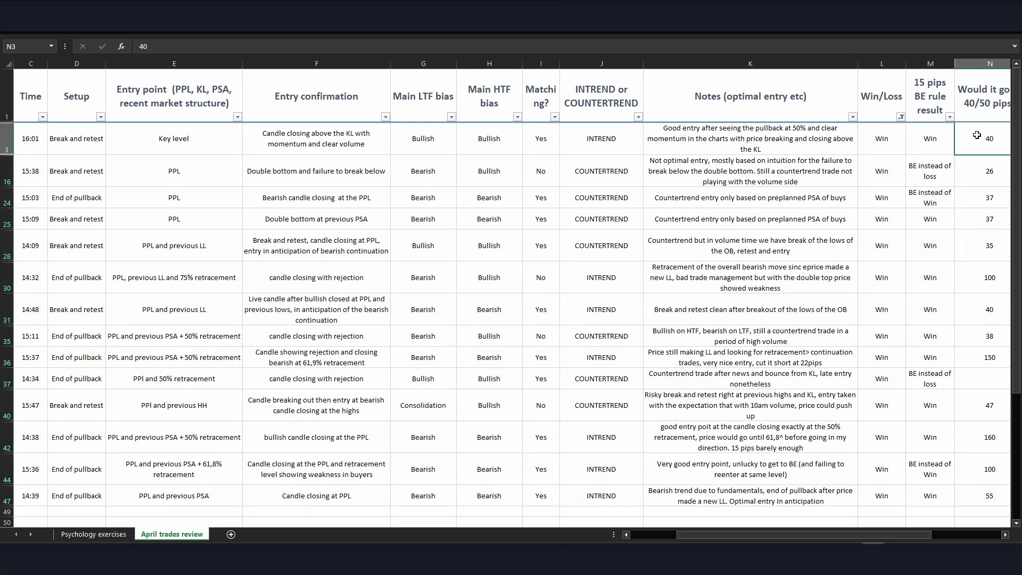
pyautogui.press('Right')
pyautogui.press('Left')
pyautogui.press('Down')
pyautogui.press('Down')
pyautogui.press('Down')
pyautogui.press('Down')
pyautogui.press('Down')
pyautogui.press('Down')
pyautogui.moveTo(768, 131); pyautogui.dragTo(773, 495)
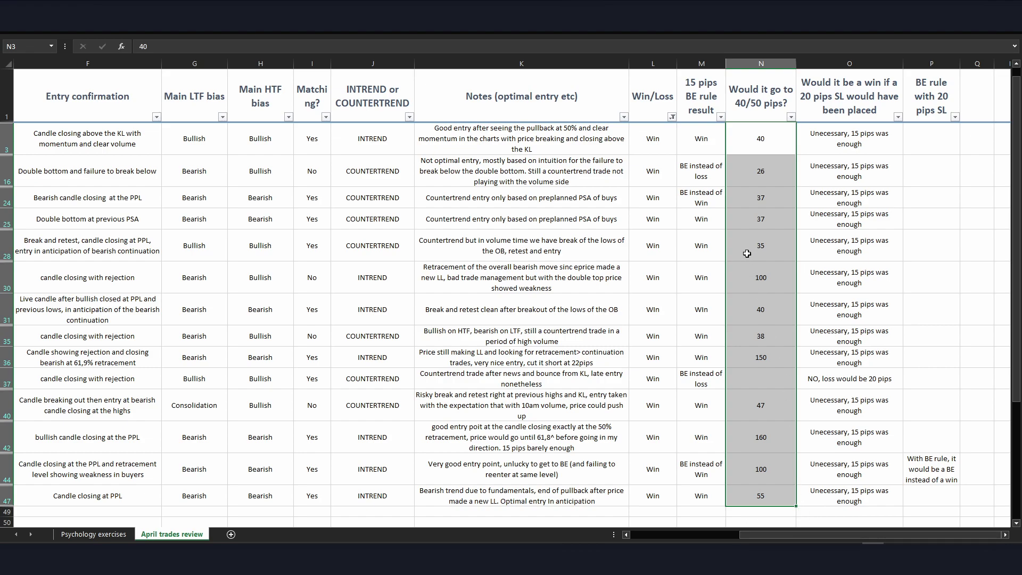
# Step: Check the 20 pips SL answers of the winning trades and highlight their 40/50 pips values again
pyautogui.moveTo(825, 139); pyautogui.dragTo(839, 339)
pyautogui.click(817, 379)
pyautogui.click(834, 423)
pyautogui.click(841, 497)
pyautogui.moveTo(841, 497); pyautogui.dragTo(837, 468)
pyautogui.click(837, 467)
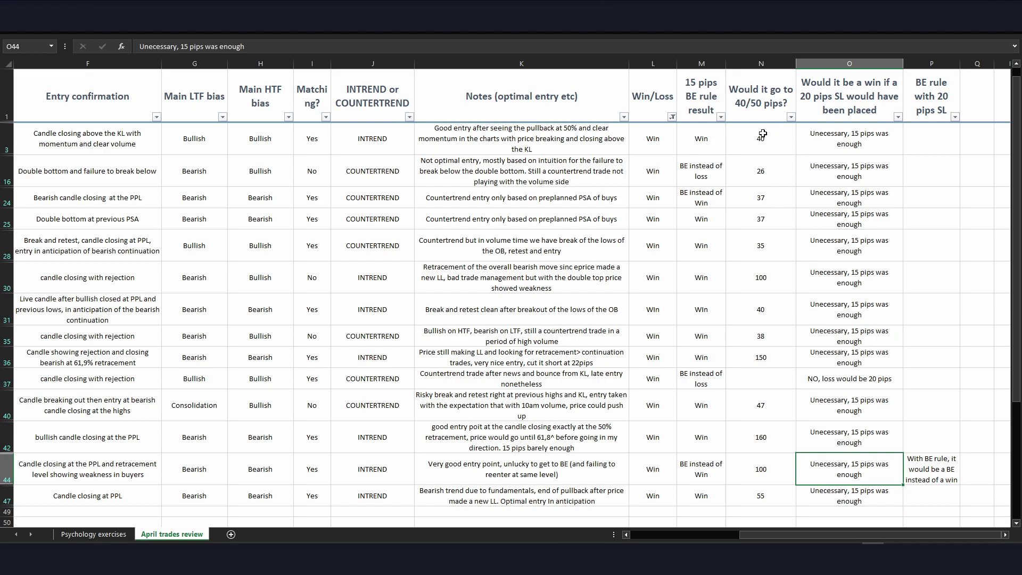
pyautogui.moveTo(773, 138); pyautogui.dragTo(775, 493)
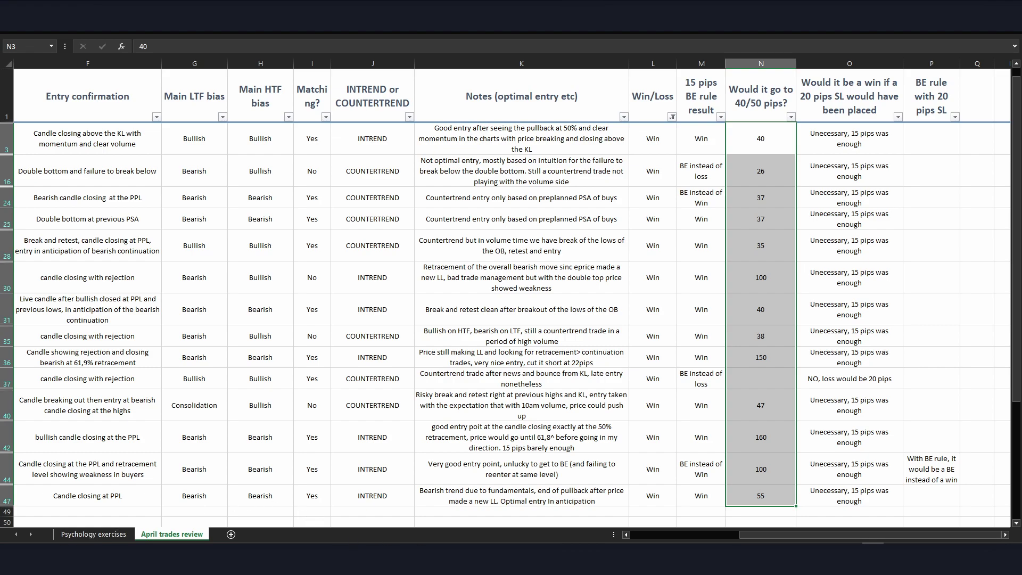
# Step: Return to the sheet's first columns and select the entry confirmation of trade 28
pyautogui.hscroll(-5, 667, 541)
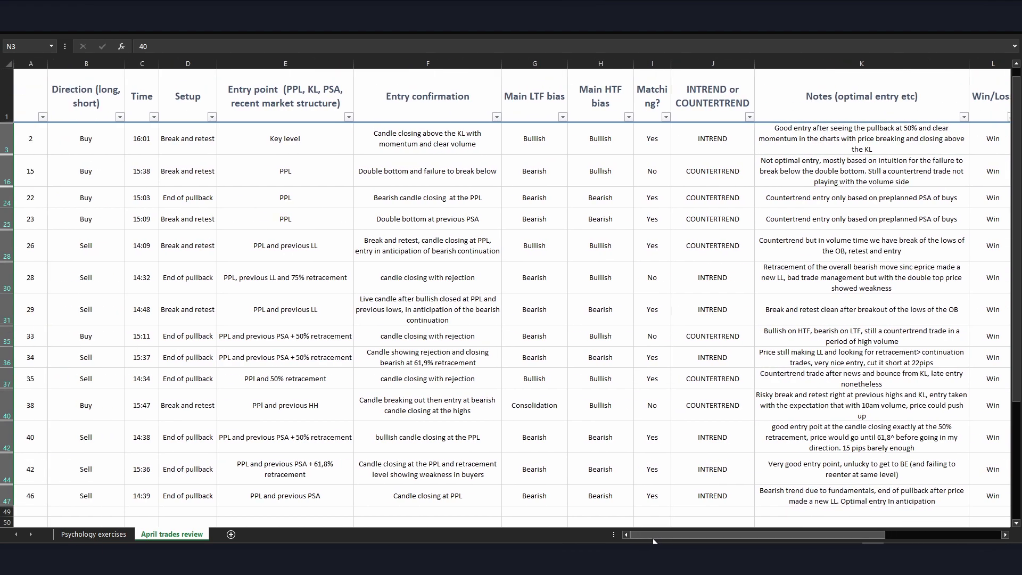
pyautogui.click(404, 269)
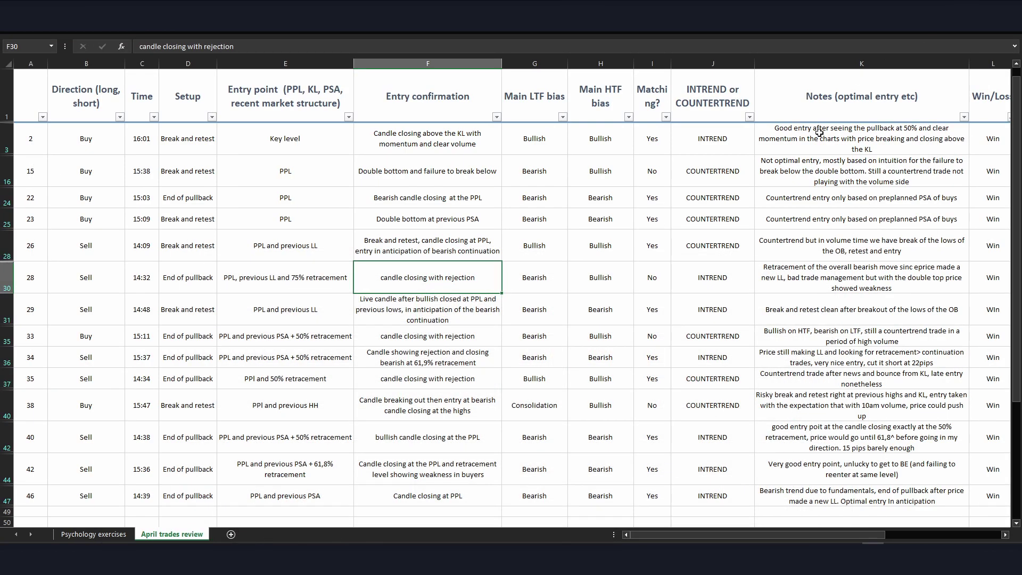
pyautogui.click(487, 280)
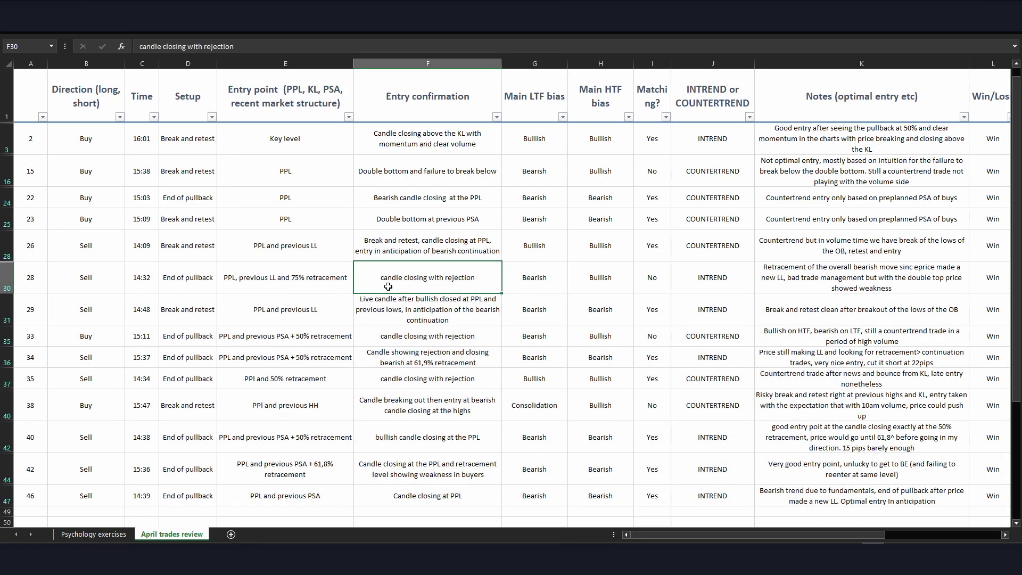
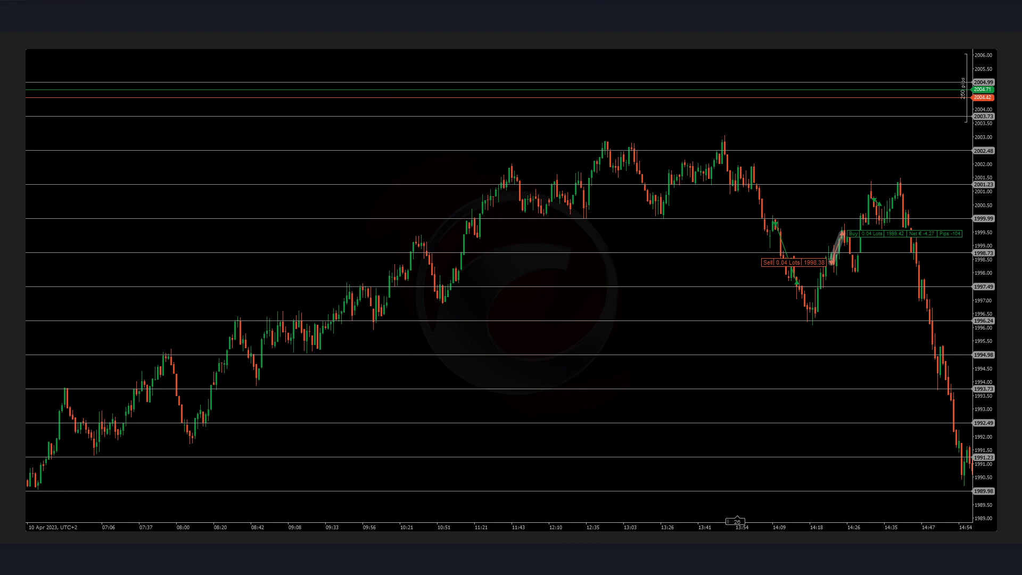
# Step: Trace the 10 April chart's price swings and the trade entry with yellow arrows, and clear the drawings
pyautogui.moveTo(79, 484)
pyautogui.mouseDown()
pyautogui.moveTo(192, 439)
pyautogui.moveTo(257, 391)
pyautogui.moveTo(390, 340)
pyautogui.moveTo(448, 290)
pyautogui.moveTo(494, 162)
pyautogui.moveTo(525, 218)
pyautogui.moveTo(551, 218)
pyautogui.moveTo(601, 145)
pyautogui.moveTo(707, 141)
pyautogui.moveTo(720, 205)
pyautogui.moveTo(762, 213)
pyautogui.mouseUp()
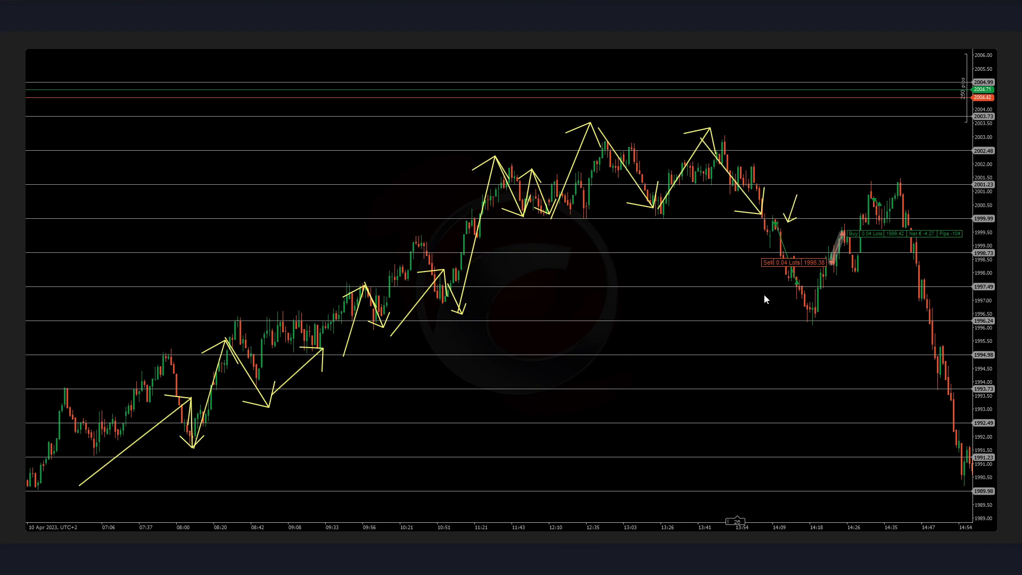
pyautogui.moveTo(113, 492)
pyautogui.mouseDown()
pyautogui.moveTo(512, 364)
pyautogui.moveTo(838, 191)
pyautogui.mouseUp()
pyautogui.hotkey('ctrl', 'z')
pyautogui.moveTo(665, 110); pyautogui.dragTo(811, 216)
pyautogui.hotkey('ctrl', 'z')
pyautogui.press('Escape')
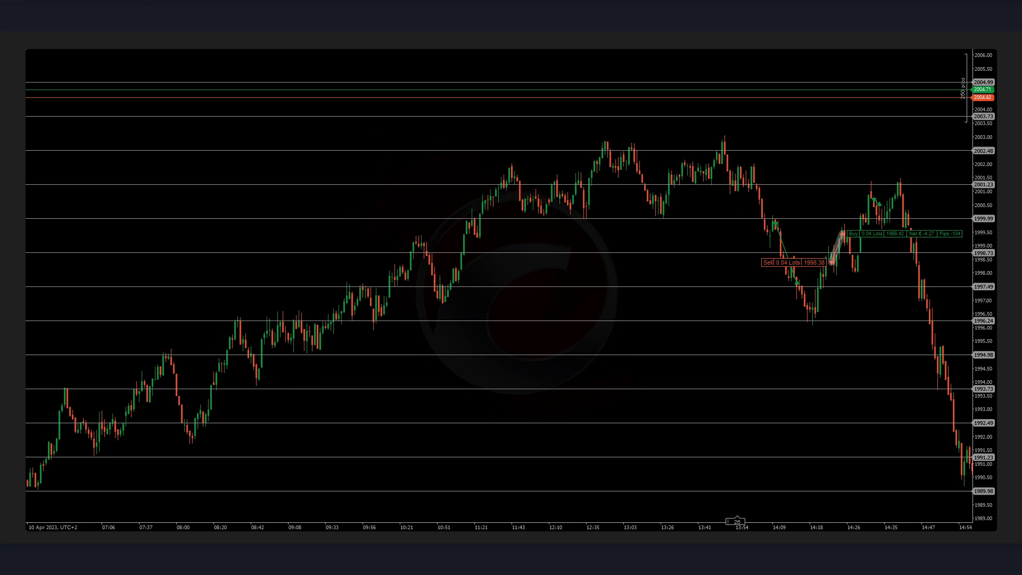
# Step: Browse back from the 10 April trade charts to the 6 April buy trade near 2007.5
pyautogui.click(10, 288)
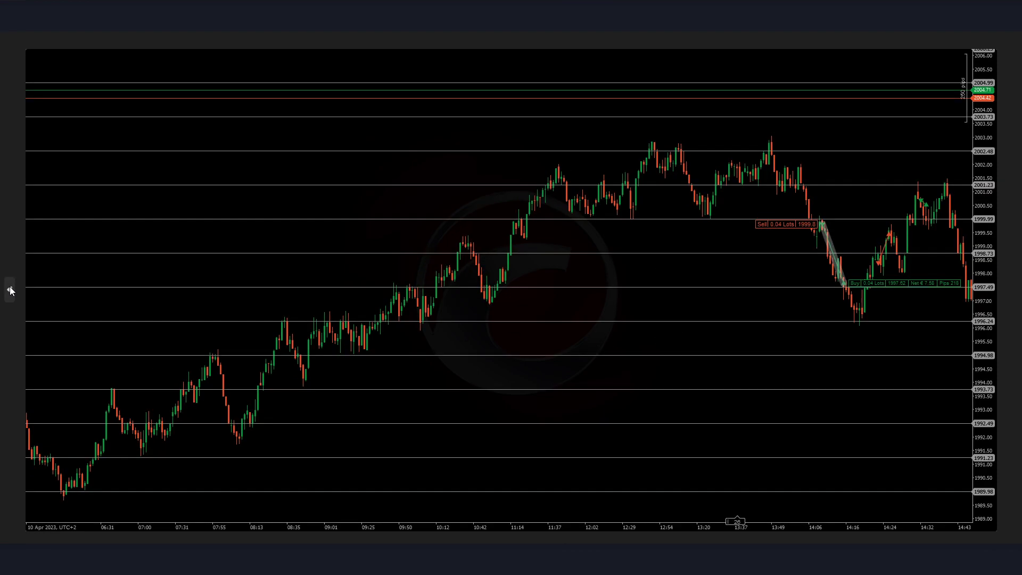
pyautogui.click(10, 291)
pyautogui.click(10, 292)
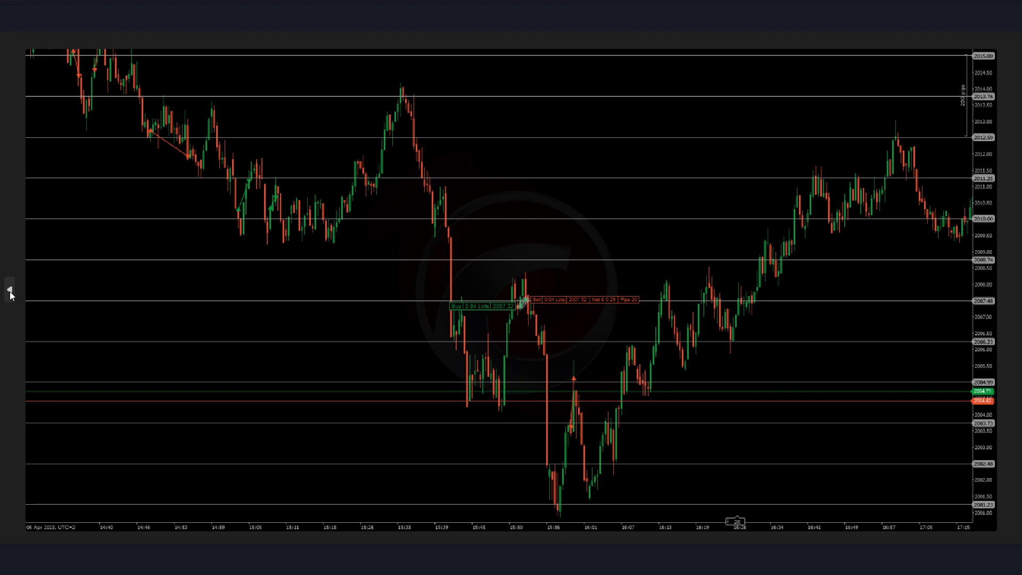
# Step: Go back to the 6 April buy trade near 2010.28, trace its downtrend and earlier swings with red arrows, and clear the drawings
pyautogui.click(10, 291)
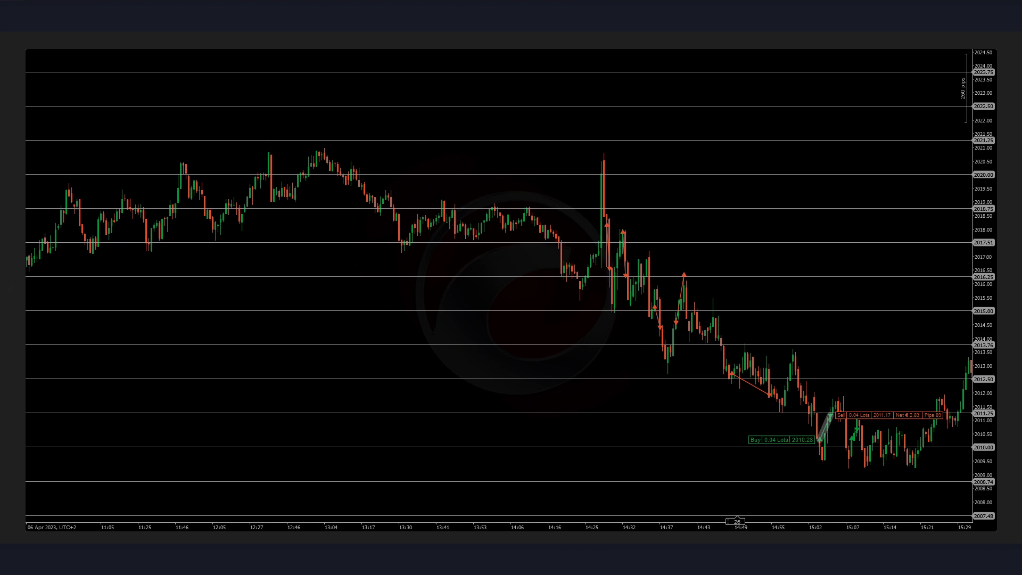
pyautogui.moveTo(368, 117); pyautogui.dragTo(842, 345)
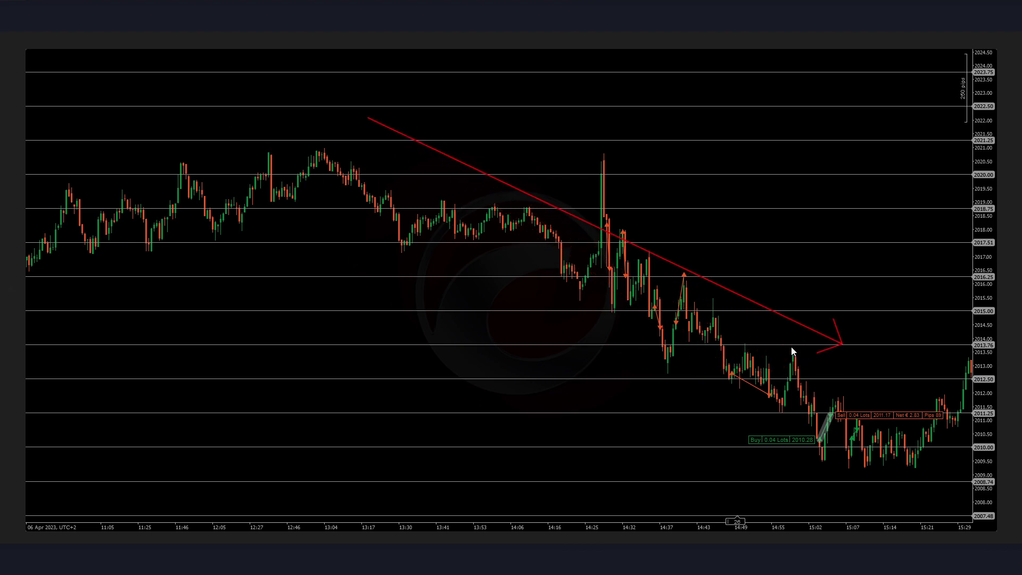
pyautogui.moveTo(11, 84)
pyautogui.mouseDown()
pyautogui.moveTo(41, 237)
pyautogui.moveTo(88, 200)
pyautogui.moveTo(233, 195)
pyautogui.mouseUp()
pyautogui.moveTo(231, 233); pyautogui.dragTo(319, 185)
pyautogui.moveTo(16, 40)
pyautogui.mouseDown()
pyautogui.moveTo(637, 391)
pyautogui.moveTo(716, 446)
pyautogui.mouseUp()
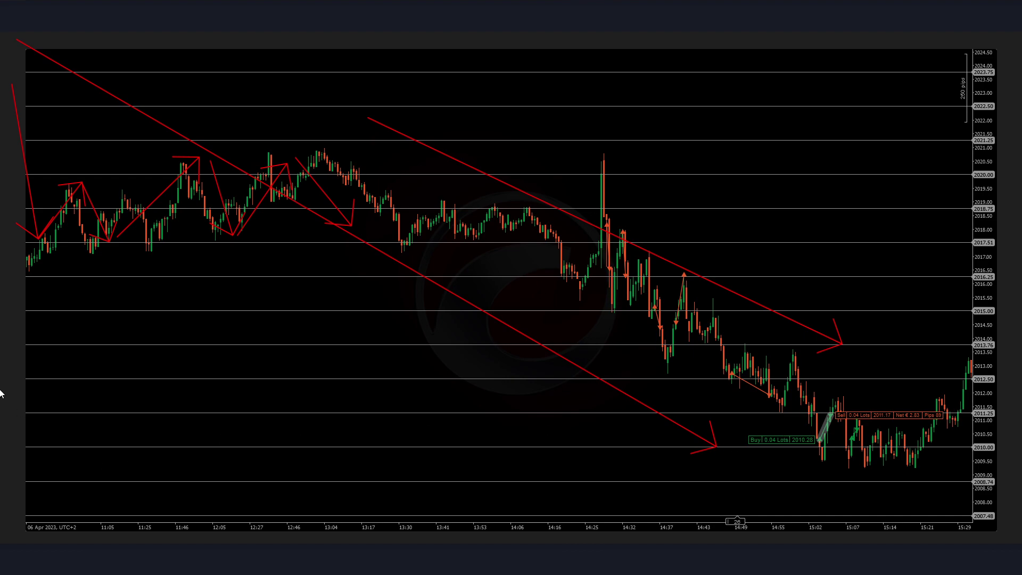
pyautogui.press('Escape')
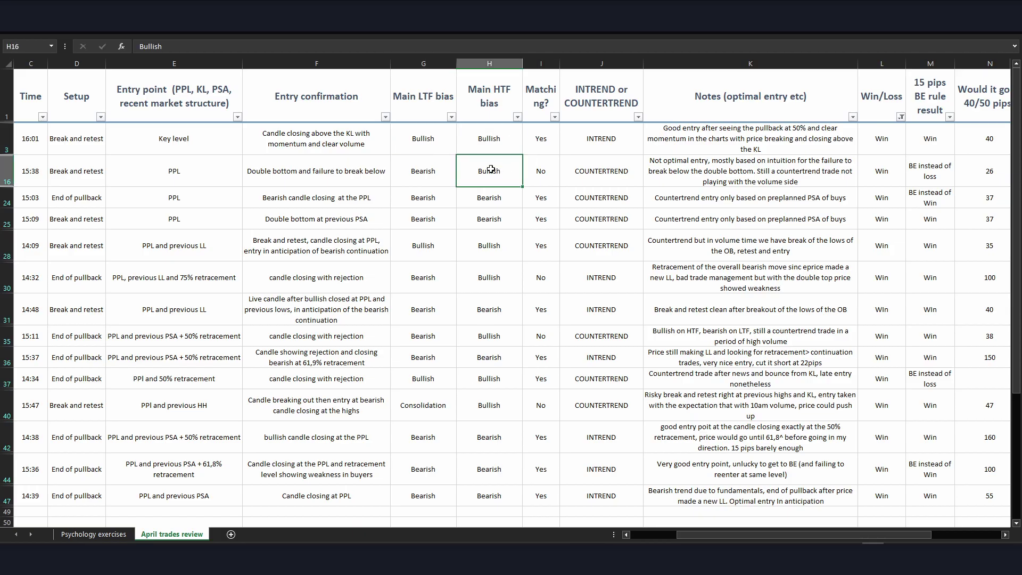
# Step: Compare the LTF and HTF biases of the 16:01 and 15:38 trades, and check the 15:38 trade's time and direction
pyautogui.moveTo(425, 142); pyautogui.dragTo(466, 143)
pyautogui.moveTo(426, 170); pyautogui.dragTo(473, 165)
pyautogui.moveTo(537, 170); pyautogui.dragTo(422, 167)
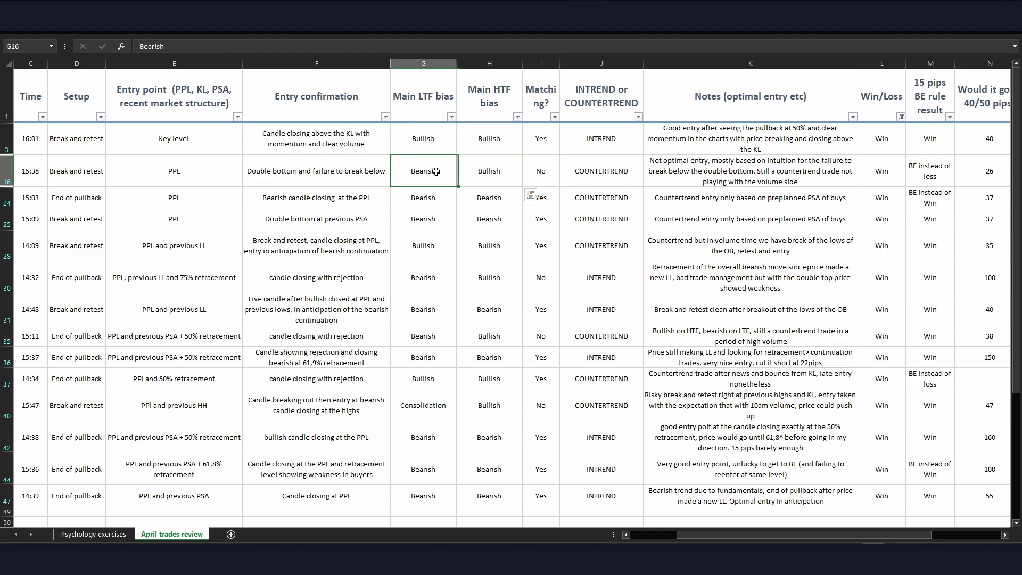
pyautogui.click(32, 177)
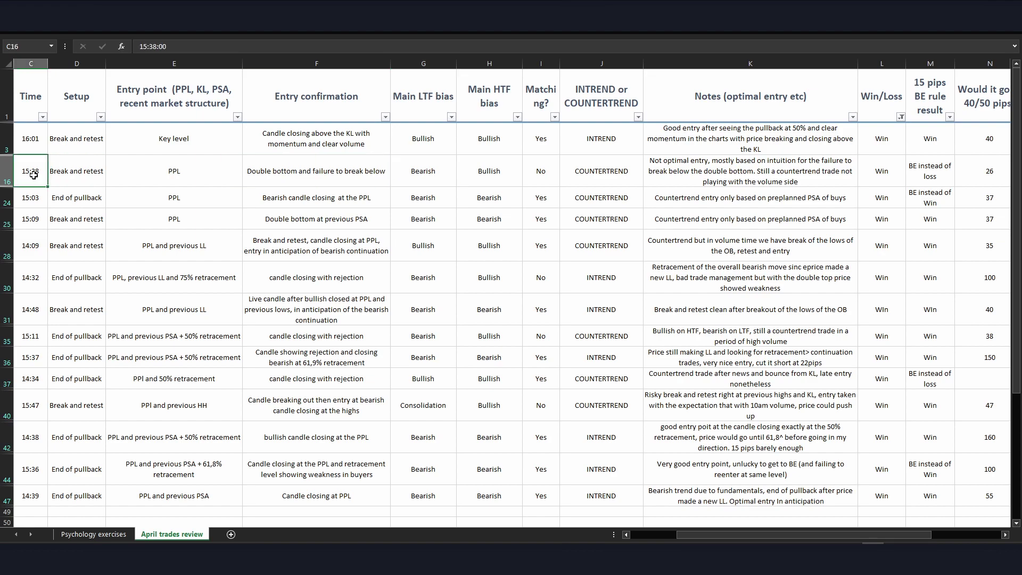
pyautogui.press('Down')
pyautogui.press('Left')
pyautogui.click(79, 182)
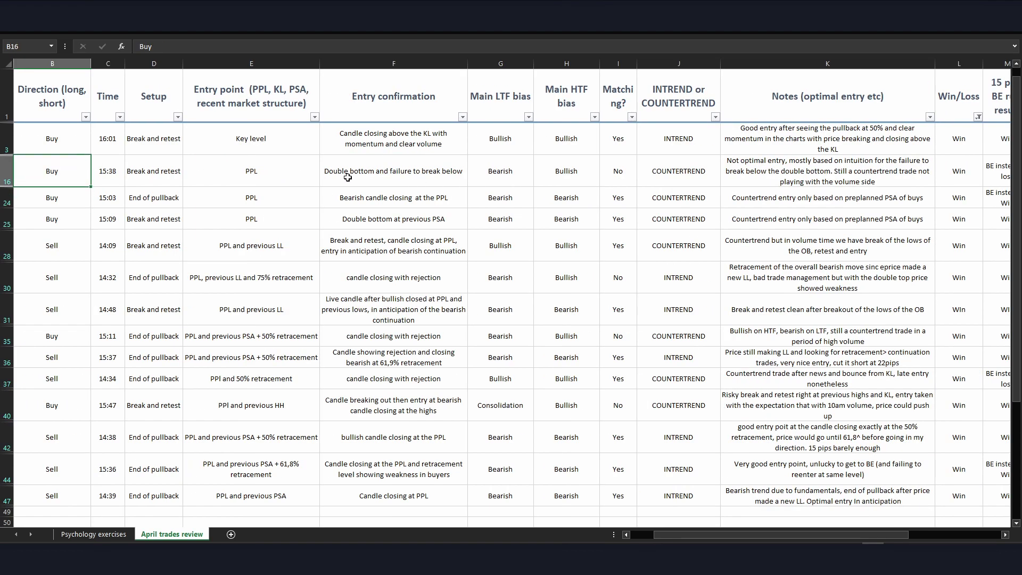
# Step: Check the 15:38 trade's LTF bias against its HTF bias and INTREND or COUNTERTREND formula, and select its trade number
pyautogui.click(486, 175)
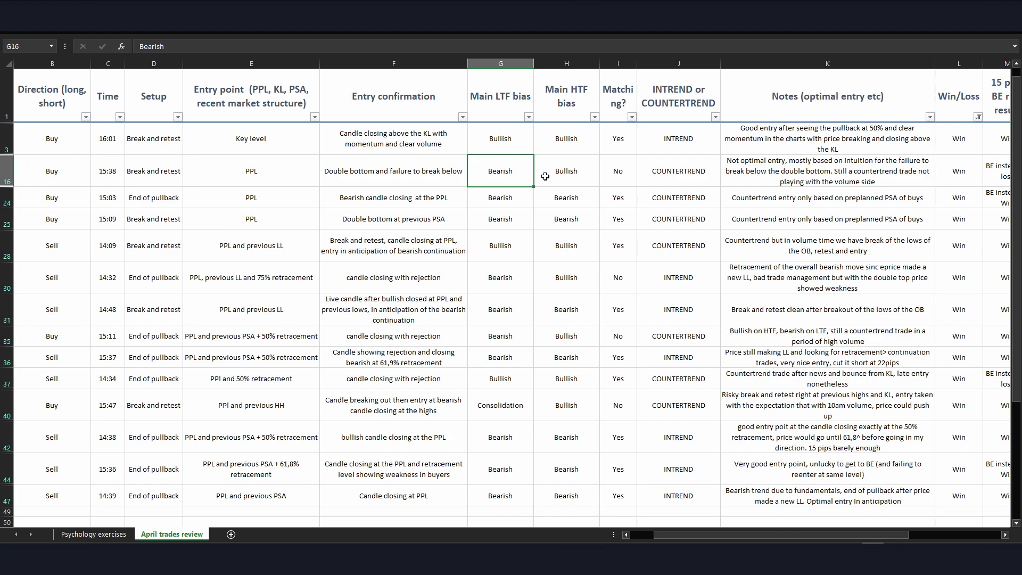
pyautogui.click(570, 177)
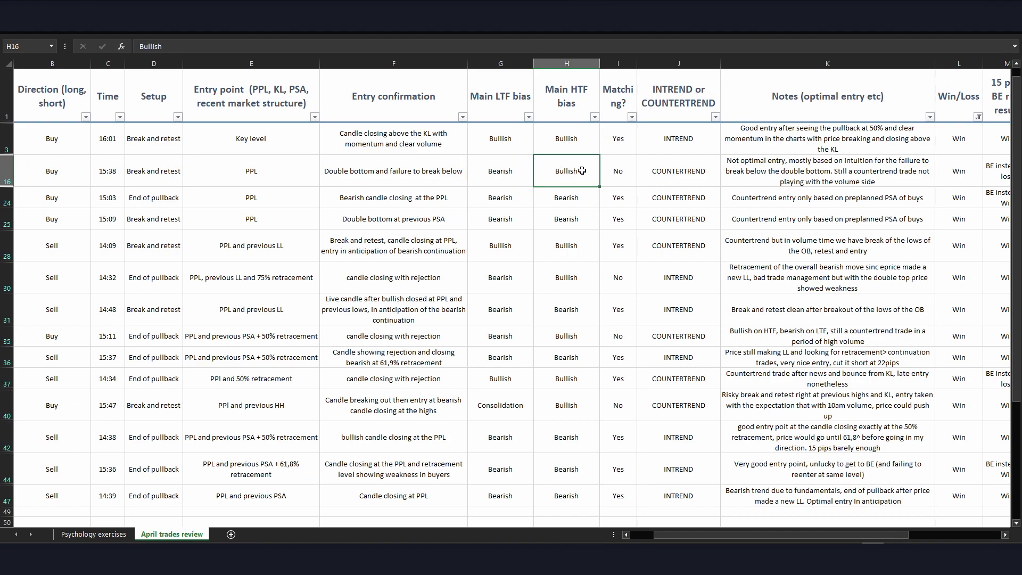
pyautogui.click(708, 169)
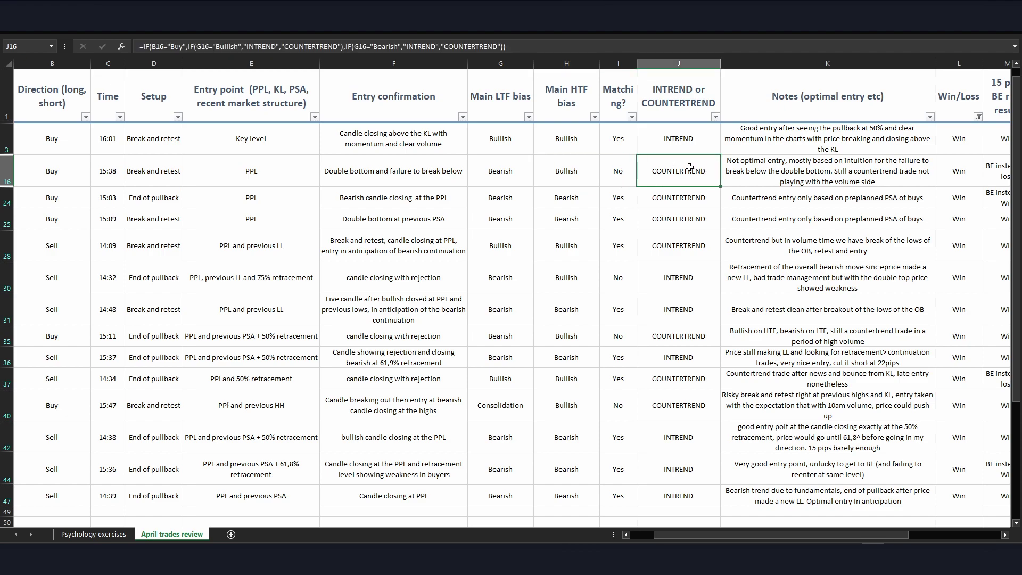
pyautogui.click(479, 183)
pyautogui.click(647, 165)
pyautogui.click(484, 164)
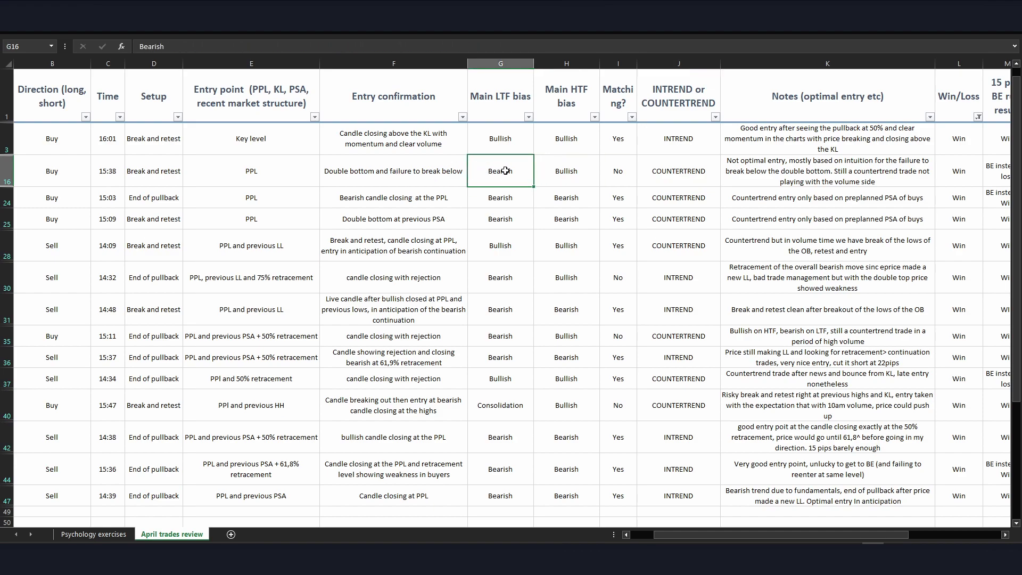
pyautogui.click(38, 175)
pyautogui.press('Left')
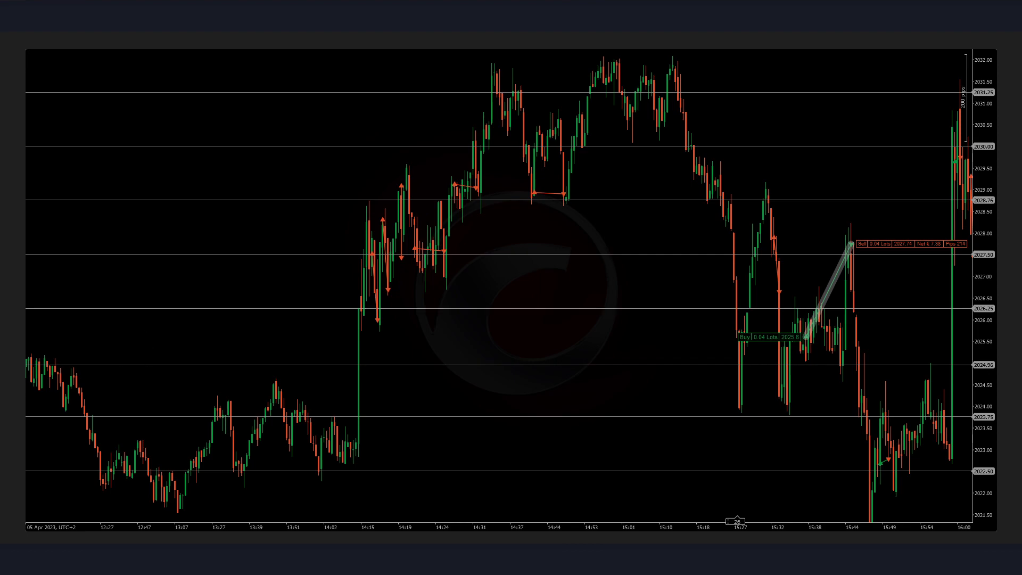
# Step: Trace the 5 April chart's rise with green arrows and the swings of the following decline with yellow arrows
pyautogui.moveTo(143, 490)
pyautogui.mouseDown()
pyautogui.moveTo(250, 398)
pyautogui.moveTo(338, 423)
pyautogui.moveTo(395, 198)
pyautogui.moveTo(445, 293)
pyautogui.moveTo(502, 75)
pyautogui.moveTo(555, 201)
pyautogui.moveTo(617, 59)
pyautogui.moveTo(629, 83)
pyautogui.mouseUp()
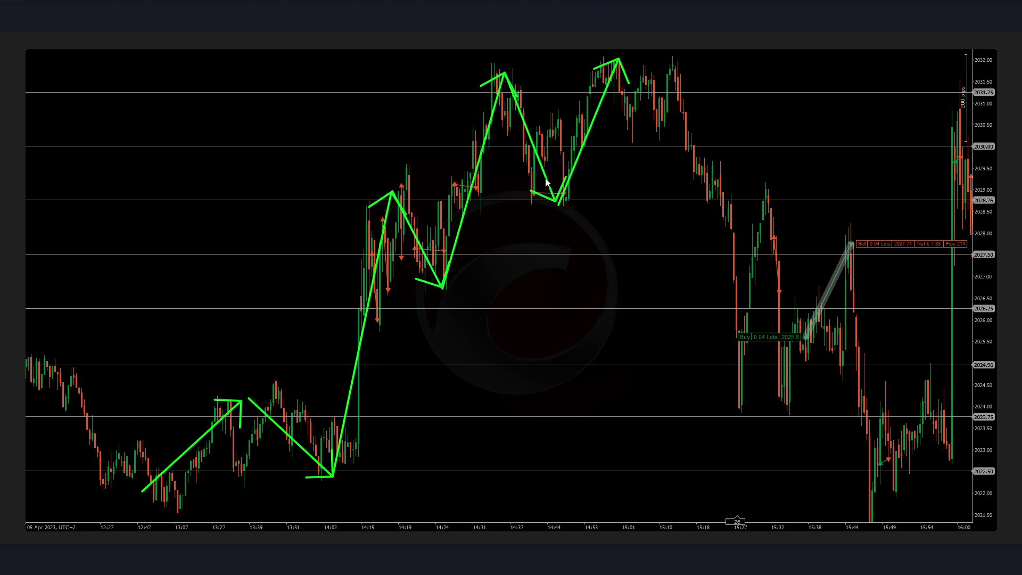
pyautogui.moveTo(636, 62); pyautogui.dragTo(733, 384)
pyautogui.moveTo(709, 373); pyautogui.dragTo(733, 384)
pyautogui.moveTo(746, 362)
pyautogui.mouseDown()
pyautogui.moveTo(734, 386)
pyautogui.moveTo(774, 191)
pyautogui.mouseUp()
pyautogui.moveTo(752, 206)
pyautogui.mouseDown()
pyautogui.moveTo(789, 214)
pyautogui.moveTo(792, 397)
pyautogui.mouseUp()
pyautogui.moveTo(770, 379)
pyautogui.mouseDown()
pyautogui.moveTo(808, 376)
pyautogui.moveTo(856, 221)
pyautogui.mouseUp()
pyautogui.moveTo(832, 233)
pyautogui.mouseDown()
pyautogui.moveTo(858, 225)
pyautogui.moveTo(844, 234)
pyautogui.mouseUp()
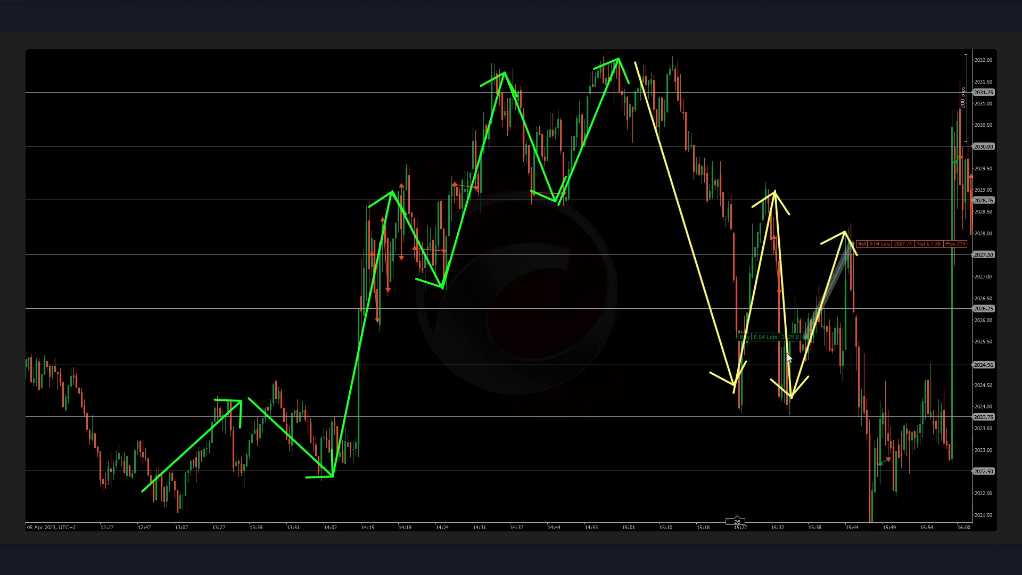
# Step: Add further arrows around the trade, and undo the yellow drawings back to the first decline arrow
pyautogui.moveTo(285, 416); pyautogui.dragTo(798, 418)
pyautogui.moveTo(870, 265); pyautogui.dragTo(949, 31)
pyautogui.hotkey('ctrl', 'z')
pyautogui.hotkey('ctrl', 'z')
pyautogui.hotkey('ctrl', 'z')
pyautogui.hotkey('ctrl', 'z')
pyautogui.hotkey('ctrl', 'z')
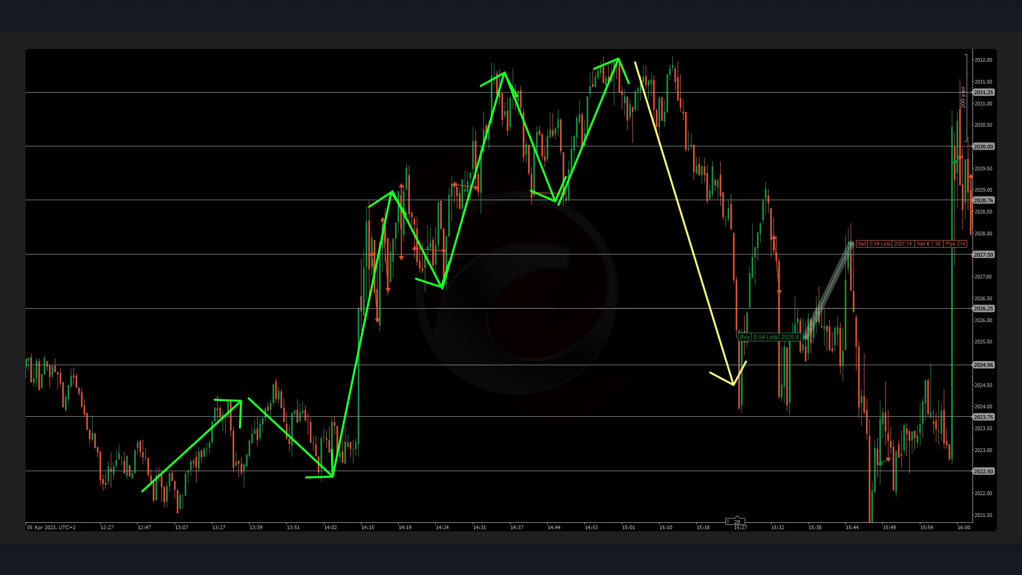
# Step: Draw a long rising green trend arrow beneath the price and trace the decline's swings and broken low with red arrows
pyautogui.moveTo(273, 544); pyautogui.dragTo(898, 352)
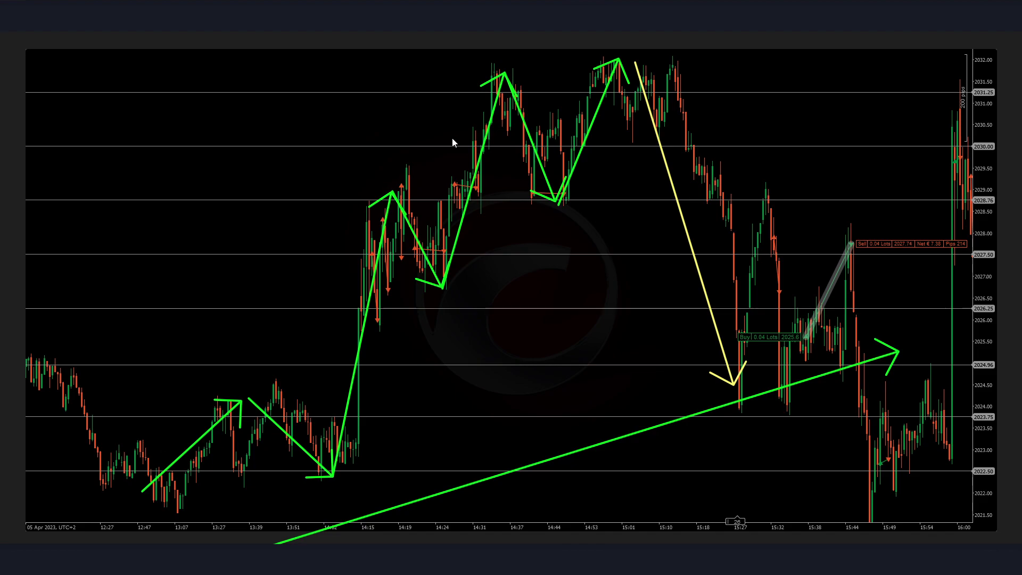
pyautogui.moveTo(636, 64); pyautogui.dragTo(659, 138)
pyautogui.moveTo(659, 139)
pyautogui.mouseDown()
pyautogui.moveTo(682, 73)
pyautogui.moveTo(727, 377)
pyautogui.moveTo(767, 206)
pyautogui.moveTo(543, 202)
pyautogui.mouseUp()
pyautogui.moveTo(765, 204)
pyautogui.mouseDown()
pyautogui.moveTo(786, 399)
pyautogui.moveTo(846, 244)
pyautogui.moveTo(888, 491)
pyautogui.mouseUp()
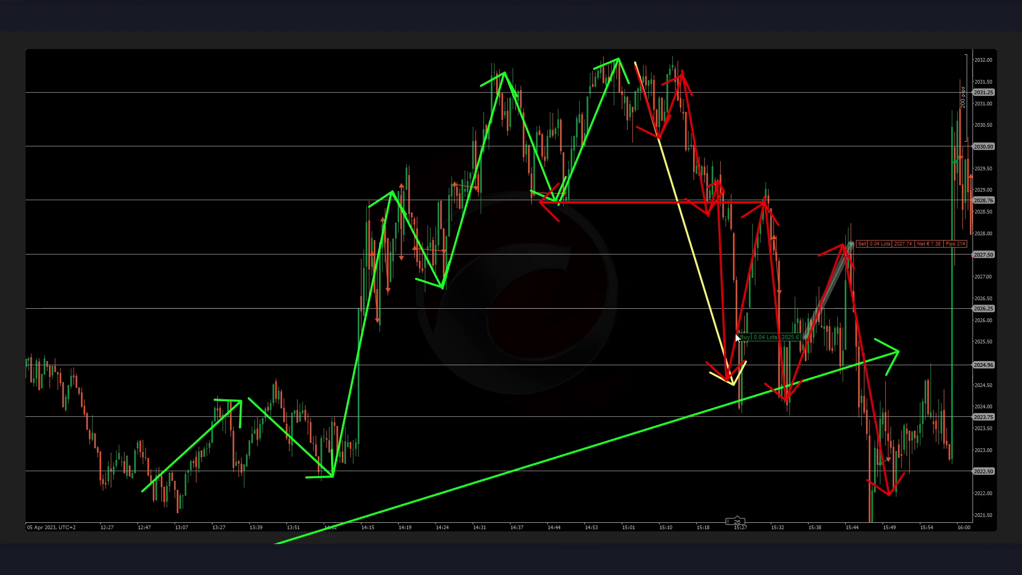
# Step: Undo the latest red arrows back to the rebound near 2028.76, including the short arrows attempted around the buy entry
pyautogui.hotkey('ctrl', 'z')
pyautogui.hotkey('ctrl', 'z')
pyautogui.hotkey('ctrl', 'z')
pyautogui.hotkey('ctrl', 'z')
pyautogui.hotkey('ctrl', 'z')
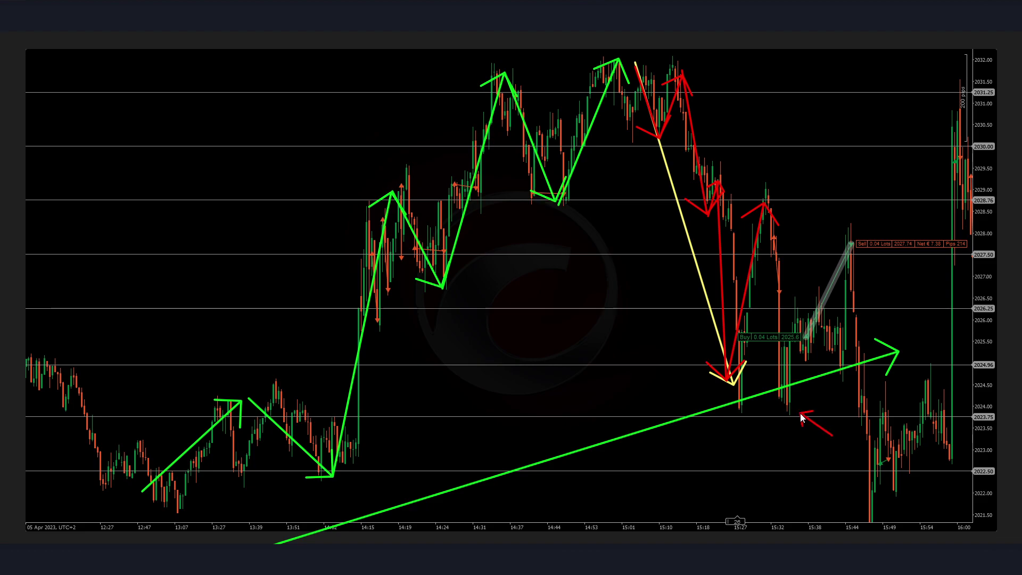
pyautogui.hotkey('ctrl', 'z')
pyautogui.moveTo(817, 365); pyautogui.dragTo(804, 342)
pyautogui.hotkey('ctrl', 'z')
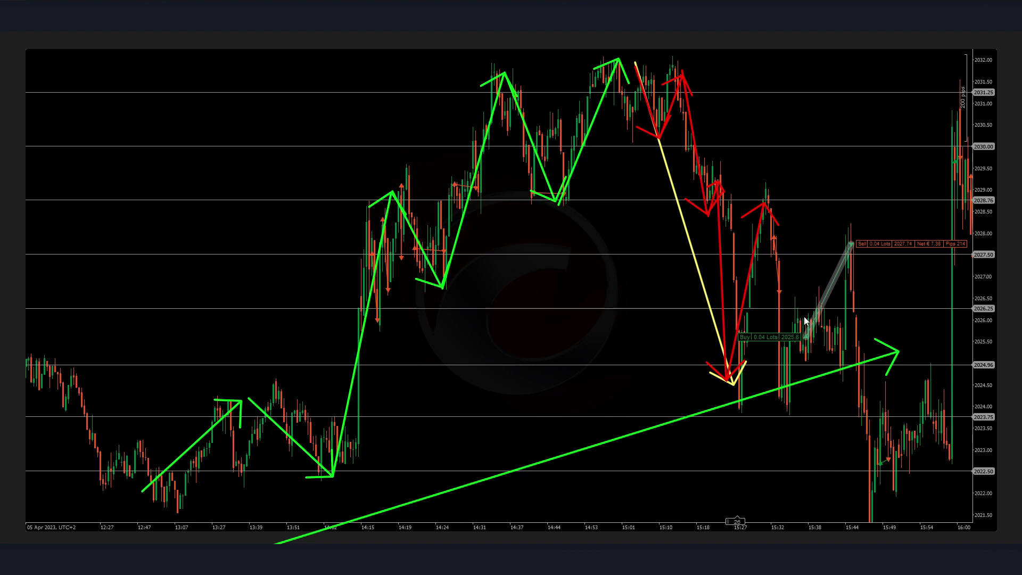
# Step: Trace the double bottom, the rise to the trade's exit and the next drop with red arrows, and clear all drawings
pyautogui.moveTo(765, 222)
pyautogui.mouseDown()
pyautogui.moveTo(780, 383)
pyautogui.moveTo(851, 245)
pyautogui.moveTo(882, 515)
pyautogui.mouseUp()
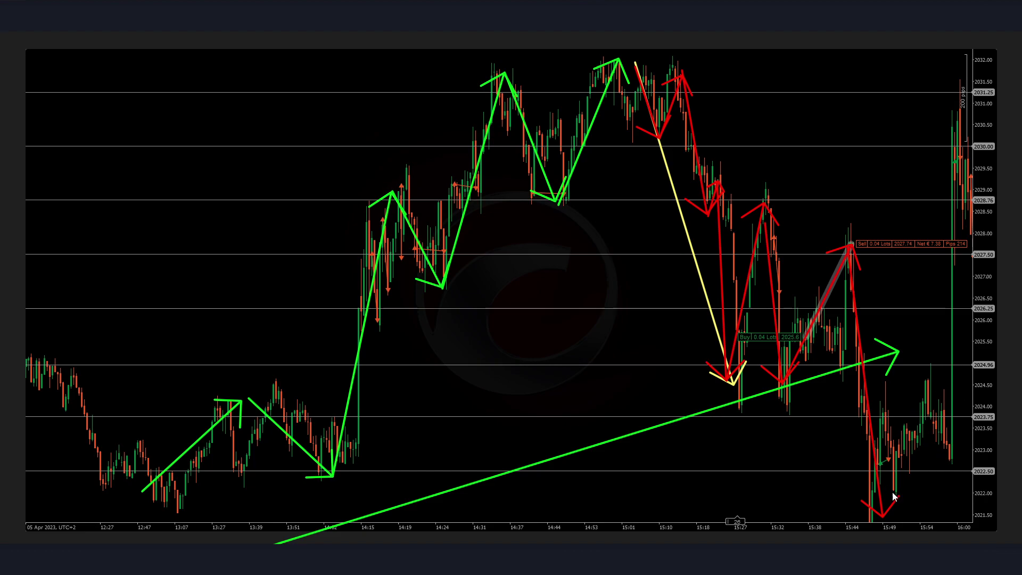
pyautogui.moveTo(844, 486); pyautogui.dragTo(877, 471)
pyautogui.moveTo(720, 411); pyautogui.dragTo(956, 411)
pyautogui.hotkey('ctrl', 'z')
pyautogui.hotkey('ctrl', 'z')
pyautogui.hotkey('ctrl', 'z')
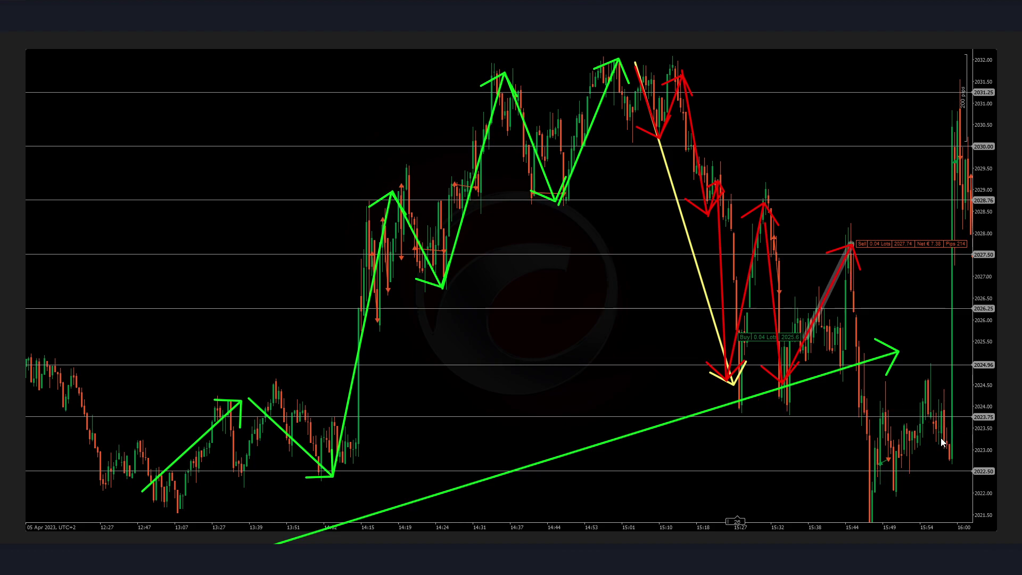
pyautogui.moveTo(851, 244)
pyautogui.mouseDown()
pyautogui.moveTo(856, 378)
pyautogui.moveTo(885, 411)
pyautogui.mouseUp()
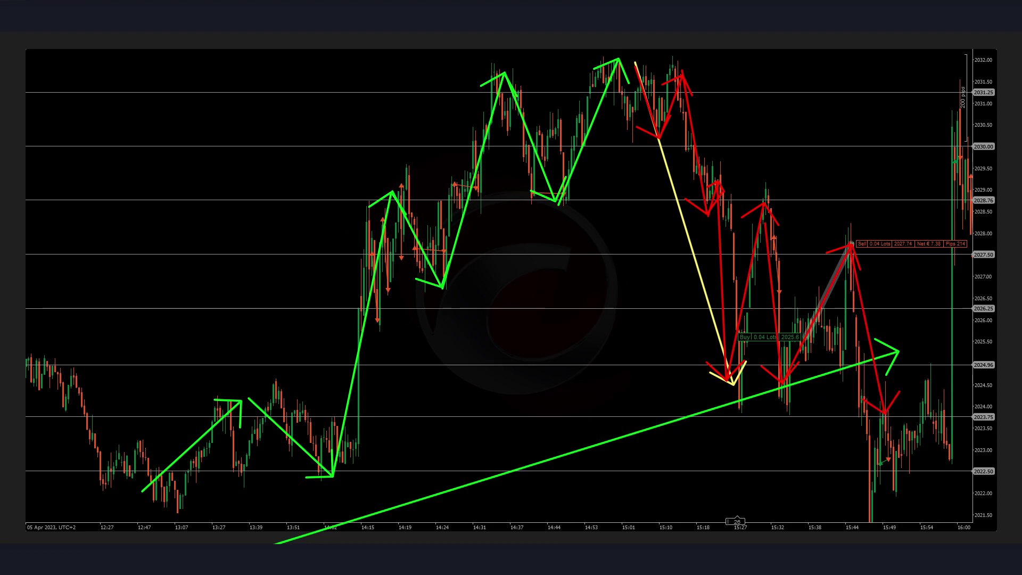
pyautogui.press('Escape')
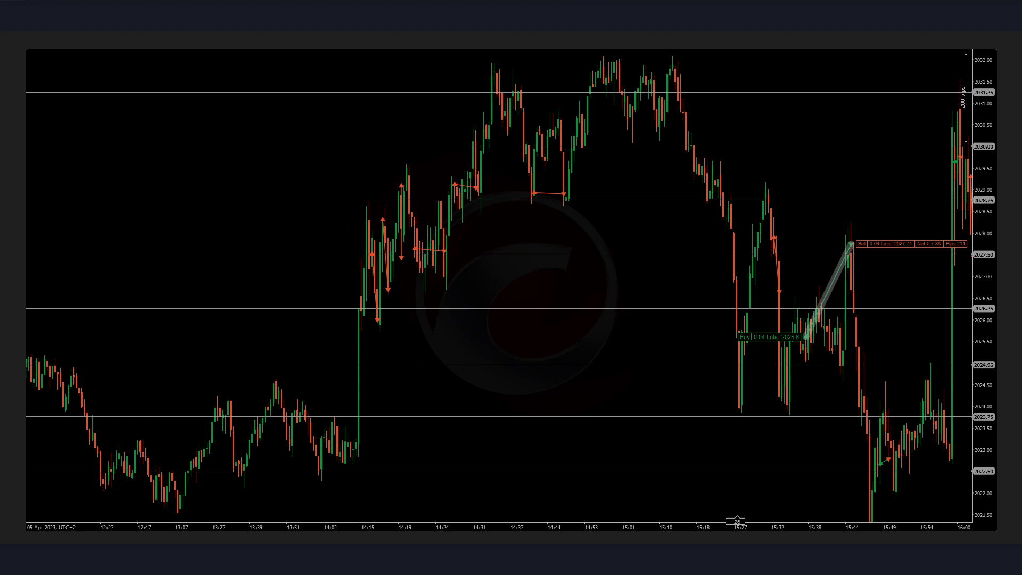
# Step: Mark the three downward legs and the overall descending trend on the 5 April chart with red arrows, and clear them
pyautogui.moveTo(770, 198); pyautogui.dragTo(778, 392)
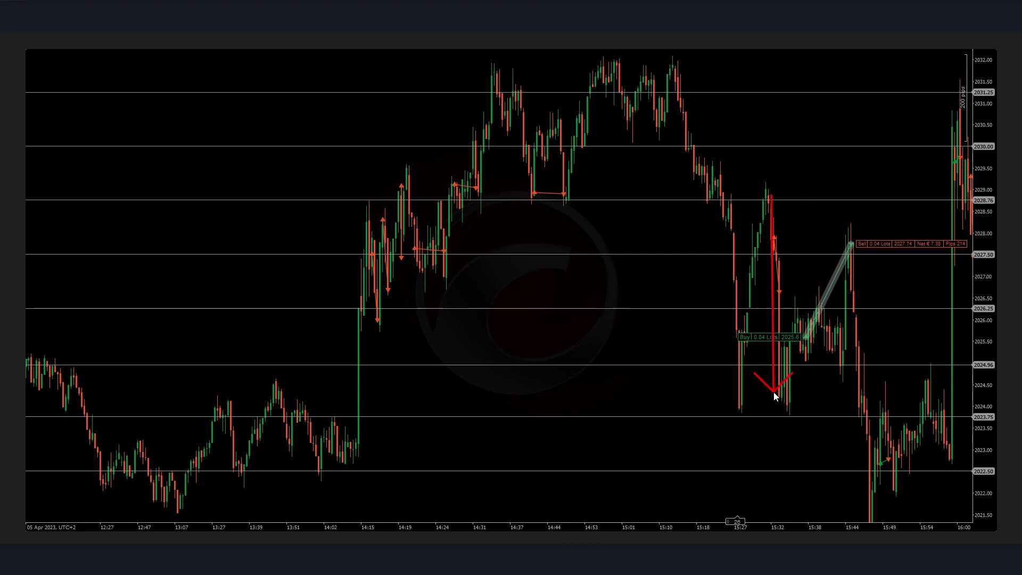
pyautogui.moveTo(848, 243); pyautogui.dragTo(858, 354)
pyautogui.moveTo(862, 401); pyautogui.dragTo(893, 504)
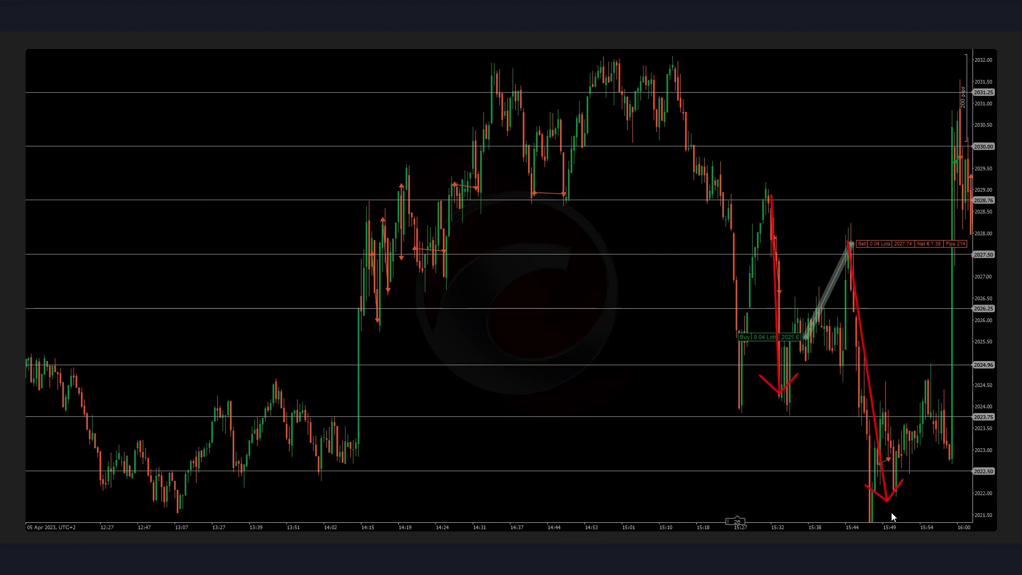
pyautogui.moveTo(674, 86); pyautogui.dragTo(740, 400)
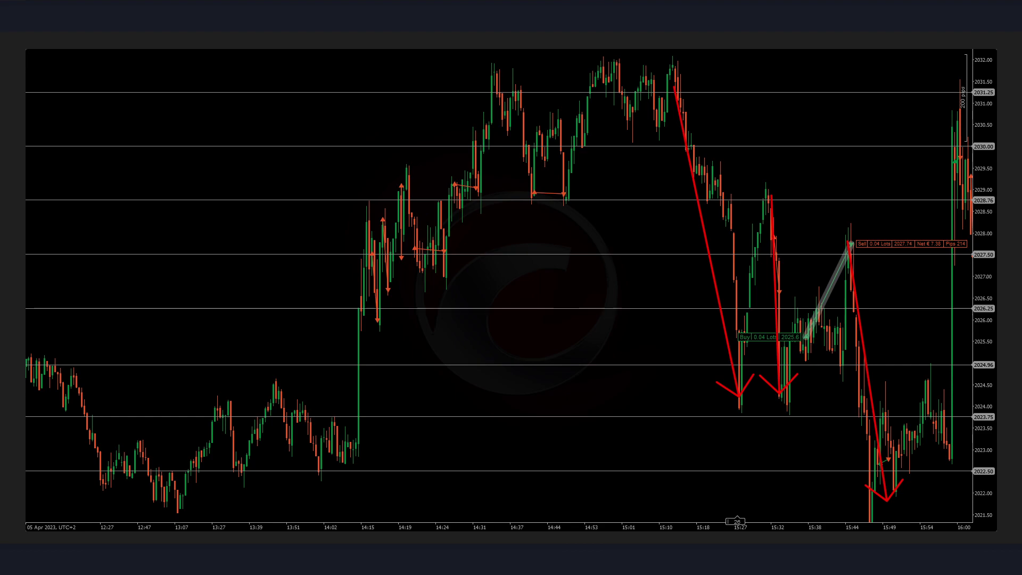
pyautogui.moveTo(652, 72)
pyautogui.mouseDown()
pyautogui.moveTo(902, 255)
pyautogui.moveTo(990, 369)
pyautogui.mouseUp()
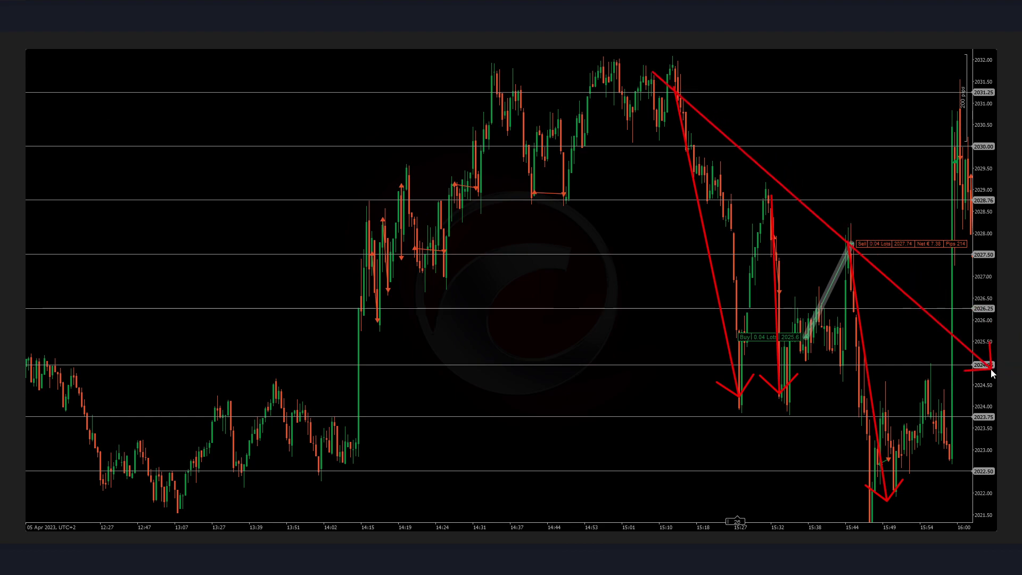
pyautogui.press('Escape')
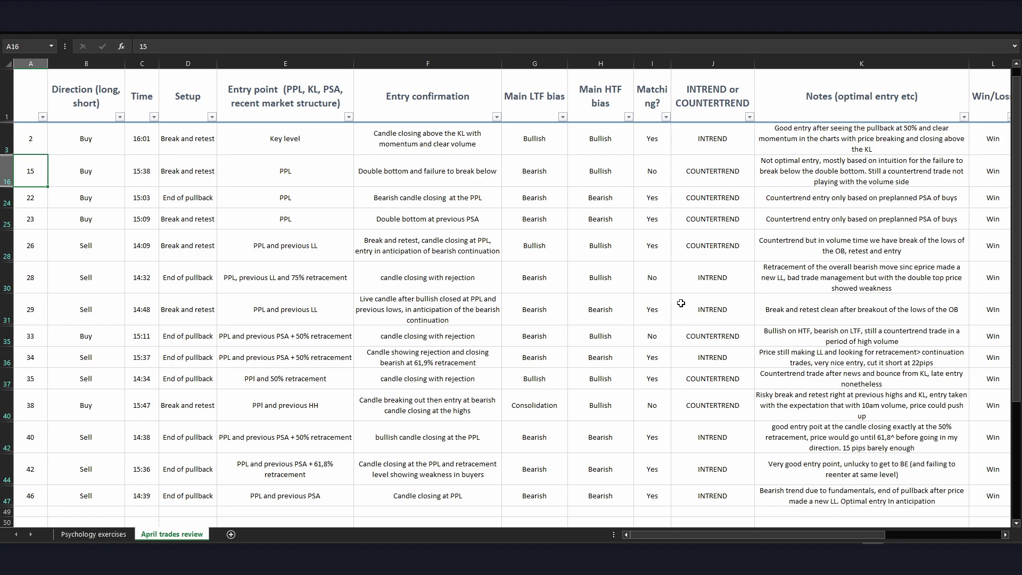
# Step: Select every "Yes" answer in the Matching? column of the winning trades together
pyautogui.scroll(-1, 679, 301)
pyautogui.moveTo(728, 537); pyautogui.dragTo(753, 536)
pyautogui.click(611, 146)
pyautogui.keyDown('ctrl'); pyautogui.click(612, 198); pyautogui.keyUp('ctrl')
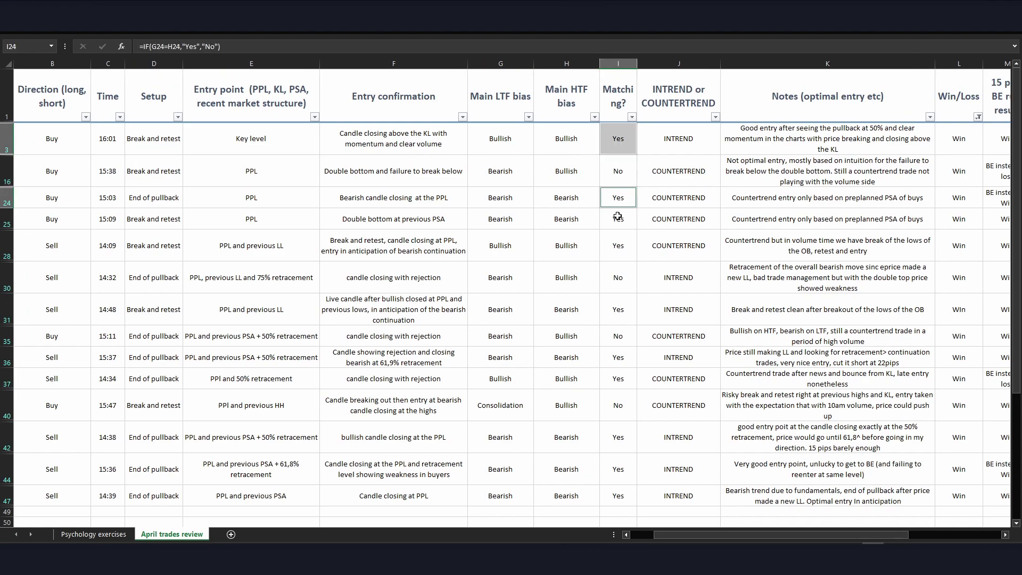
pyautogui.keyDown('ctrl'); pyautogui.click(618, 215); pyautogui.keyUp('ctrl')
pyautogui.keyDown('ctrl'); pyautogui.click(620, 240); pyautogui.keyUp('ctrl')
pyautogui.keyDown('ctrl'); pyautogui.click(609, 322); pyautogui.keyUp('ctrl')
pyautogui.keyDown('ctrl'); pyautogui.click(614, 360); pyautogui.keyUp('ctrl')
pyautogui.keyDown('ctrl'); pyautogui.click(611, 378); pyautogui.keyUp('ctrl')
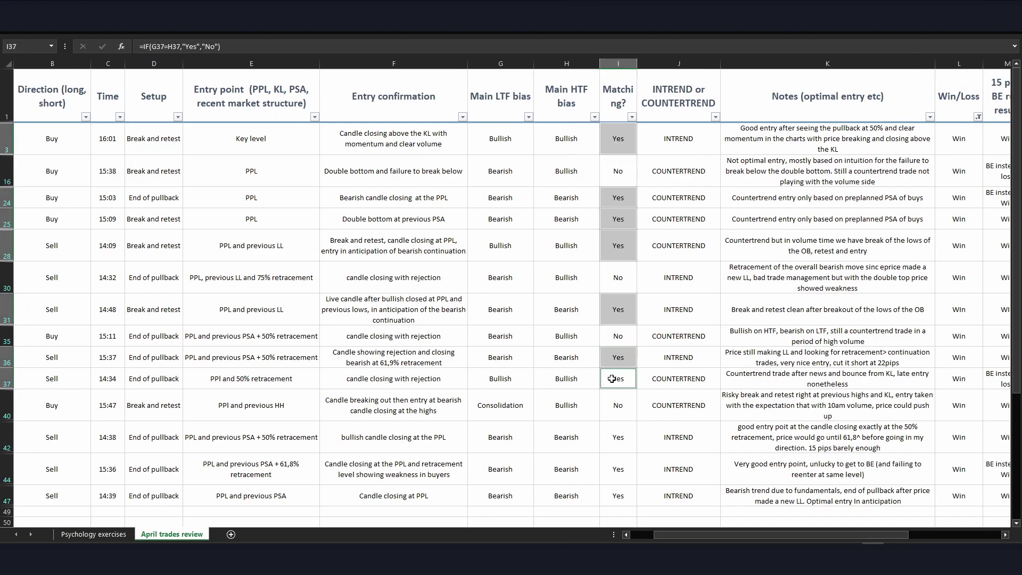
pyautogui.keyDown('ctrl'); pyautogui.click(607, 438); pyautogui.keyUp('ctrl')
pyautogui.keyDown('ctrl'); pyautogui.click(616, 473); pyautogui.keyUp('ctrl')
pyautogui.keyDown('ctrl'); pyautogui.click(619, 494); pyautogui.keyUp('ctrl')
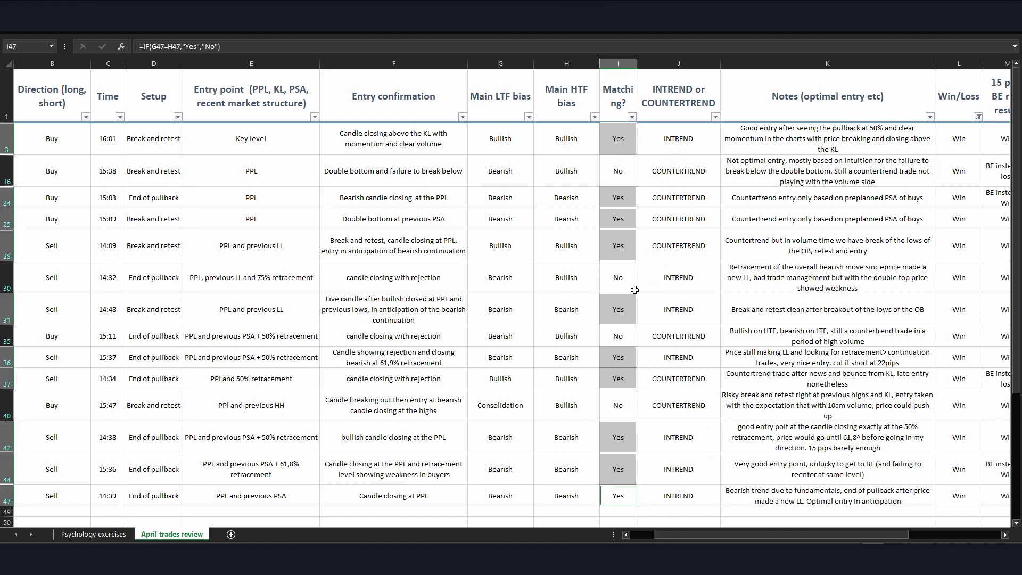
# Step: Check each "No" answer in the Matching? column, and select the whole column of winning trades' answers
pyautogui.click(612, 167)
pyautogui.click(618, 274)
pyautogui.click(617, 336)
pyautogui.click(618, 405)
pyautogui.moveTo(619, 495); pyautogui.dragTo(627, 134)
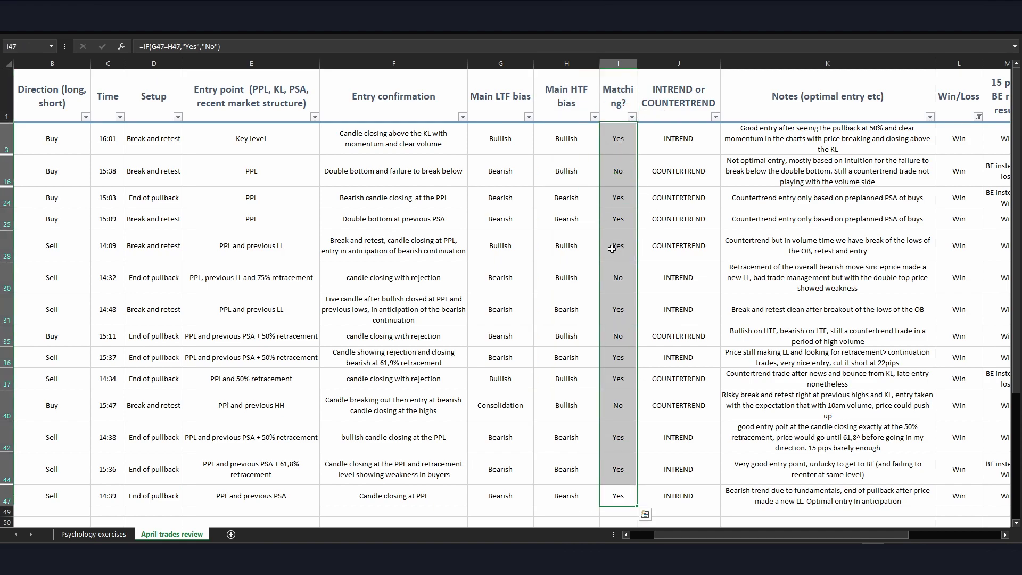
# Step: Compare the trend alignment of the winning trades with their Matching? answers, HTF bias and Win/Loss result
pyautogui.click(691, 355)
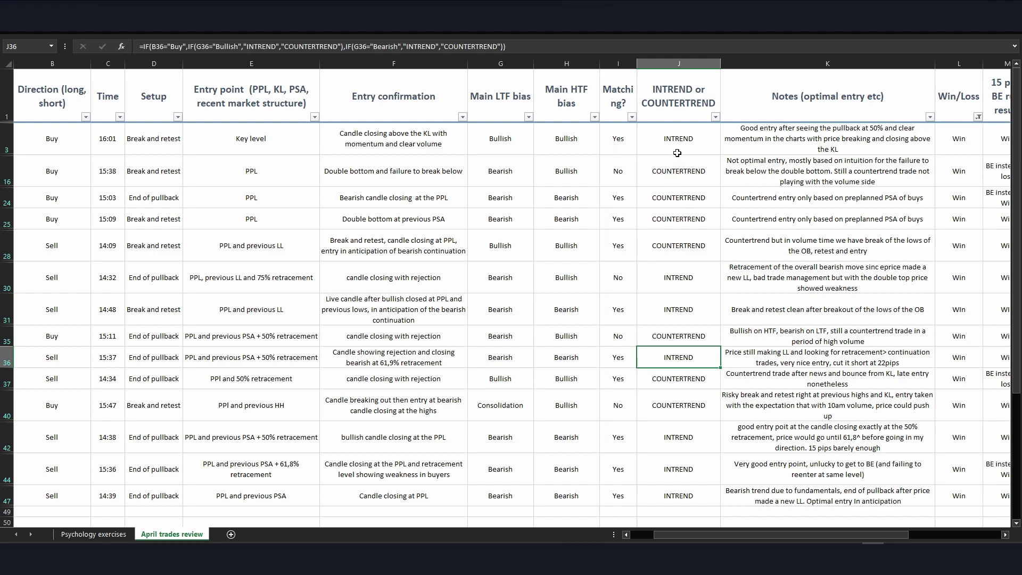
pyautogui.moveTo(665, 142); pyautogui.dragTo(618, 355)
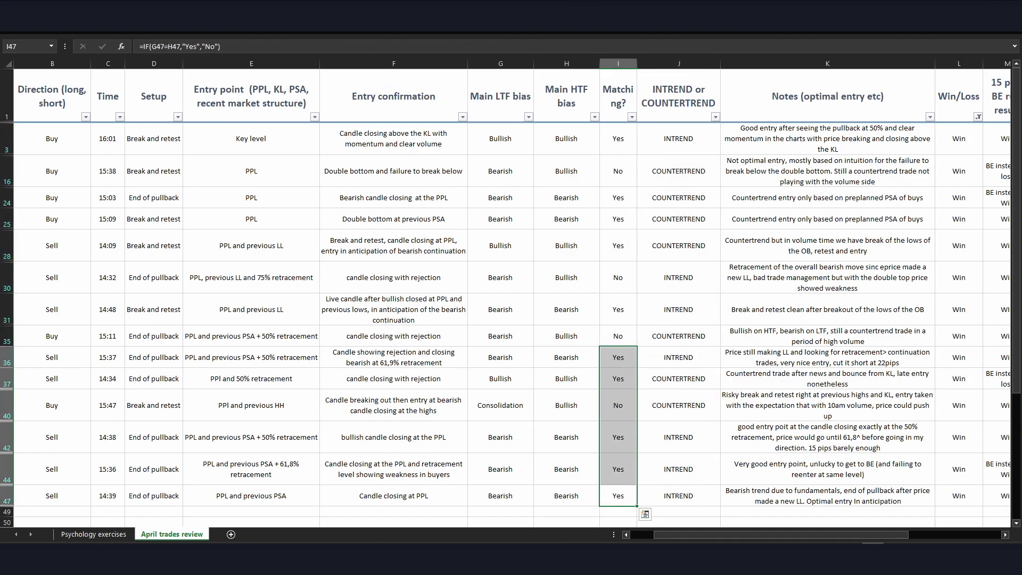
pyautogui.moveTo(430, 559)
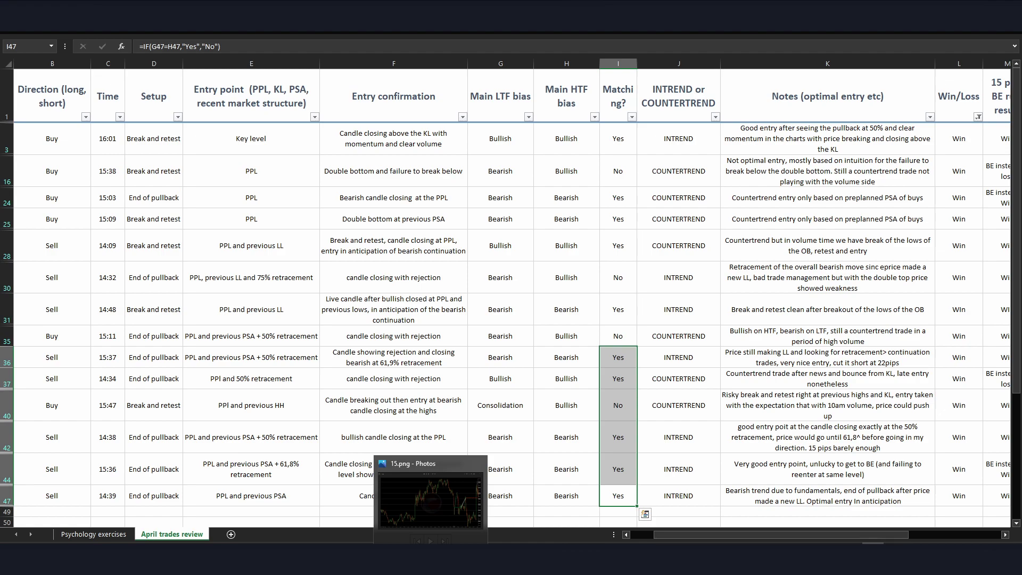
pyautogui.click(576, 265)
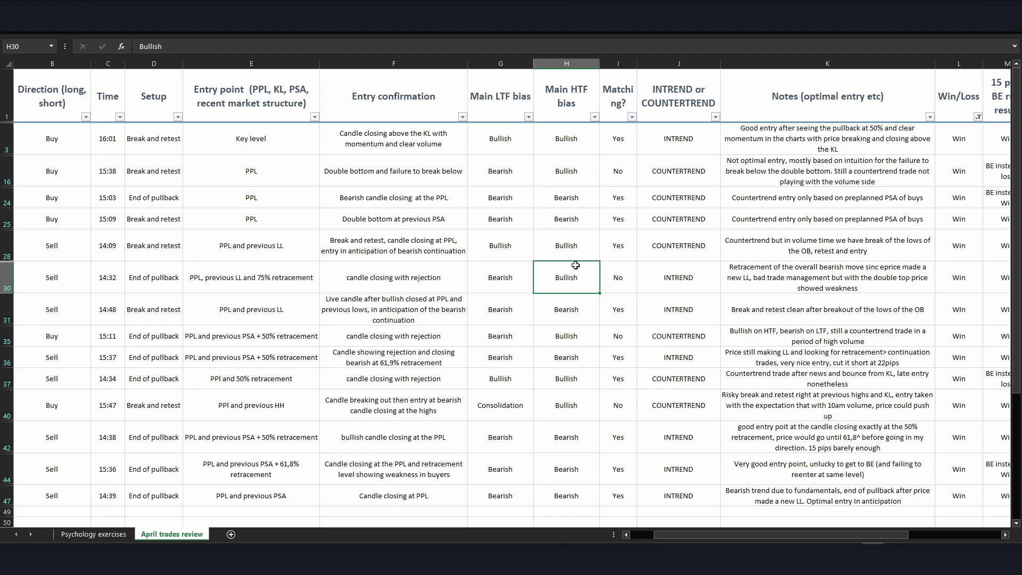
pyautogui.click(949, 127)
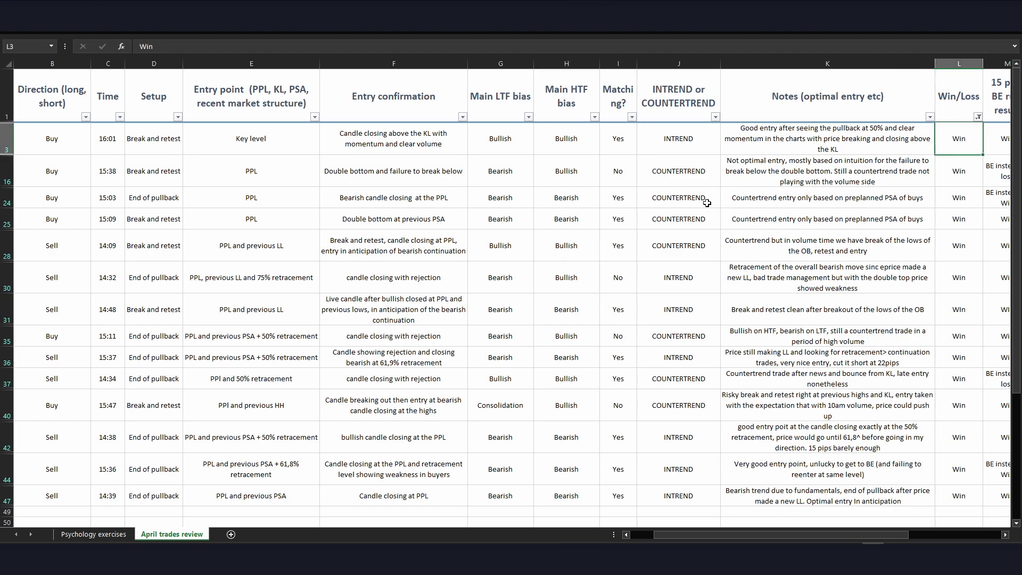
# Step: Select every "INTREND" cell among the winning trades together
pyautogui.click(681, 136)
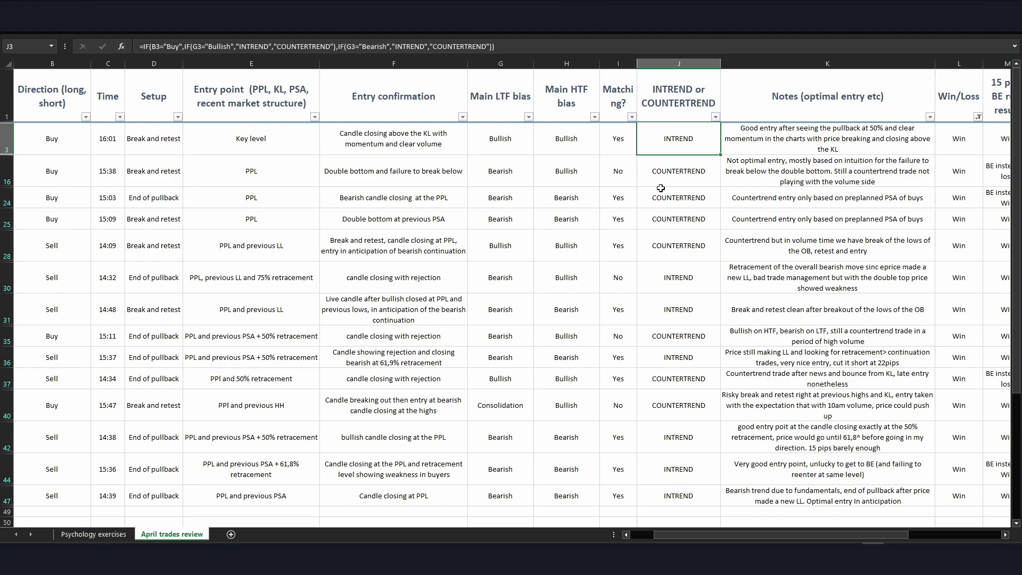
pyautogui.keyDown('ctrl'); pyautogui.click(701, 277); pyautogui.keyUp('ctrl')
pyautogui.keyDown('ctrl'); pyautogui.click(688, 313); pyautogui.keyUp('ctrl')
pyautogui.keyDown('ctrl'); pyautogui.click(681, 353); pyautogui.keyUp('ctrl')
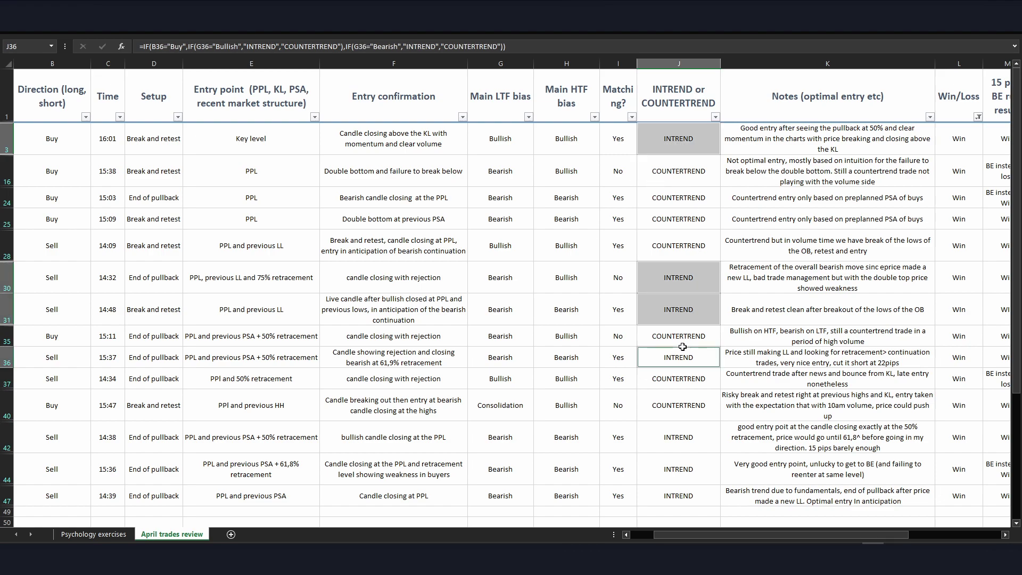
pyautogui.keyDown('ctrl'); pyautogui.click(686, 432); pyautogui.keyUp('ctrl')
pyautogui.keyDown('ctrl'); pyautogui.click(695, 466); pyautogui.keyUp('ctrl')
pyautogui.keyDown('ctrl'); pyautogui.click(694, 492); pyautogui.keyUp('ctrl')
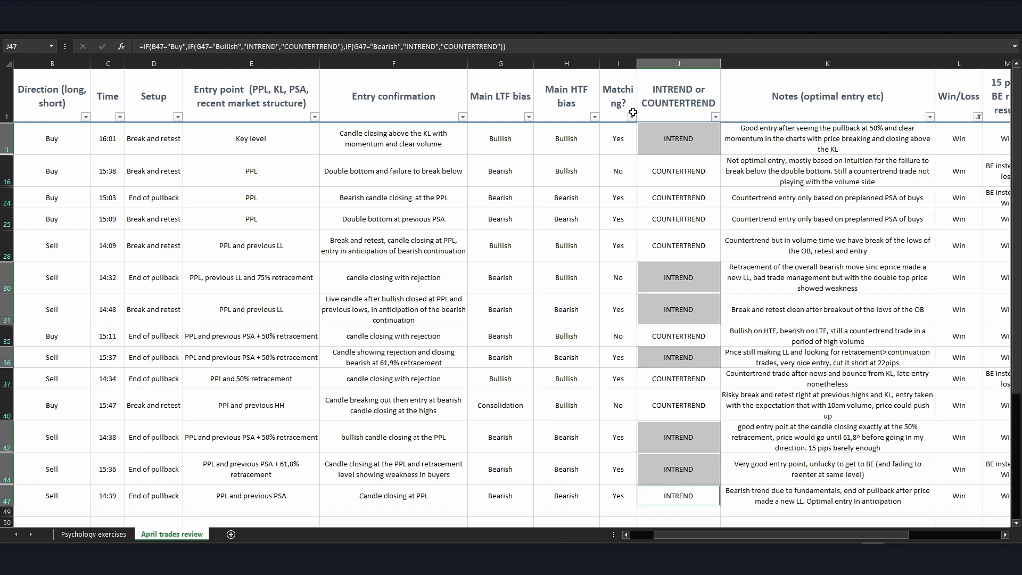
# Step: Compare the first winning trade's LTF and HTF bias with its trend alignment, and check the COUNTERTREND rows below it
pyautogui.click(495, 139)
pyautogui.click(563, 140)
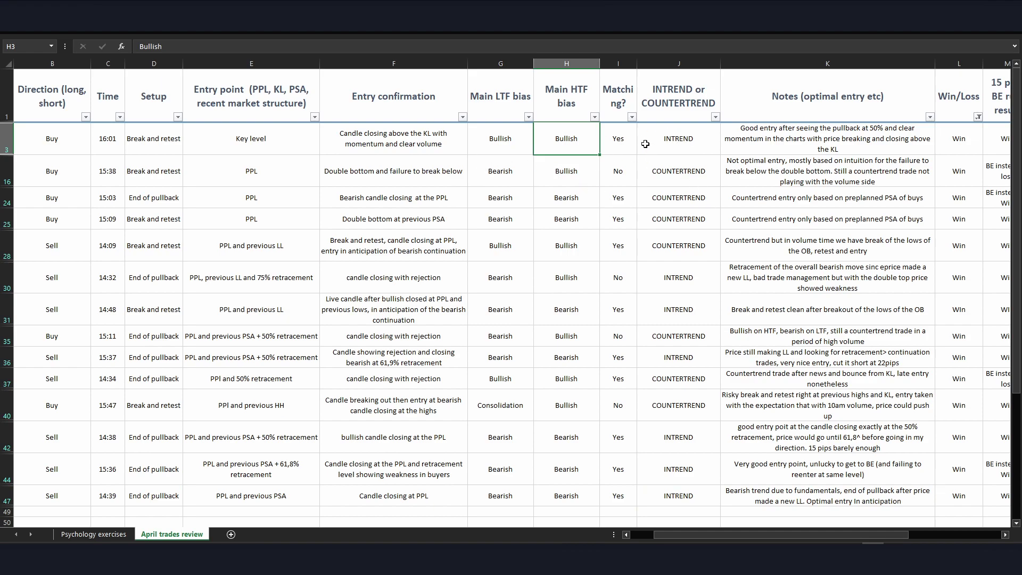
pyautogui.click(669, 137)
pyautogui.moveTo(681, 165); pyautogui.dragTo(543, 219)
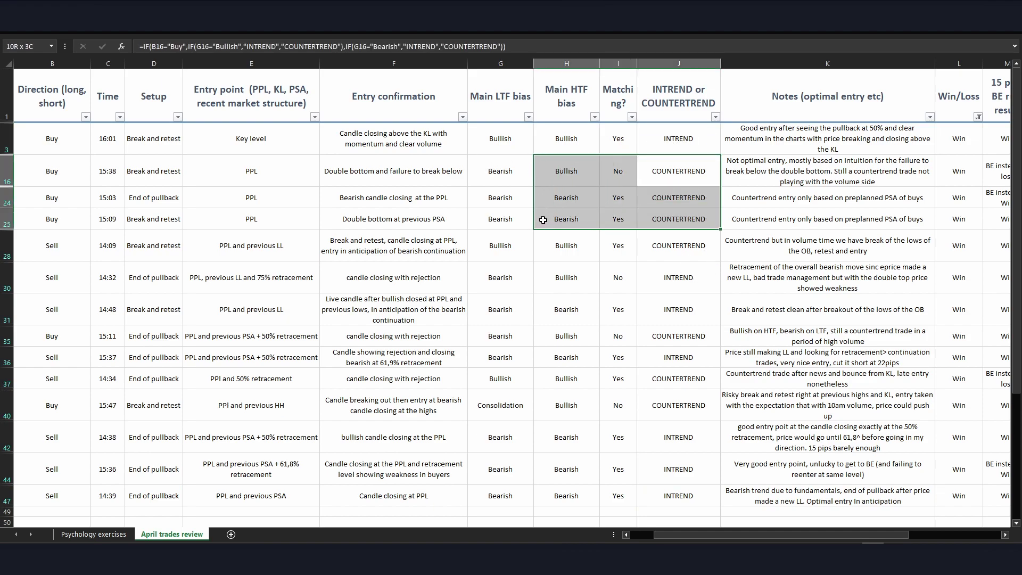
pyautogui.click(665, 243)
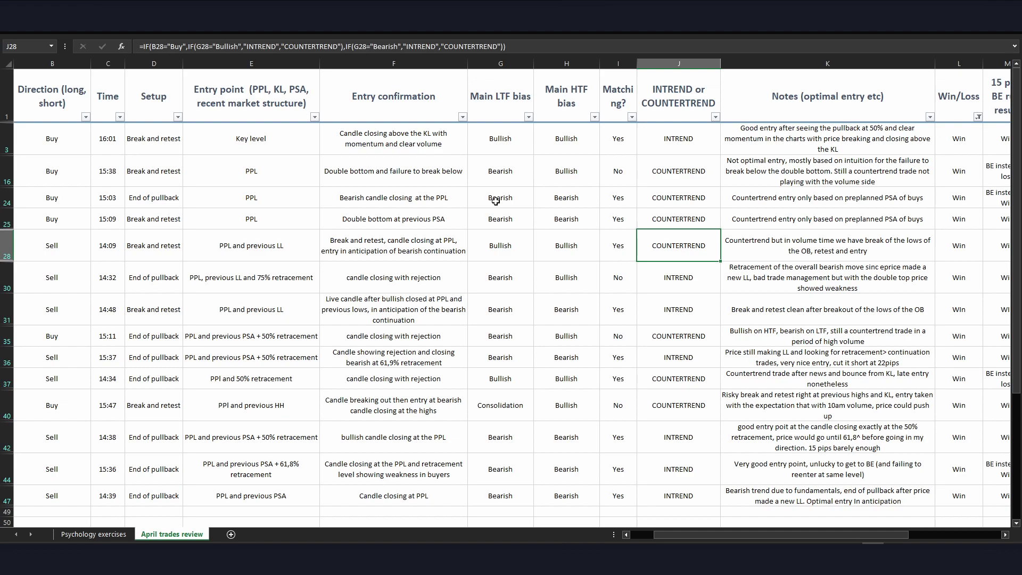
# Step: Examine the 15:03 buy's LTF and HTF bias, trend alignment, direction and notes
pyautogui.moveTo(496, 199); pyautogui.dragTo(649, 202)
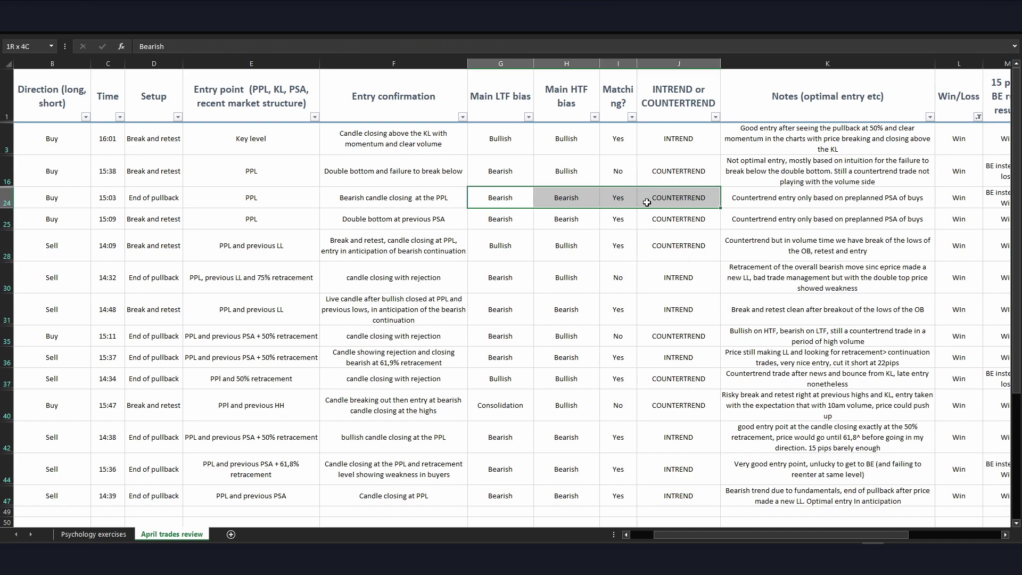
pyautogui.click(497, 198)
pyautogui.click(578, 197)
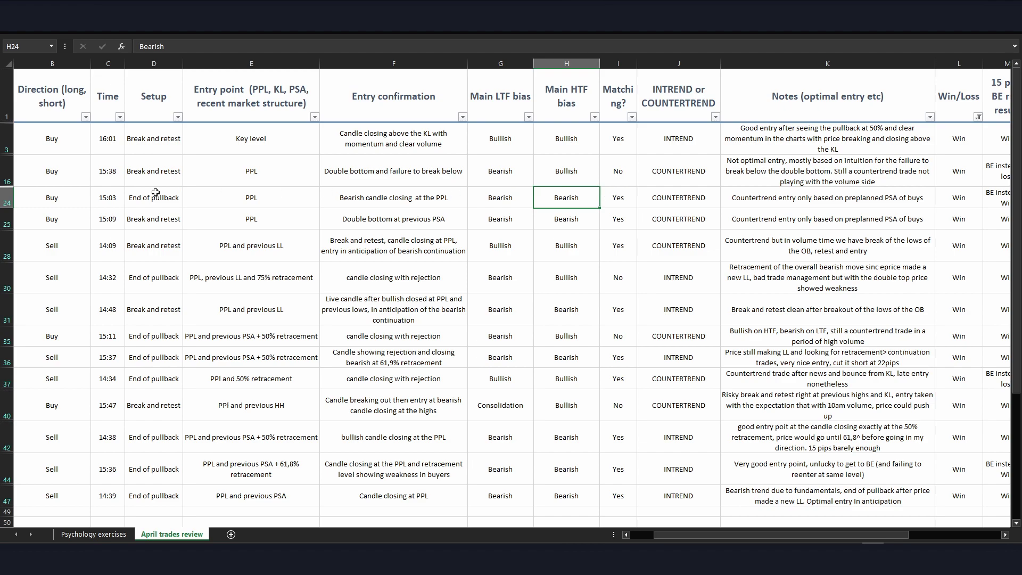
pyautogui.click(57, 195)
pyautogui.click(907, 198)
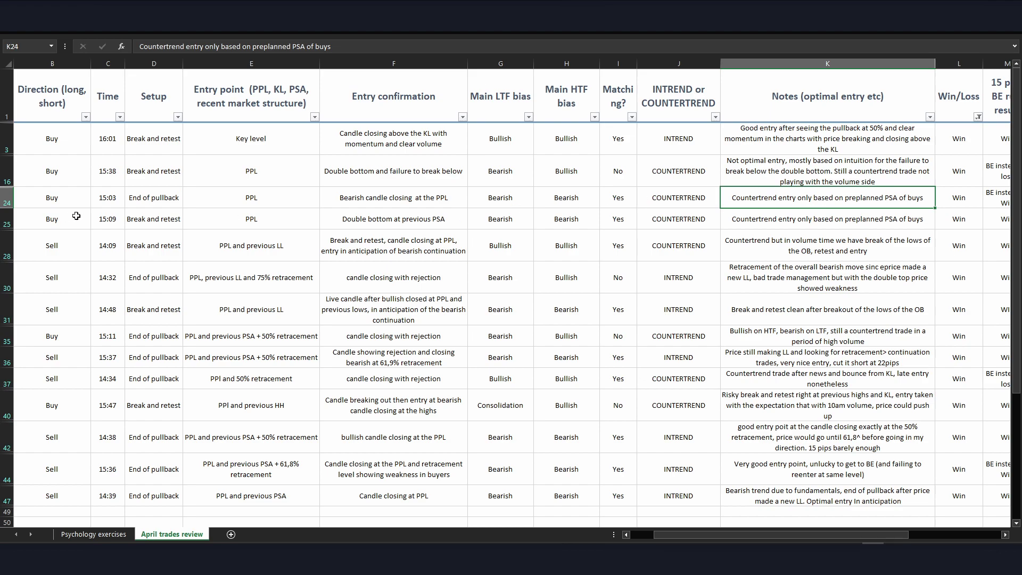
# Step: Look up the 15:03 buy's trade number, and view its 6 April chart and the following screenshot in the photo viewer
pyautogui.press('Left')
pyautogui.press('Left')
pyautogui.press('Left')
pyautogui.press('Left')
pyautogui.press('Left')
pyautogui.press('Left')
pyautogui.press('Left')
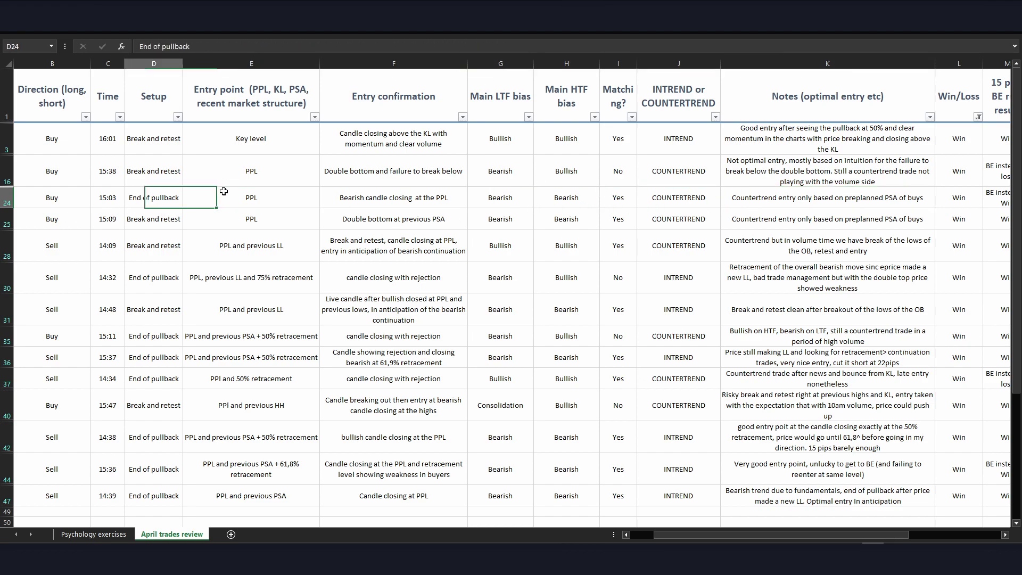
pyautogui.press('Left')
pyautogui.press('Left')
pyautogui.press('Left')
pyautogui.press('Right')
pyautogui.press('Right')
pyautogui.press('Right')
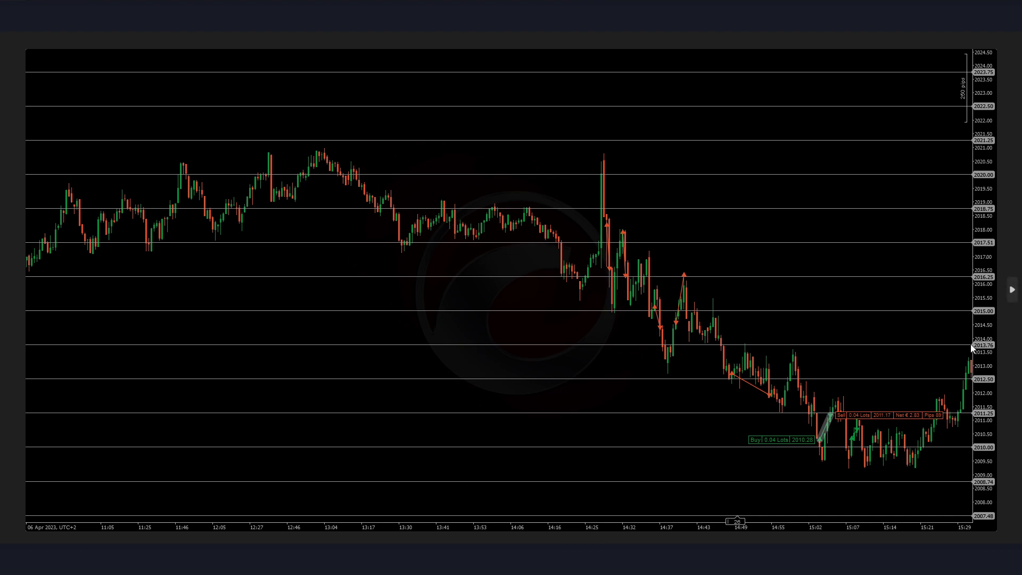
pyautogui.click(1010, 290)
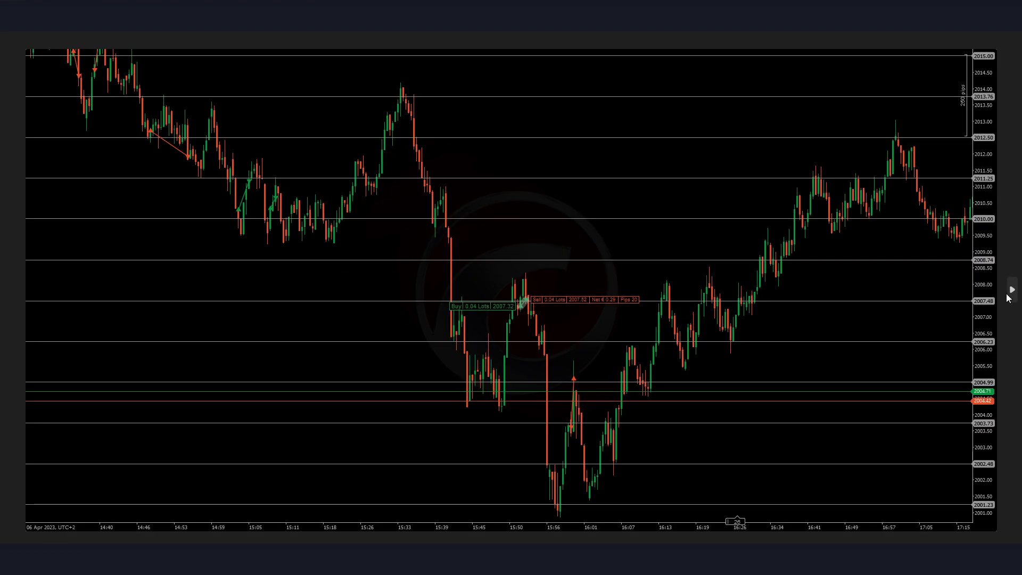
pyautogui.click(10, 290)
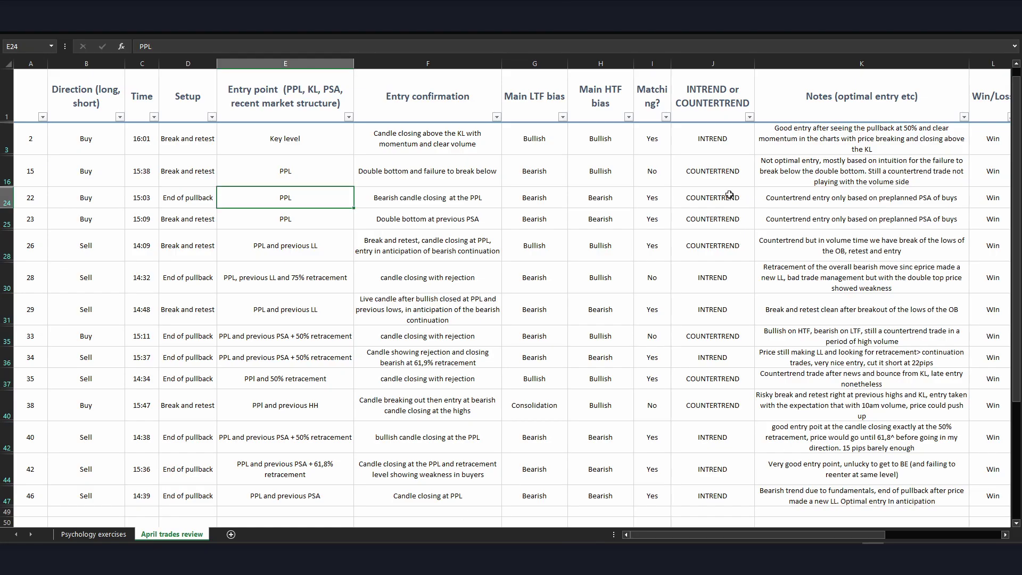
# Step: Switch back to the spreadsheet and check the 15:03 buy's trend alignment, notes, 40/50 pips result and LTF bias
pyautogui.click(737, 191)
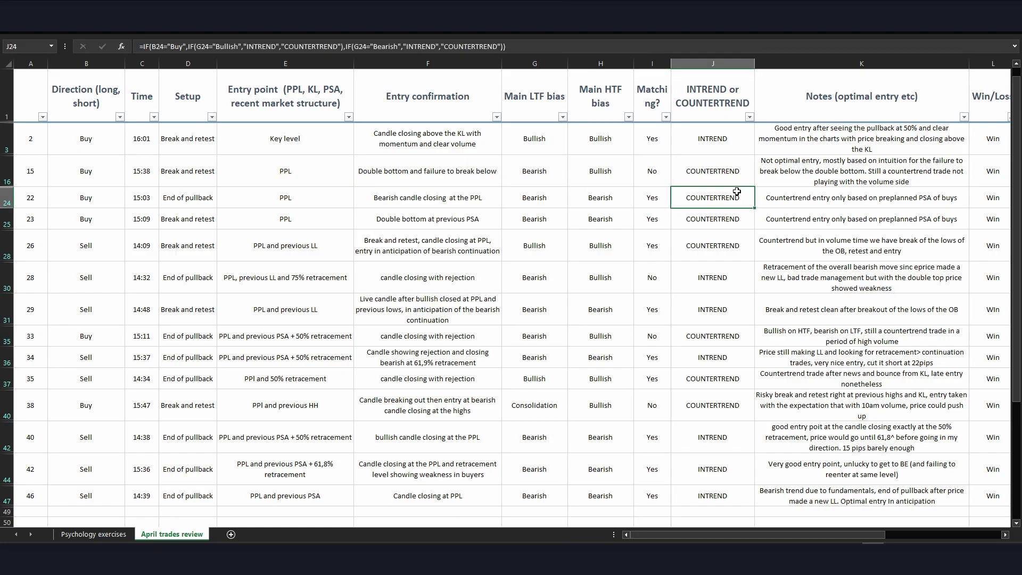
pyautogui.click(788, 195)
pyautogui.press('Right')
pyautogui.press('Right')
pyautogui.press('Right')
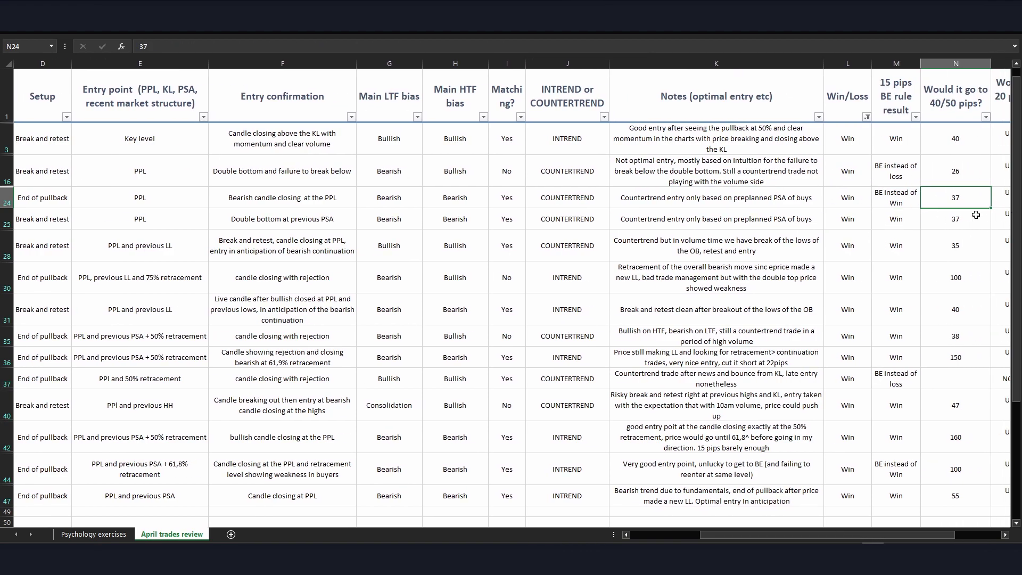
pyautogui.click(861, 193)
pyautogui.press('Left')
pyautogui.press('Left')
pyautogui.press('Left')
pyautogui.press('Left')
pyautogui.press('Left')
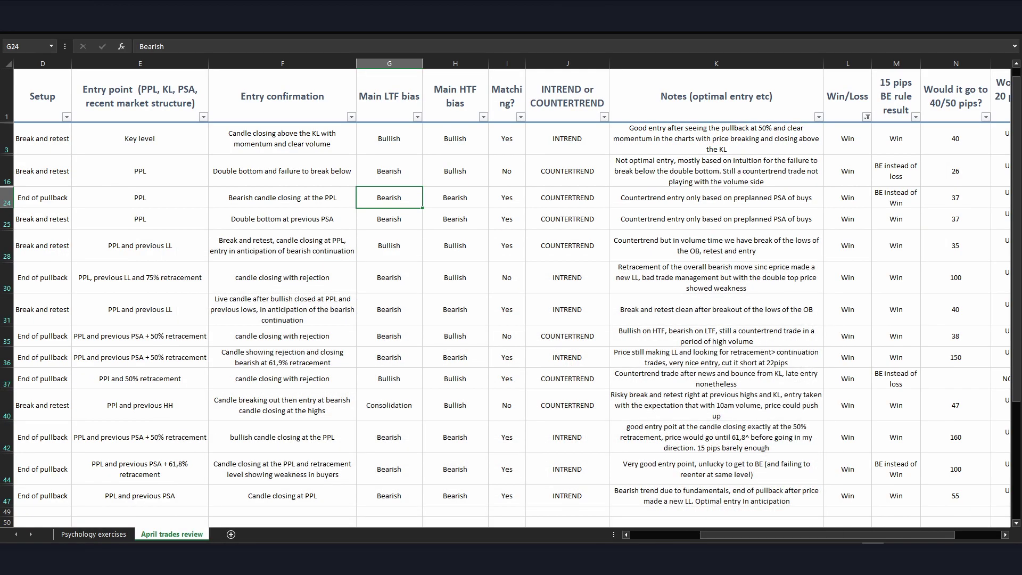
# Step: Read through the 15:03 buy's row again, from entry confirmation and time to its trend alignment
pyautogui.click(290, 194)
pyautogui.moveTo(615, 199); pyautogui.dragTo(313, 202)
pyautogui.click(313, 202)
pyautogui.hscroll(-3, 35, 199)
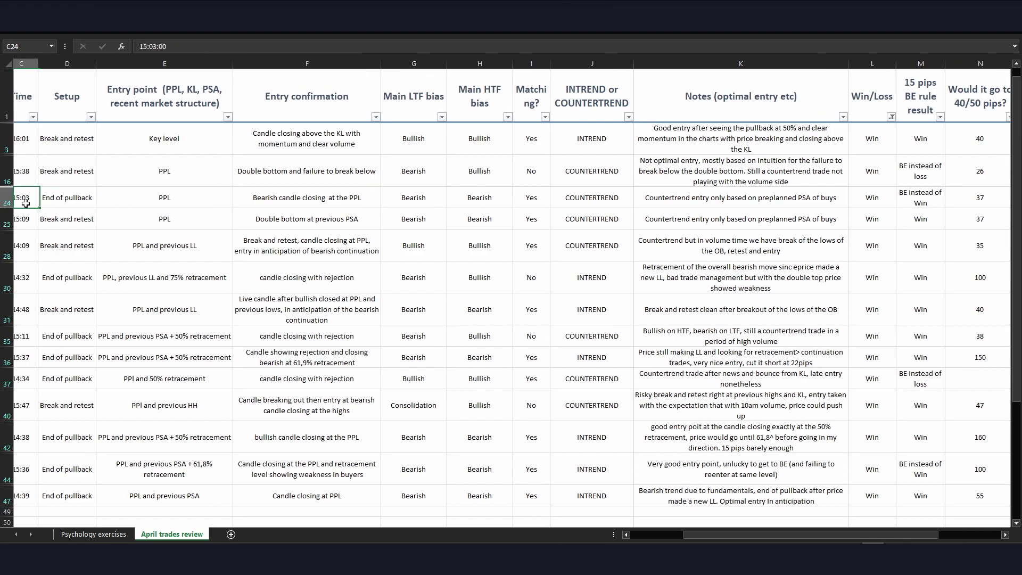
pyautogui.click(66, 198)
pyautogui.press('Left')
pyautogui.press('Right')
pyautogui.press('Right')
pyautogui.press('Right')
pyautogui.press('Right')
pyautogui.press('Right')
pyautogui.press('Right')
pyautogui.press('Right')
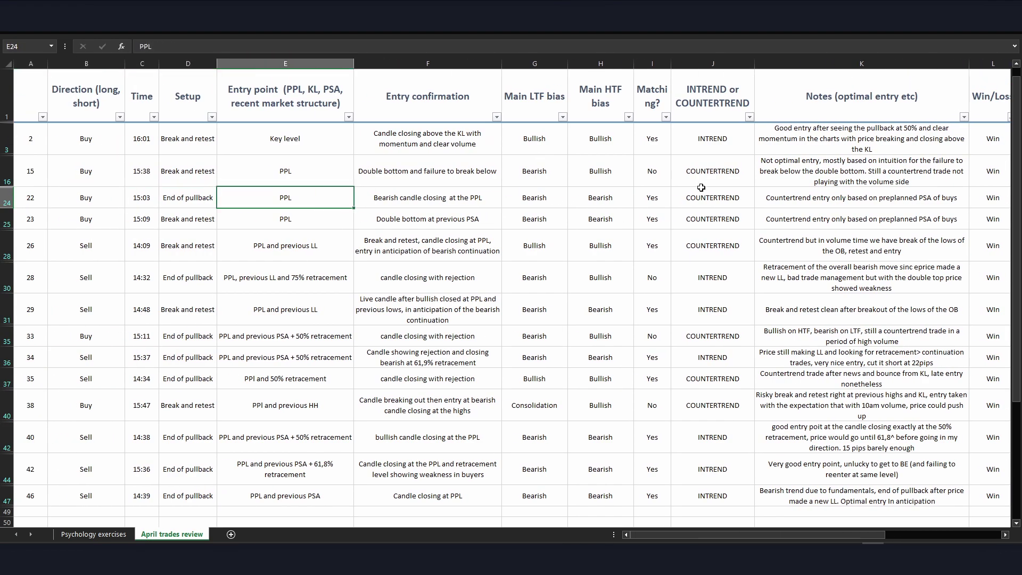
pyautogui.press('Right')
pyautogui.press('Right')
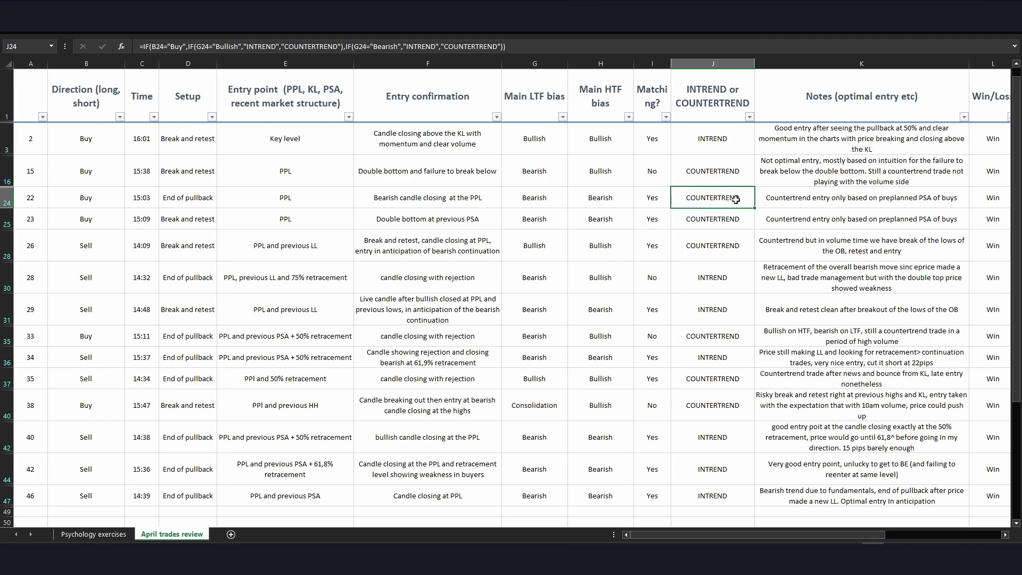
# Step: Filter the winning trades to those with "Yes" under Matching? and "COUNTERTREND" as the trend alignment
pyautogui.click(666, 117)
pyautogui.click(568, 244)
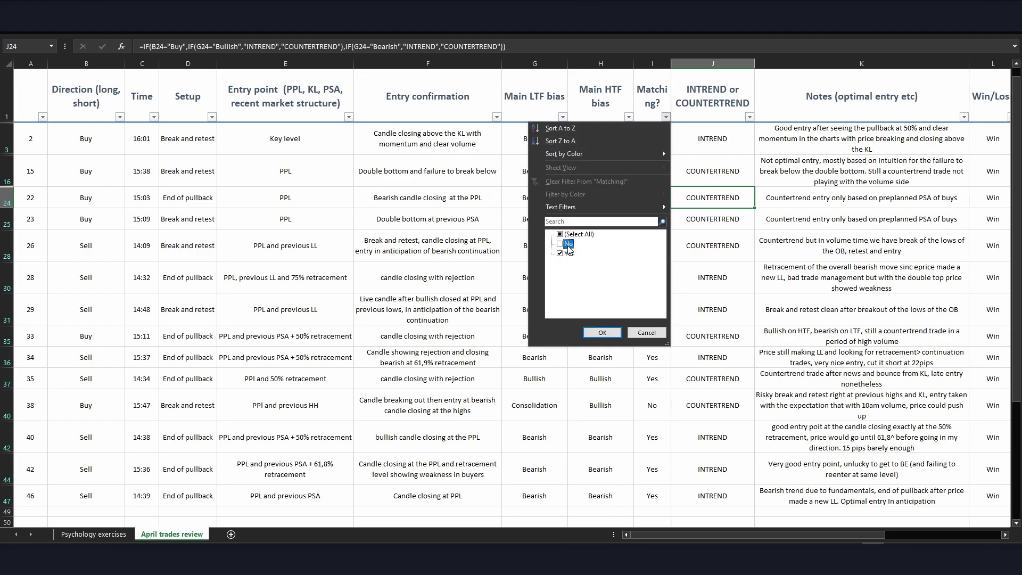
pyautogui.click(601, 332)
pyautogui.click(749, 117)
pyautogui.click(639, 253)
pyautogui.click(677, 334)
# Step: Examine the bias and trend cells of the filtered trades, the first two trades' notes and the 15:03 buy's 40/50 pips result
pyautogui.moveTo(540, 147); pyautogui.dragTo(689, 209)
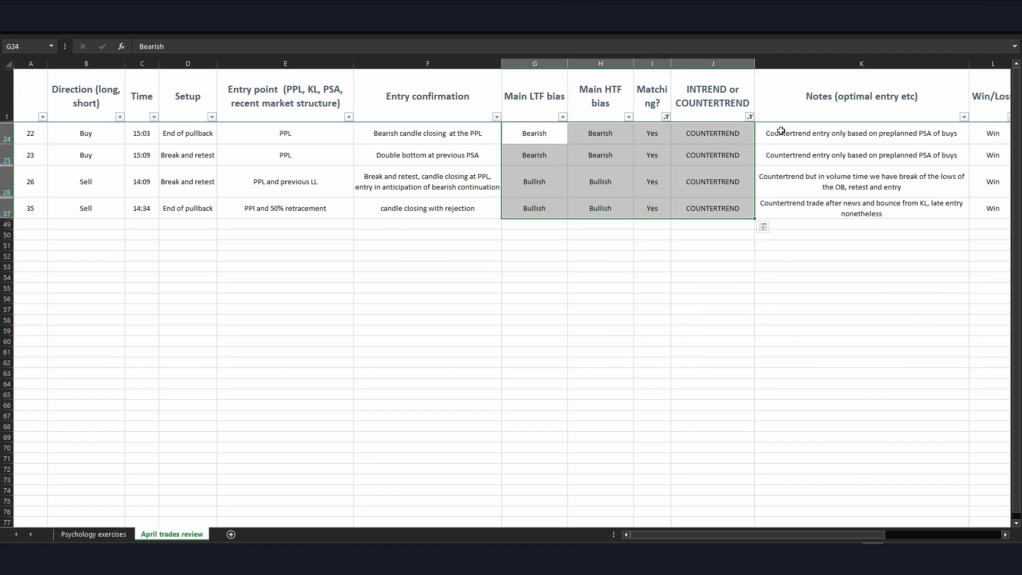
pyautogui.moveTo(780, 129); pyautogui.dragTo(532, 157)
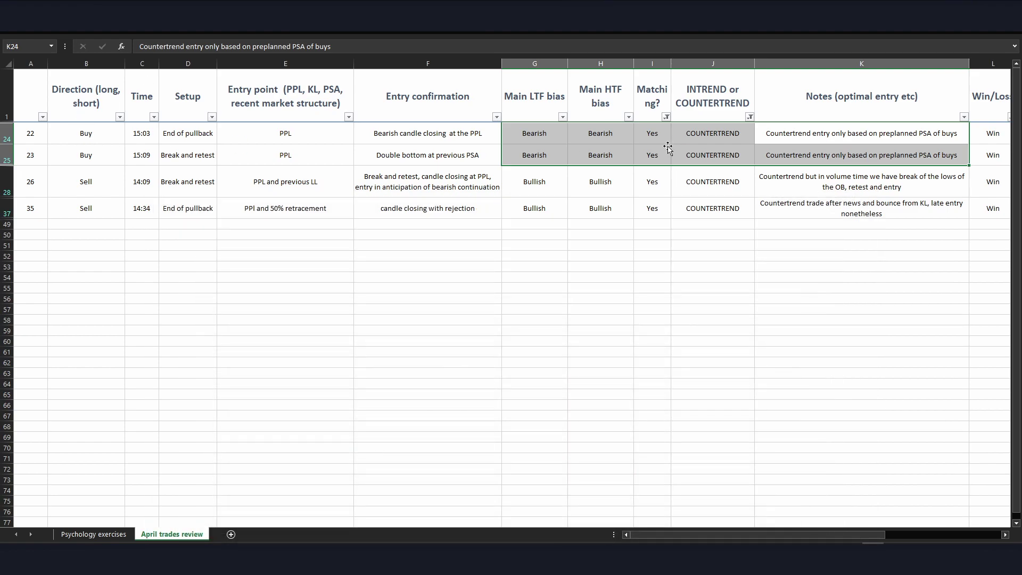
pyautogui.click(548, 134)
pyautogui.click(805, 137)
pyautogui.hscroll(3, 848, 134)
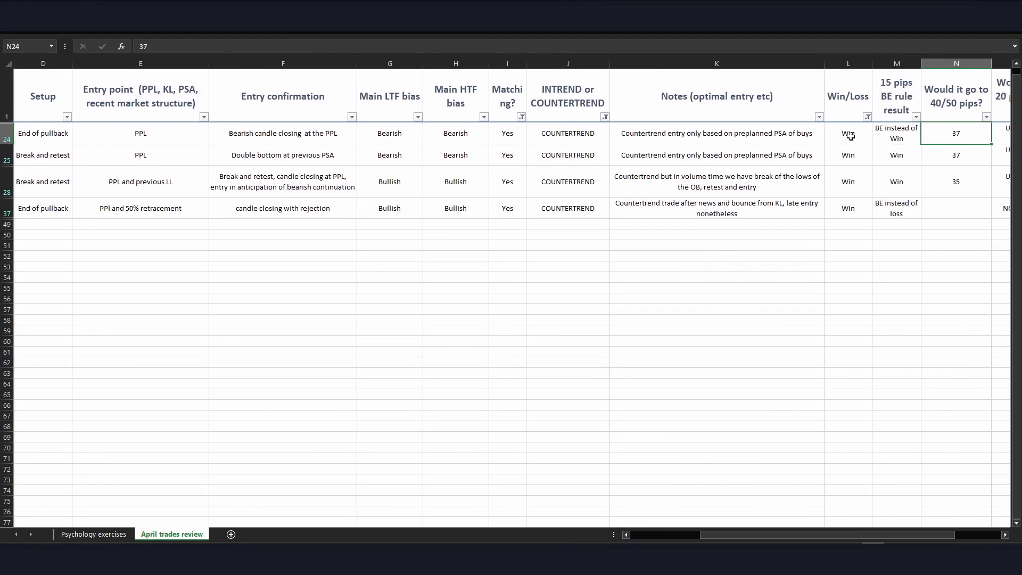
# Step: Add "VERY BAD" at the start of the 15:03 buy's note
pyautogui.click(640, 140)
pyautogui.doubleClick(640, 140)
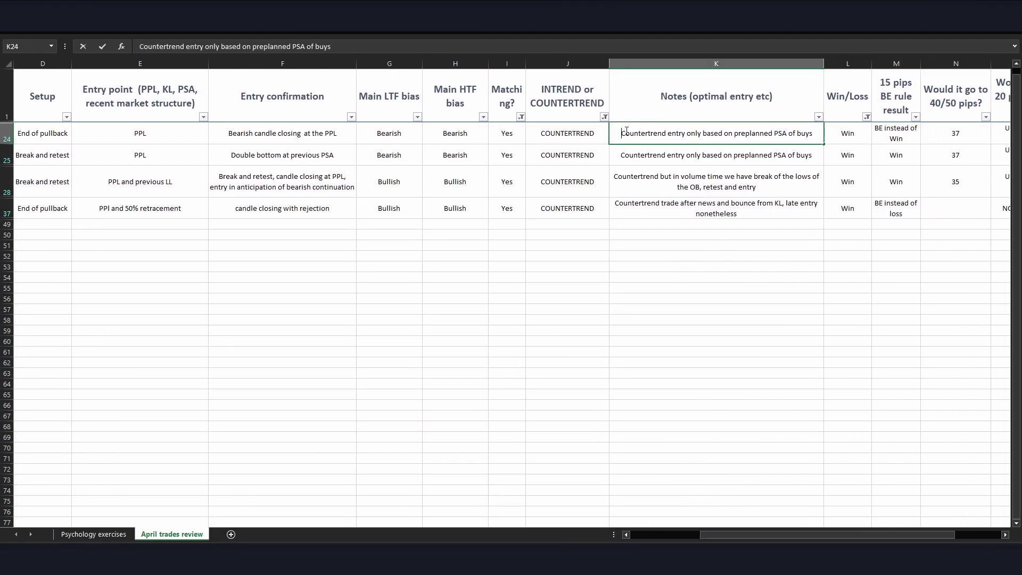
pyautogui.write('VERY BAD')
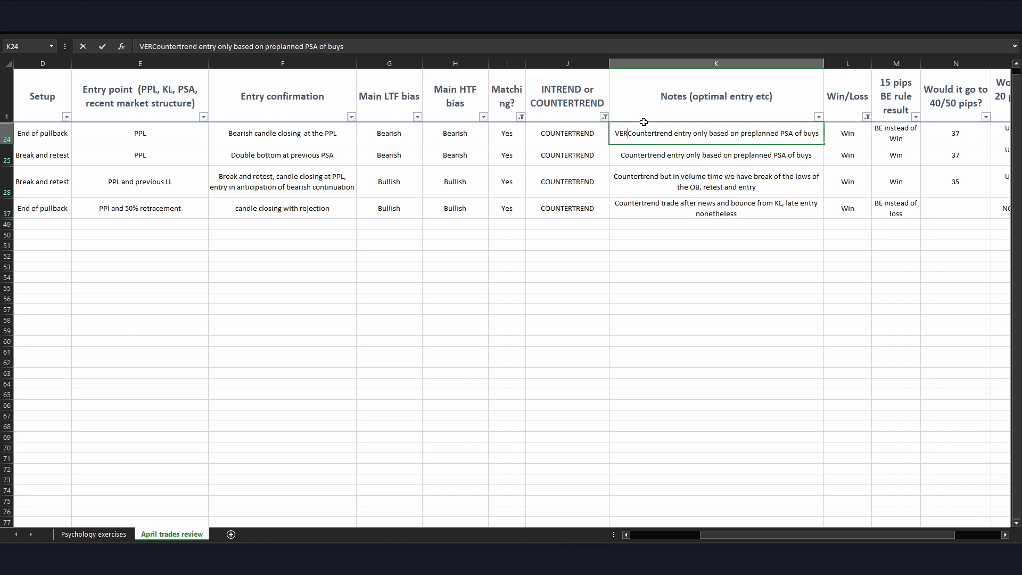
pyautogui.press('Tab')
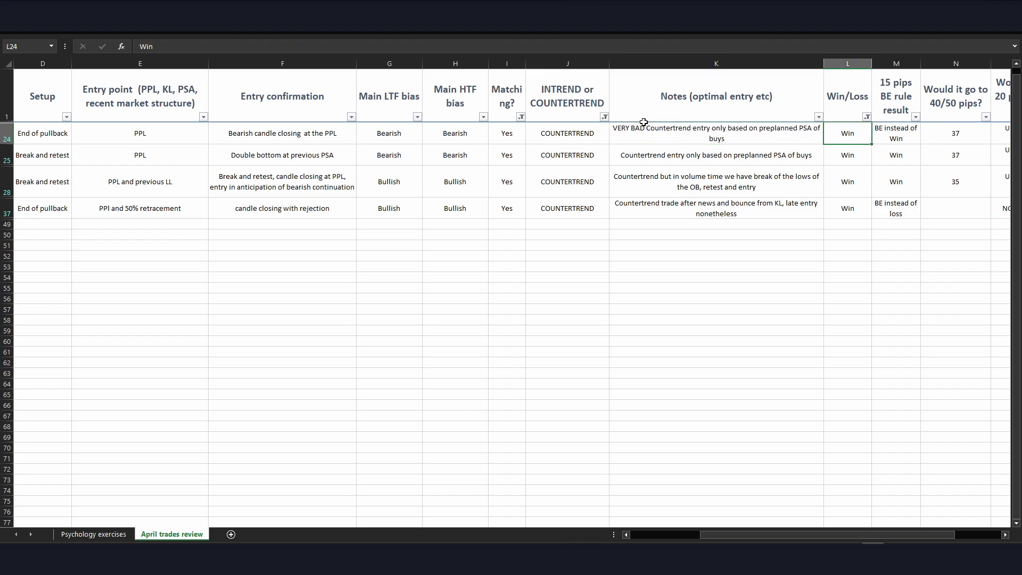
# Step: Copy the 15:03 buy's note into the Notes cell of the 15:09 buy
pyautogui.click(640, 131)
pyautogui.hotkey('ctrl', 'c')
pyautogui.press('Down')
pyautogui.hotkey('ctrl', 'v')
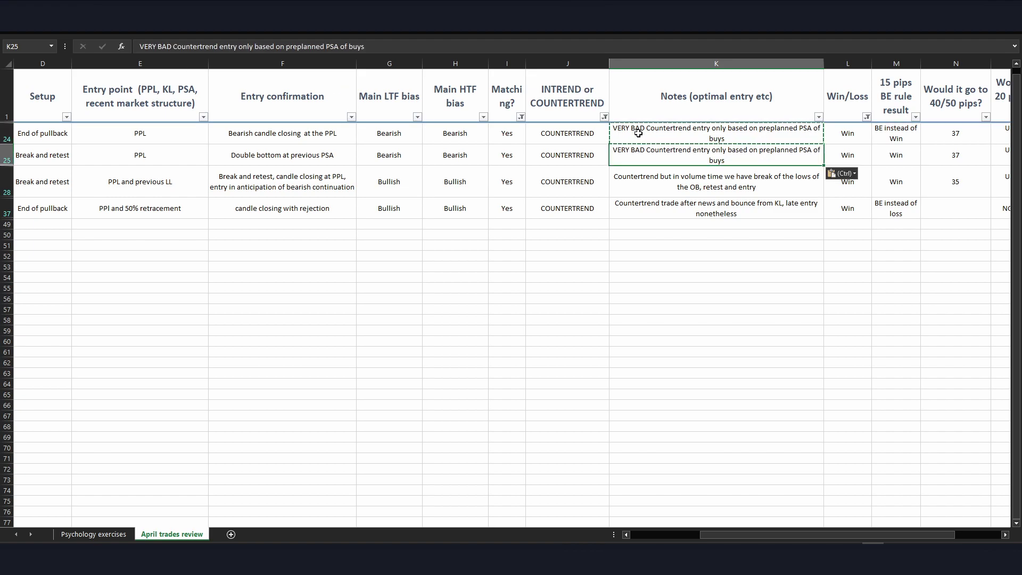
pyautogui.press('Escape')
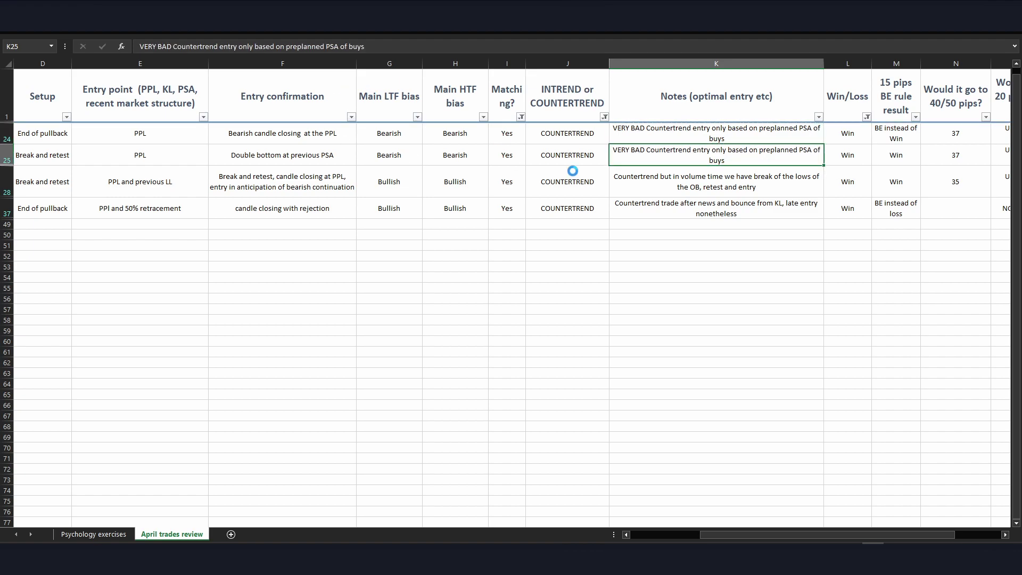
# Step: Look up the 14:09 sell's trade number and view its 10 April chart screenshot
pyautogui.press('Down')
pyautogui.press('Left')
pyautogui.press('Left')
pyautogui.press('Left')
pyautogui.press('Left')
pyautogui.press('Left')
pyautogui.press('Left')
pyautogui.press('Left')
pyautogui.press('Left')
pyautogui.press('Left')
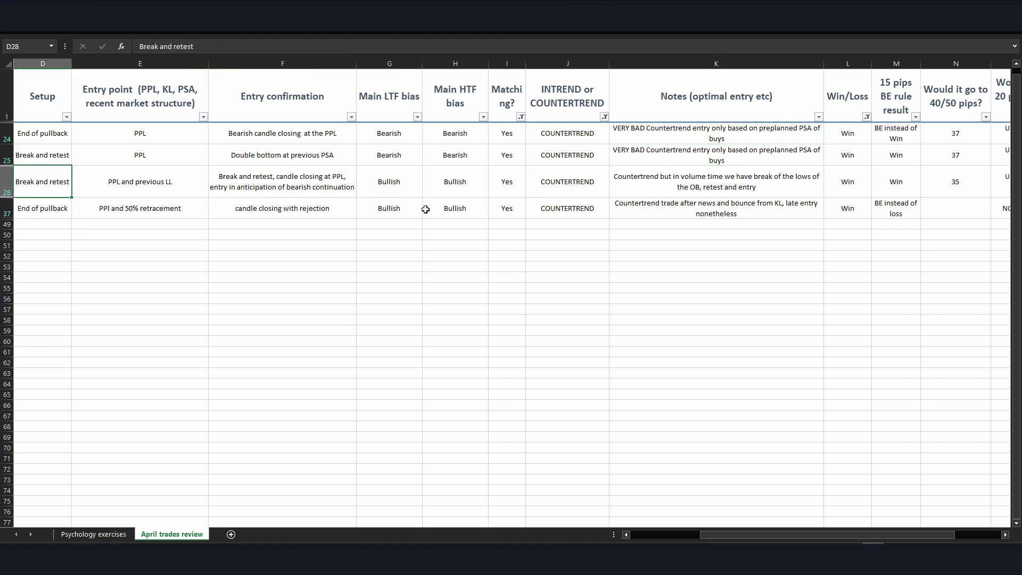
pyautogui.press('Left')
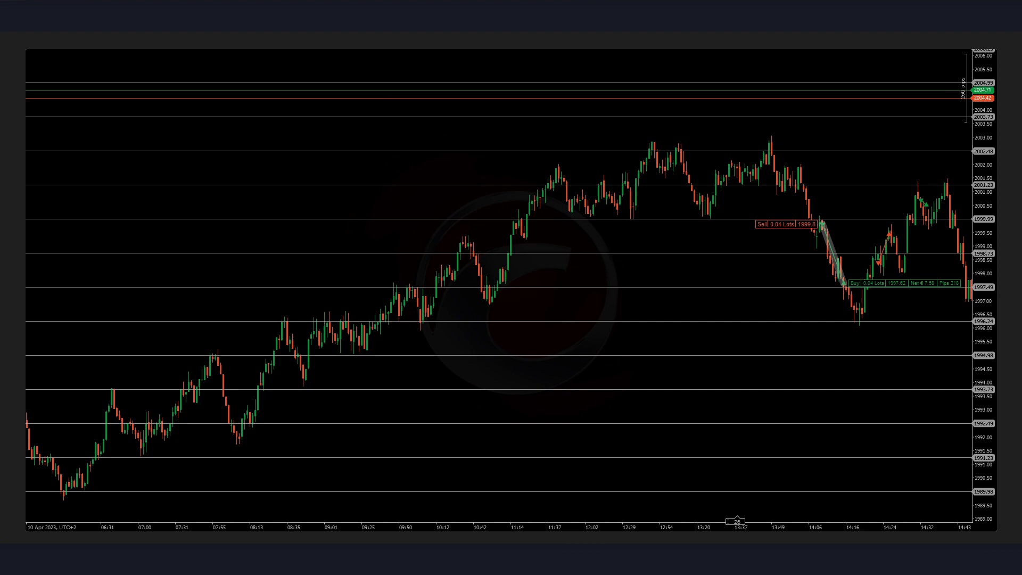
# Step: Draw a green arrow along the rising trend up to the sell entry and a yellow line across the lows near 1999.99
pyautogui.moveTo(37, 513)
pyautogui.mouseDown()
pyautogui.moveTo(788, 171)
pyautogui.moveTo(878, 210)
pyautogui.moveTo(862, 205)
pyautogui.mouseUp()
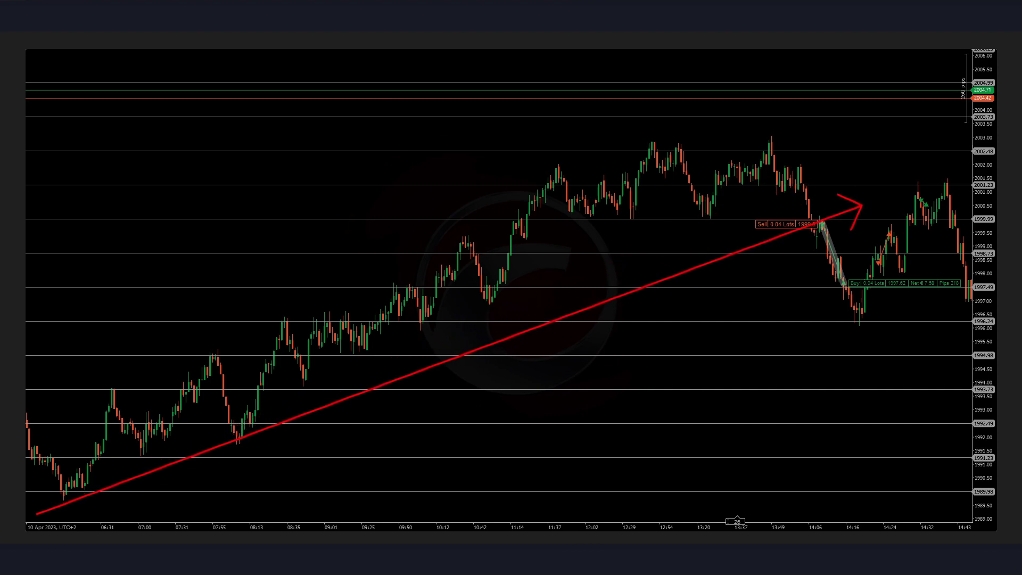
pyautogui.moveTo(63, 501); pyautogui.dragTo(848, 226)
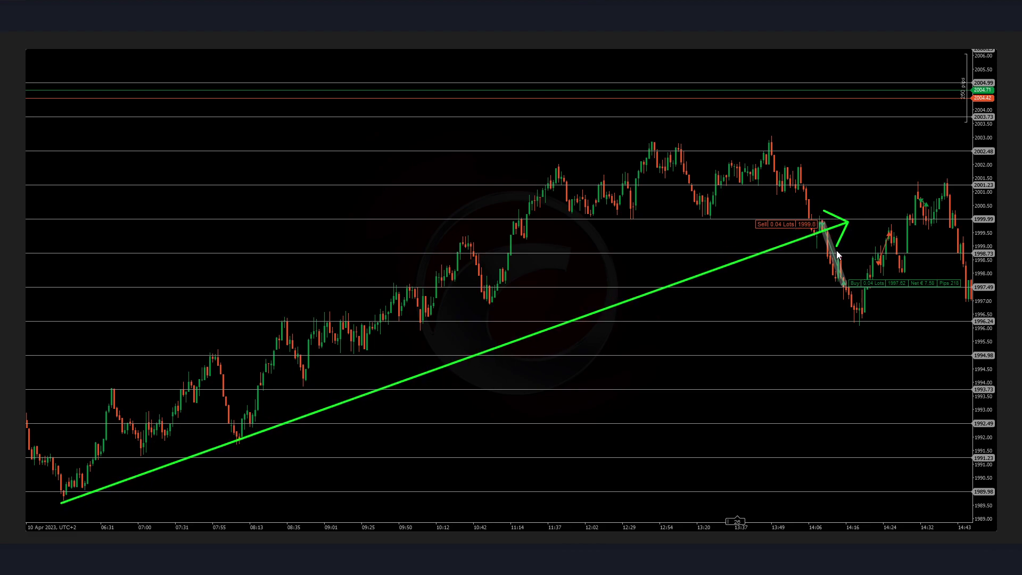
pyautogui.moveTo(506, 223); pyautogui.dragTo(828, 222)
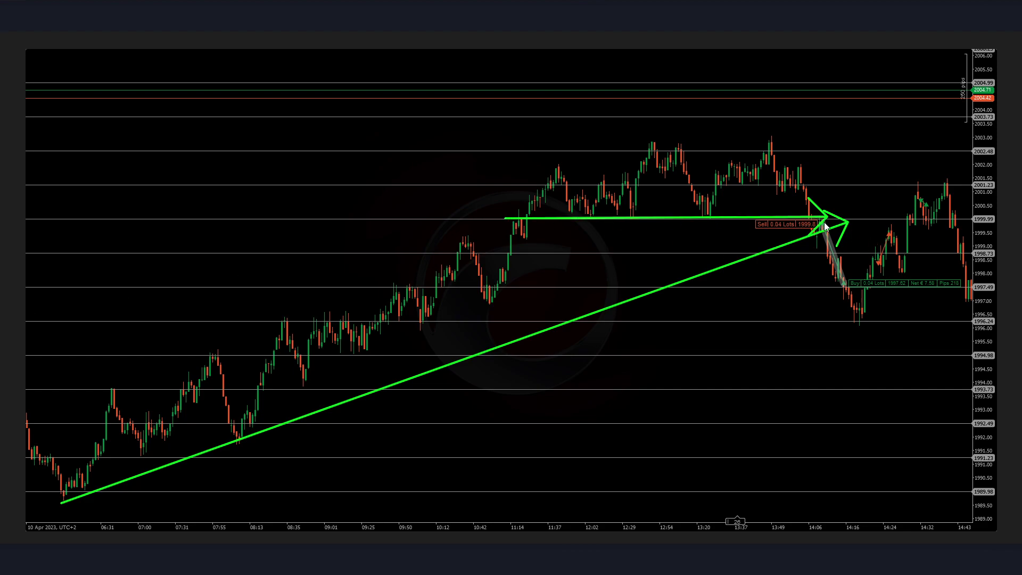
pyautogui.moveTo(507, 218); pyautogui.dragTo(804, 213)
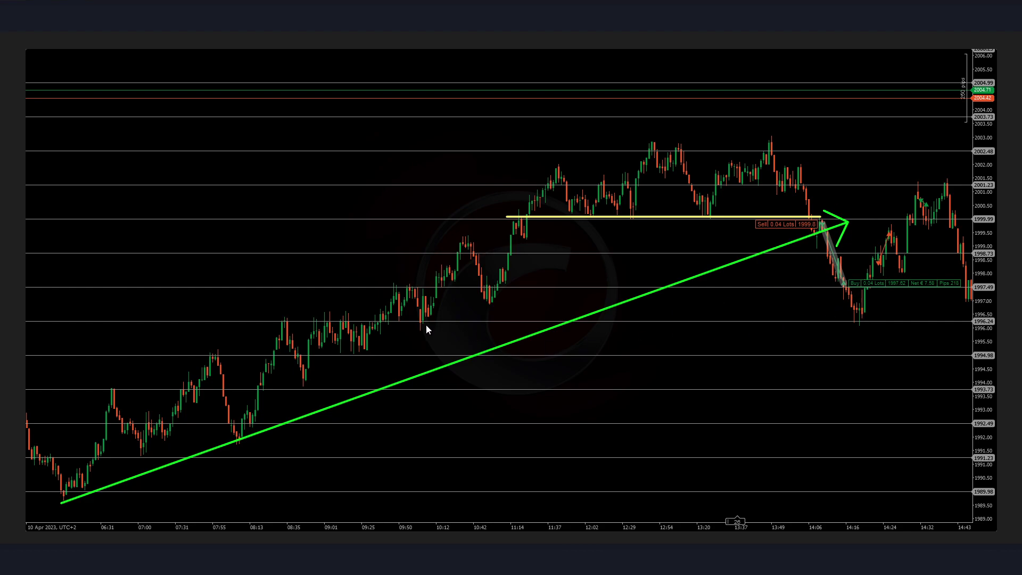
# Step: Mark the 1996.24 level with a yellow line and trace the bounce from it with a yellow zigzag arrow
pyautogui.moveTo(768, 324); pyautogui.dragTo(881, 317)
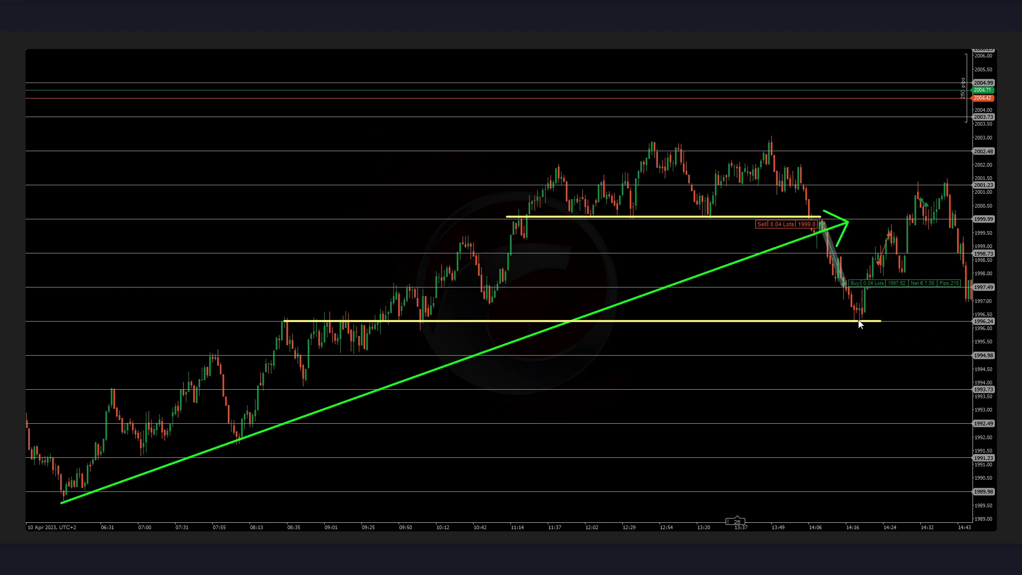
pyautogui.moveTo(870, 273)
pyautogui.mouseDown()
pyautogui.moveTo(896, 215)
pyautogui.moveTo(919, 214)
pyautogui.moveTo(923, 188)
pyautogui.mouseUp()
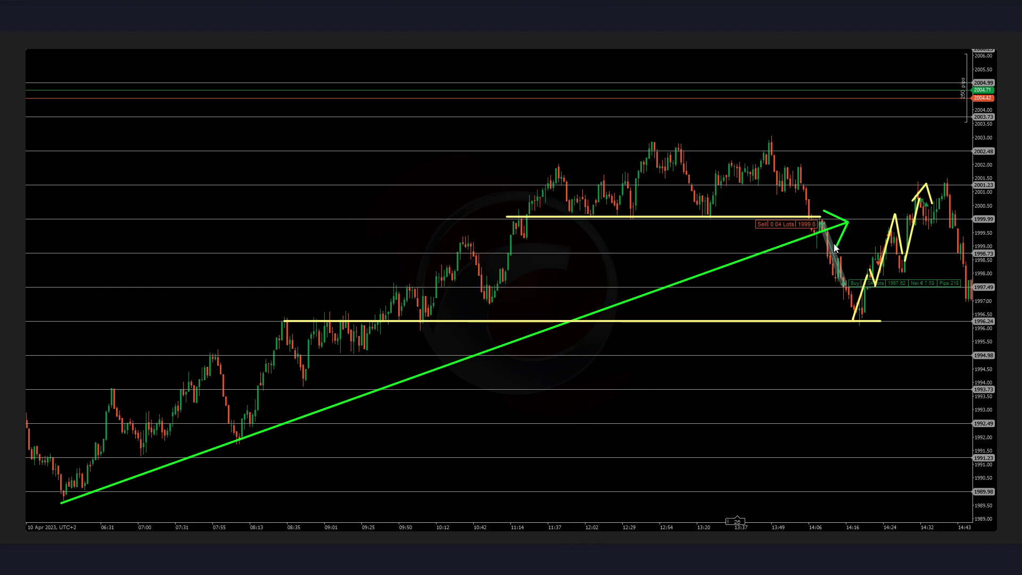
pyautogui.moveTo(854, 314); pyautogui.dragTo(898, 318)
pyautogui.moveTo(907, 186); pyautogui.dragTo(946, 185)
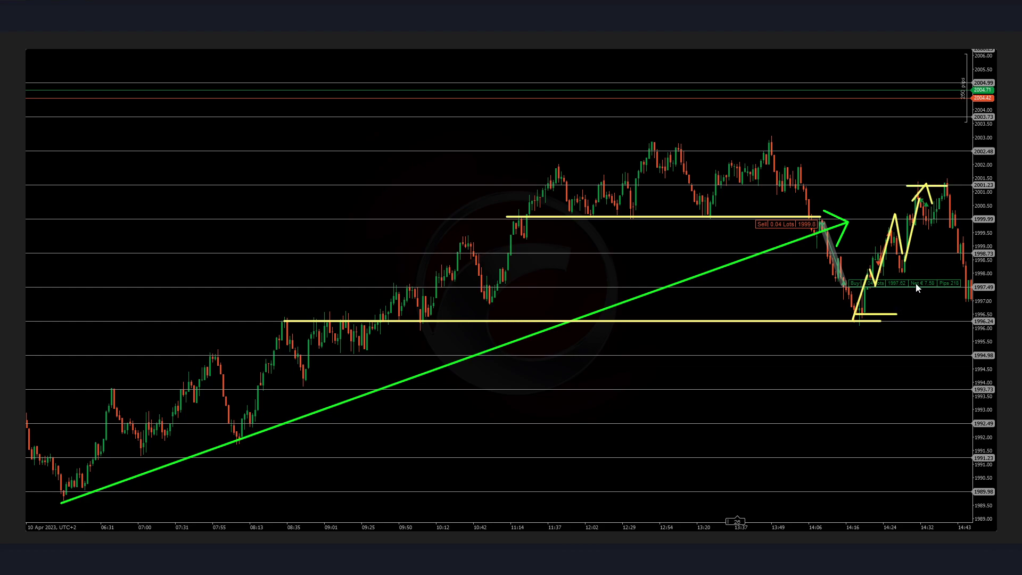
pyautogui.hotkey('ctrl', 'z')
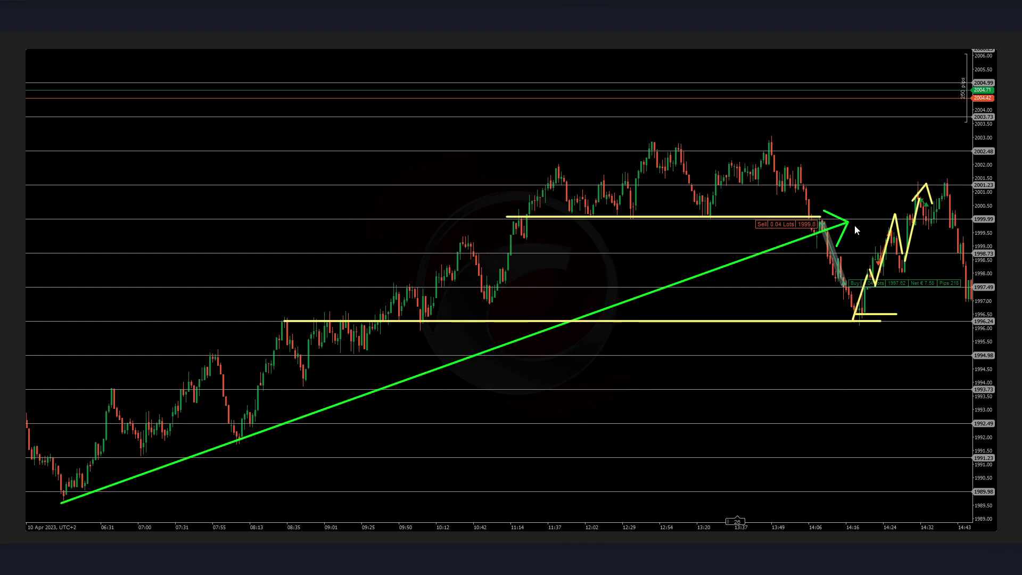
pyautogui.moveTo(824, 225); pyautogui.dragTo(843, 287)
pyautogui.press('Escape')
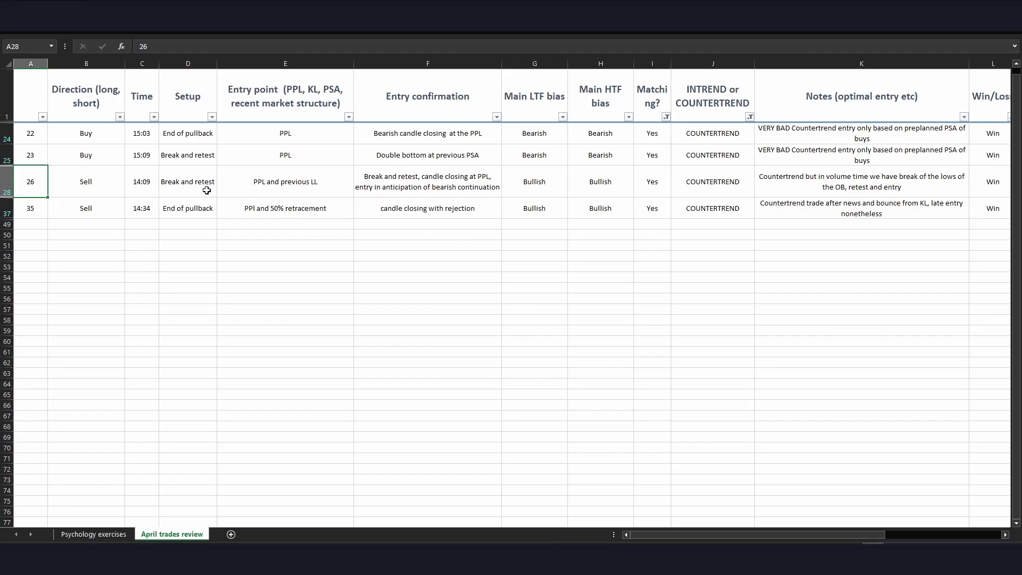
# Step: Add the line "Not a good setup, price would give abtter entry INTREND at tap of relevant PSA" above the 14:09 sell's existing note
pyautogui.moveTo(259, 184); pyautogui.dragTo(423, 184)
pyautogui.click(651, 182)
pyautogui.click(795, 182)
pyautogui.doubleClick(919, 183)
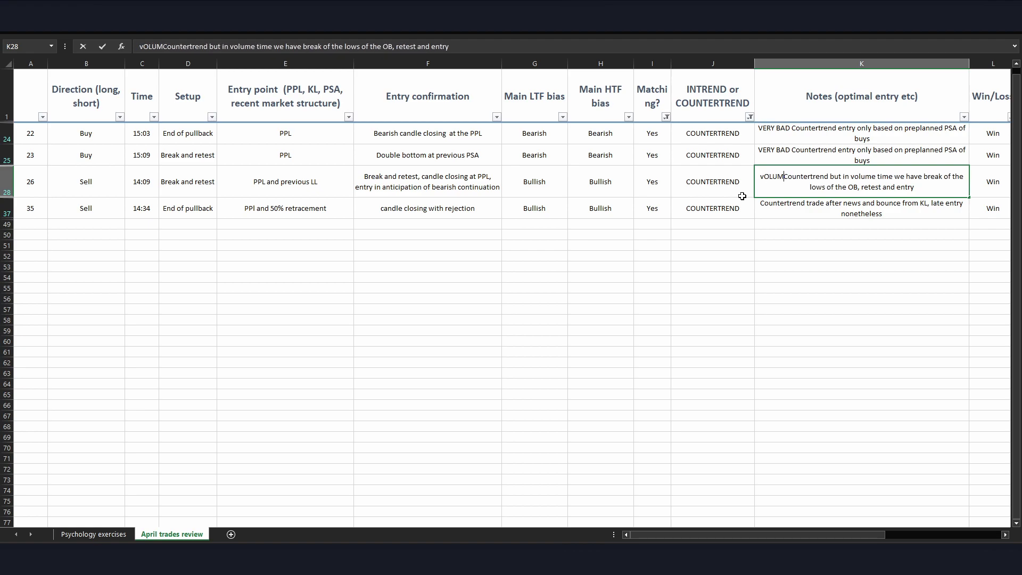
pyautogui.write('Not a good setru')
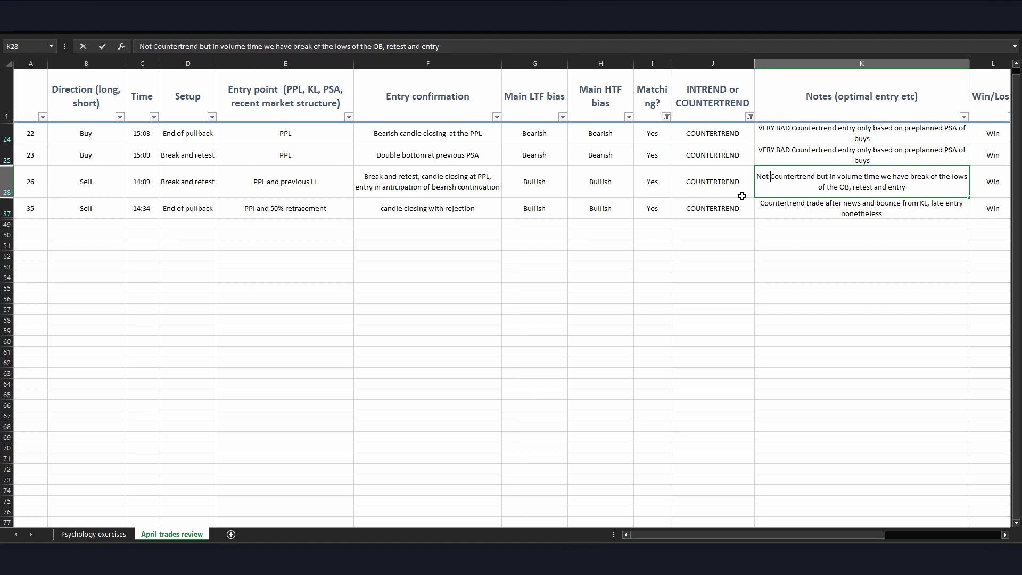
pyautogui.press('BackSpace')
pyautogui.press('BackSpace')
pyautogui.write('up, price would give abtter entry INTREND at tap of relevant PSA')
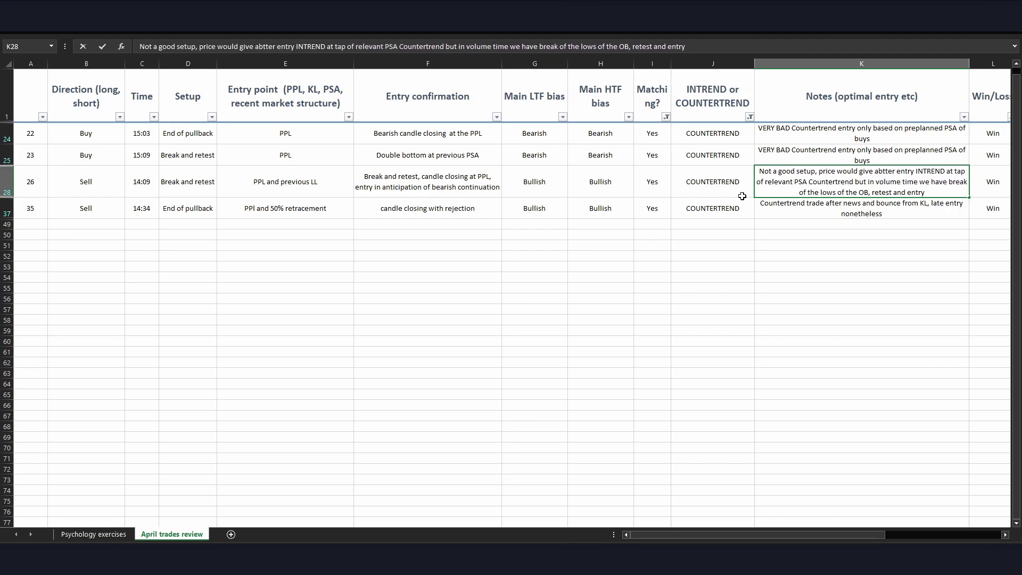
pyautogui.hotkey('alt', 'Return')
pyautogui.click(725, 274)
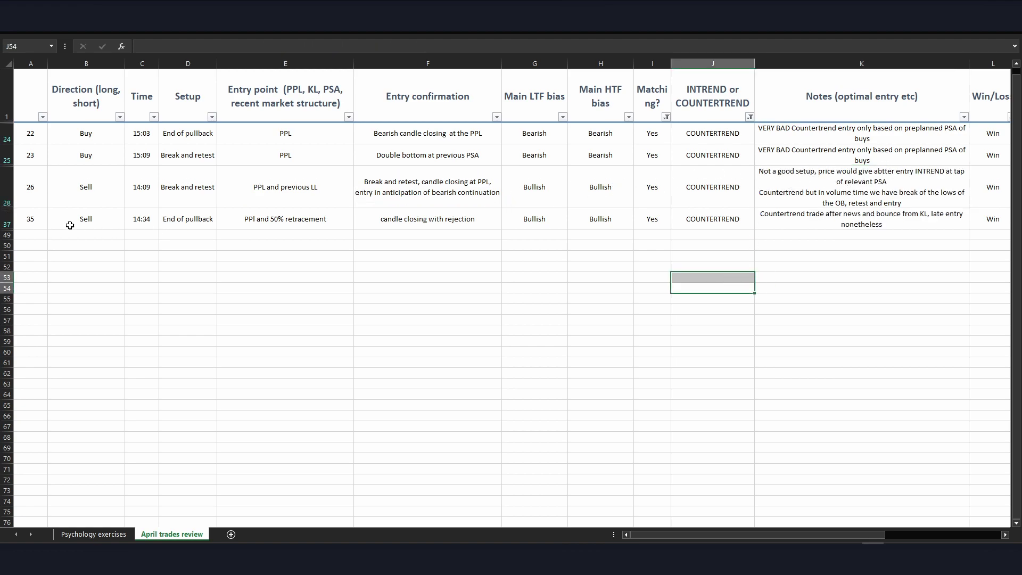
# Step: Examine the 14:34 sell's setup, entry point, confirmation, LTF and HTF bias and notes
pyautogui.click(41, 222)
pyautogui.moveTo(88, 222); pyautogui.dragTo(413, 221)
pyautogui.click(306, 221)
pyautogui.click(385, 222)
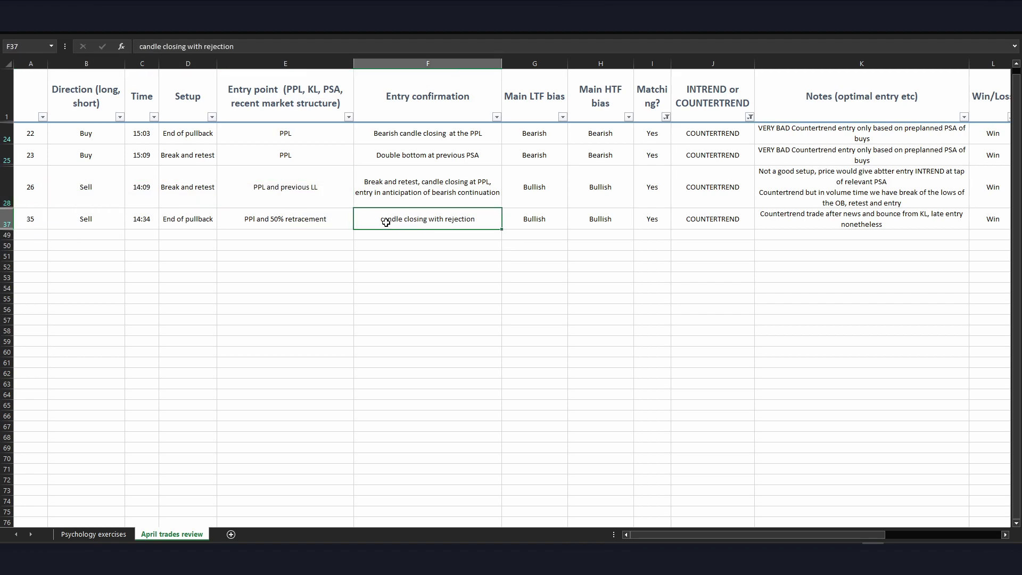
pyautogui.moveTo(531, 217); pyautogui.dragTo(572, 217)
pyautogui.click(538, 221)
pyautogui.click(595, 220)
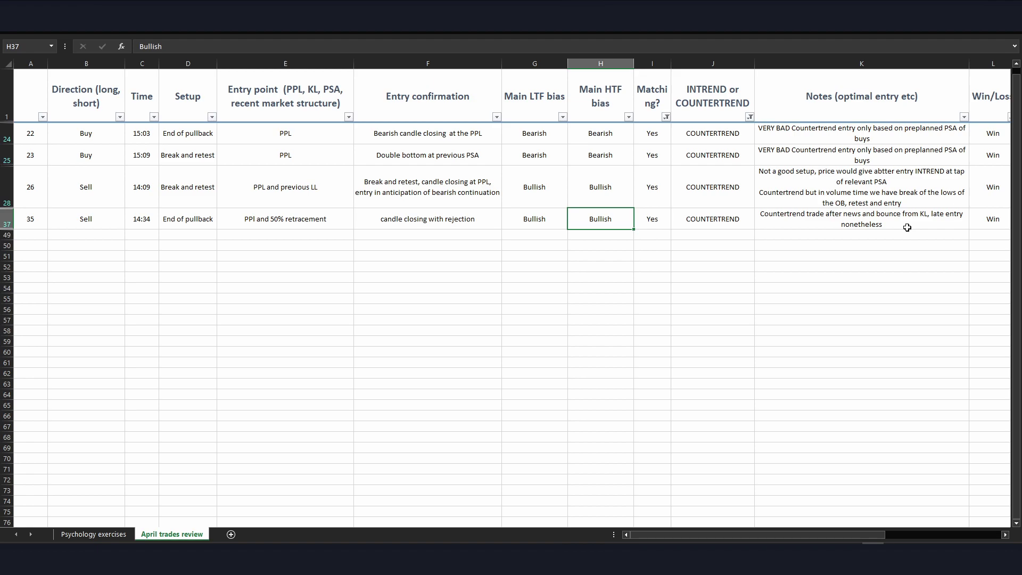
pyautogui.click(874, 218)
pyautogui.press('Right')
pyautogui.press('Left')
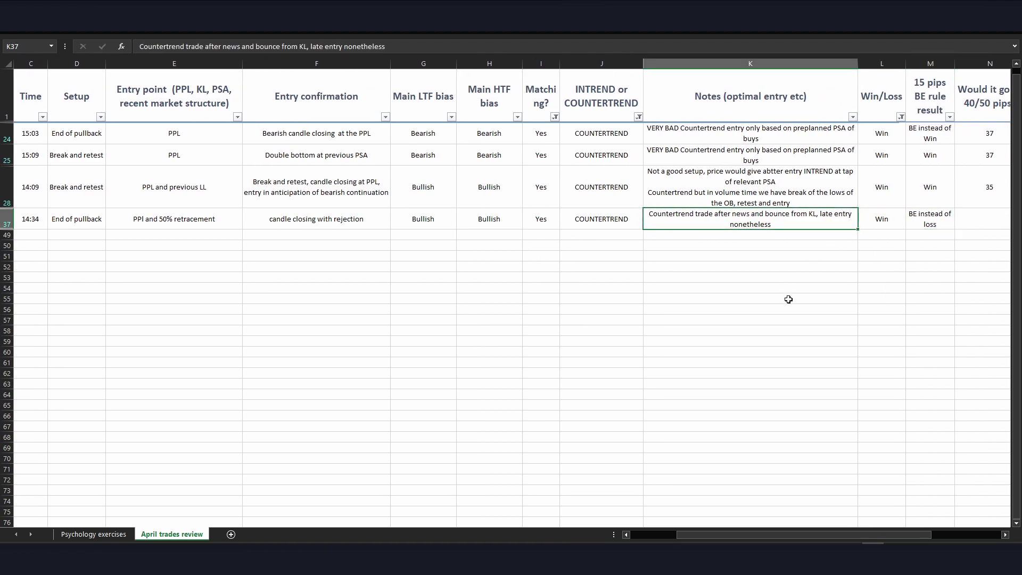
# Step: Check the 14:34 sell's 15 pips BE rule and 40/50 pips results and view its 13 April chart screenshot
pyautogui.press('Right')
pyautogui.press('Right')
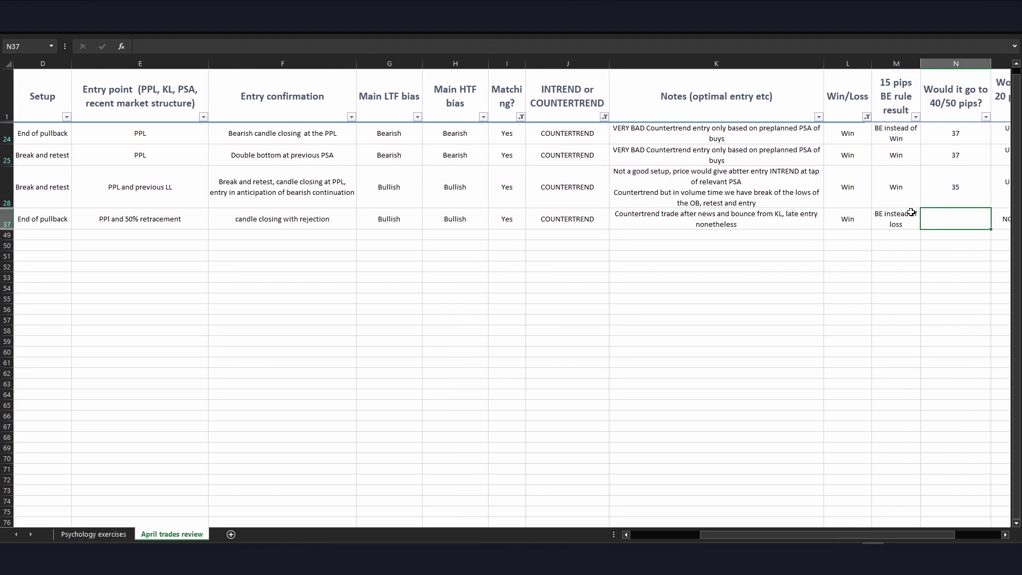
pyautogui.moveTo(843, 218); pyautogui.dragTo(878, 218)
pyautogui.press('Left')
pyautogui.press('Left')
pyautogui.press('Left')
pyautogui.press('Left')
pyautogui.press('Left')
pyautogui.press('Left')
pyautogui.press('Left')
pyautogui.press('Left')
pyautogui.press('Left')
pyautogui.press('Left')
pyautogui.press('Left')
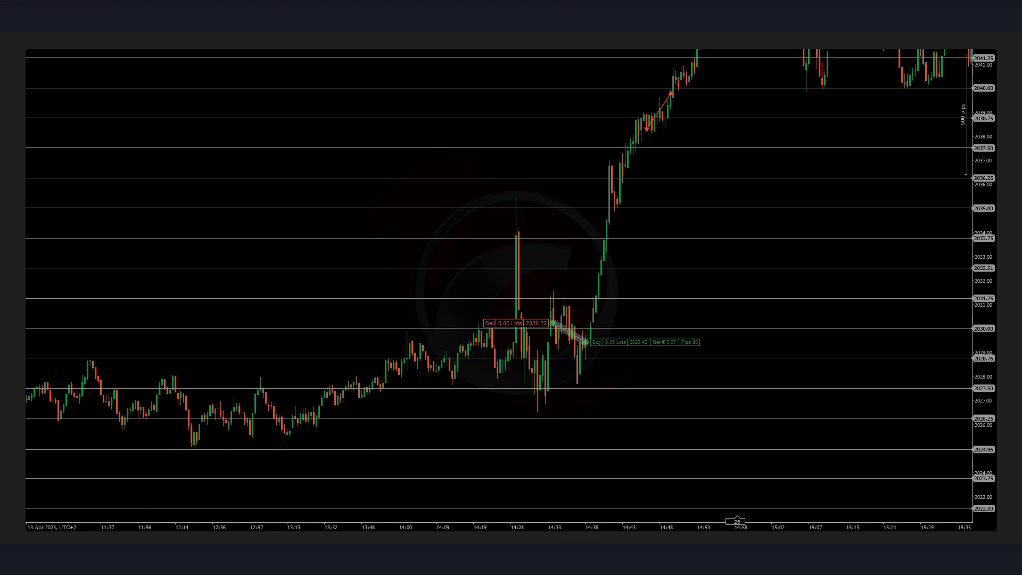
# Step: Draw a long green trend arrow beneath the rising lows, with further green arrows pointing at the swing lows and the sell entry
pyautogui.moveTo(182, 456); pyautogui.dragTo(755, 358)
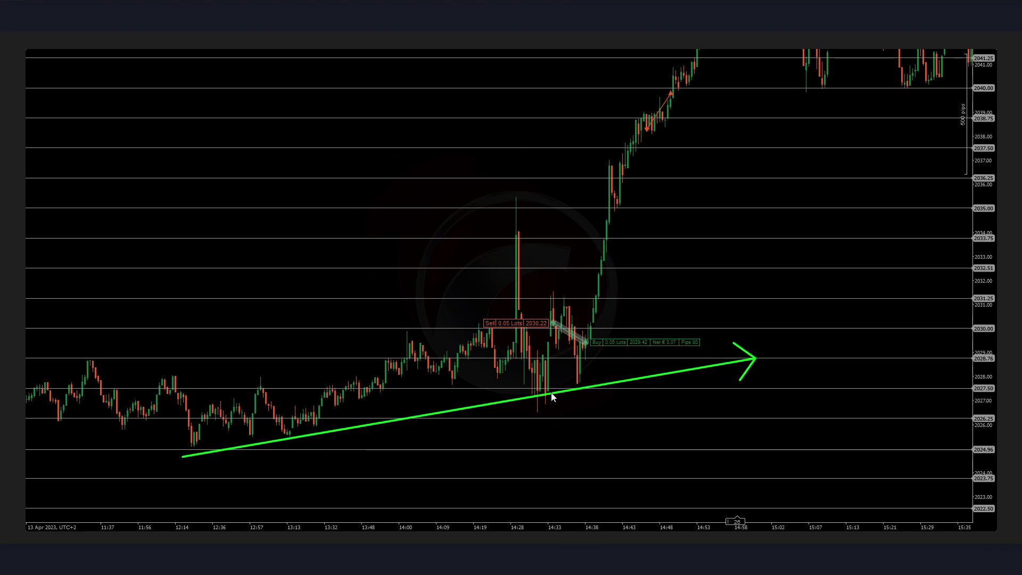
pyautogui.moveTo(134, 438); pyautogui.dragTo(198, 437)
pyautogui.moveTo(275, 418); pyautogui.dragTo(292, 426)
pyautogui.moveTo(533, 429); pyautogui.dragTo(548, 394)
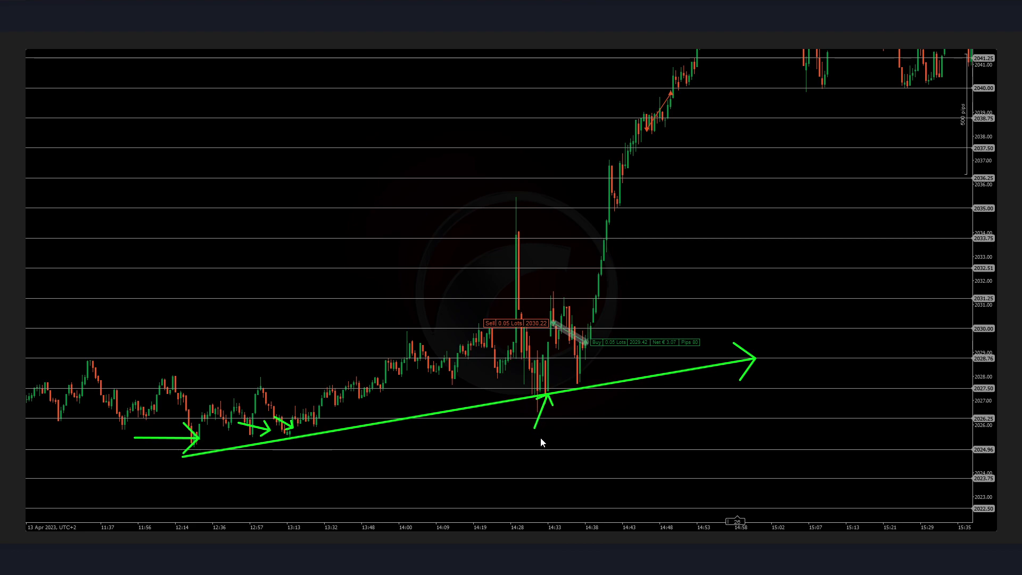
pyautogui.moveTo(703, 427); pyautogui.dragTo(550, 398)
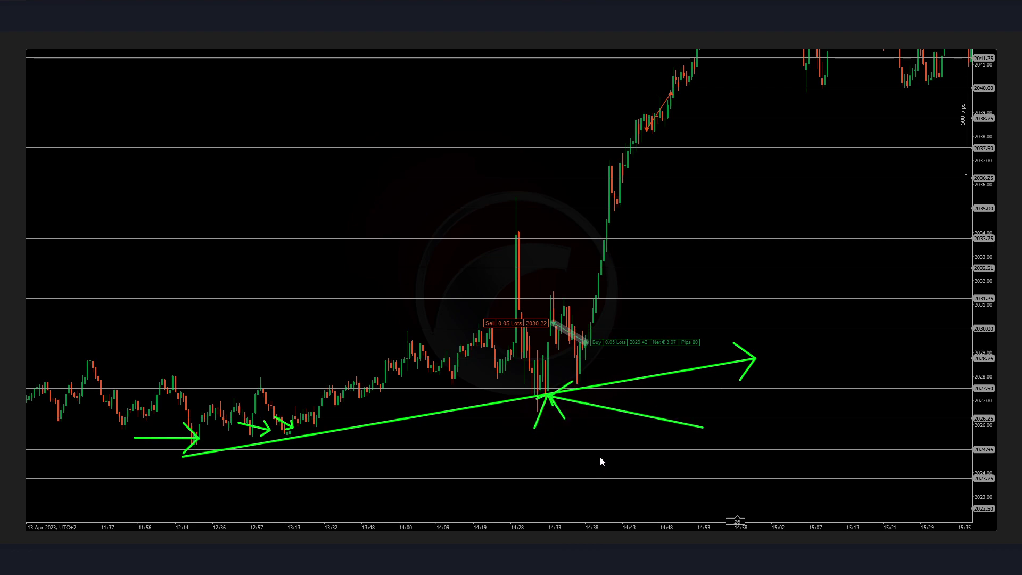
pyautogui.moveTo(538, 296); pyautogui.dragTo(546, 312)
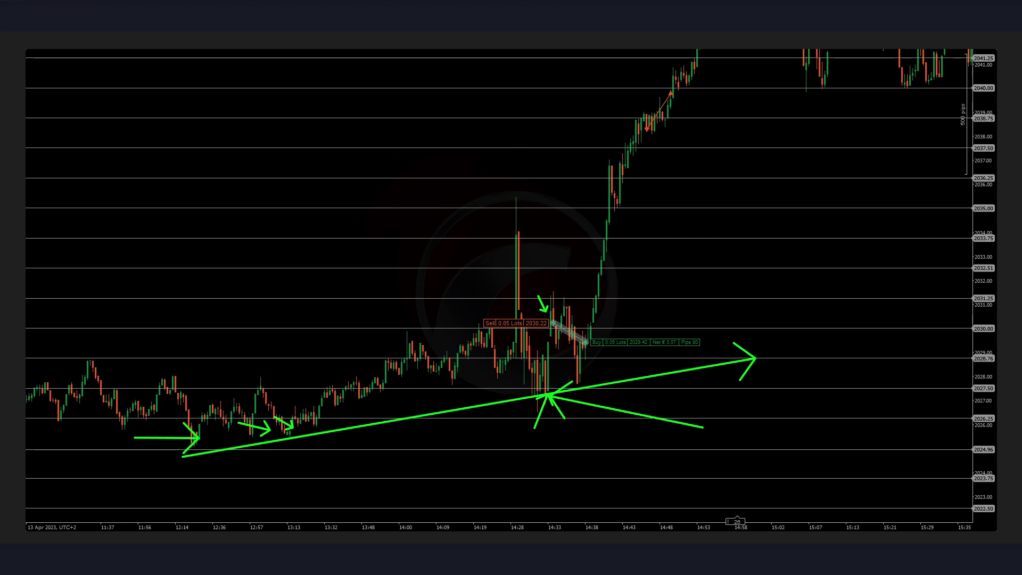
# Step: Box the 14:28 spike in red and the sell's range in yellow, marking the entry and the pullback low with short yellow lines
pyautogui.moveTo(495, 193); pyautogui.dragTo(536, 409)
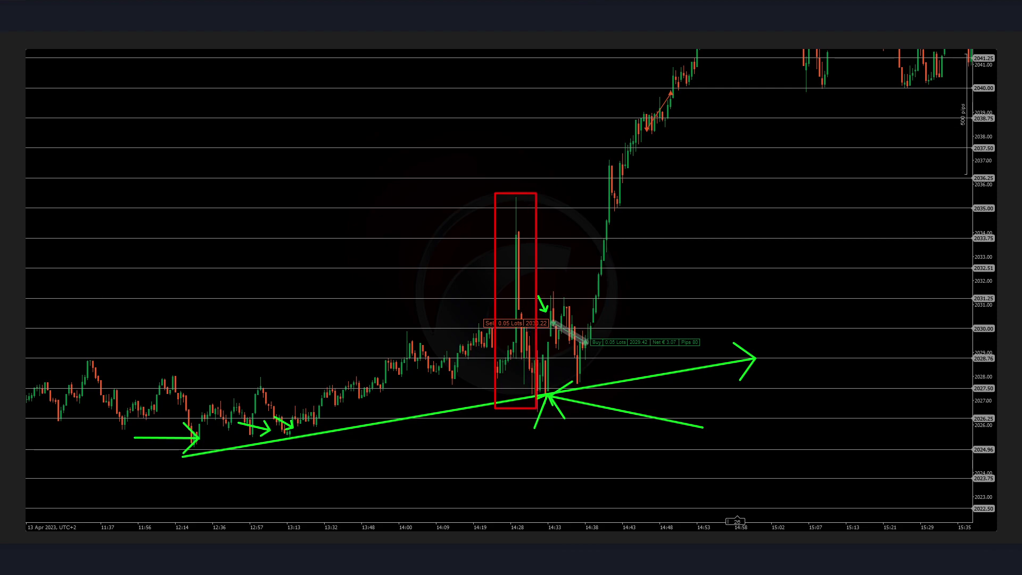
pyautogui.moveTo(535, 295); pyautogui.dragTo(584, 409)
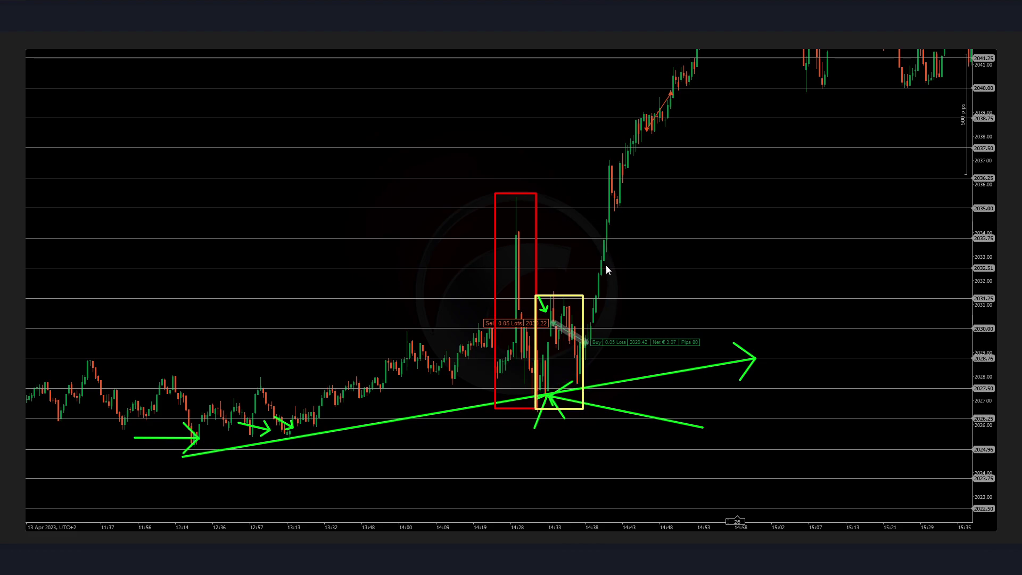
pyautogui.moveTo(549, 326); pyautogui.dragTo(564, 325)
pyautogui.moveTo(566, 383); pyautogui.dragTo(600, 383)
# Step: Draw a green rectangle around the steep rally that follows the sell trade
pyautogui.moveTo(600, 339); pyautogui.dragTo(650, 140)
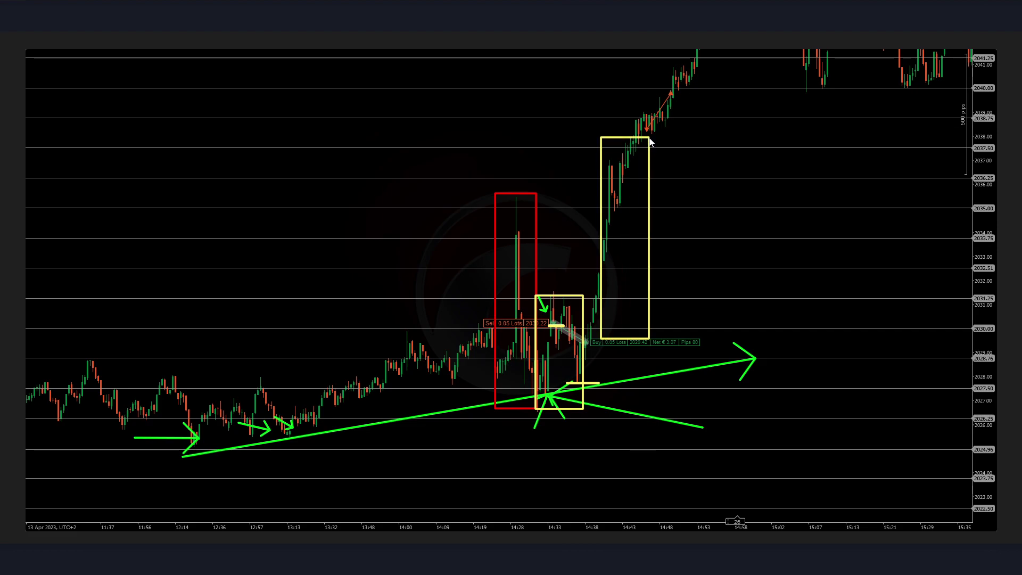
pyautogui.hotkey('ctrl', 'z')
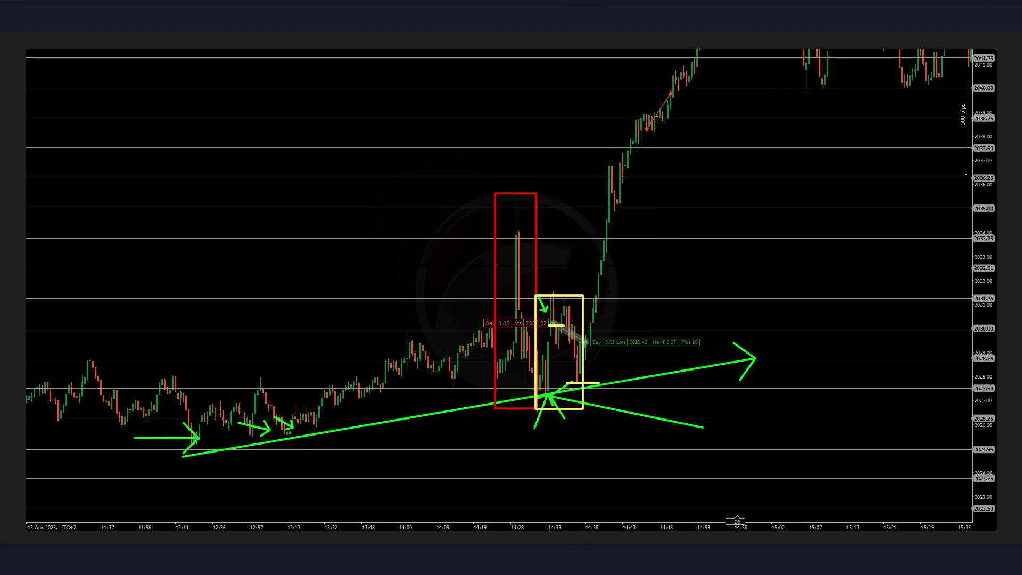
pyautogui.moveTo(585, 399); pyautogui.dragTo(703, 59)
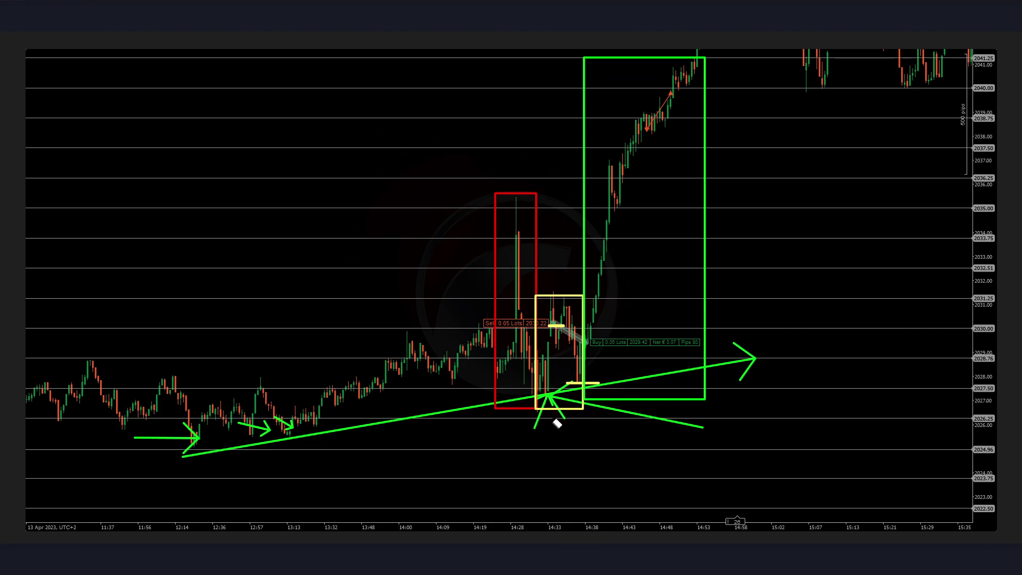
# Step: Erase the long arrow aimed at the higher low and replace the green arrow at the sell entry with a red one
pyautogui.press('Delete')
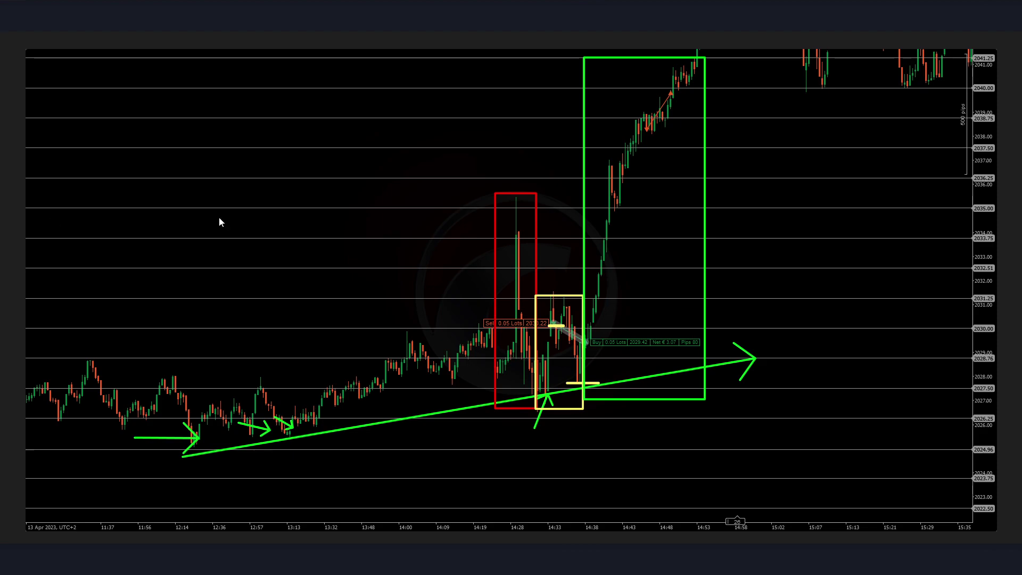
pyautogui.moveTo(538, 278); pyautogui.dragTo(549, 290)
# Step: Add the green label "Clear bullish trend" beneath the trend arrow
pyautogui.write('Clear bullis htrend')
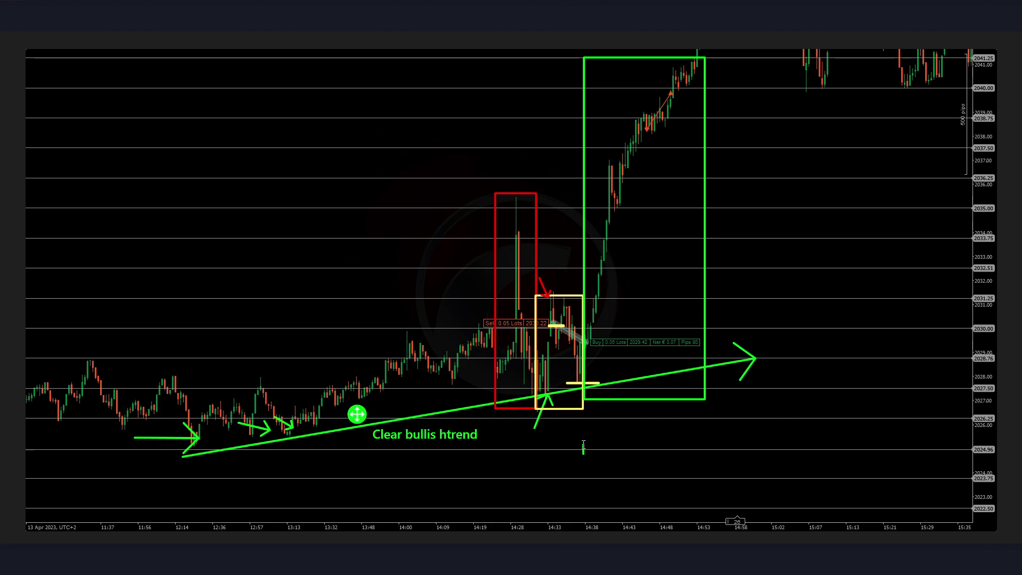
pyautogui.press('BackSpace')
pyautogui.press('Right')
# Step: Add the green label "Bullish fundamental report" on three lines beside the red box around the spike
pyautogui.click(438, 245)
pyautogui.write('B')
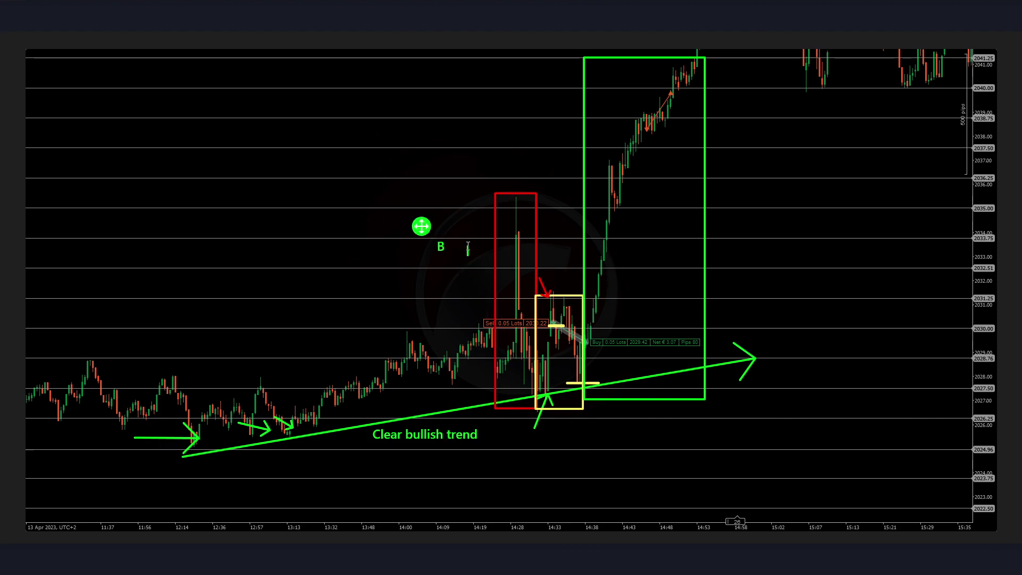
pyautogui.write('ullish fundamental')
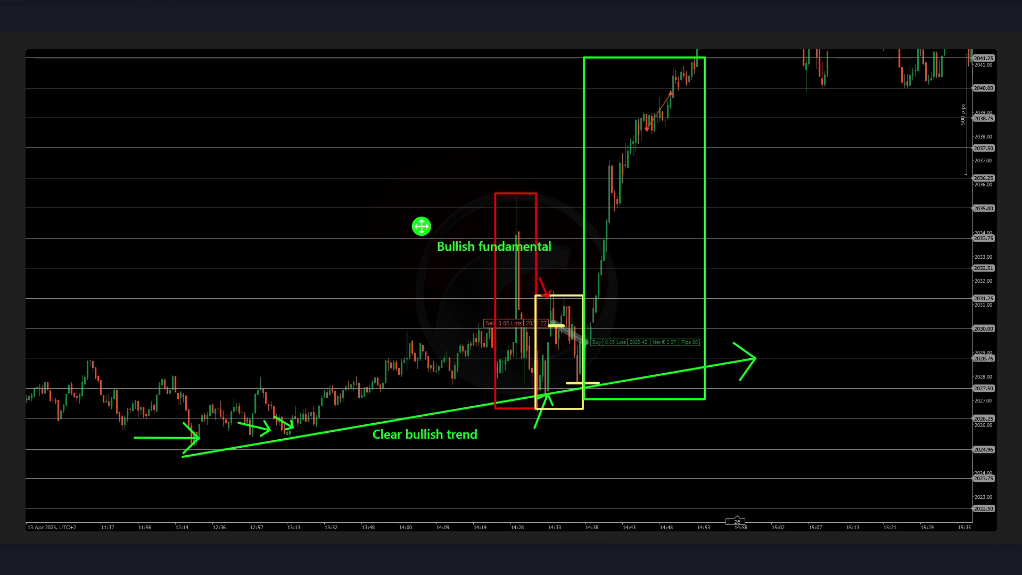
pyautogui.write(' report')
pyautogui.moveTo(421, 226); pyautogui.dragTo(318, 228)
pyautogui.press('BackSpace')
pyautogui.press('Return')
pyautogui.press('BackSpace')
pyautogui.press('Return')
pyautogui.moveTo(319, 228); pyautogui.dragTo(403, 229)
pyautogui.click(604, 421)
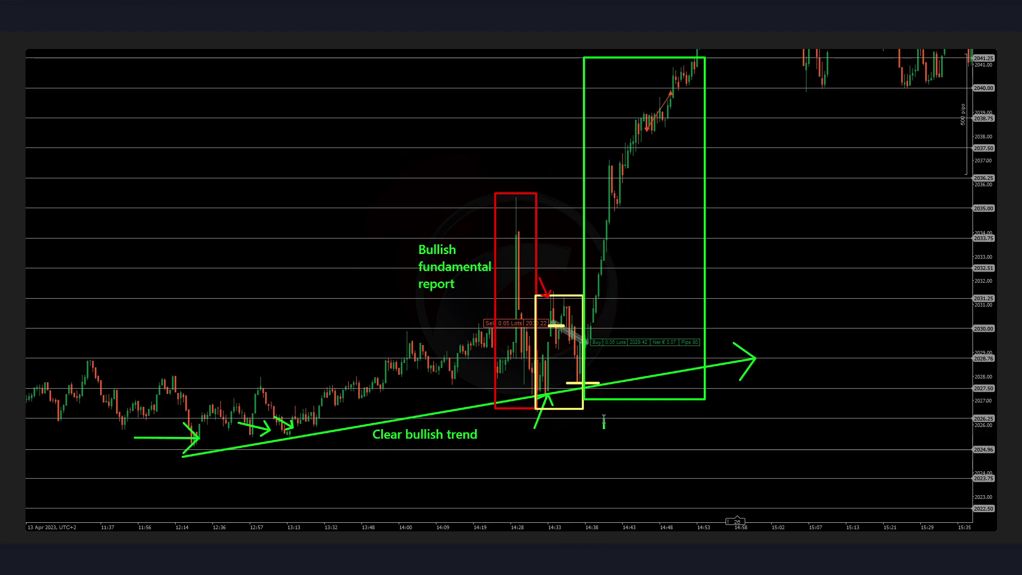
# Step: Add the green label "HL printed and KL respected" beneath the yellow and green boxes, to the right of the small green arrow
pyautogui.click(559, 426)
pyautogui.write('HL pritned and')
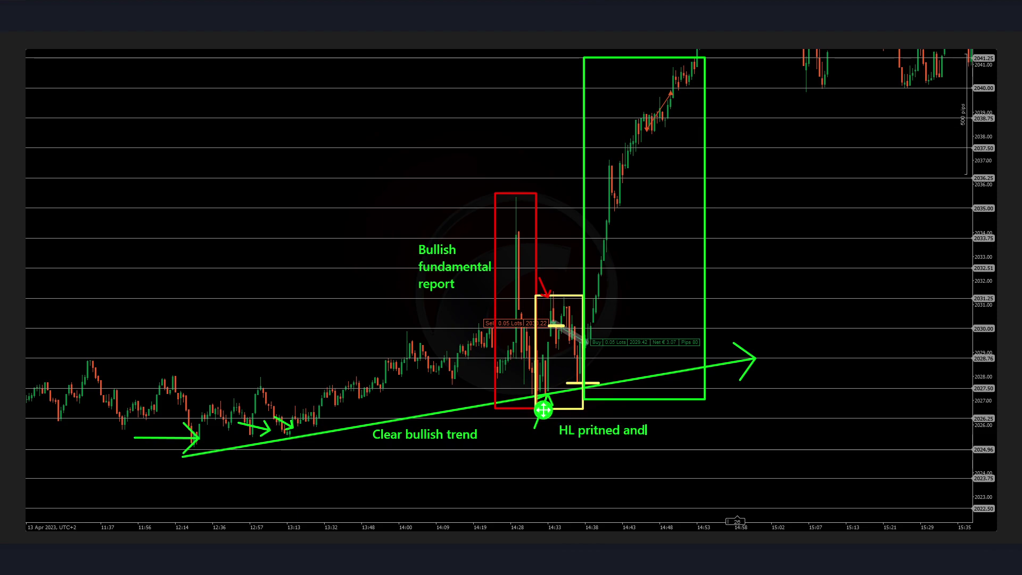
pyautogui.write(' KL respected')
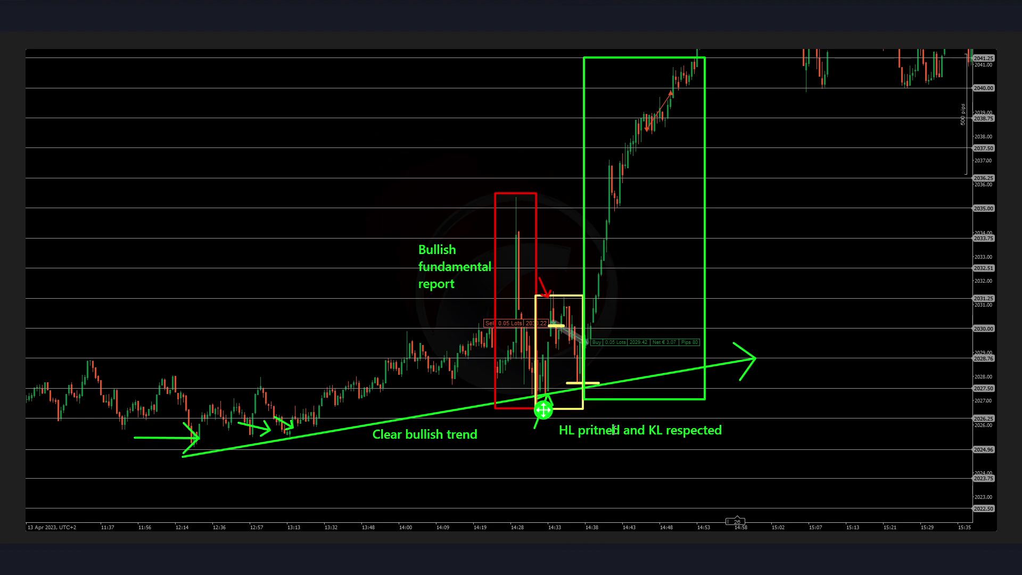
pyautogui.press('BackSpace')
pyautogui.press('BackSpace')
pyautogui.write('nt')
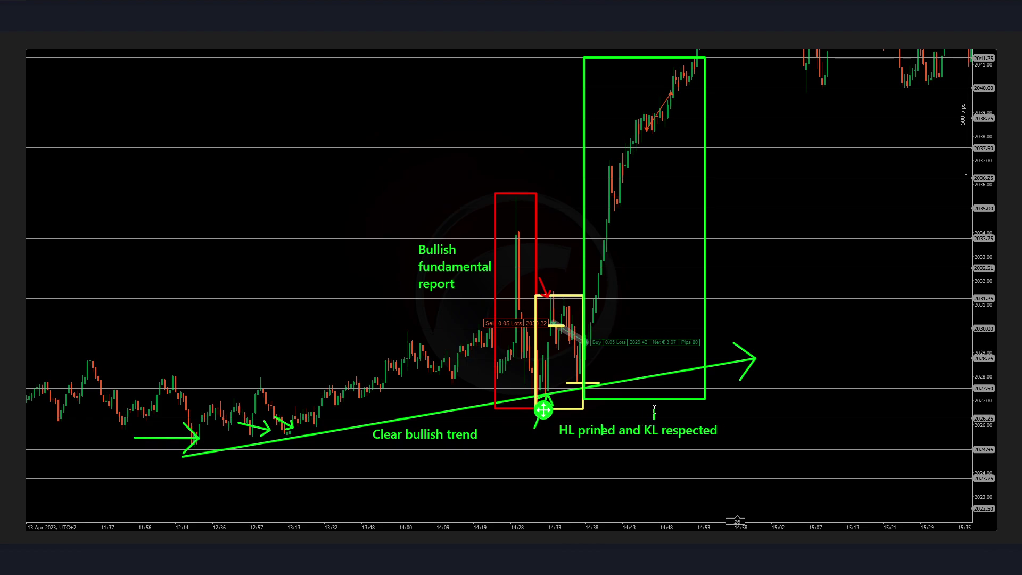
pyautogui.click(546, 240)
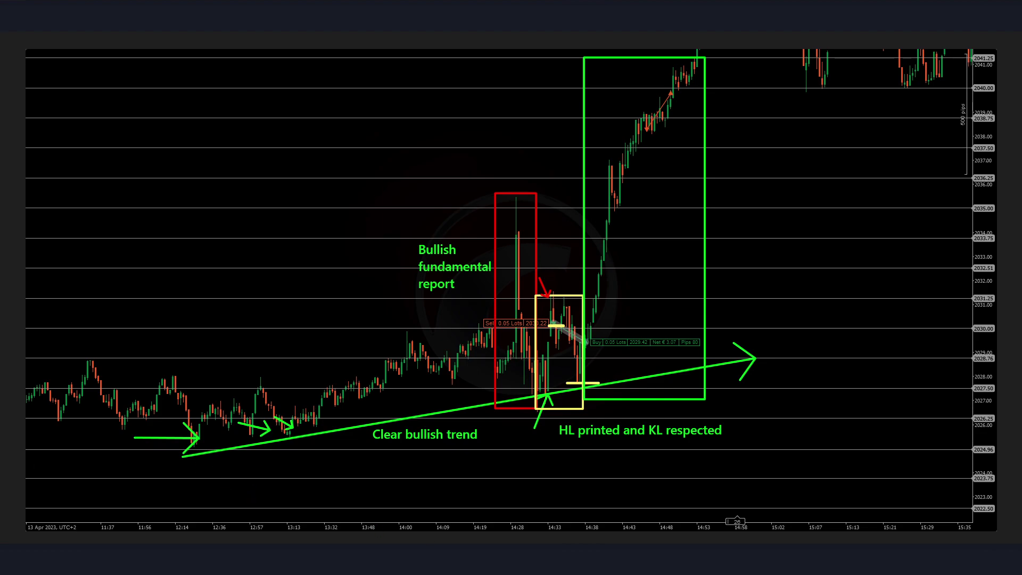
# Step: Add the red label "Unecessary entry at 50% retracement" above the red arrow at the sell entry
pyautogui.click(544, 241)
pyautogui.write('Unenel')
pyautogui.press('BackSpace')
pyautogui.press('BackSpace')
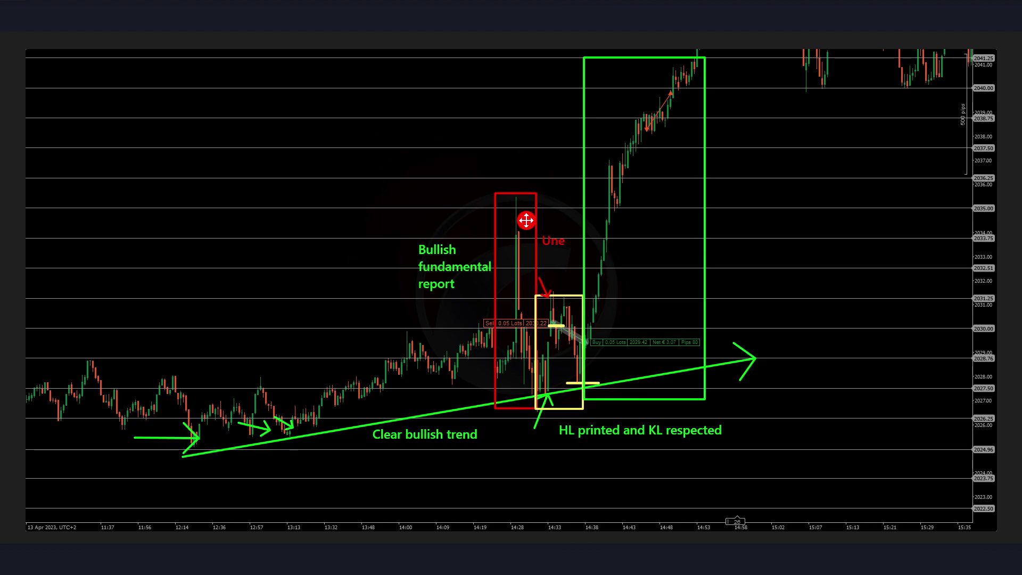
pyautogui.write('cessary entry al')
pyautogui.write(' 50% retracement')
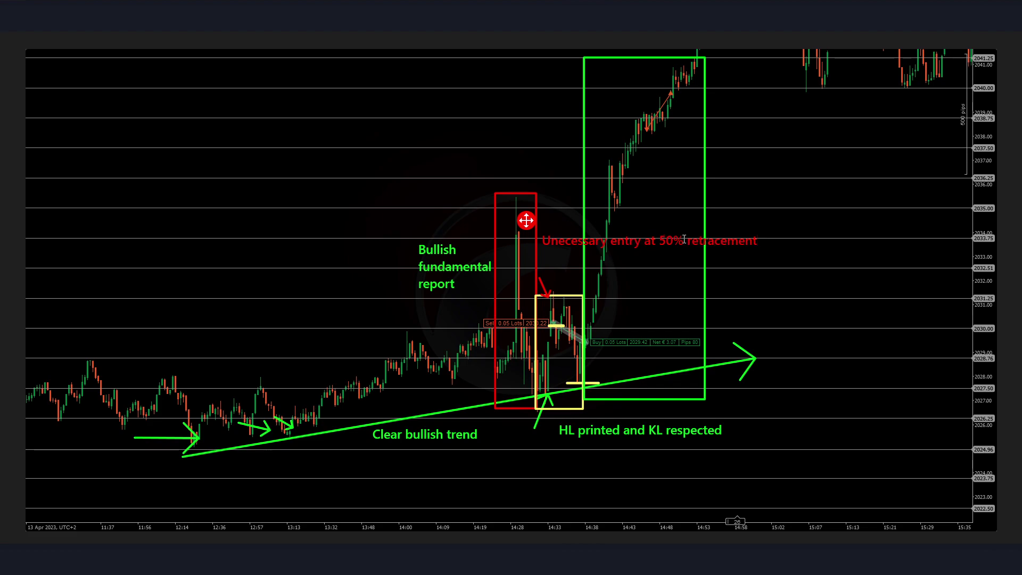
pyautogui.press('Return')
# Step: Copy the red entry label, reduce it to small text on two lines, and position it just above the sell arrow
pyautogui.moveTo(526, 220)
pyautogui.mouseDown()
pyautogui.moveTo(526, 233)
pyautogui.moveTo(509, 221)
pyautogui.mouseUp()
pyautogui.hotkey('ctrl', 'a')
pyautogui.hotkey('ctrl', 'c')
pyautogui.press('Delete')
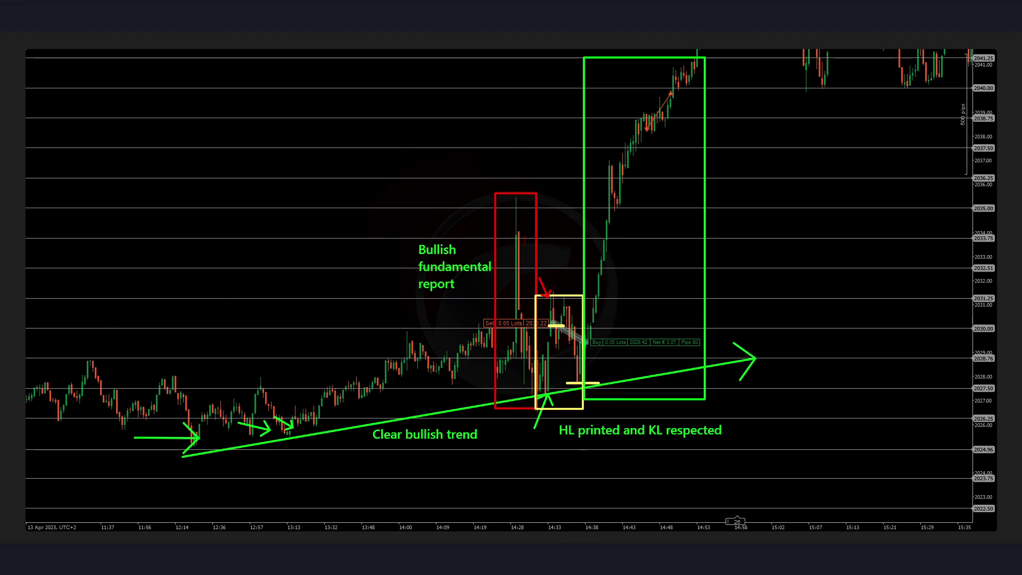
pyautogui.hotkey('ctrl', 'z')
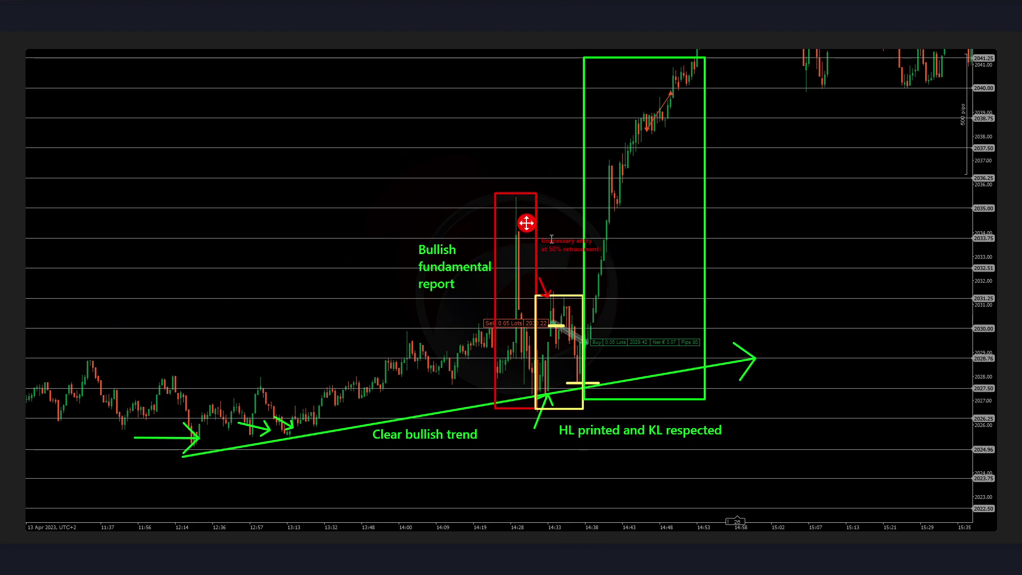
pyautogui.moveTo(526, 222); pyautogui.dragTo(512, 230)
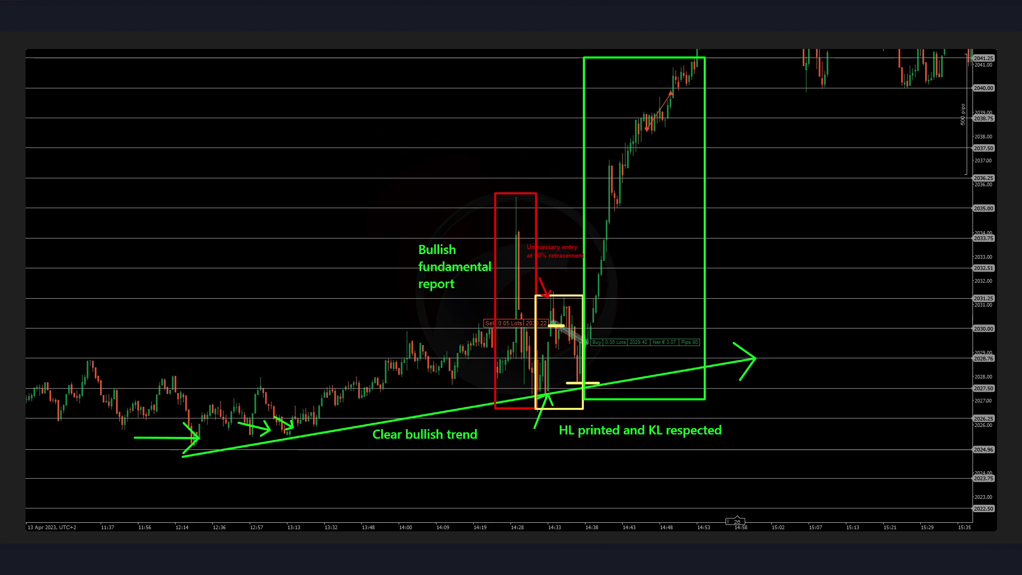
# Step: Add the green label "Mayor liquidity is on the bullish side" beside the steep rally
pyautogui.click(645, 262)
pyautogui.write('Mayor liquidity is')
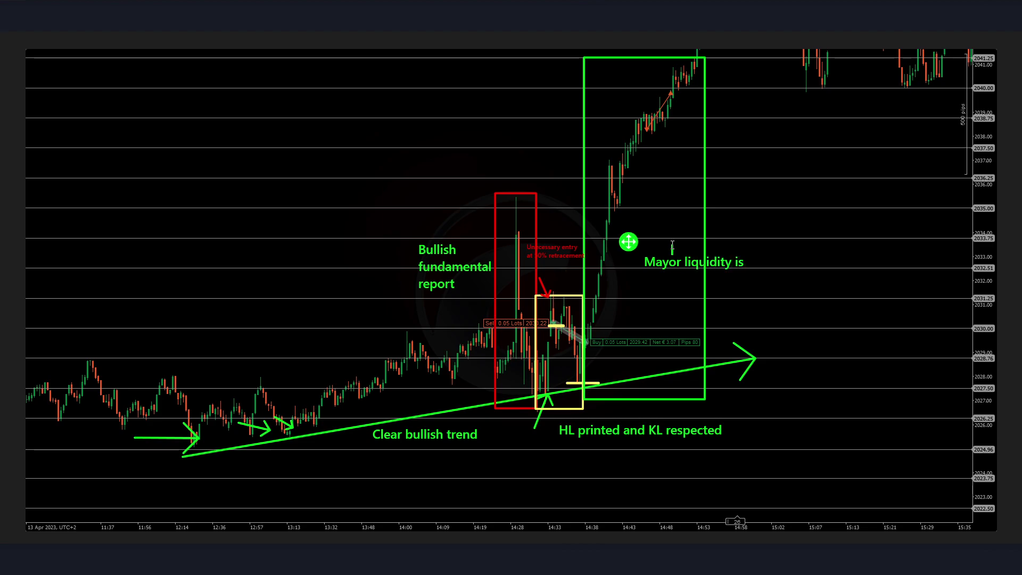
pyautogui.write(' on')
pyautogui.press('BackSpace')
pyautogui.write('on the bullis')
pyautogui.write('h side')
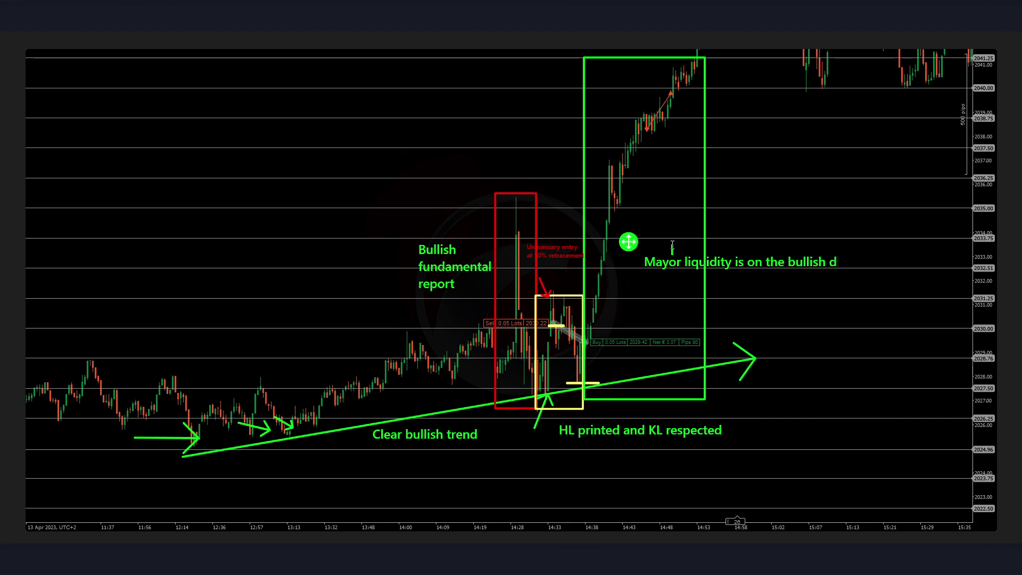
# Step: Replace the small red label with a larger pasted copy placed above the red box around the spike
pyautogui.click(380, 249)
pyautogui.click(567, 259)
pyautogui.press('Delete')
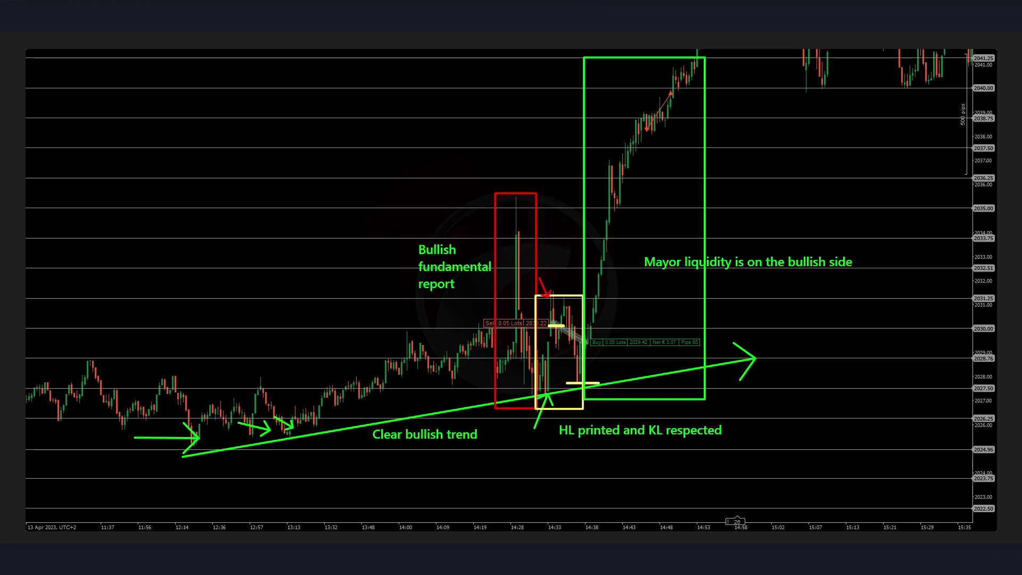
pyautogui.hotkey('ctrl', 'v')
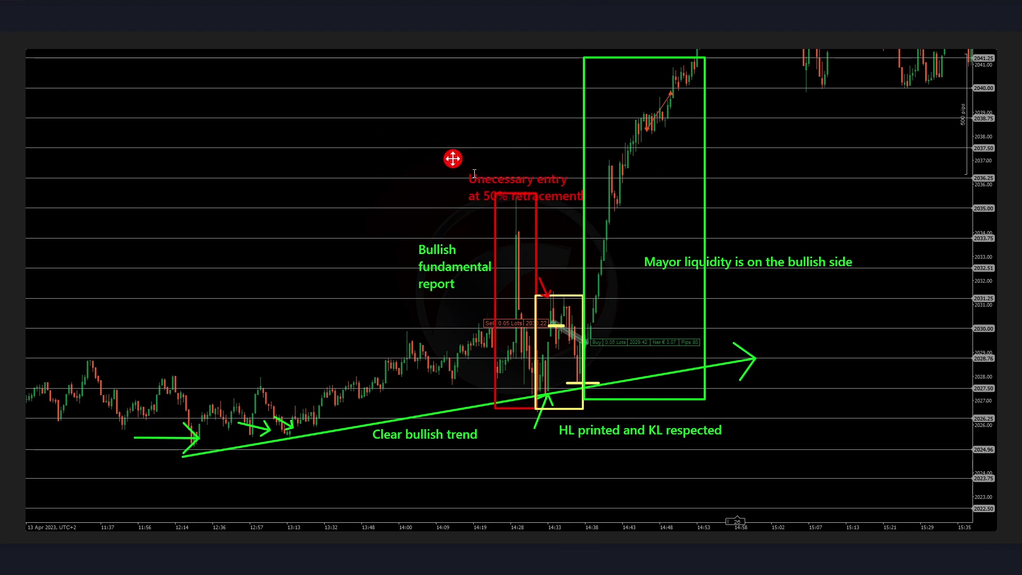
pyautogui.moveTo(452, 158)
pyautogui.mouseDown()
pyautogui.moveTo(452, 139)
pyautogui.moveTo(442, 141)
pyautogui.mouseUp()
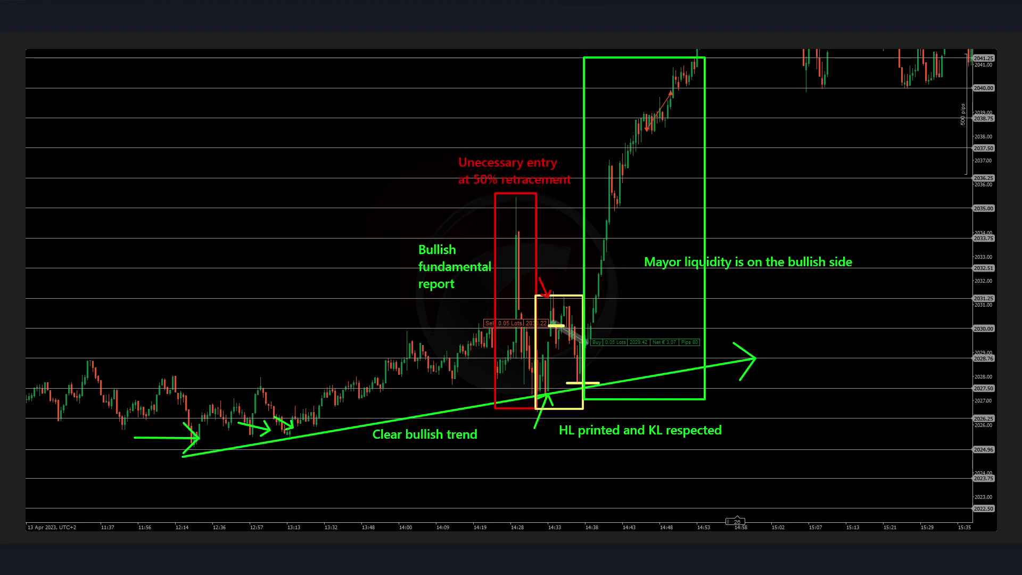
# Step: Capture the whole annotated chart as a snip and copy it to the clipboard
pyautogui.moveTo(26, 33); pyautogui.dragTo(994, 508)
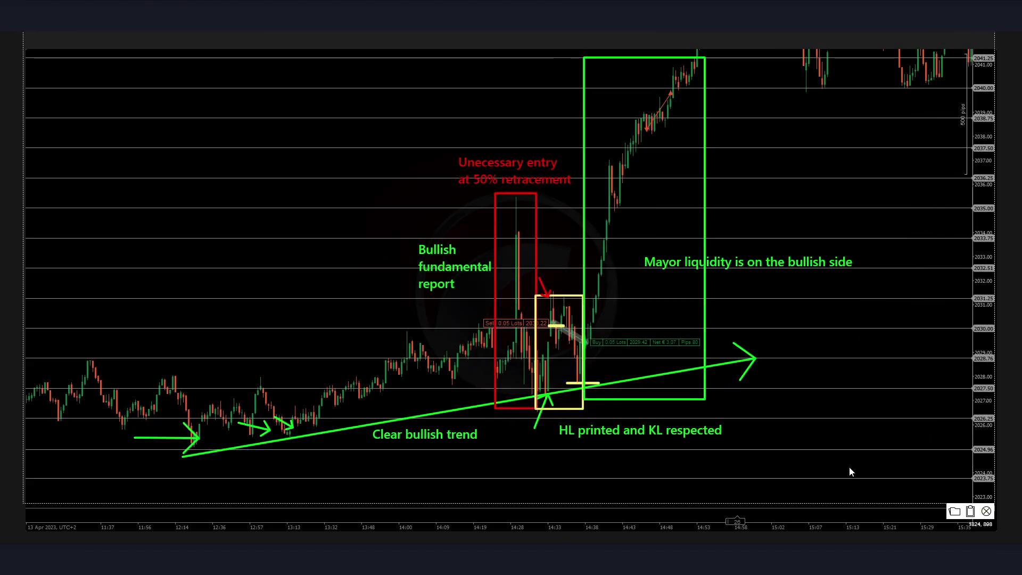
pyautogui.click(969, 511)
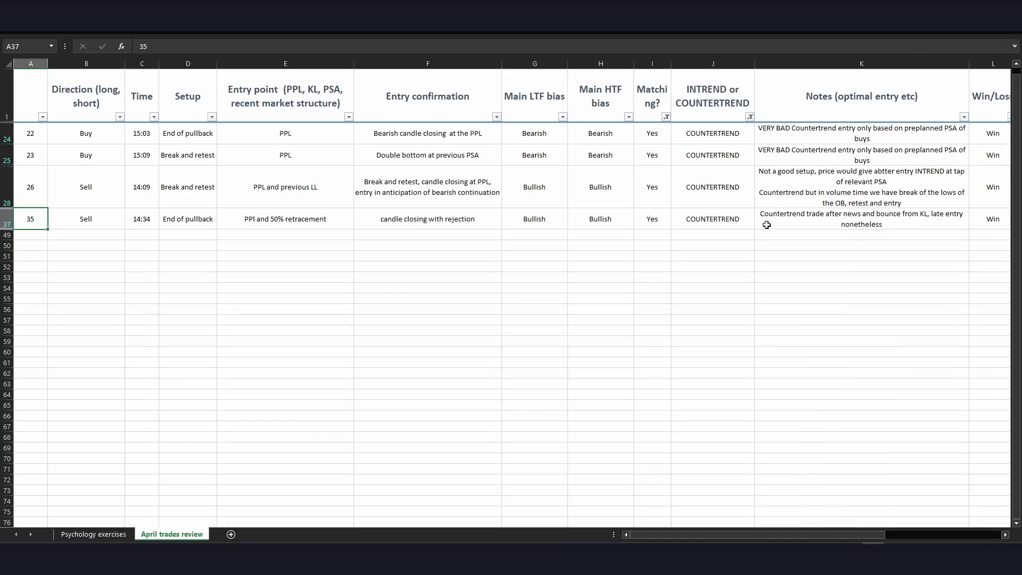
# Step: Insert "Price making higher Highs and lows, fundamentally positive report," at the start of trade 35's note in the spreadsheet
pyautogui.doubleClick(765, 218)
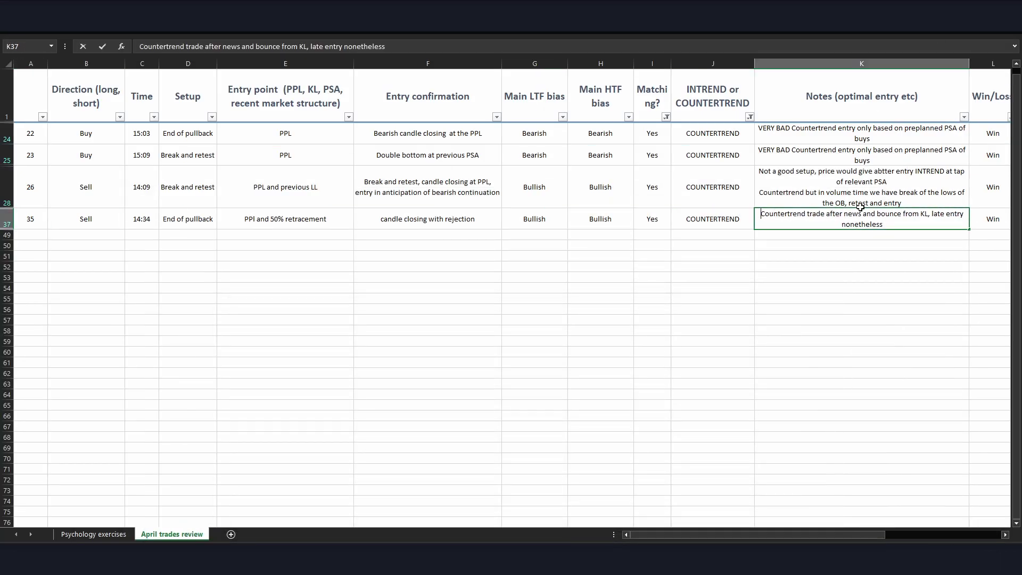
pyautogui.click(764, 192)
pyautogui.click(758, 216)
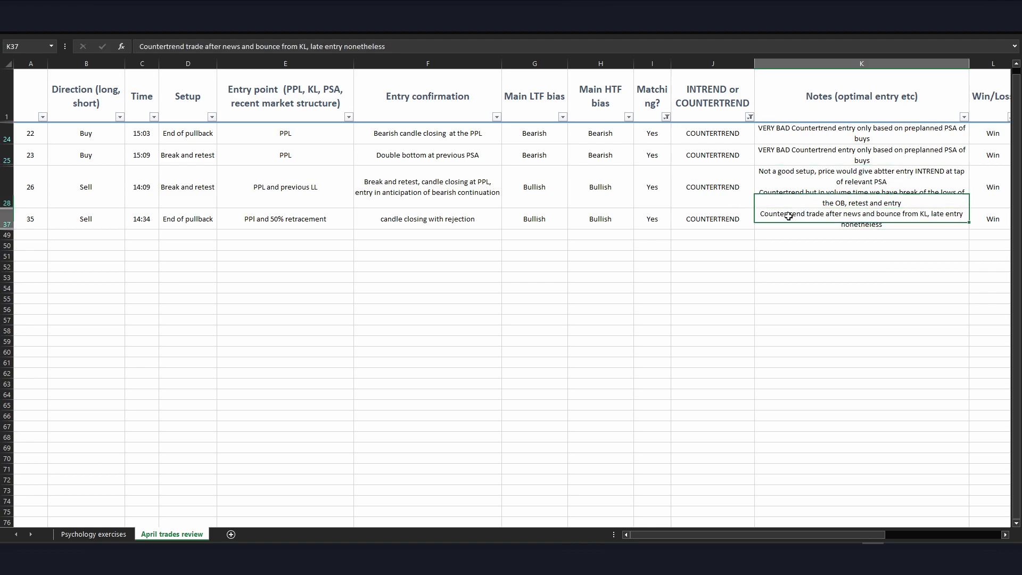
pyautogui.doubleClick(759, 213)
pyautogui.write('Price making hi')
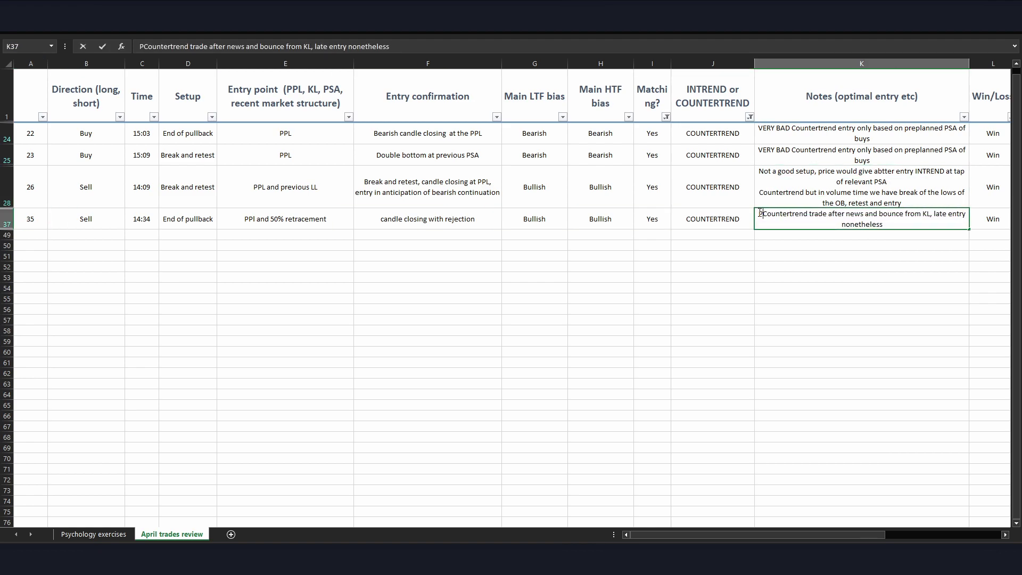
pyautogui.write('gher Highs')
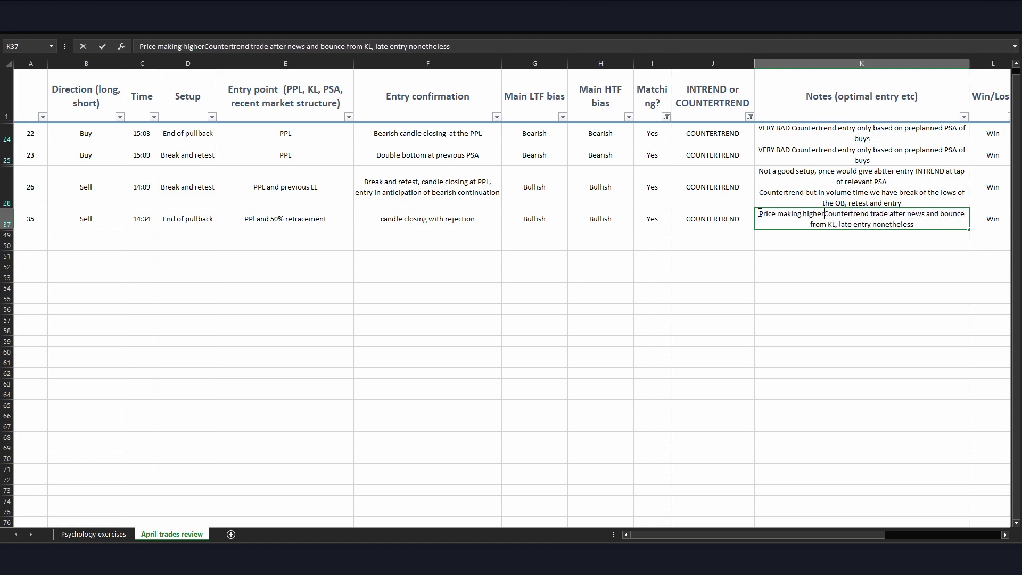
pyautogui.write(' and lows, fundamen')
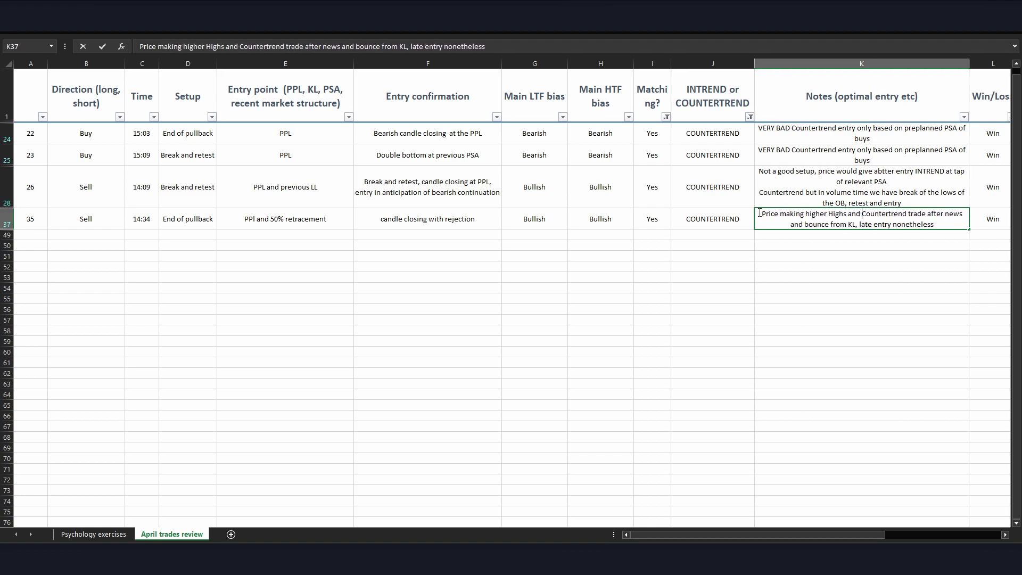
pyautogui.write('tally positive ')
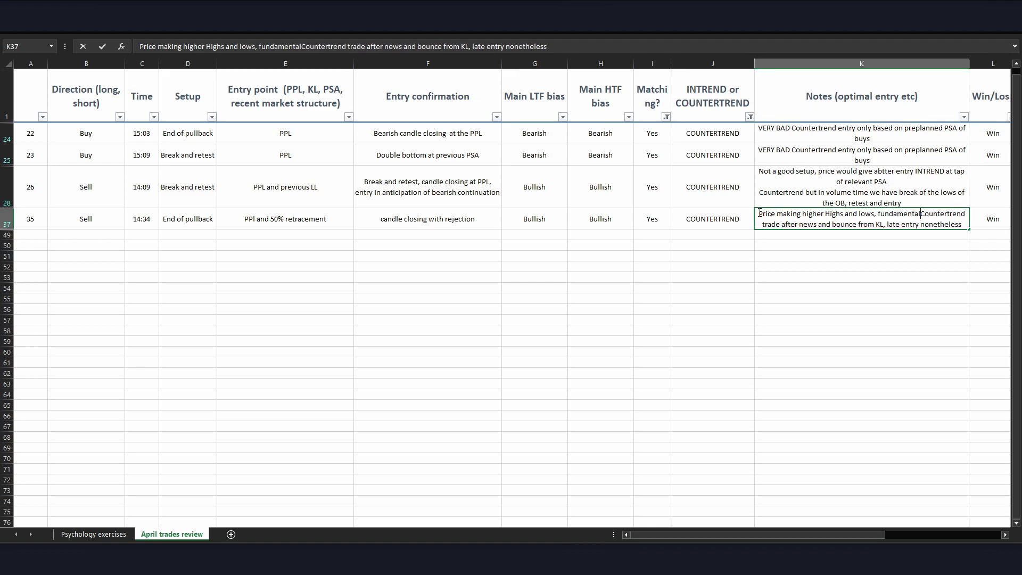
pyautogui.write('report, r')
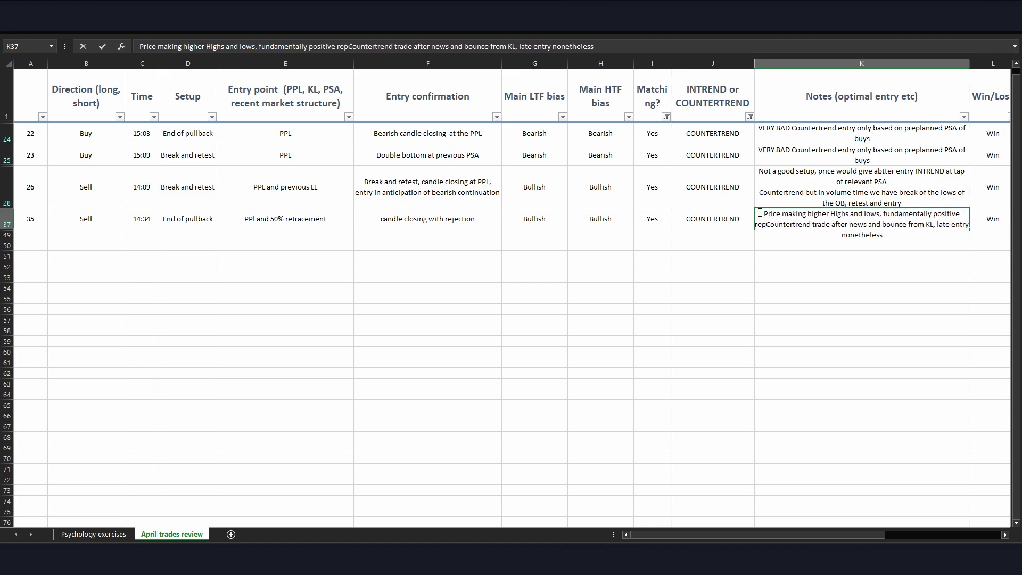
# Step: Continue trade 35's note with "rushed entry after KL was not broken, VERY BAD" before the words "Countertrend trade"
pyautogui.write('ushed entry ')
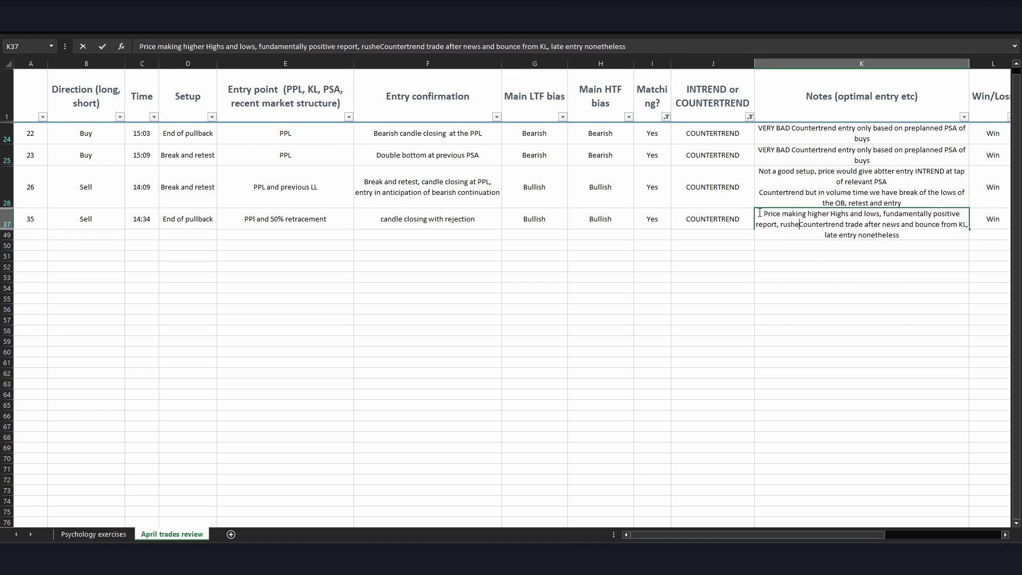
pyautogui.write('after KL wa sn')
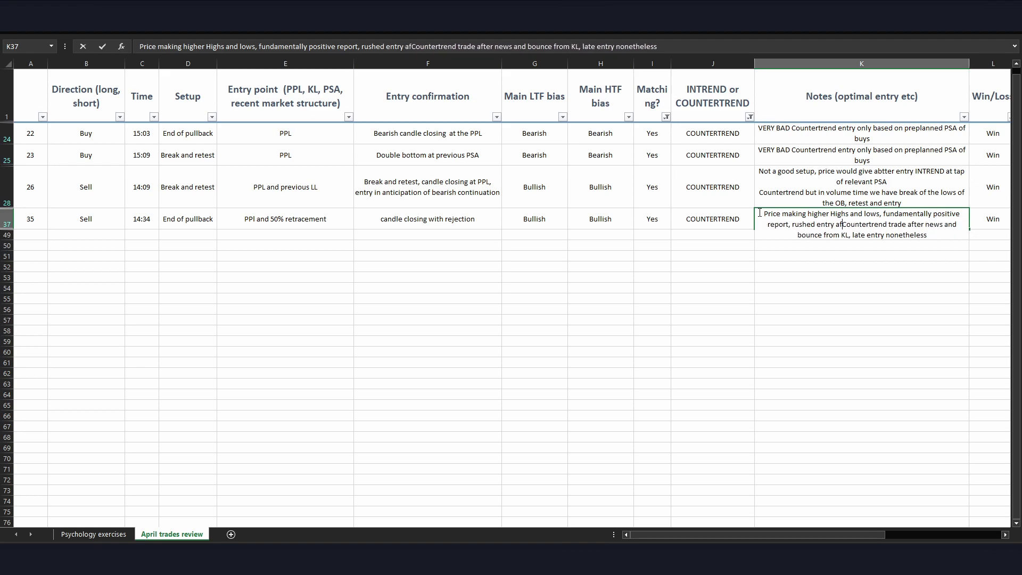
pyautogui.press('BackSpace')
pyautogui.press('BackSpace')
pyautogui.press('BackSpace')
pyautogui.write('s not ')
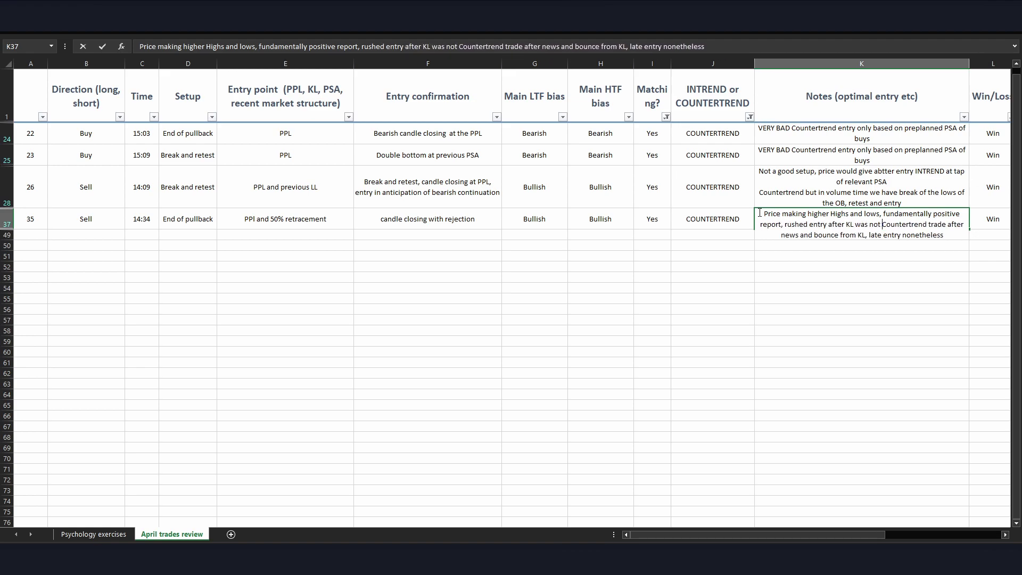
pyautogui.write('broken, ')
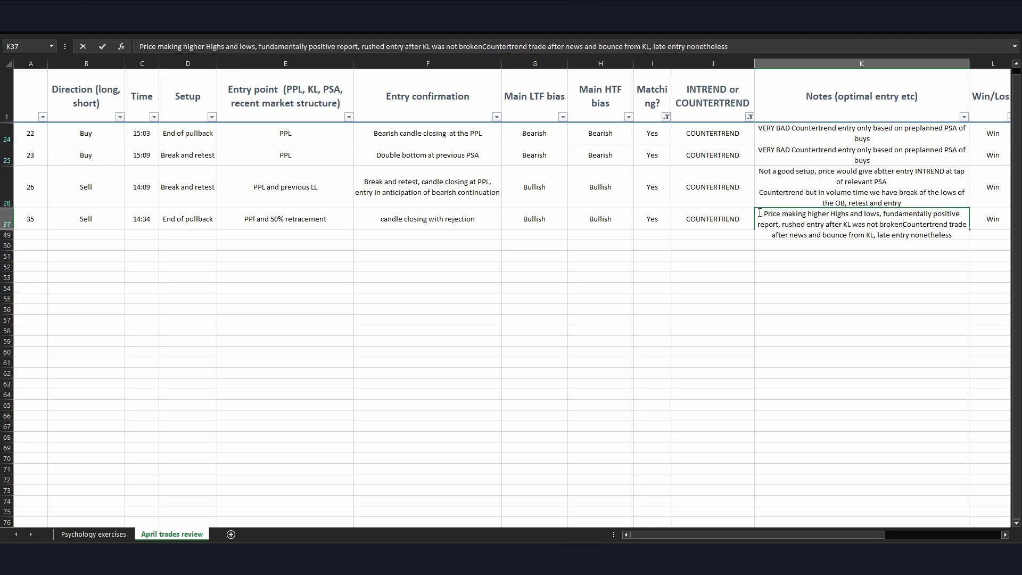
pyautogui.write('VERY BAD')
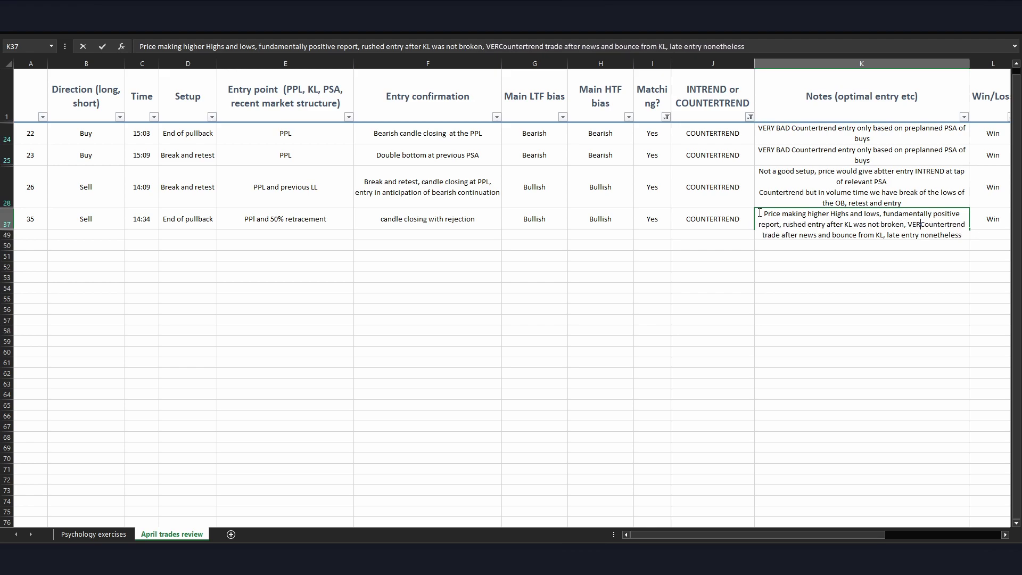
pyautogui.write(' (')
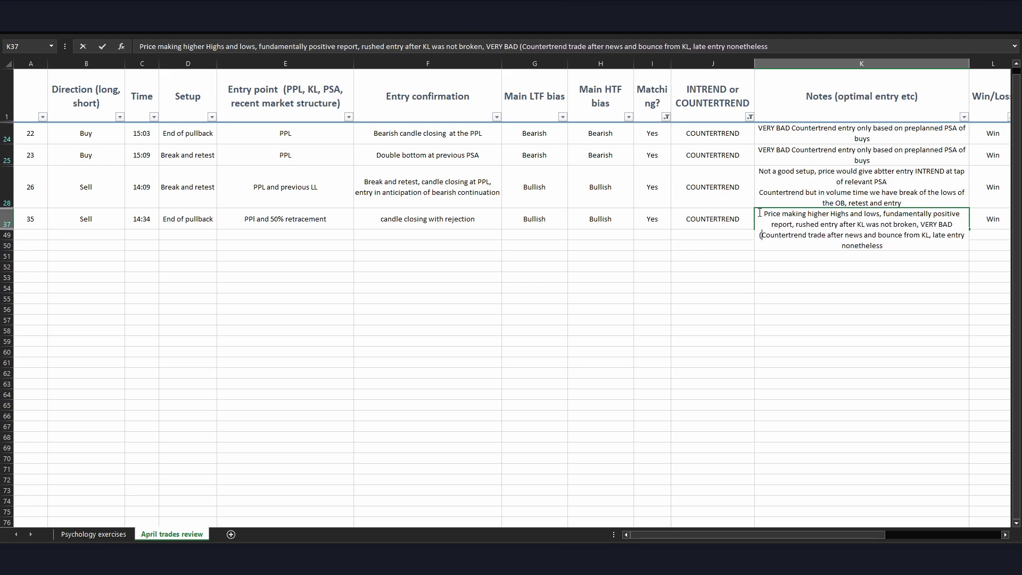
pyautogui.press('BackSpace')
# Step: Emphasize the verdict in trade 35's note as "**VERY BAD**" and commit the note
pyautogui.press('alt')
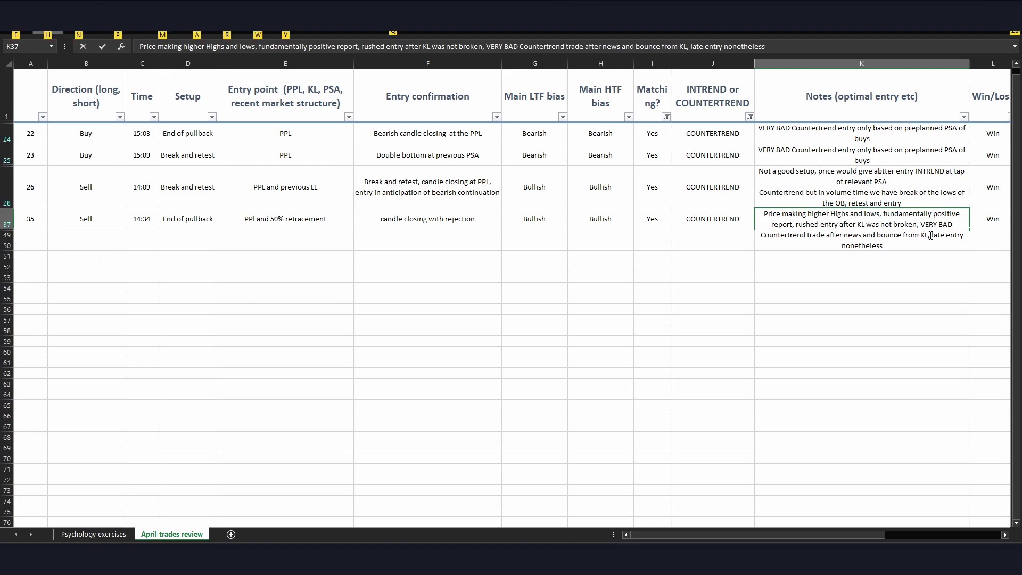
pyautogui.click(955, 224)
pyautogui.press('BackSpace')
pyautogui.write('*')
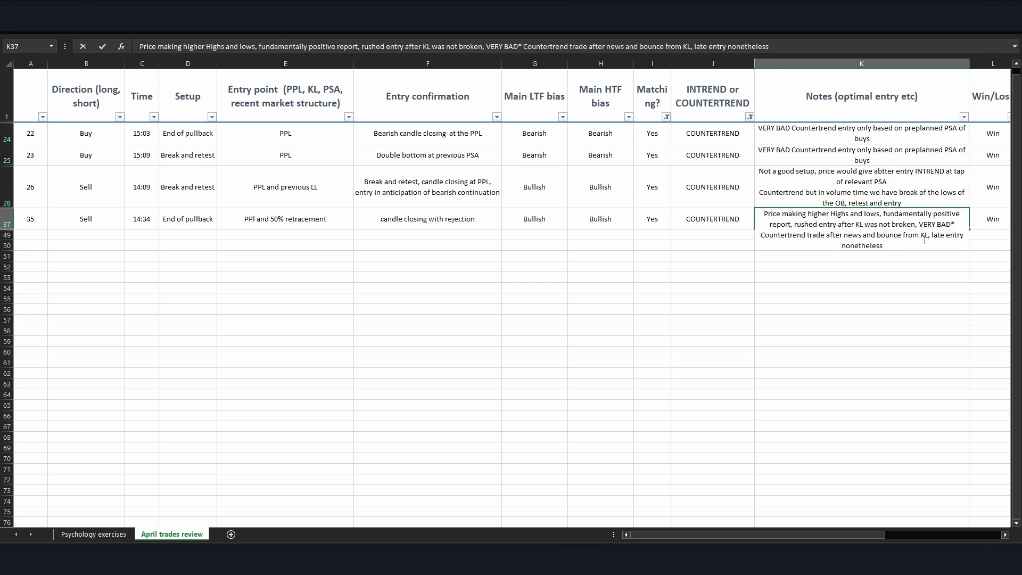
pyautogui.write(' **')
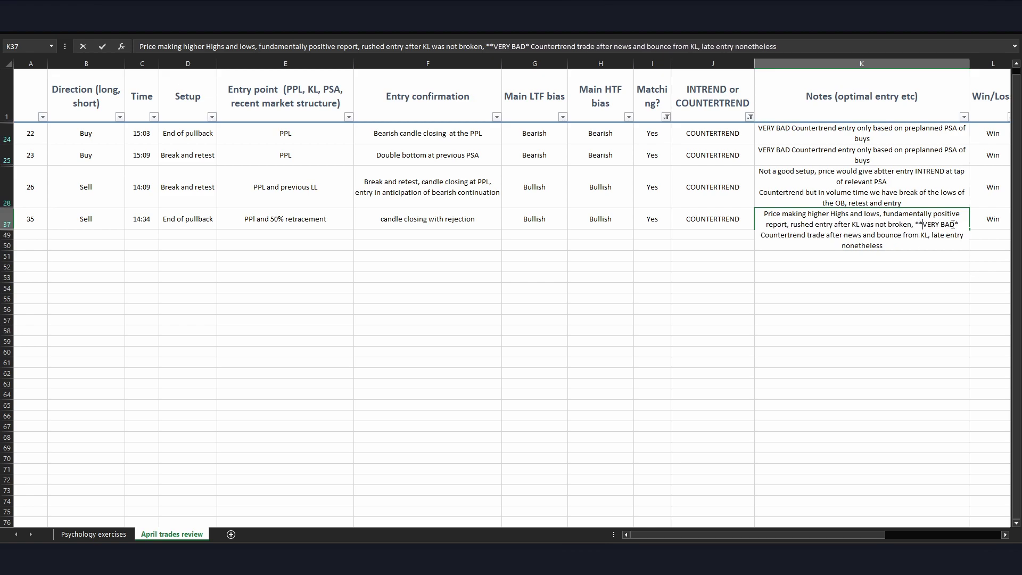
pyautogui.write('*')
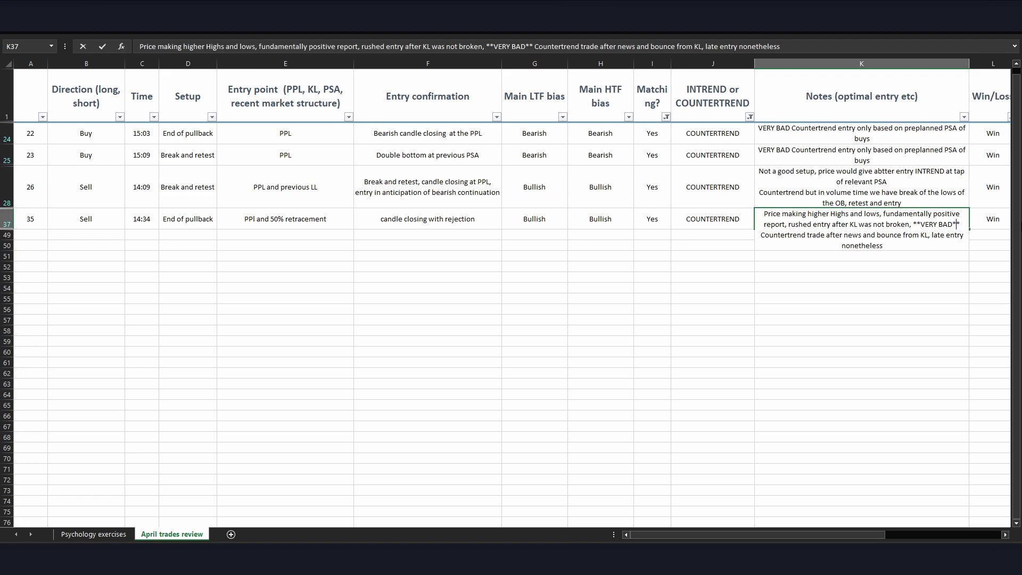
pyautogui.click(957, 296)
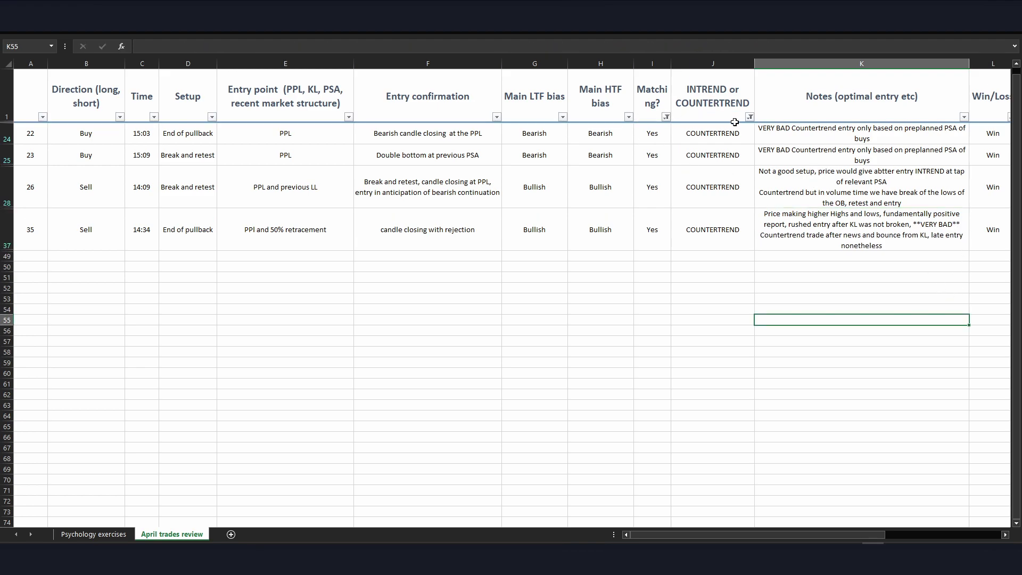
# Step: Filter the "Matching?" column to show only the "No" trades
pyautogui.click(666, 117)
pyautogui.click(567, 244)
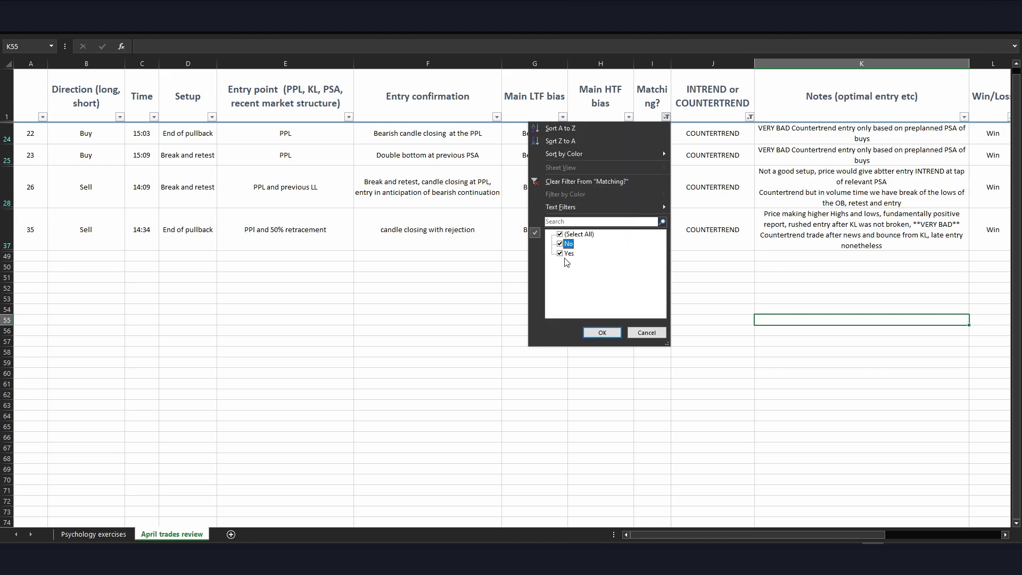
pyautogui.click(568, 253)
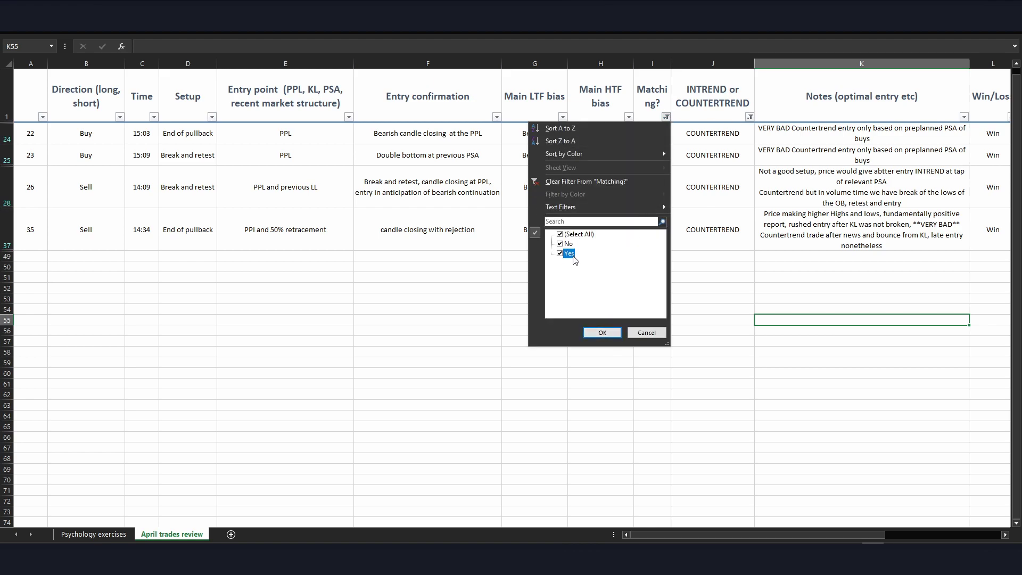
pyautogui.click(596, 332)
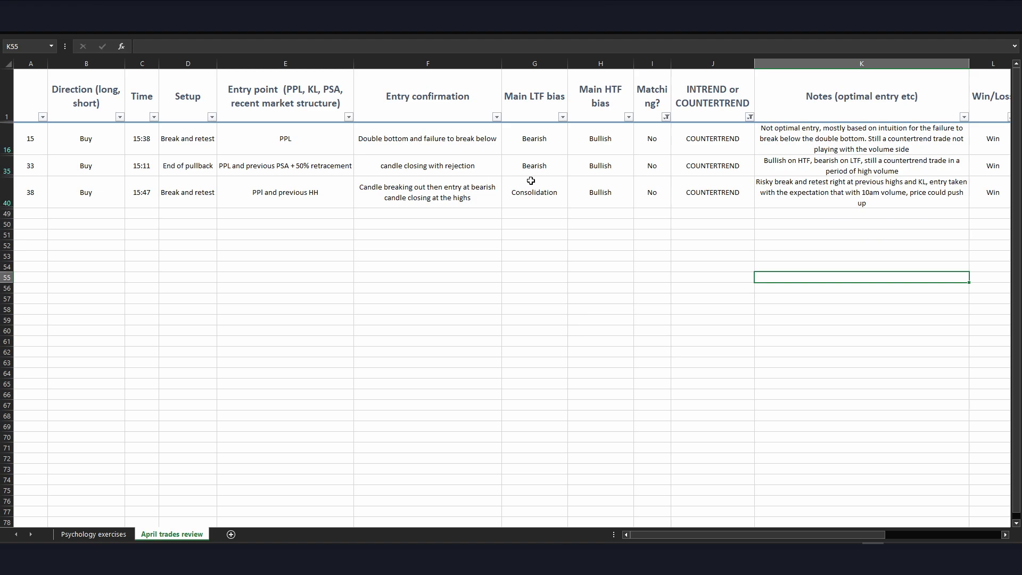
# Step: Compare the direction, main LTF bias, main HTF bias and trend classification of trades 15, 33 and 38
pyautogui.click(687, 139)
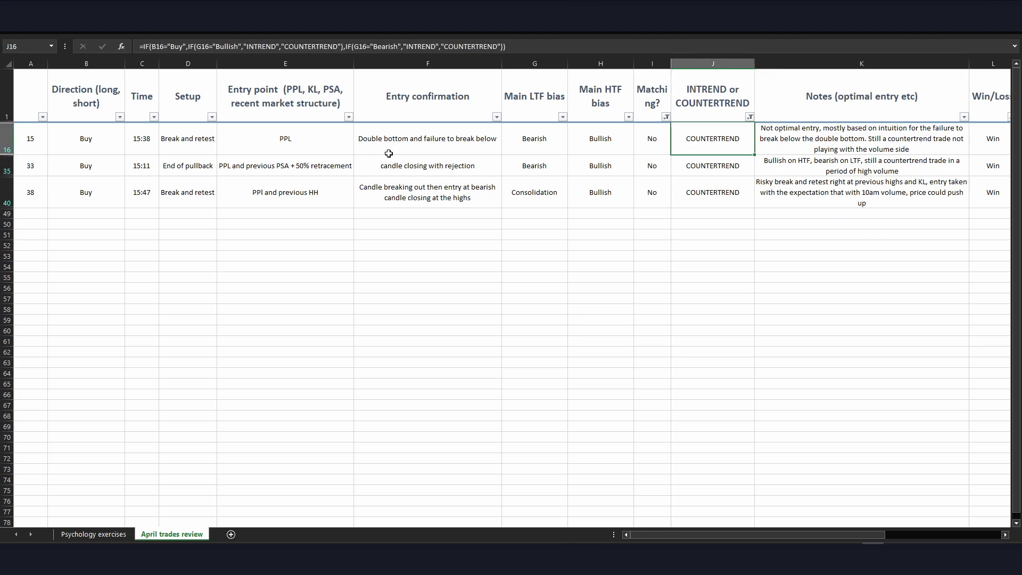
pyautogui.moveTo(719, 141); pyautogui.dragTo(392, 137)
pyautogui.click(114, 169)
pyautogui.click(653, 170)
pyautogui.click(598, 167)
pyautogui.click(98, 199)
pyautogui.click(574, 196)
pyautogui.moveTo(59, 133)
pyautogui.mouseDown()
pyautogui.moveTo(66, 191)
pyautogui.moveTo(85, 198)
pyautogui.mouseUp()
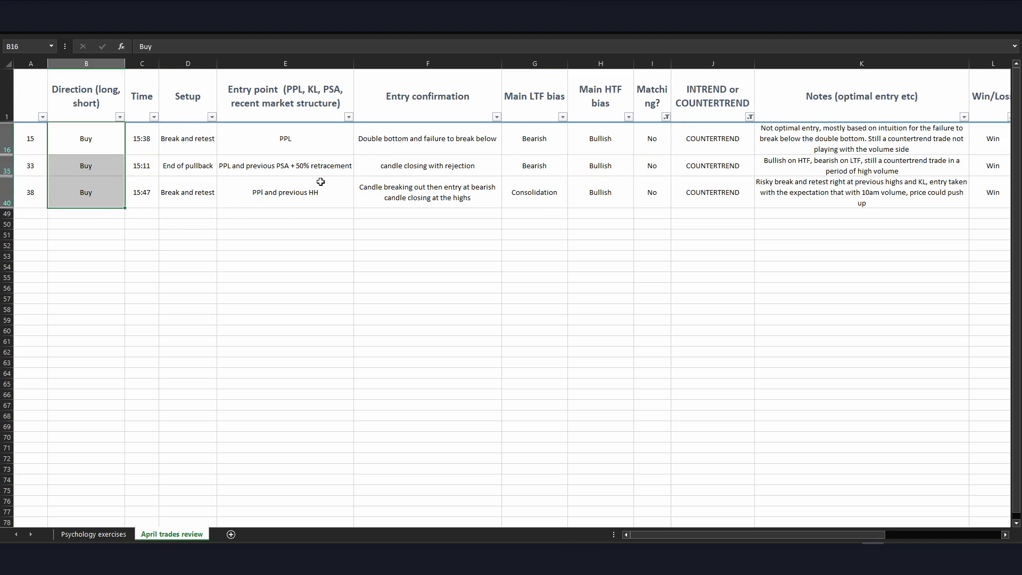
pyautogui.moveTo(607, 141); pyautogui.dragTo(607, 191)
pyautogui.hotkey('ctrl', 'v')
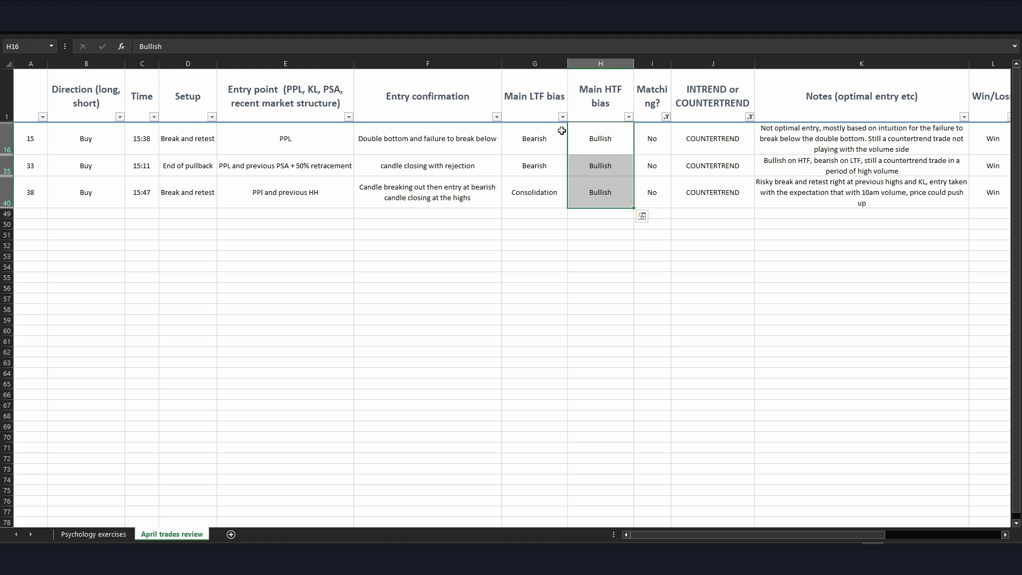
pyautogui.click(612, 161)
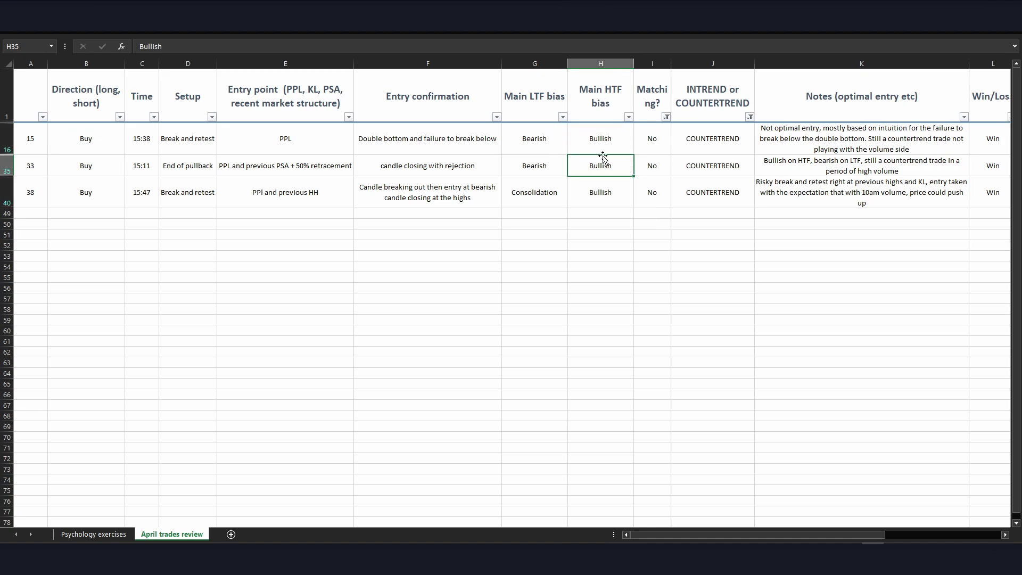
# Step: Check trade 15's notes, win/loss and 15 pips BE rule result, and return to the start of its row
pyautogui.click(805, 169)
pyautogui.press('Up')
pyautogui.press('Right')
pyautogui.press('Right')
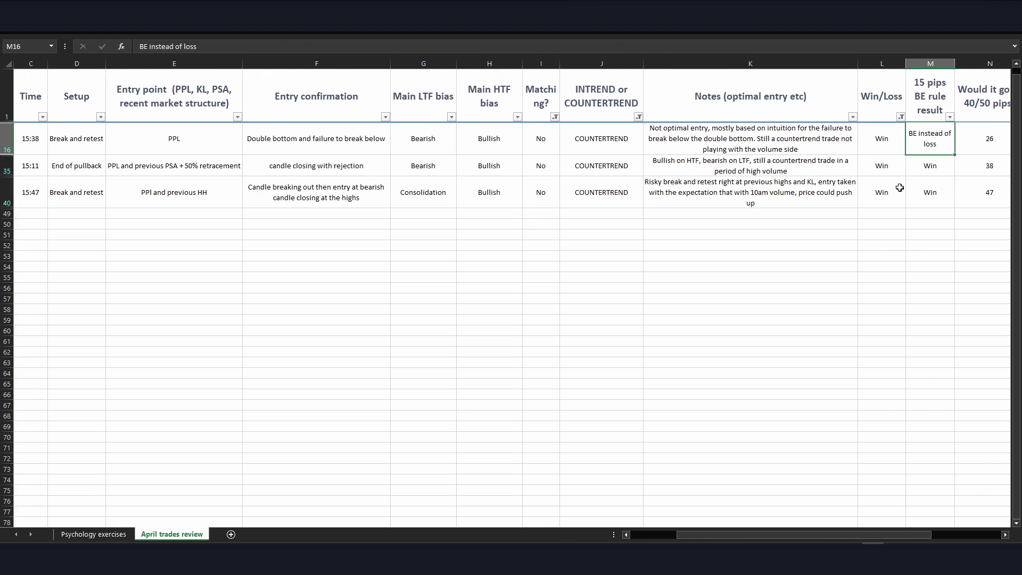
pyautogui.press('Right')
pyautogui.press('Left')
pyautogui.press('Left')
pyautogui.press('Home')
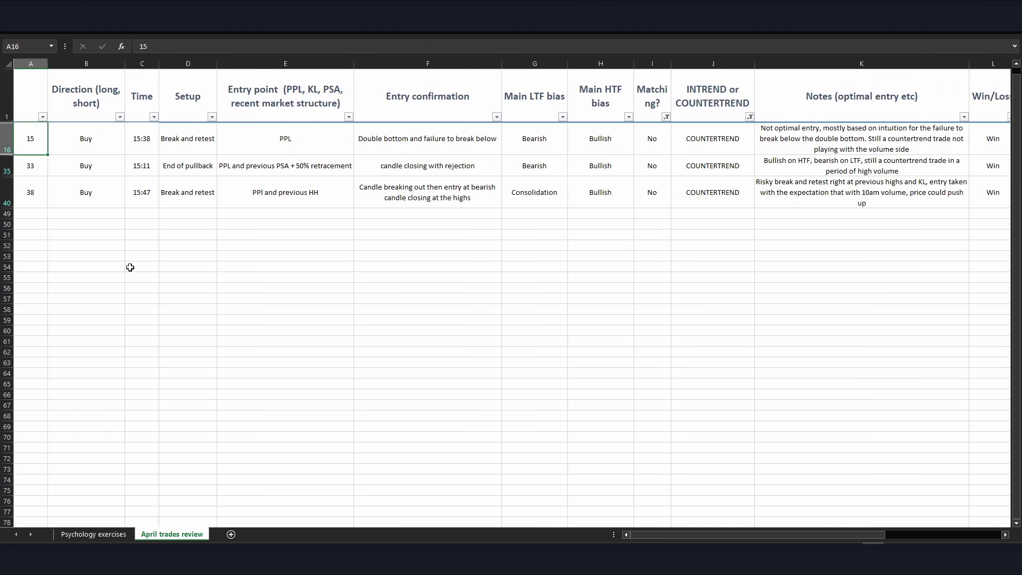
# Step: Compare the direction column of the three filtered trades with their main HTF and LTF biases
pyautogui.moveTo(103, 143); pyautogui.dragTo(104, 191)
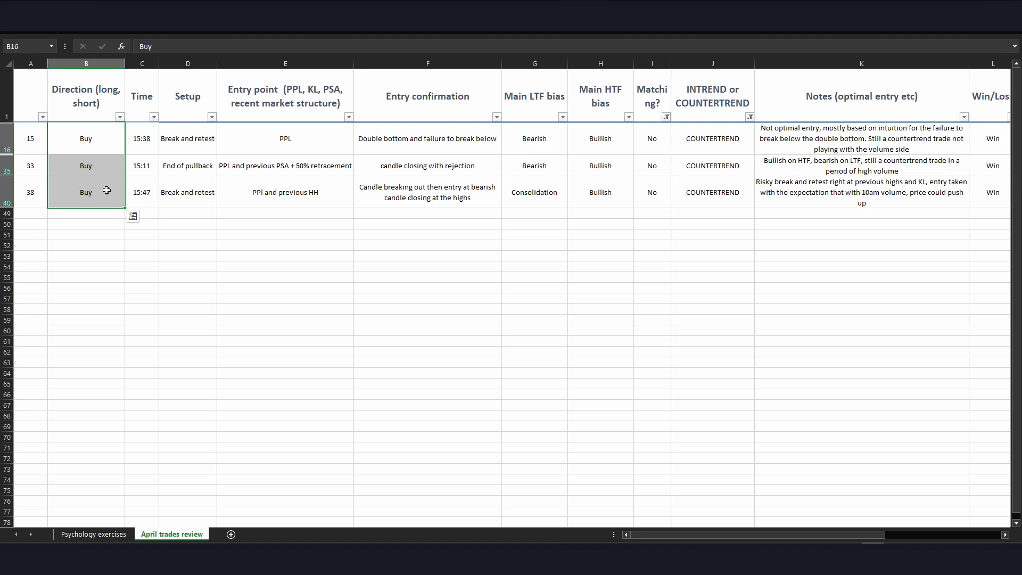
pyautogui.moveTo(617, 106); pyautogui.dragTo(627, 186)
pyautogui.moveTo(534, 106); pyautogui.dragTo(534, 192)
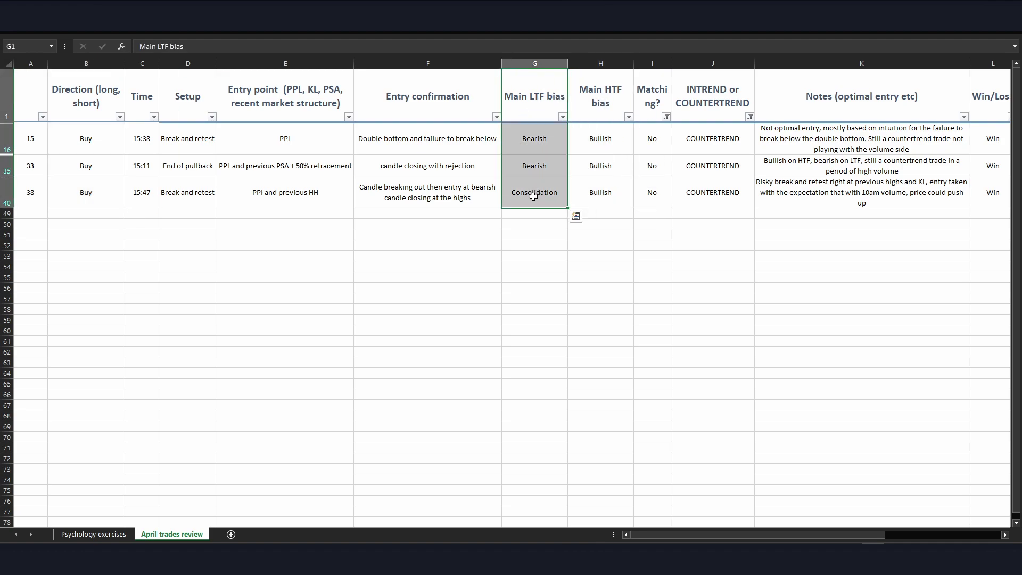
pyautogui.click(572, 165)
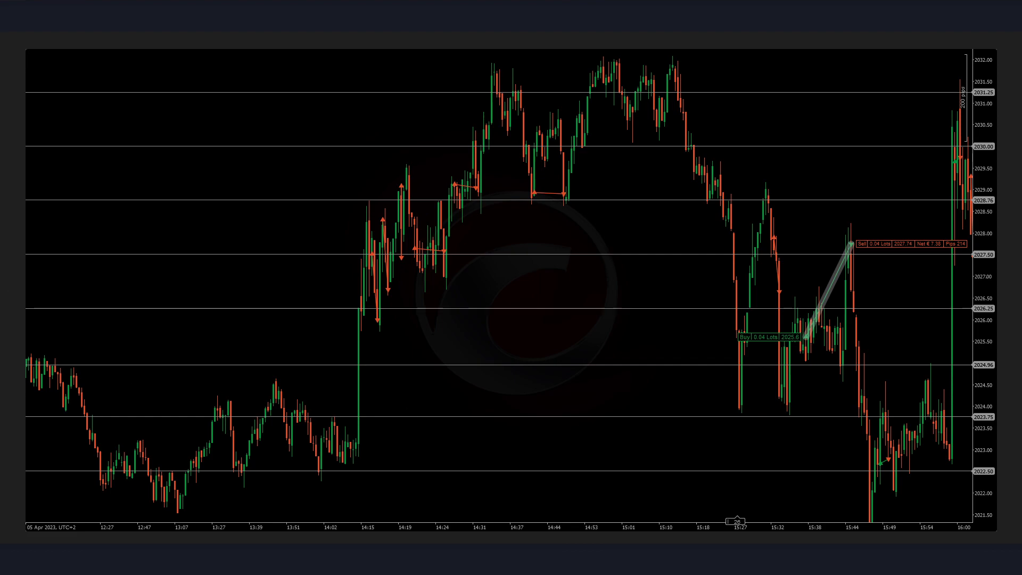
# Step: Draw red arrows pointing at both lows of the double bottom near 2023.75 on the 5 April chart
pyautogui.moveTo(672, 437); pyautogui.dragTo(725, 420)
pyautogui.moveTo(725, 469); pyautogui.dragTo(783, 421)
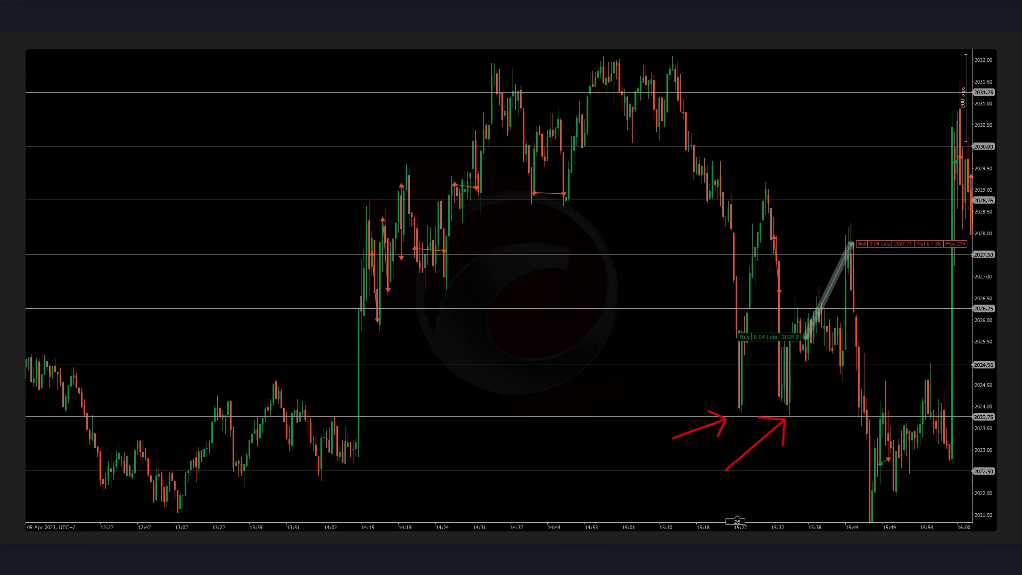
# Step: Try yellow boxes over the 2023.75 zone and the rise and fall above it, and remove them again
pyautogui.moveTo(100, 408); pyautogui.dragTo(813, 423)
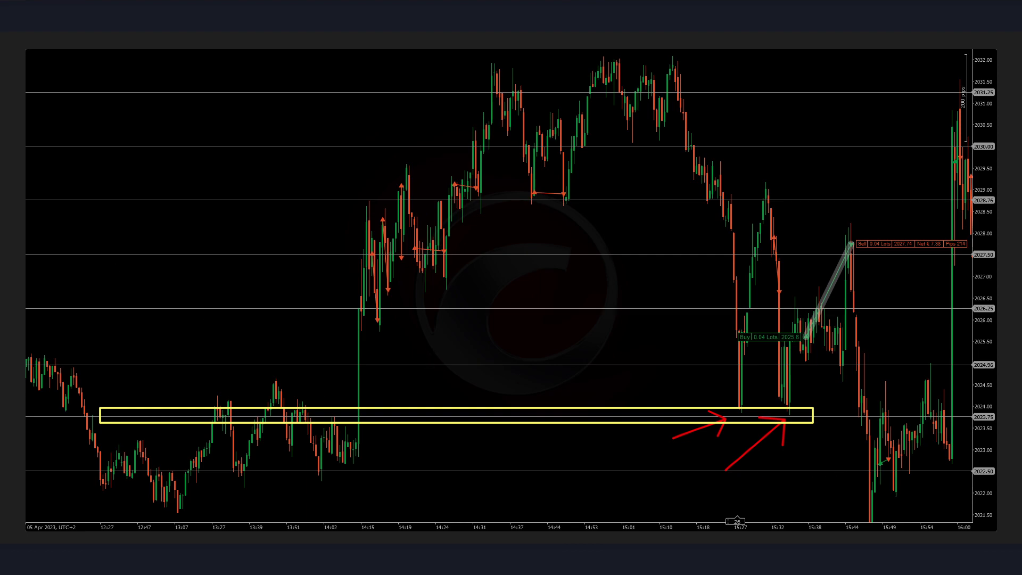
pyautogui.moveTo(317, 475); pyautogui.dragTo(788, 419)
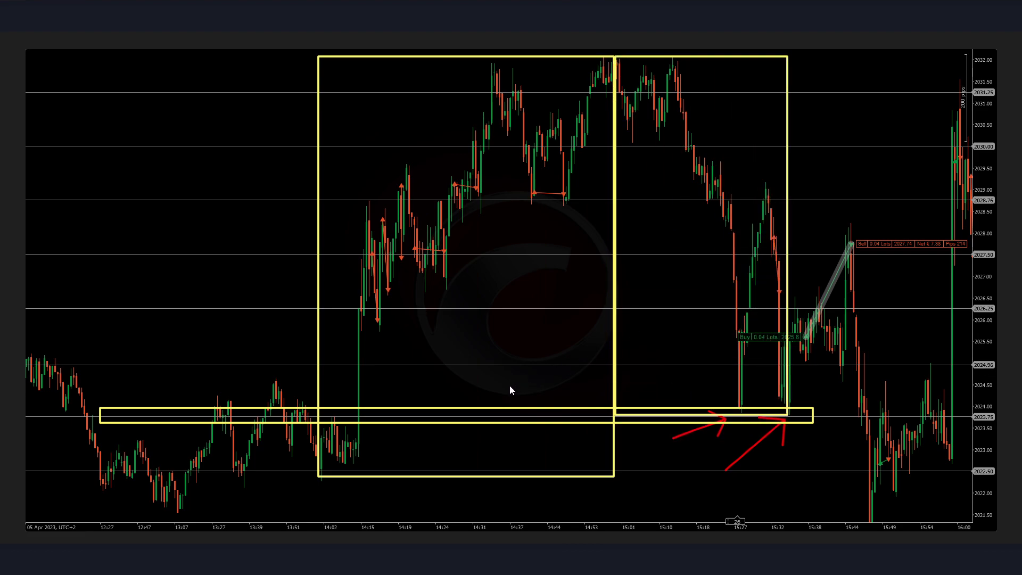
pyautogui.hotkey('ctrl', 'z')
pyautogui.hotkey('ctrl', 'z')
pyautogui.hotkey('ctrl', 'z')
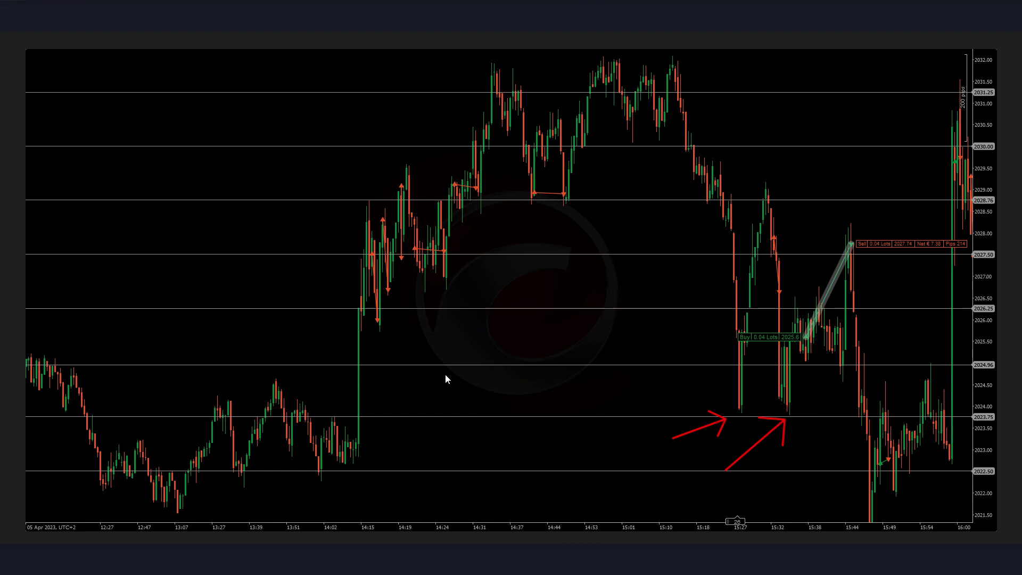
# Step: Highlight the two double-bottom lows, their times around 15:27 to 15:32 and the buy entry on the 5 April chart
pyautogui.moveTo(778, 394); pyautogui.dragTo(812, 424)
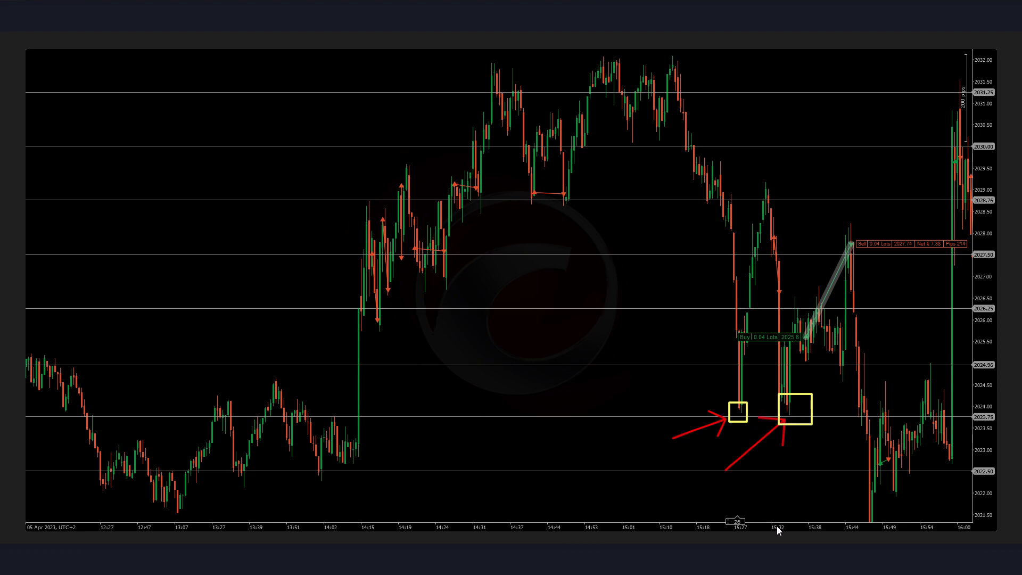
pyautogui.moveTo(726, 512); pyautogui.dragTo(788, 542)
pyautogui.moveTo(802, 359); pyautogui.dragTo(811, 330)
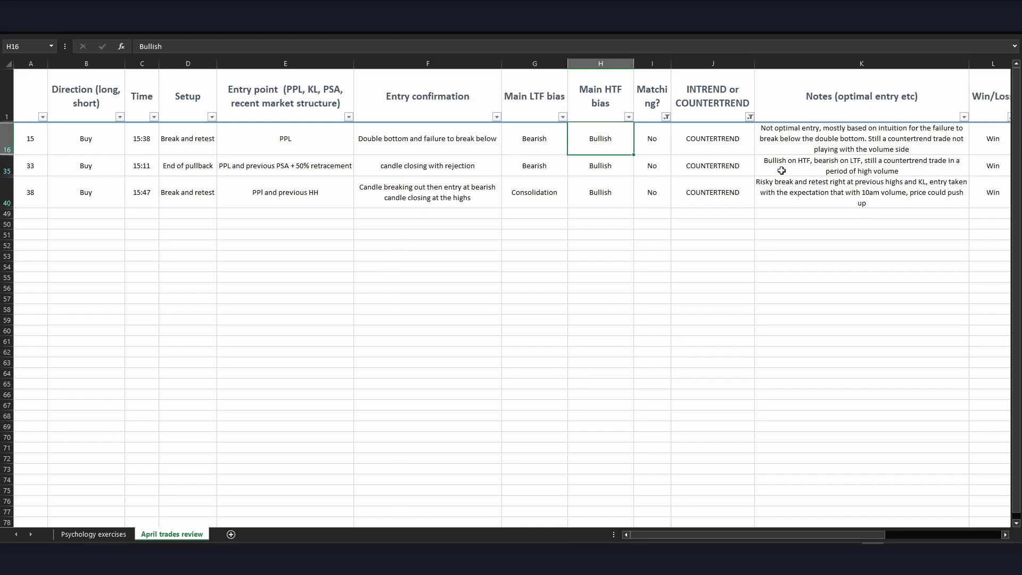
# Step: Review trade 33's row and bring up its chart screenshot from 12 April 2023
pyautogui.click(584, 167)
pyautogui.click(328, 181)
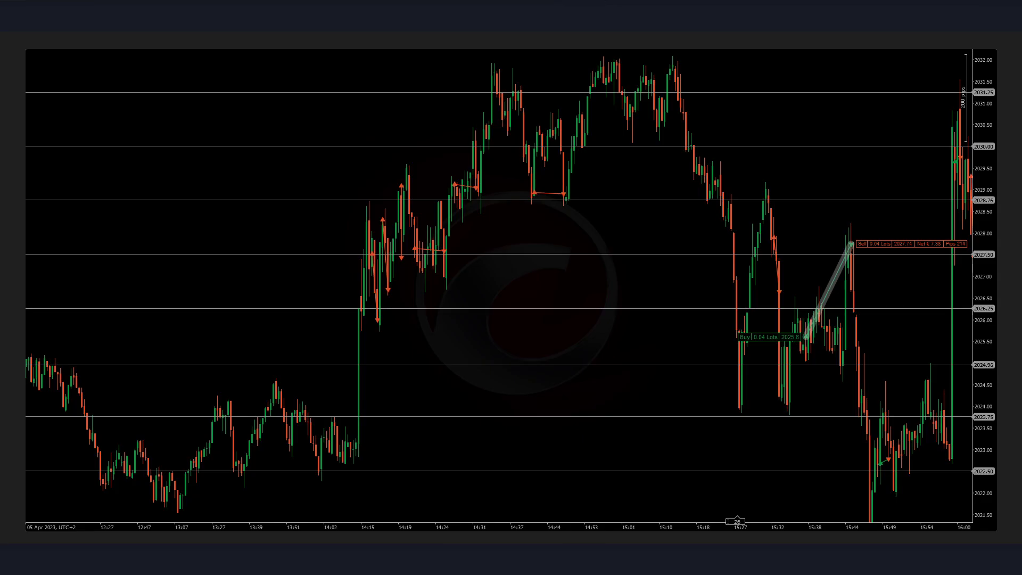
pyautogui.press('Right')
pyautogui.press('Right')
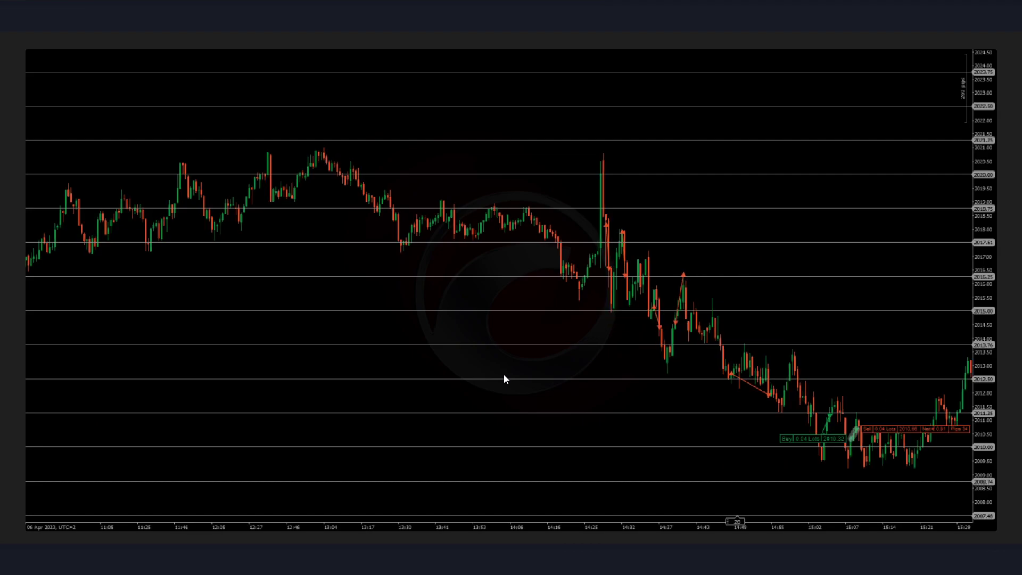
pyautogui.press('Right')
pyautogui.press('Right')
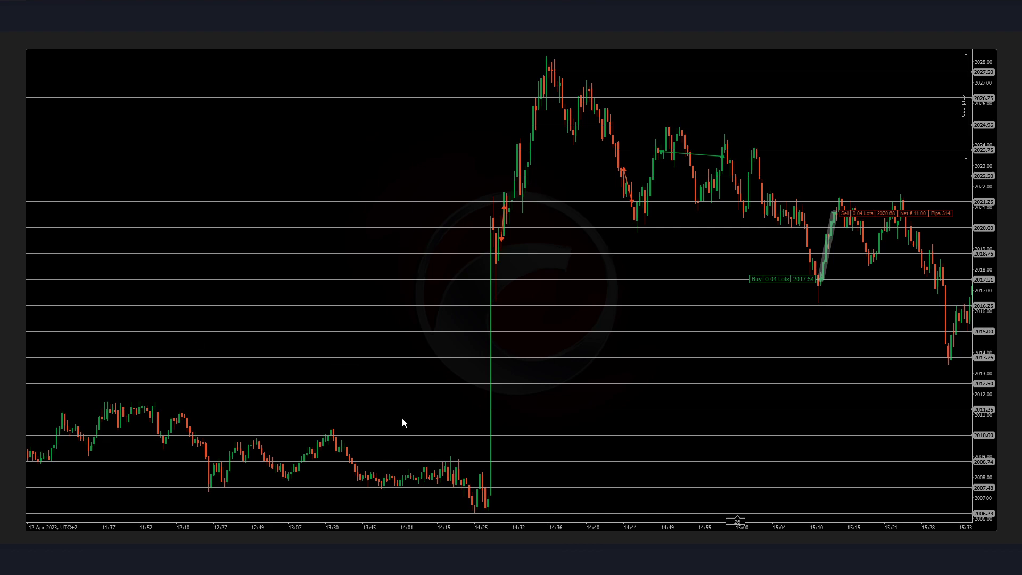
# Step: Box the rally in green and the decline in yellow, and mark the entry level and descending trendline in yellow
pyautogui.moveTo(474, 509); pyautogui.dragTo(552, 57)
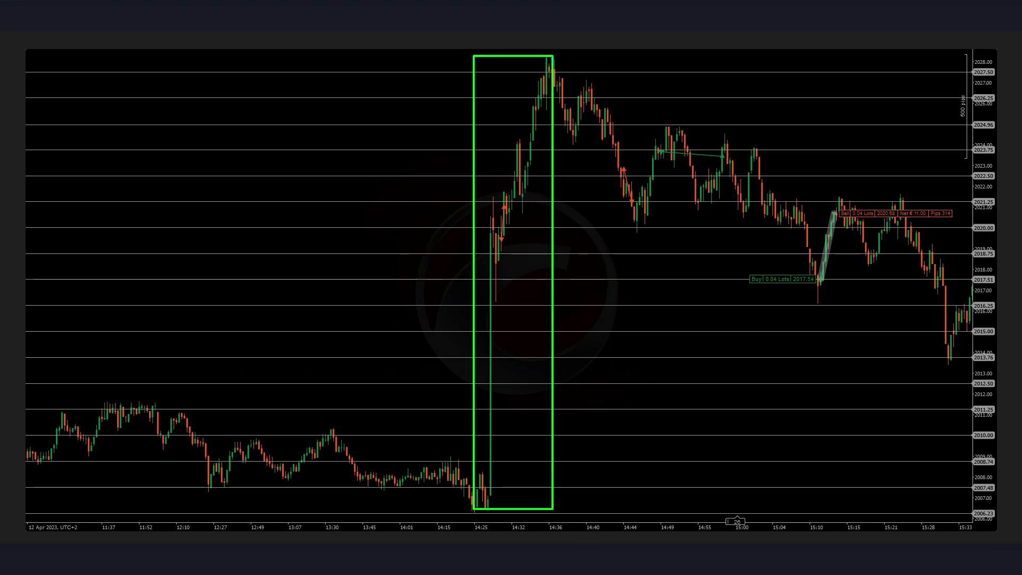
pyautogui.moveTo(553, 58)
pyautogui.mouseDown()
pyautogui.moveTo(818, 305)
pyautogui.moveTo(870, 282)
pyautogui.mouseUp()
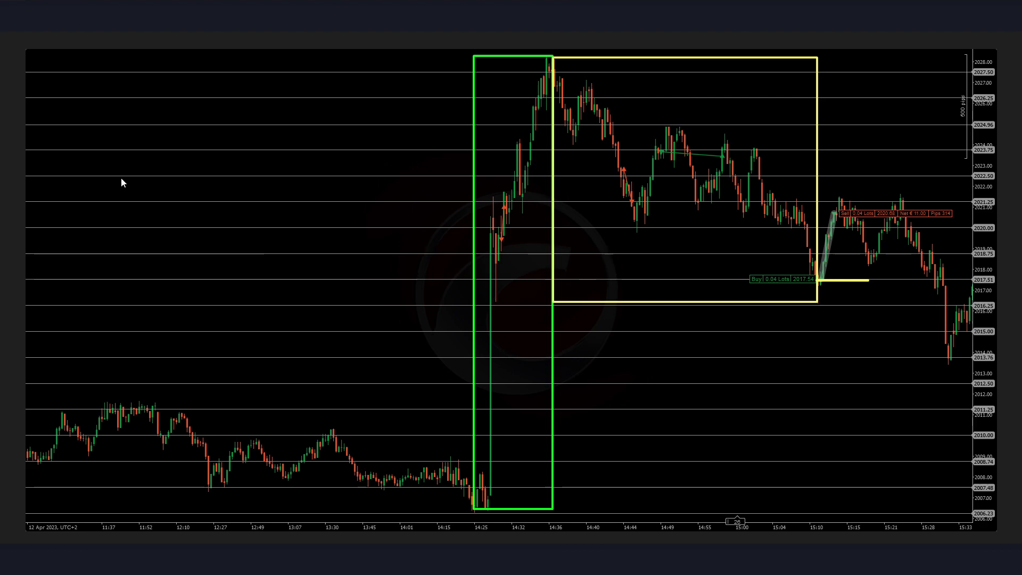
pyautogui.moveTo(540, 61)
pyautogui.mouseDown()
pyautogui.moveTo(684, 131)
pyautogui.moveTo(1007, 236)
pyautogui.mouseUp()
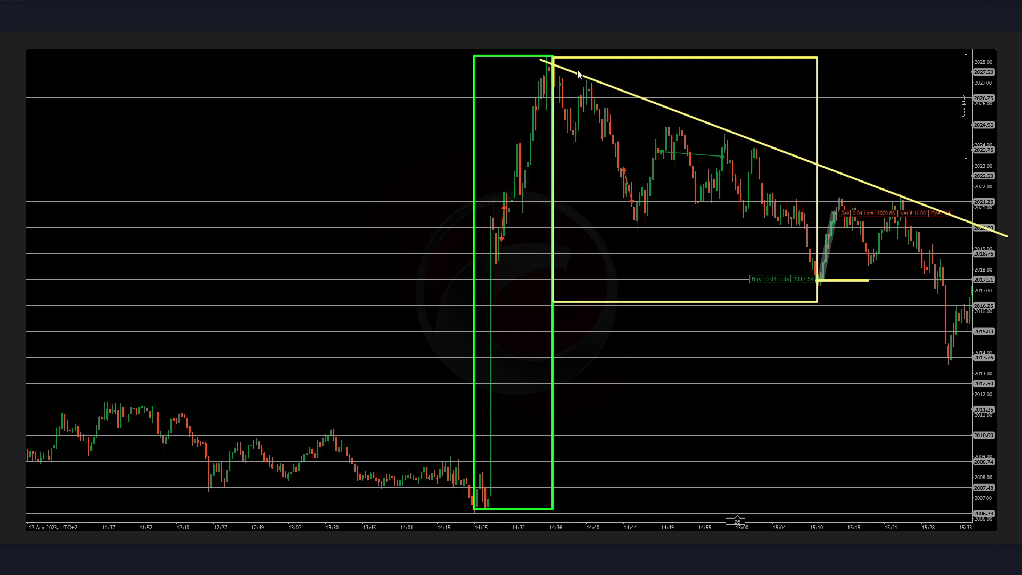
# Step: Draw a long horizontal yellow line along the 2027.50 level, replacing the shorter attempts
pyautogui.moveTo(395, 73); pyautogui.dragTo(828, 72)
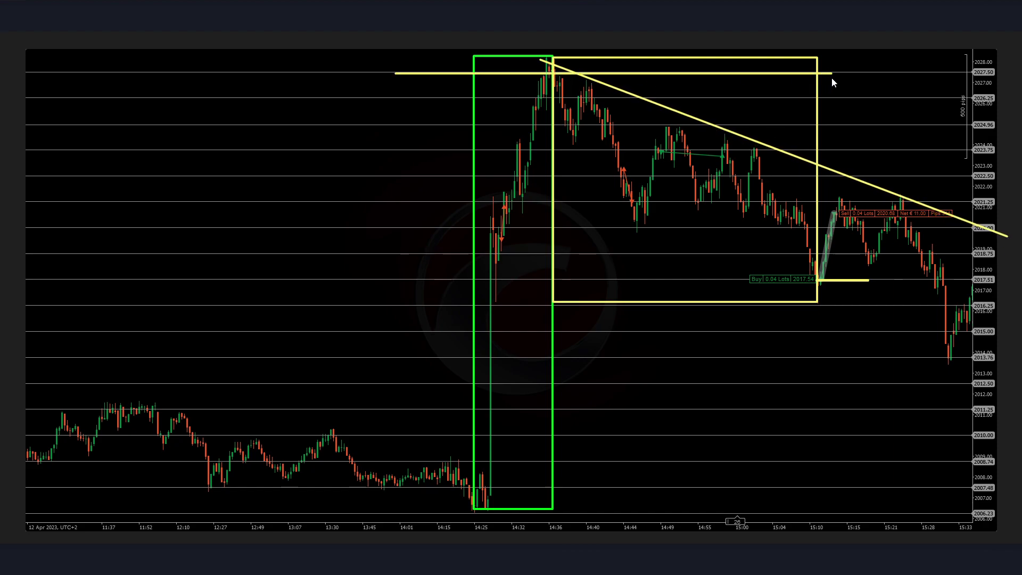
pyautogui.moveTo(75, 71); pyautogui.dragTo(867, 70)
pyautogui.hotkey('ctrl', 'z')
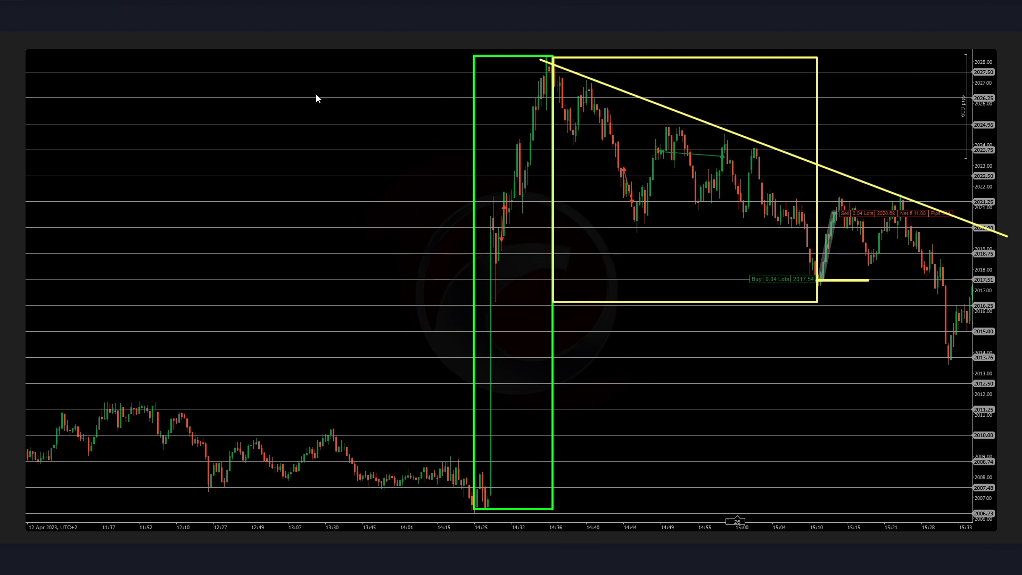
pyautogui.click(189, 73)
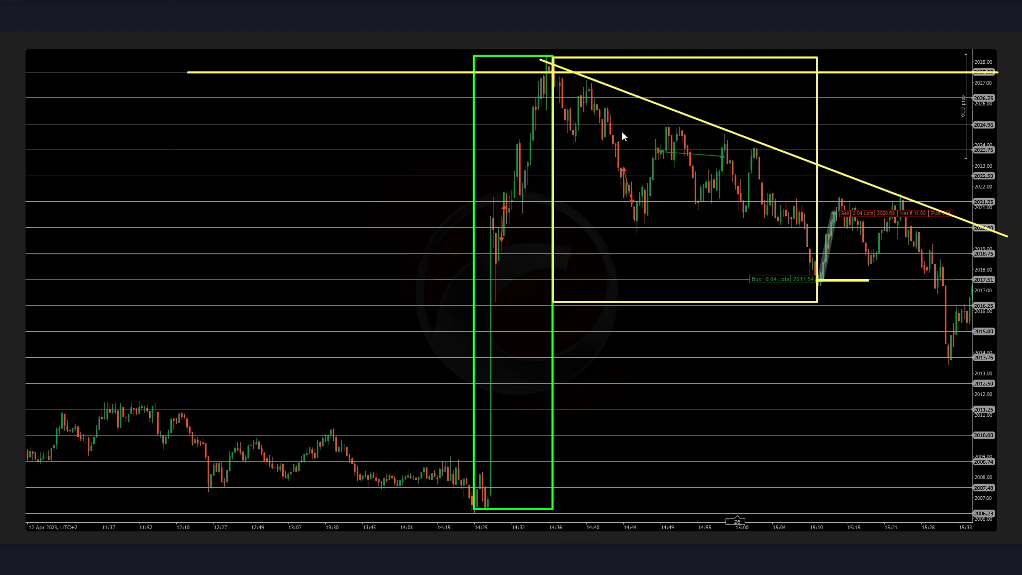
# Step: Box the chart's highest peak and the lower high right after it in red
pyautogui.moveTo(524, 43); pyautogui.dragTo(569, 96)
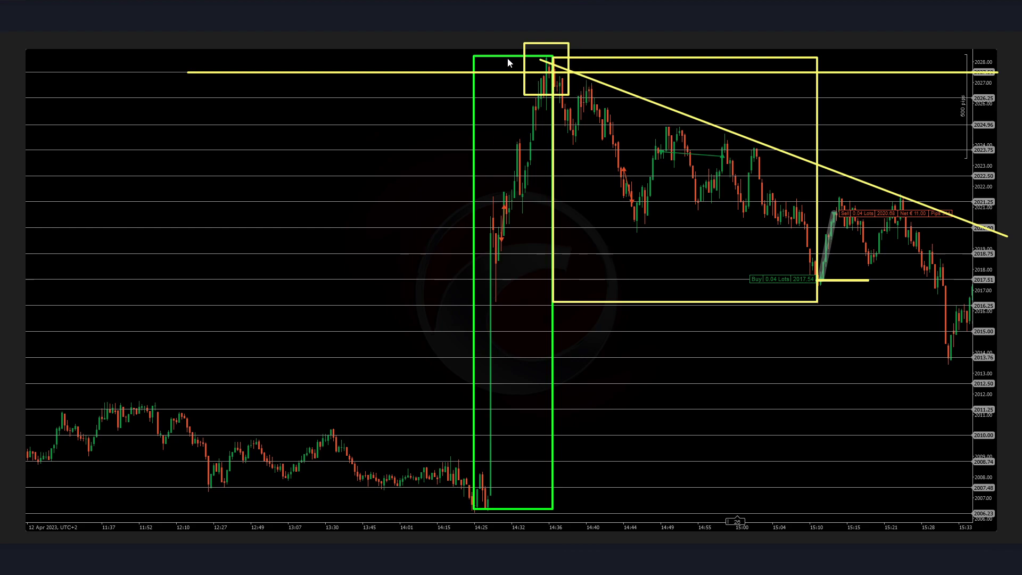
pyautogui.click(523, 44)
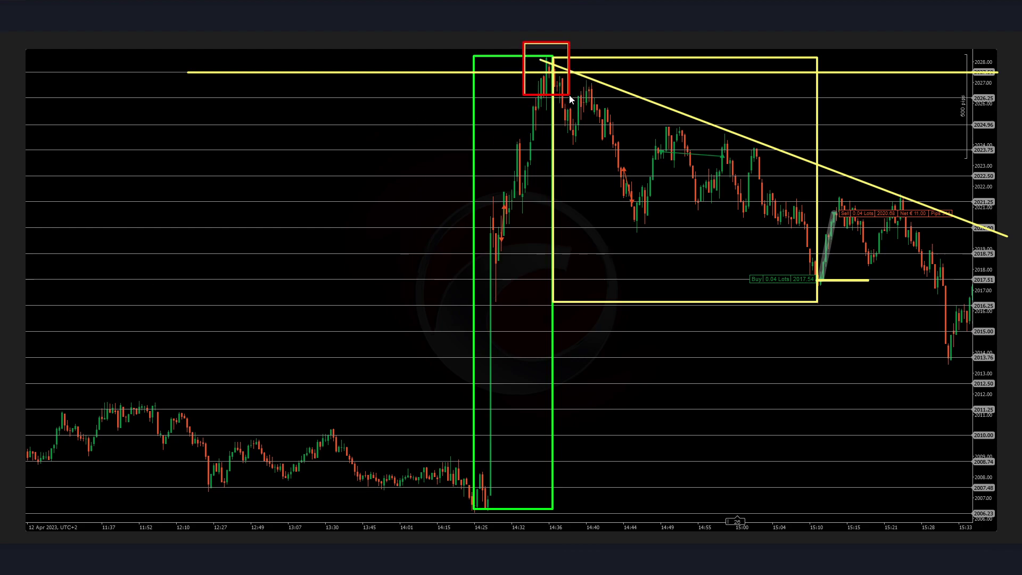
pyautogui.moveTo(580, 94); pyautogui.dragTo(640, 33)
# Step: Mark the 2024.96, 2023.75 and 2021.25 levels in red and box the buy trade from entry to exit
pyautogui.moveTo(542, 129); pyautogui.dragTo(819, 122)
pyautogui.moveTo(649, 147); pyautogui.dragTo(831, 150)
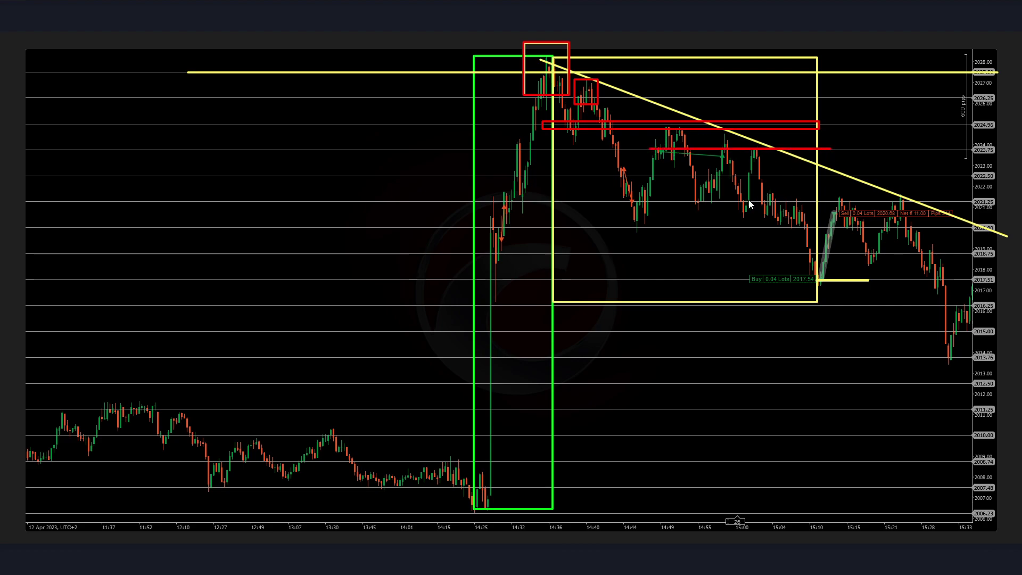
pyautogui.moveTo(684, 201); pyautogui.dragTo(864, 202)
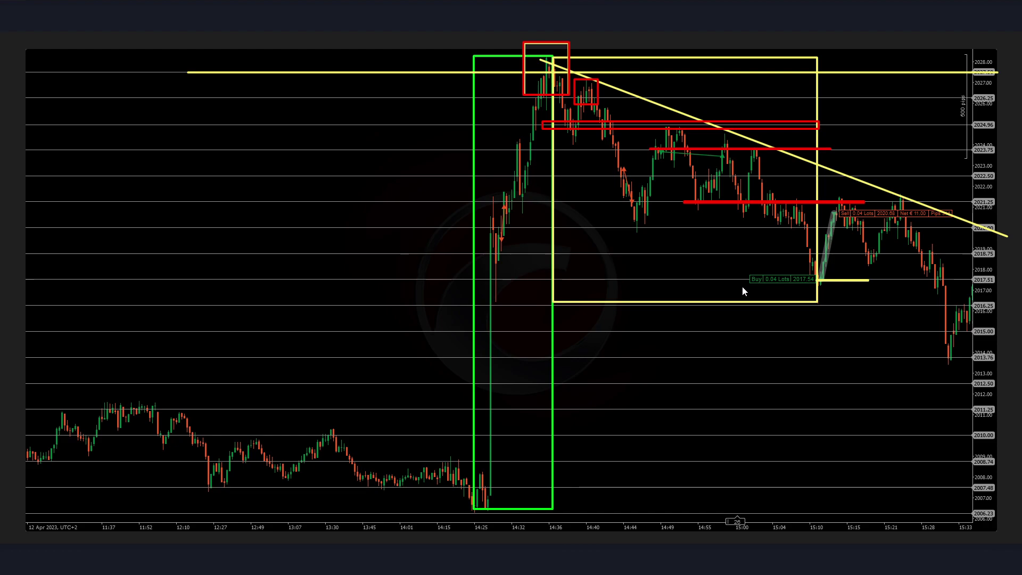
pyautogui.moveTo(814, 282); pyautogui.dragTo(850, 213)
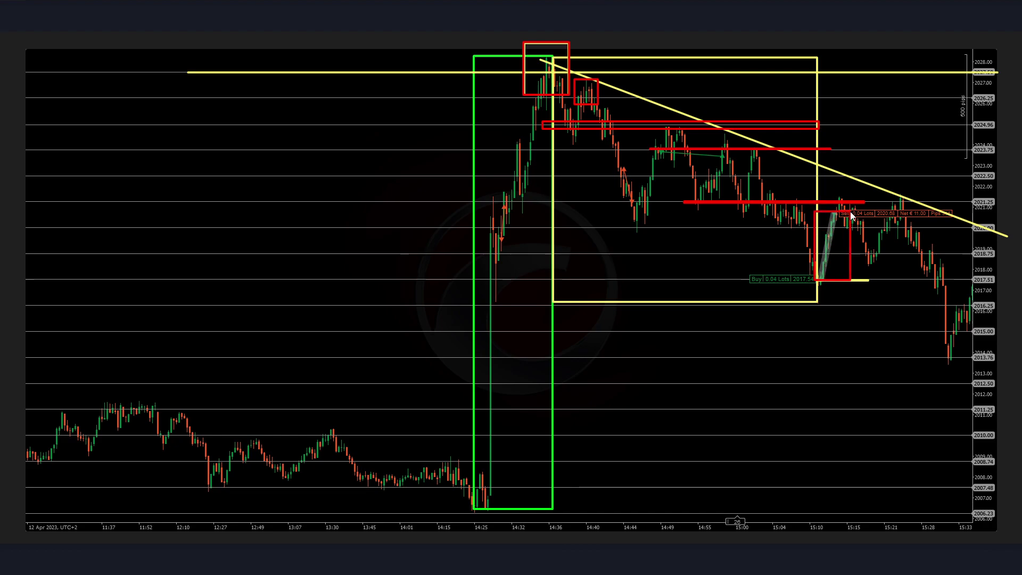
# Step: Undo all the boxes and lines drawn on the 12 April chart
pyautogui.hotkey('ctrl', 'z')
pyautogui.hotkey('ctrl', 'z')
pyautogui.hotkey('ctrl', 'z')
pyautogui.hotkey('ctrl', 'z')
pyautogui.hotkey('ctrl', 'z')
pyautogui.hotkey('ctrl', 'z')
pyautogui.hotkey('ctrl', 'z')
pyautogui.hotkey('ctrl', 'z')
pyautogui.hotkey('ctrl', 'z')
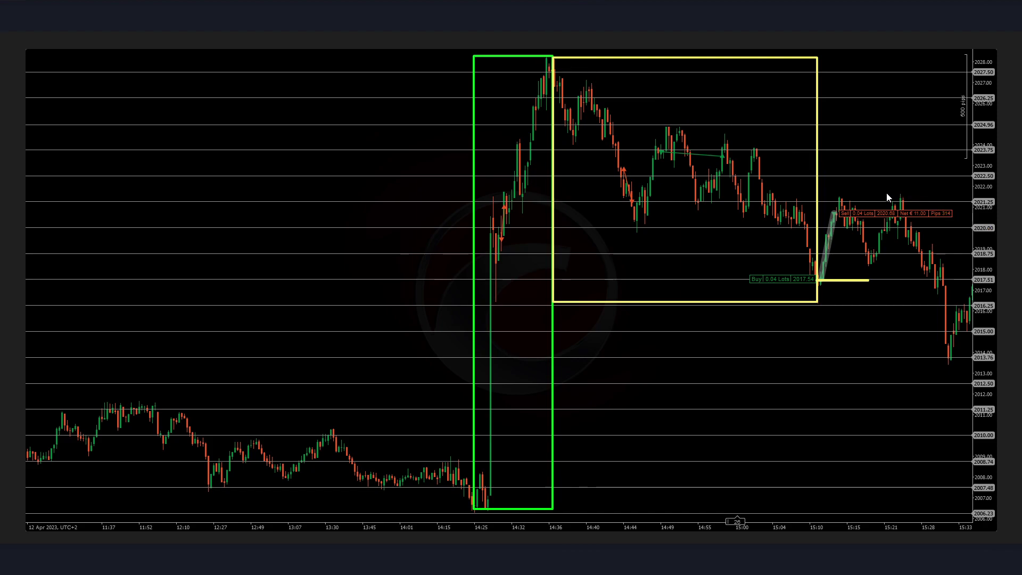
pyautogui.hotkey('ctrl', 'z')
pyautogui.hotkey('ctrl', 'z')
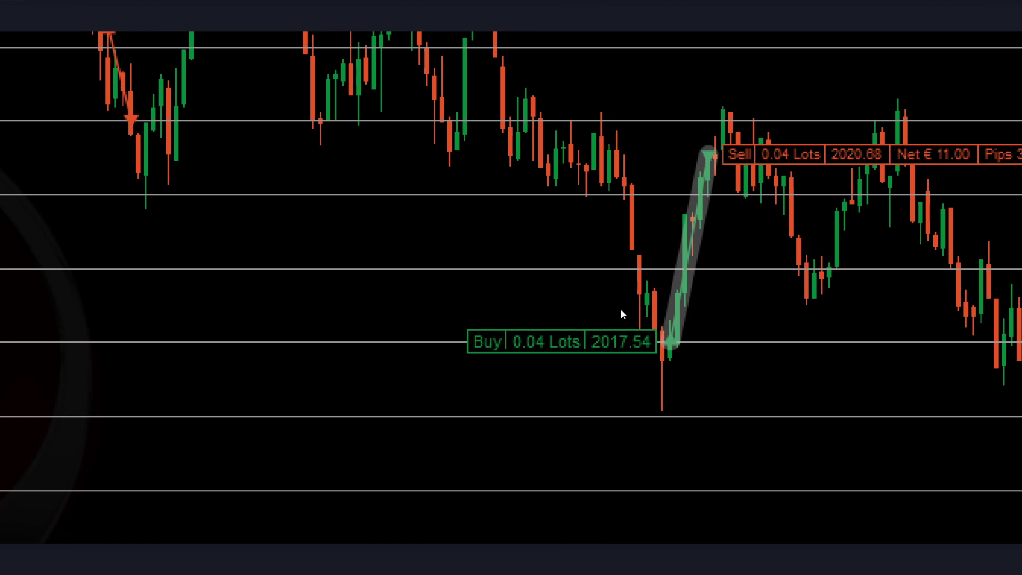
# Step: Mark the 2017.54 buy entry level with a long red arrow, point red arrows at the entry candles, and undo these marks
pyautogui.moveTo(357, 345); pyautogui.dragTo(995, 335)
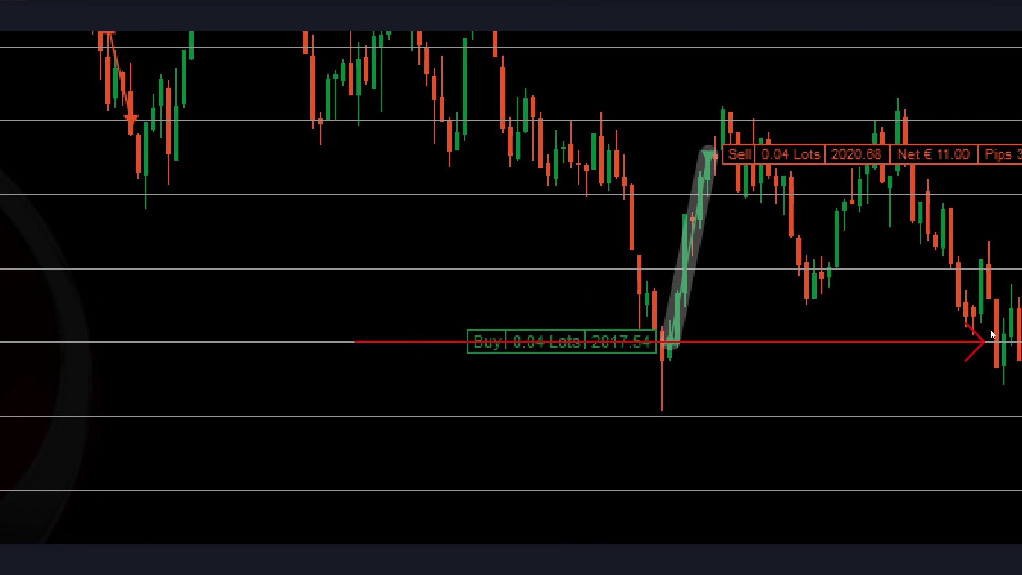
pyautogui.moveTo(739, 383); pyautogui.dragTo(674, 345)
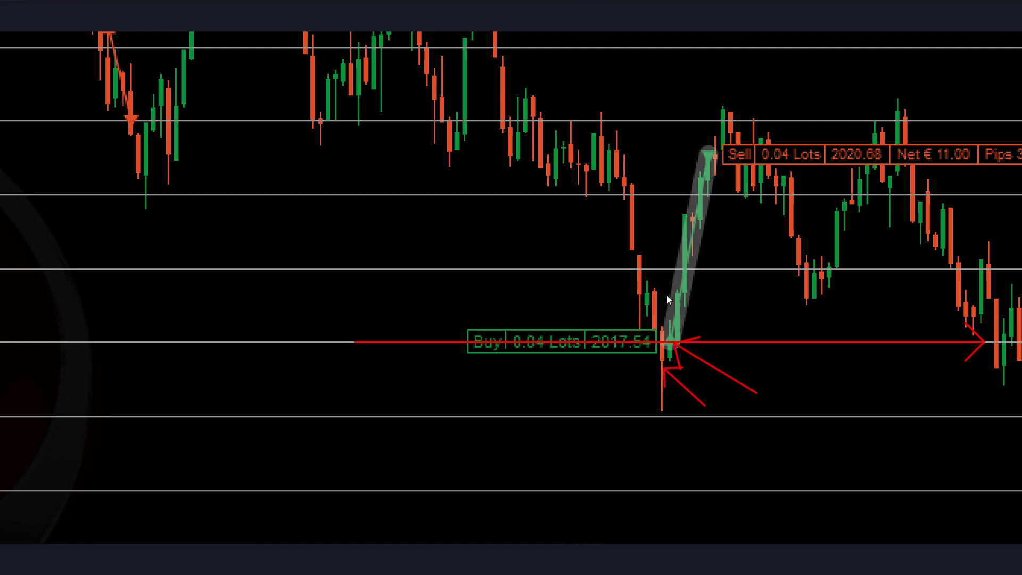
pyautogui.hotkey('ctrl', 'z')
pyautogui.hotkey('ctrl', 'z')
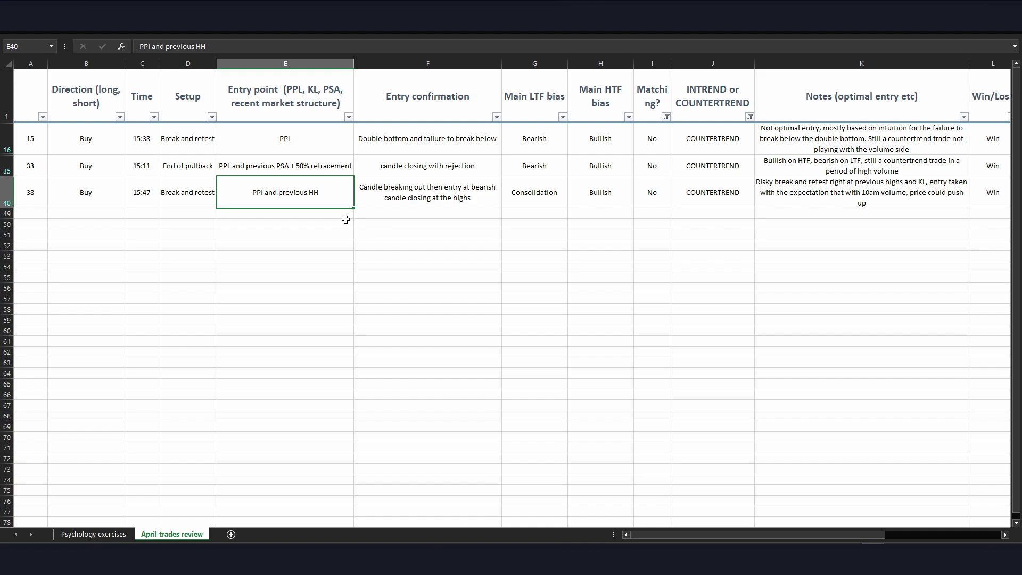
# Step: Check trade 38's entry confirmation and main LTF bias in the trade sheet
pyautogui.click(413, 185)
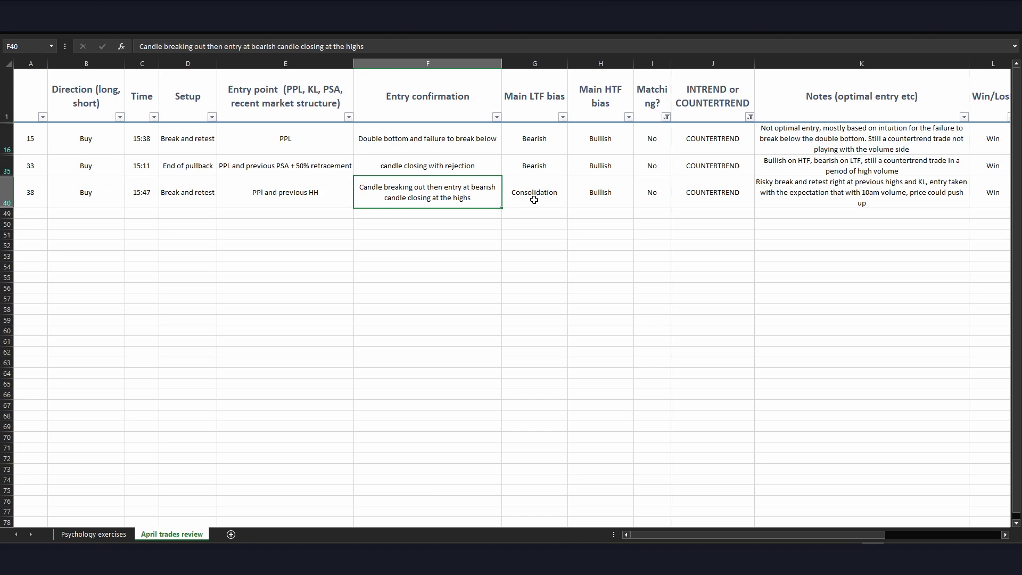
pyautogui.click(532, 198)
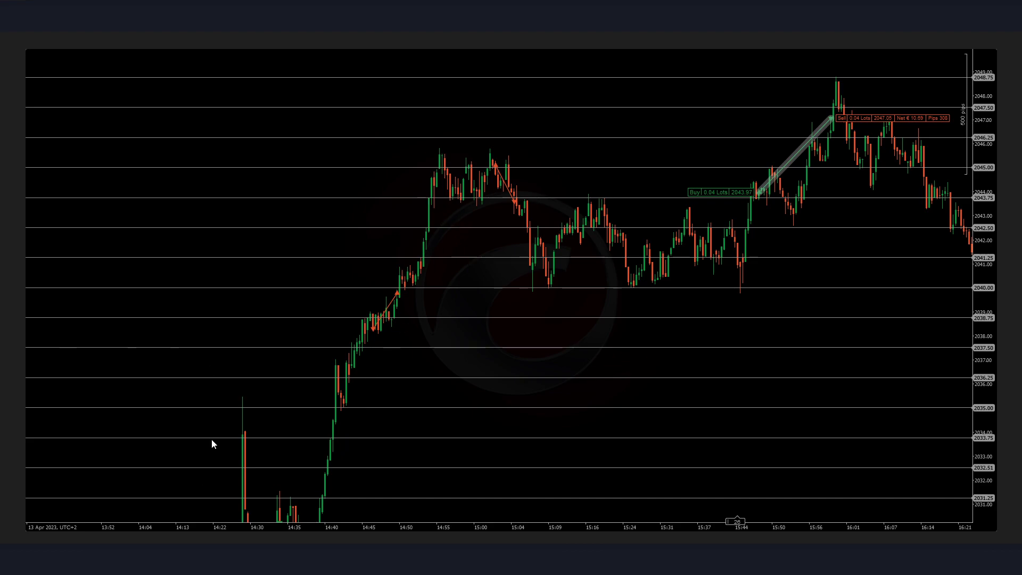
# Step: Trace the 13 April chart's swings with green arrows up to the last low before the buy, and underline the 2040.00 support in green
pyautogui.moveTo(239, 497); pyautogui.dragTo(260, 438)
pyautogui.moveTo(259, 438); pyautogui.dragTo(289, 490)
pyautogui.moveTo(288, 489)
pyautogui.mouseDown()
pyautogui.moveTo(342, 372)
pyautogui.moveTo(333, 371)
pyautogui.moveTo(346, 410)
pyautogui.moveTo(447, 164)
pyautogui.mouseUp()
pyautogui.moveTo(447, 165)
pyautogui.mouseDown()
pyautogui.moveTo(454, 213)
pyautogui.moveTo(531, 290)
pyautogui.moveTo(485, 228)
pyautogui.moveTo(490, 165)
pyautogui.moveTo(521, 282)
pyautogui.moveTo(572, 220)
pyautogui.moveTo(607, 213)
pyautogui.moveTo(634, 283)
pyautogui.moveTo(692, 198)
pyautogui.moveTo(713, 266)
pyautogui.moveTo(734, 234)
pyautogui.moveTo(728, 212)
pyautogui.moveTo(739, 284)
pyautogui.mouseUp()
pyautogui.moveTo(739, 284)
pyautogui.mouseDown()
pyautogui.moveTo(753, 264)
pyautogui.moveTo(483, 286)
pyautogui.moveTo(417, 304)
pyautogui.mouseUp()
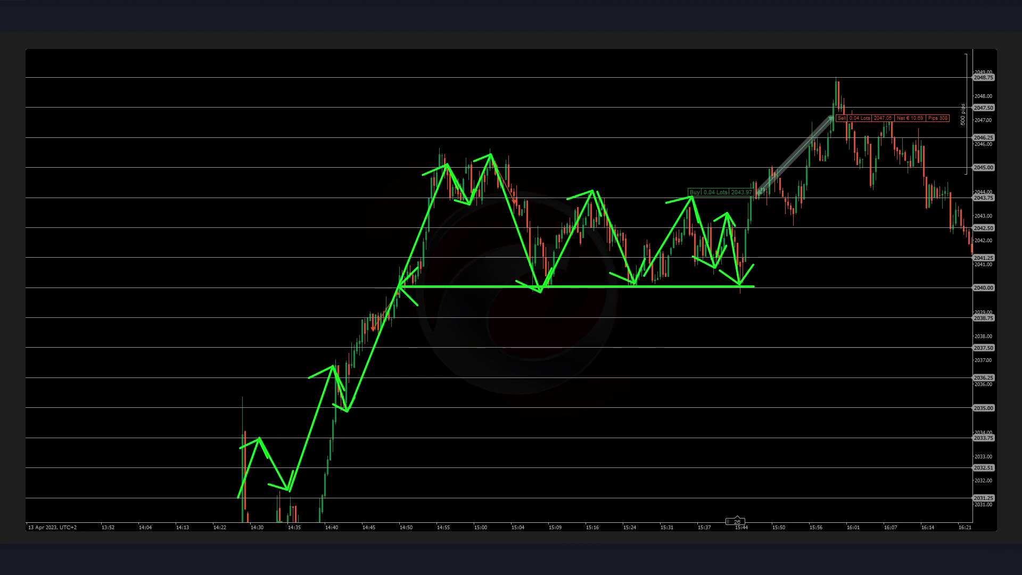
# Step: Try a red descending trendline from the highs with an arrow at the buy entry, replacing it with a red arrow along 2043.75
pyautogui.moveTo(442, 167)
pyautogui.mouseDown()
pyautogui.moveTo(505, 167)
pyautogui.moveTo(857, 242)
pyautogui.mouseUp()
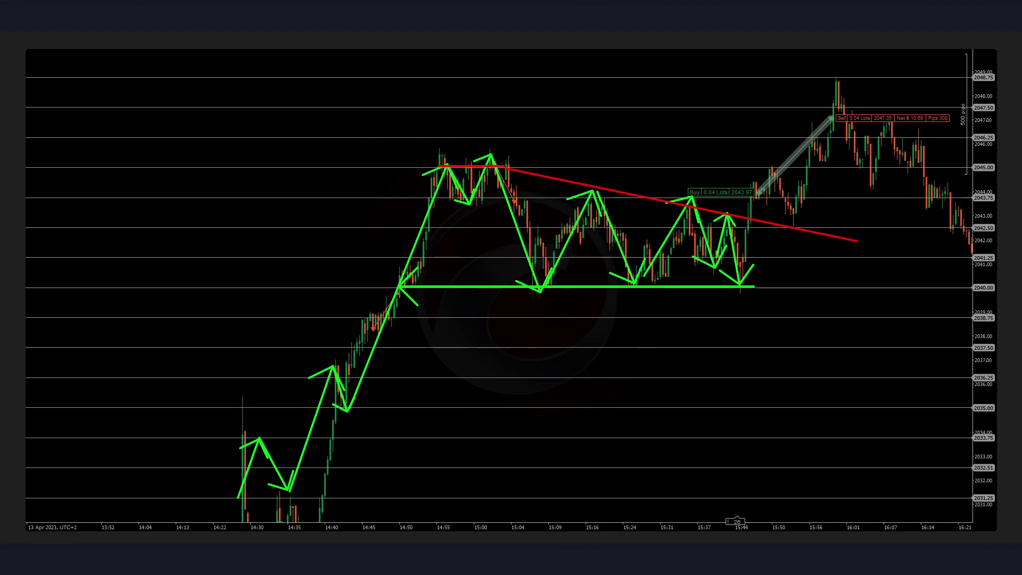
pyautogui.moveTo(766, 220); pyautogui.dragTo(761, 207)
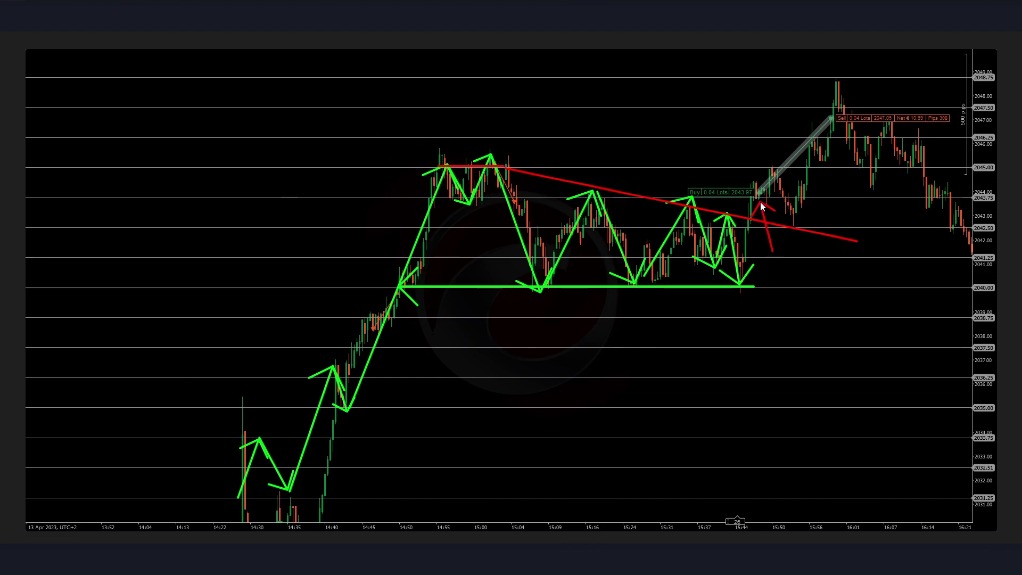
pyautogui.hotkey('ctrl', 'z')
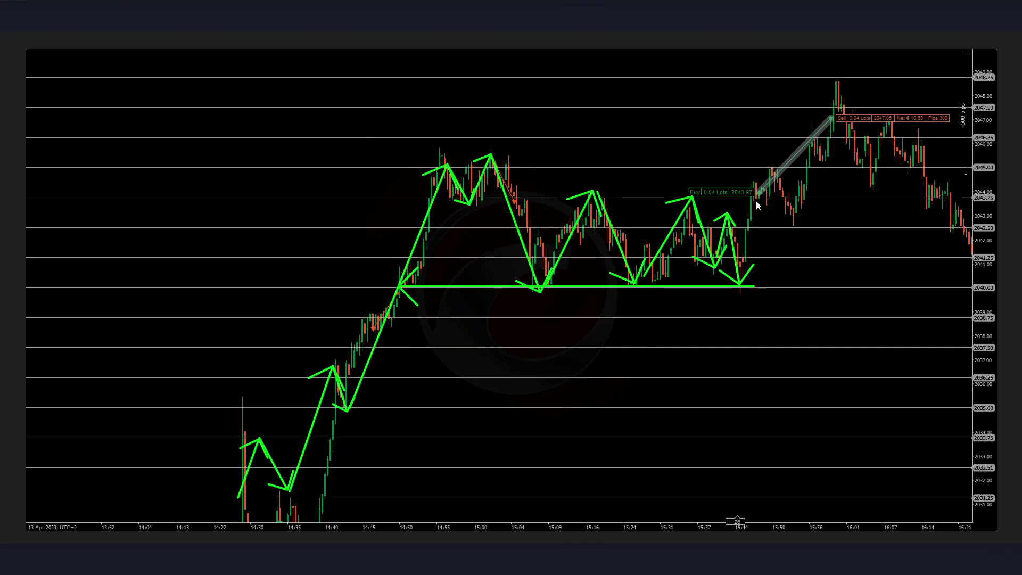
pyautogui.moveTo(754, 200); pyautogui.dragTo(534, 200)
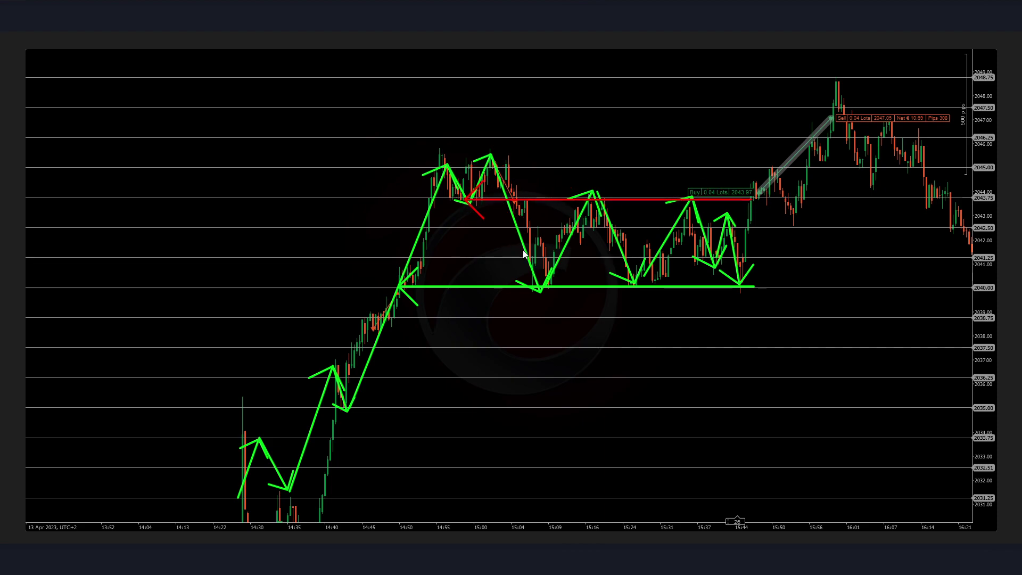
# Step: Undo the red arrow, the 2040.00 line and the green swing arrows after the first pullback from the 2045.00 area
pyautogui.hotkey('ctrl', 'z')
pyautogui.hotkey('ctrl', 'z')
pyautogui.hotkey('ctrl', 'z')
pyautogui.hotkey('ctrl', 'z')
pyautogui.hotkey('ctrl', 'z')
pyautogui.hotkey('ctrl', 'z')
pyautogui.hotkey('ctrl', 'z')
pyautogui.hotkey('ctrl', 'z')
pyautogui.hotkey('ctrl', 'z')
pyautogui.hotkey('ctrl', 'z')
pyautogui.hotkey('ctrl', 'z')
pyautogui.hotkey('ctrl', 'z')
pyautogui.hotkey('ctrl', 'z')
pyautogui.hotkey('ctrl', 'z')
pyautogui.hotkey('ctrl', 'z')
pyautogui.hotkey('ctrl', 'z')
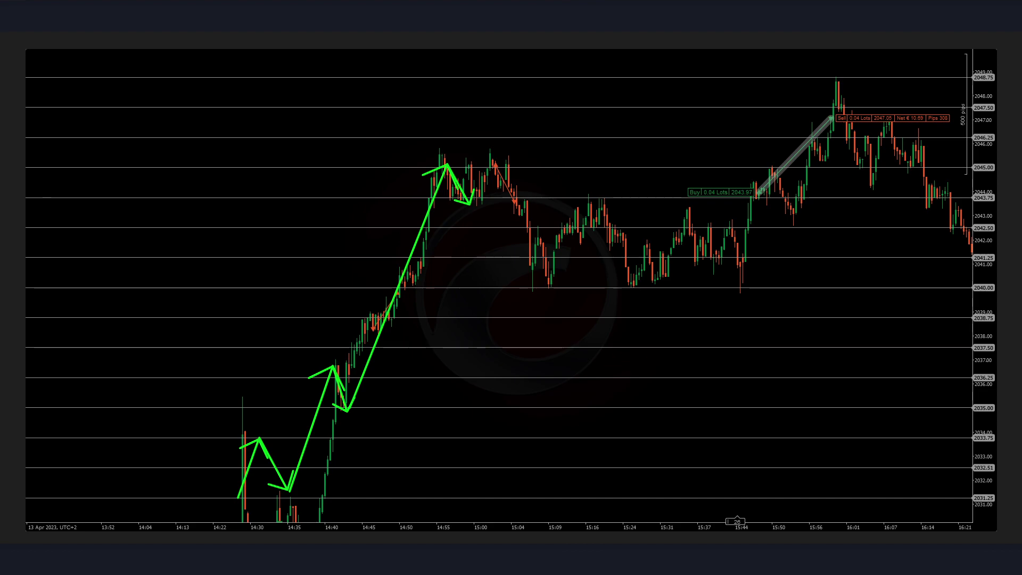
# Step: Draw a red descending trendline from the double top with an arrow at its retest, plus a short red line at 2042.50
pyautogui.moveTo(430, 156)
pyautogui.mouseDown()
pyautogui.moveTo(516, 154)
pyautogui.moveTo(892, 280)
pyautogui.moveTo(907, 261)
pyautogui.mouseUp()
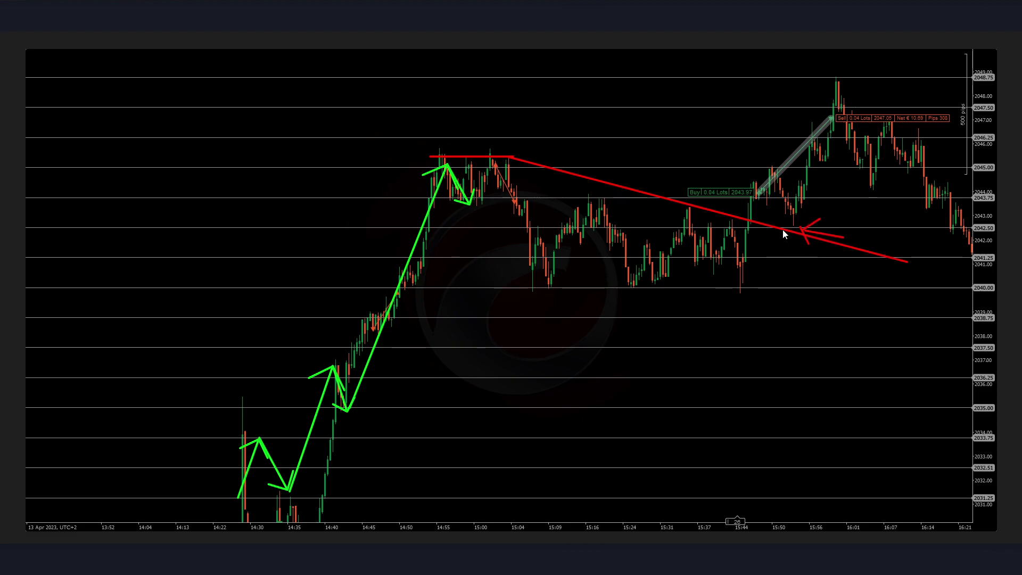
pyautogui.moveTo(697, 228); pyautogui.dragTo(801, 228)
pyautogui.moveTo(578, 200); pyautogui.dragTo(699, 200)
pyautogui.hotkey('ctrl', 'z')
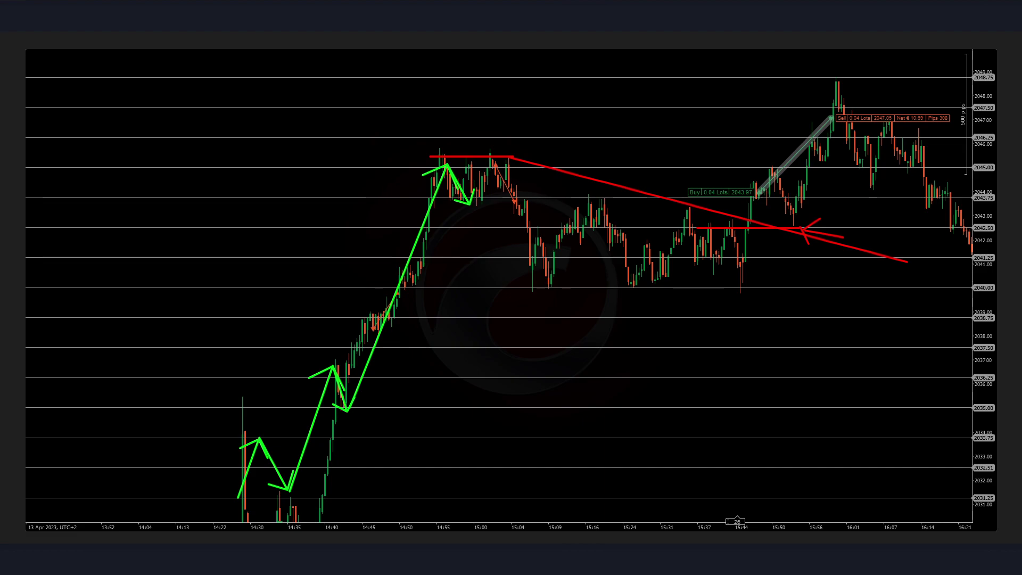
# Step: Point green arrows at the three lows near 2040.00 and draw a green arrow along the buy trade
pyautogui.moveTo(503, 343); pyautogui.dragTo(542, 305)
pyautogui.moveTo(593, 326); pyautogui.dragTo(623, 297)
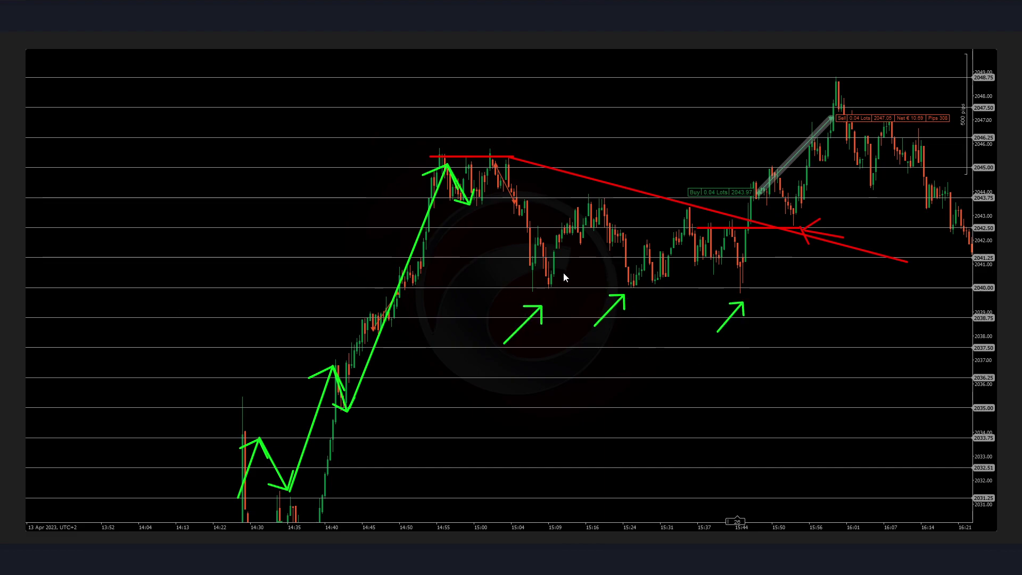
pyautogui.moveTo(765, 191); pyautogui.dragTo(821, 120)
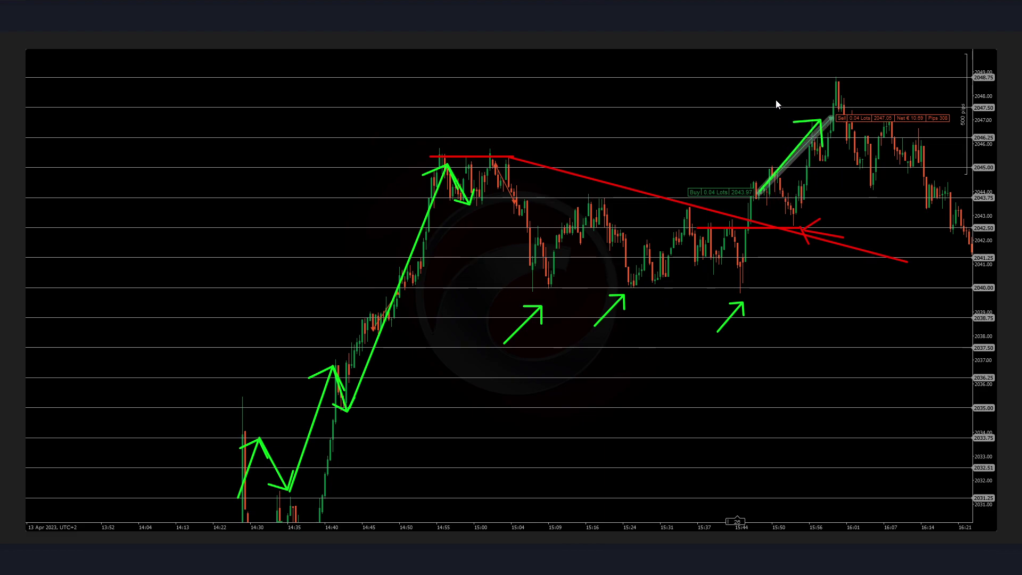
# Step: Extend a green arrow from the previous highs just above 2045.00 to the later pullback, and return to the trade sheet without annotations
pyautogui.moveTo(430, 160); pyautogui.dragTo(636, 159)
pyautogui.moveTo(707, 162); pyautogui.dragTo(829, 160)
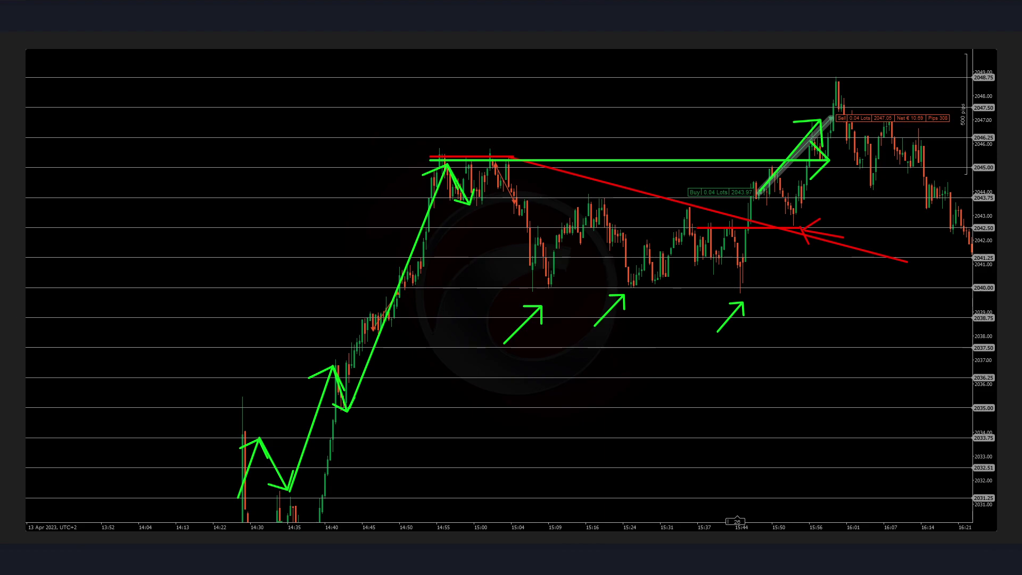
pyautogui.press('Escape')
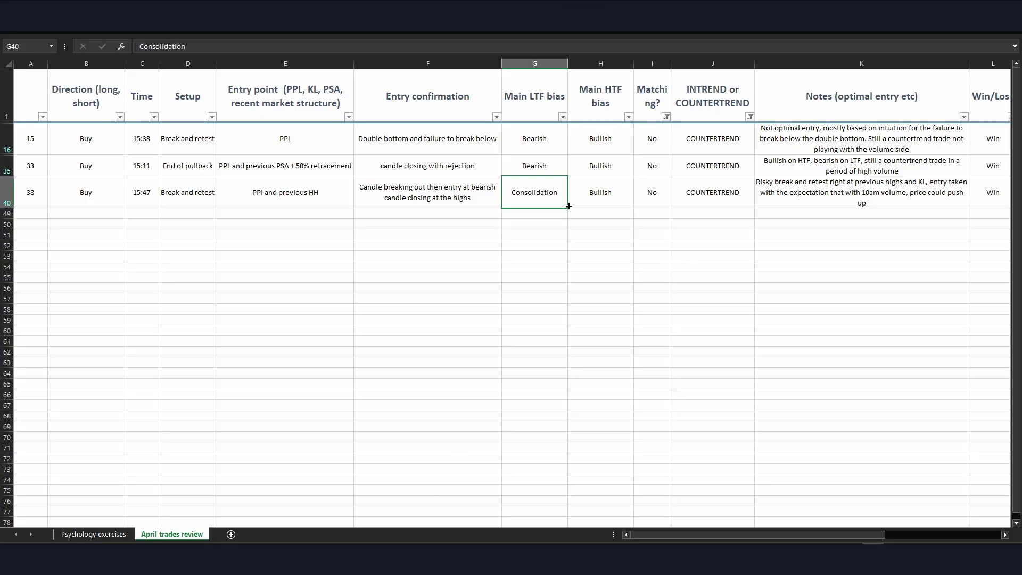
# Step: Examine the direction, LTF and HTF bias, matching, and INTREND or COUNTERTREND values of trades 15, 33 and 38
pyautogui.press('Right')
pyautogui.moveTo(694, 143); pyautogui.dragTo(691, 194)
pyautogui.click(597, 137)
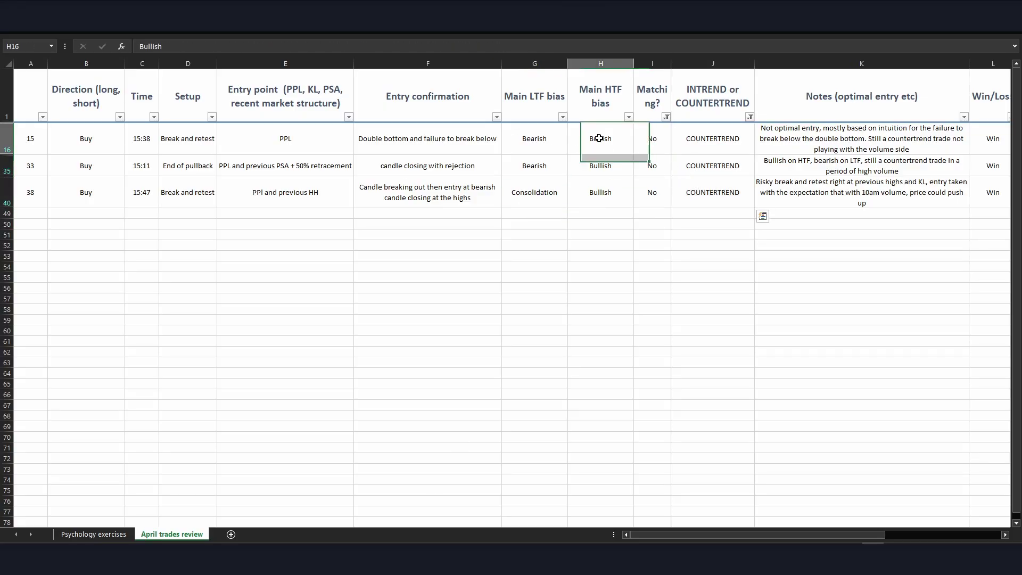
pyautogui.moveTo(596, 137); pyautogui.dragTo(616, 193)
pyautogui.moveTo(50, 142); pyautogui.dragTo(111, 190)
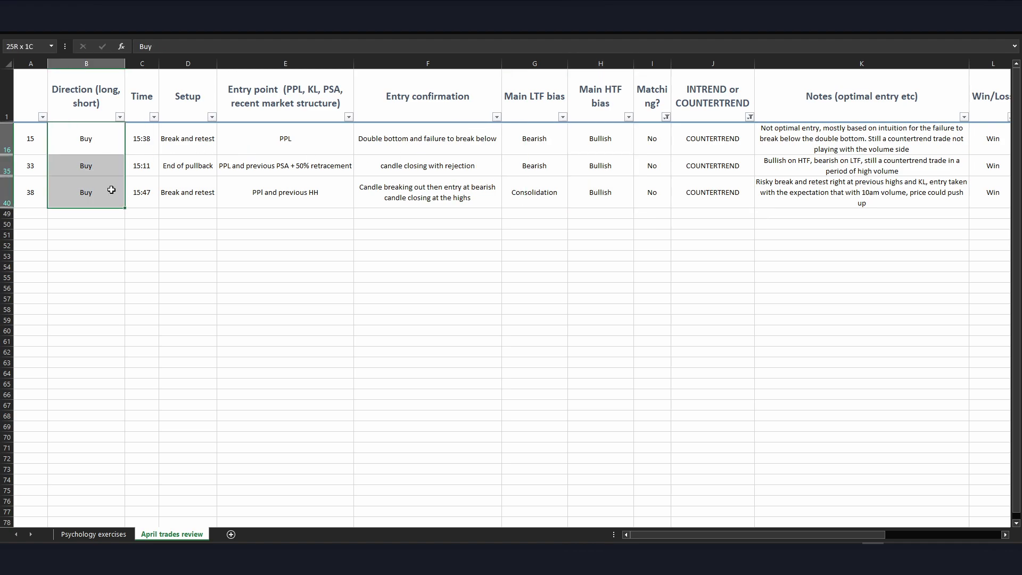
pyautogui.moveTo(648, 133); pyautogui.dragTo(652, 192)
pyautogui.moveTo(713, 134); pyautogui.dragTo(716, 184)
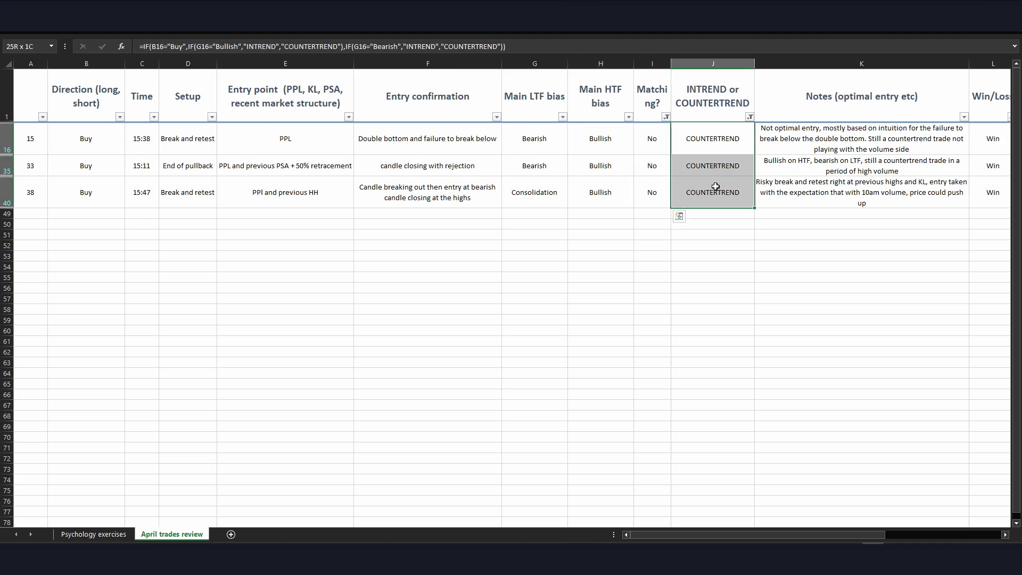
pyautogui.moveTo(660, 136); pyautogui.dragTo(651, 194)
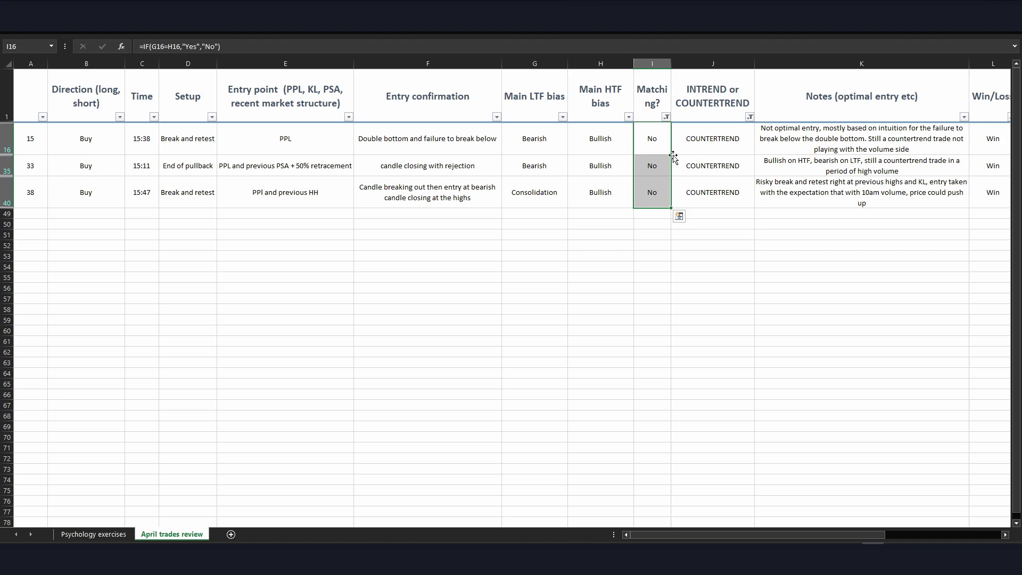
pyautogui.click(677, 137)
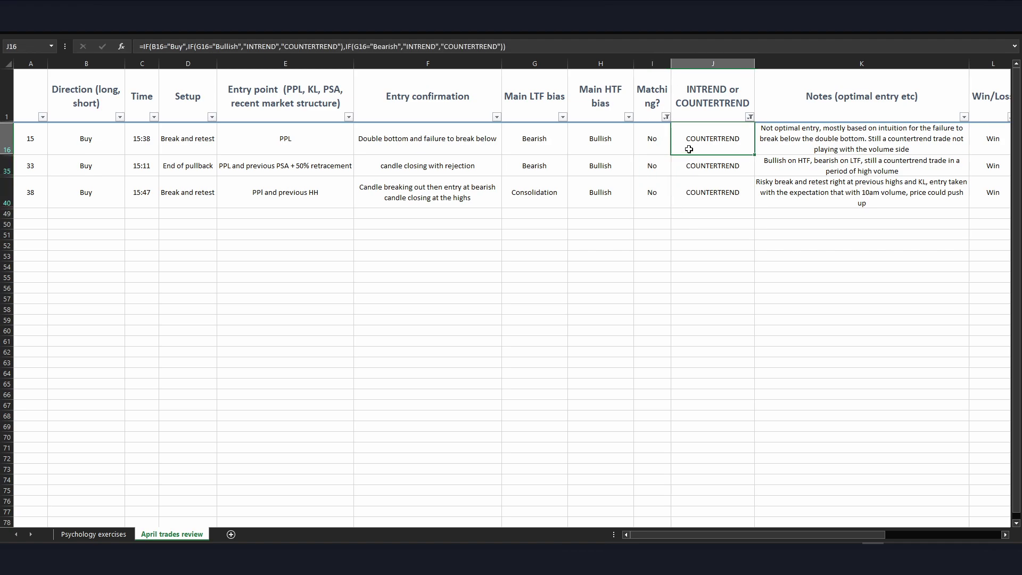
pyautogui.moveTo(549, 135); pyautogui.dragTo(554, 187)
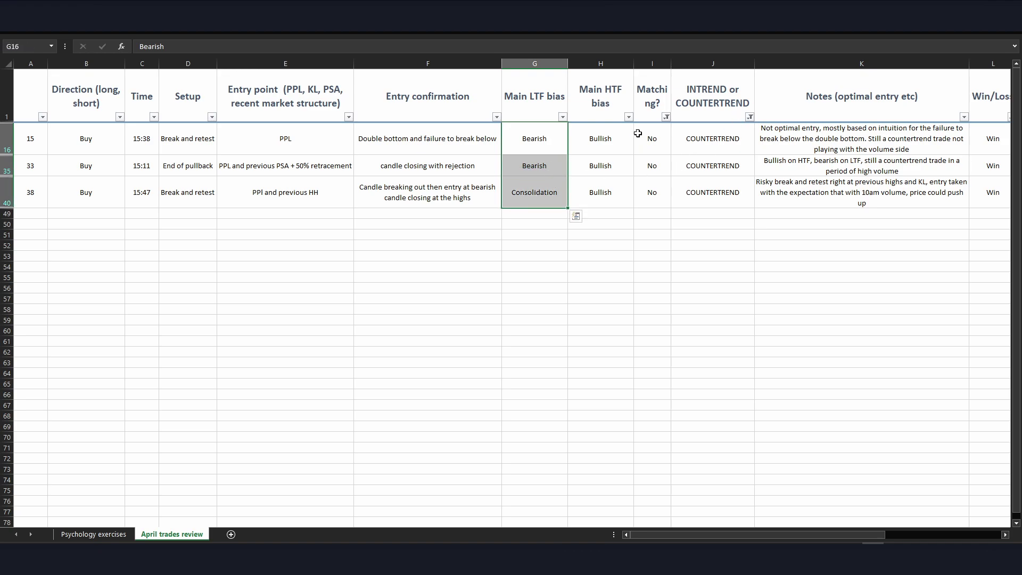
# Step: Filter the INTREND or COUNTERTREND column to show only INTREND trades
pyautogui.click(749, 116)
pyautogui.click(657, 234)
pyautogui.click(660, 244)
pyautogui.click(686, 332)
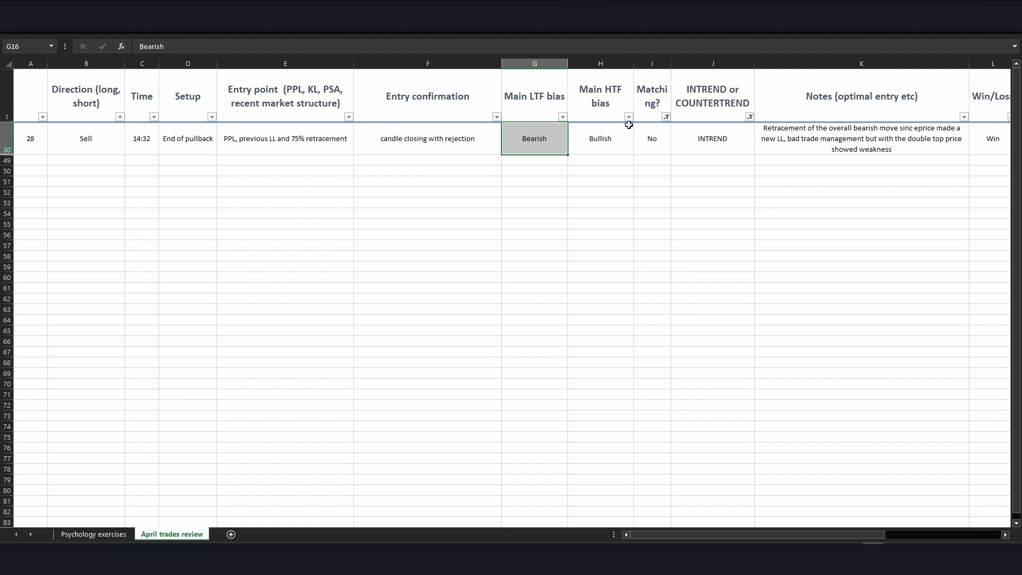
# Step: Review trade 28's notes, direction, HTF and LTF bias, win/loss result and the outcome columns beyond it
pyautogui.click(736, 139)
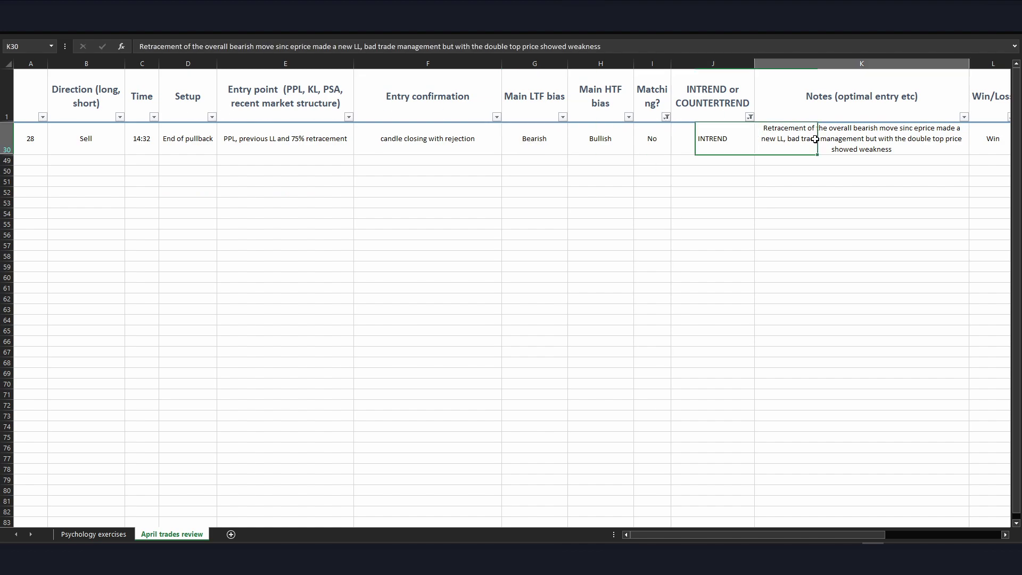
pyautogui.click(58, 144)
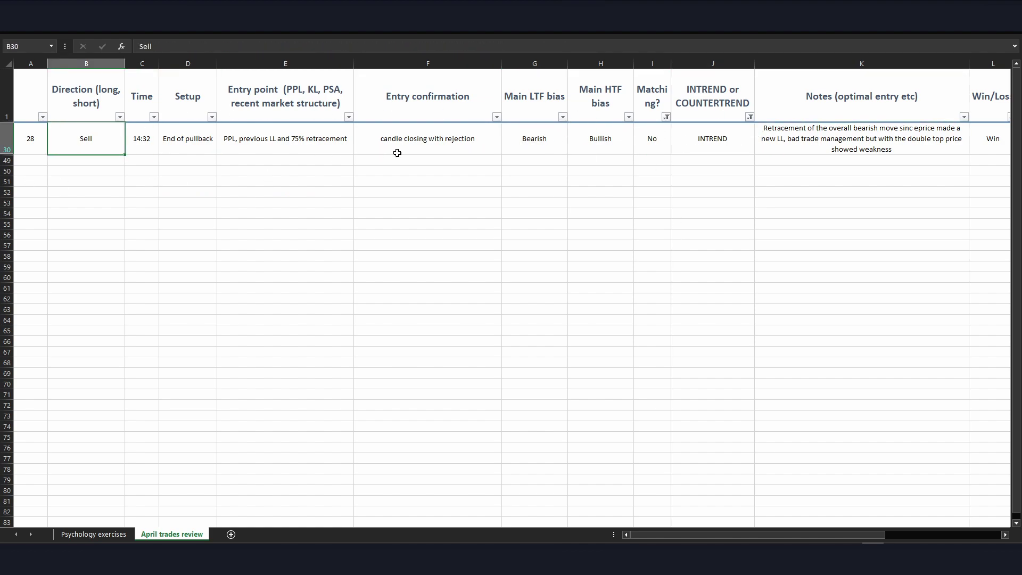
pyautogui.click(585, 140)
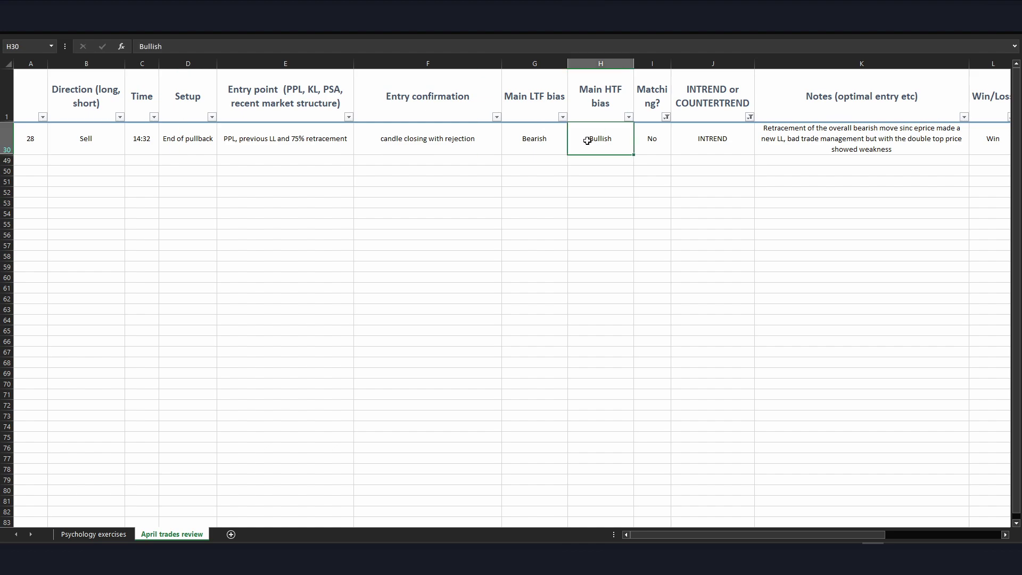
pyautogui.click(535, 131)
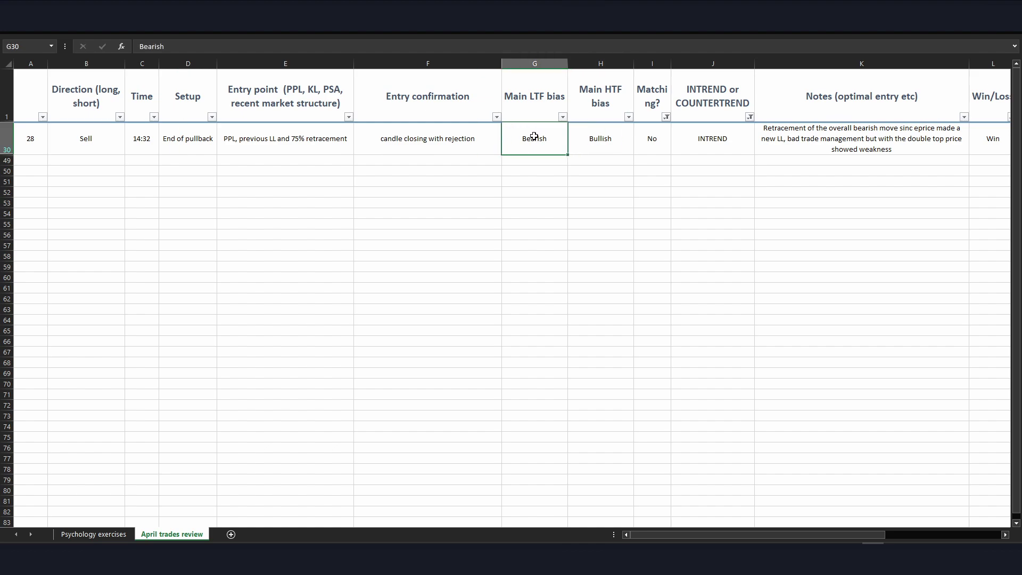
pyautogui.click(988, 149)
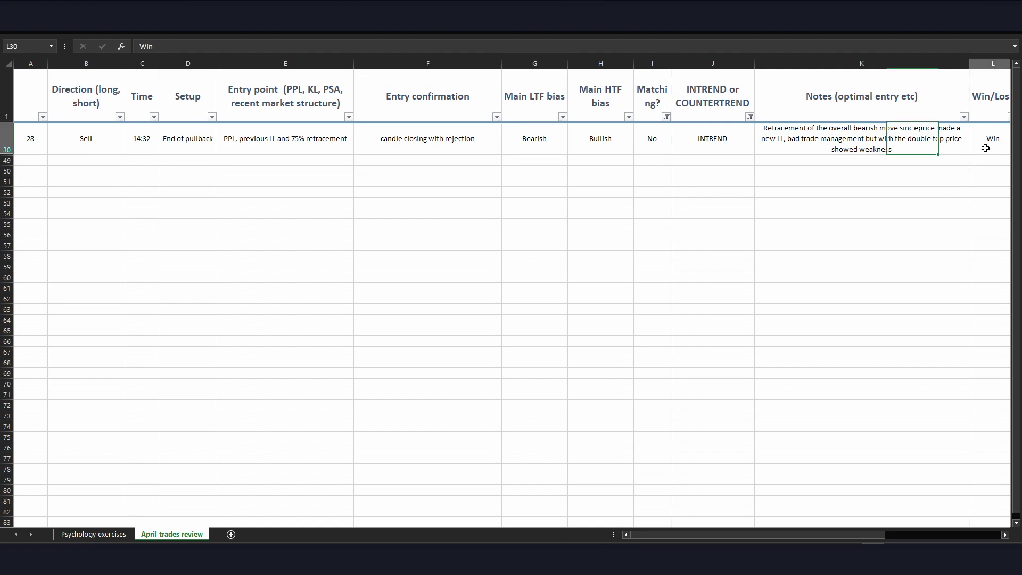
pyautogui.press('Right')
pyautogui.press('Right')
pyautogui.press('Left')
pyautogui.press('Left')
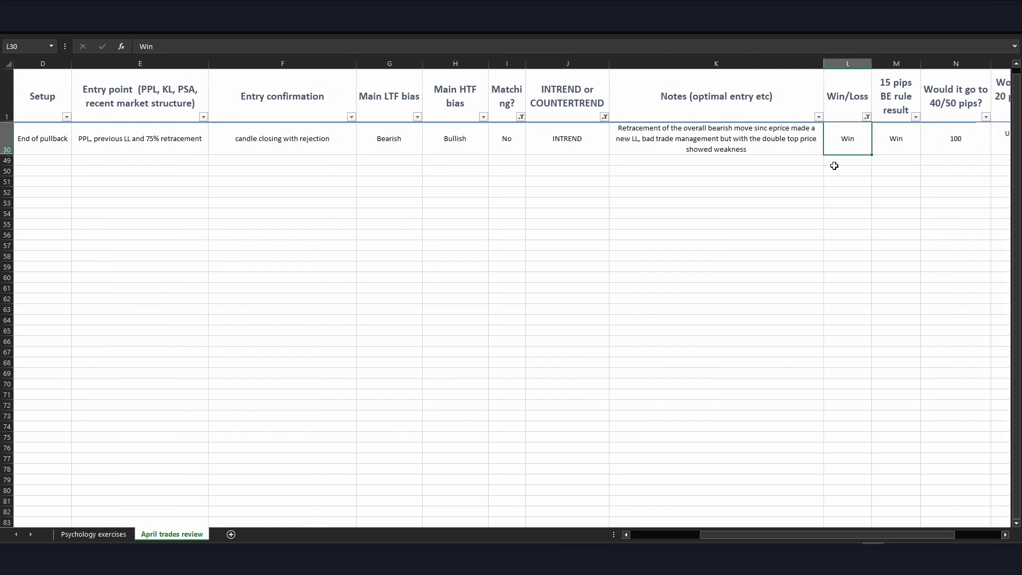
pyautogui.press('Home')
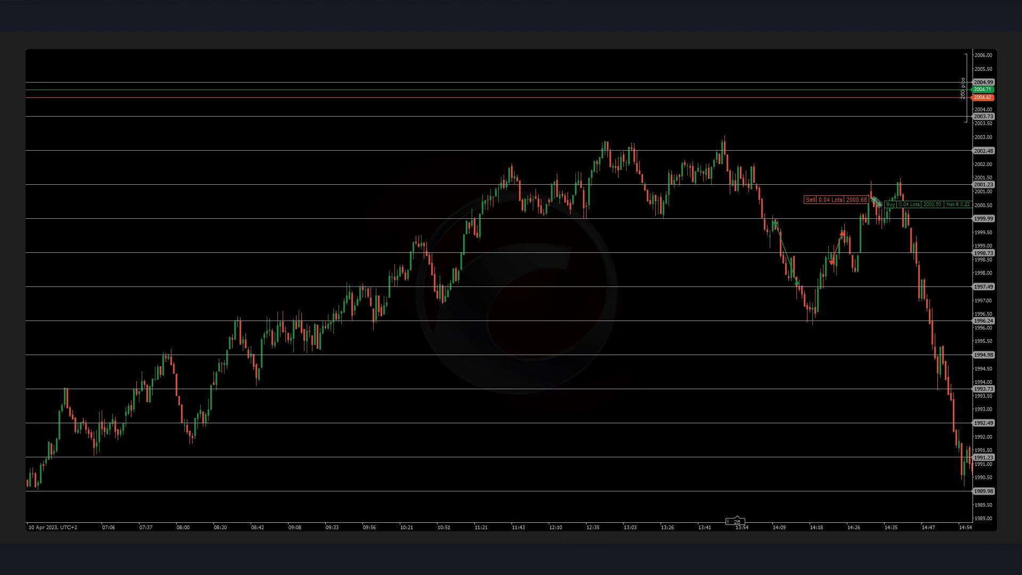
# Step: Trace the 10 April chart's bullish swings with green arrows and box the highs around 2002.48 in yellow
pyautogui.moveTo(87, 453)
pyautogui.mouseDown()
pyautogui.moveTo(209, 349)
pyautogui.moveTo(304, 317)
pyautogui.moveTo(525, 175)
pyautogui.moveTo(598, 142)
pyautogui.moveTo(692, 151)
pyautogui.mouseUp()
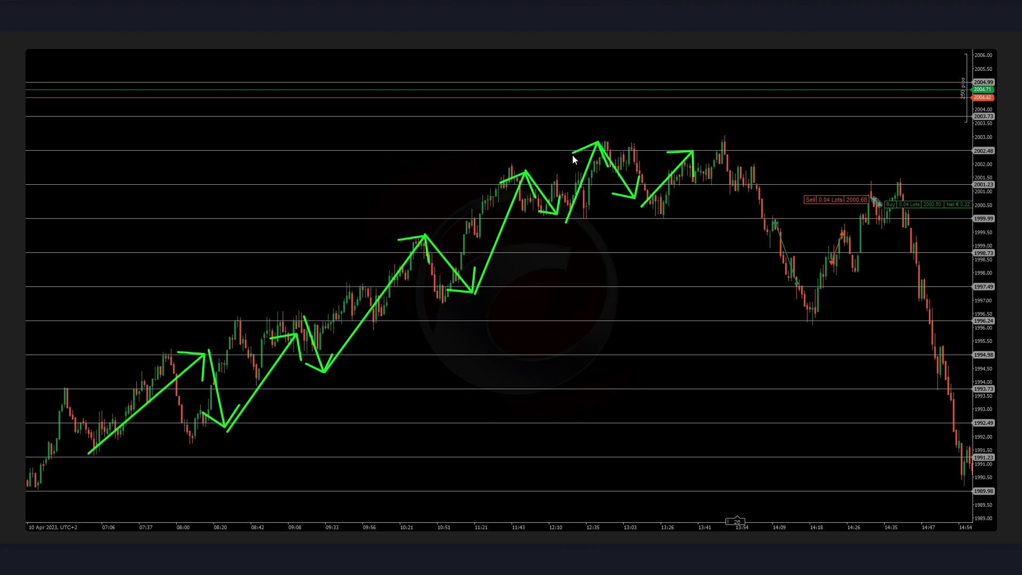
pyautogui.moveTo(588, 148); pyautogui.dragTo(697, 147)
pyautogui.hotkey('ctrl', 'z')
pyautogui.moveTo(572, 137); pyautogui.dragTo(758, 155)
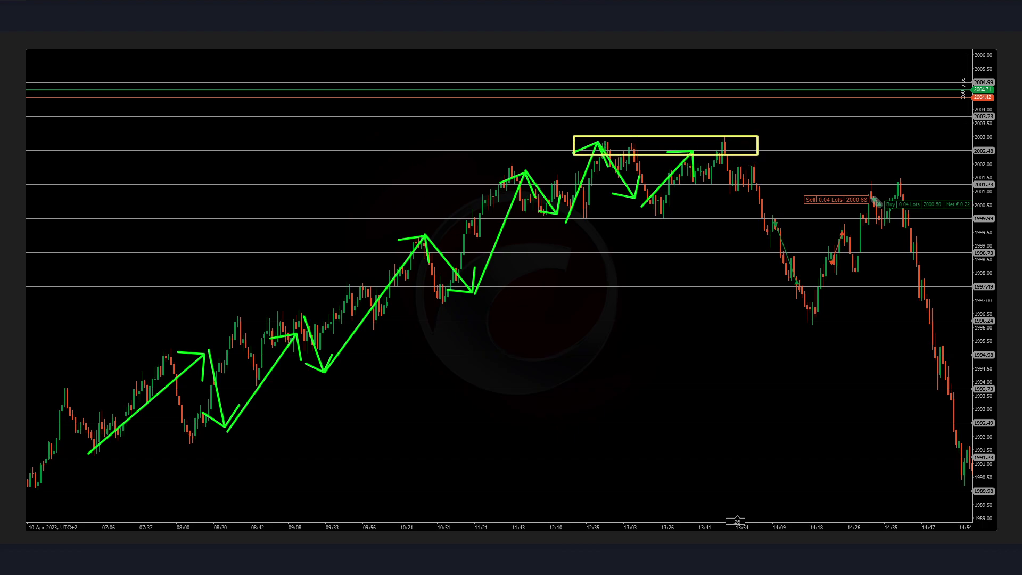
# Step: Box the drop from the last high to the 1996.24 low in red and the pullback up to the sell entry in yellow
pyautogui.moveTo(768, 222); pyautogui.dragTo(825, 322)
pyautogui.hotkey('ctrl', 'z')
pyautogui.moveTo(722, 141)
pyautogui.mouseDown()
pyautogui.moveTo(800, 332)
pyautogui.moveTo(868, 215)
pyautogui.moveTo(870, 185)
pyautogui.mouseUp()
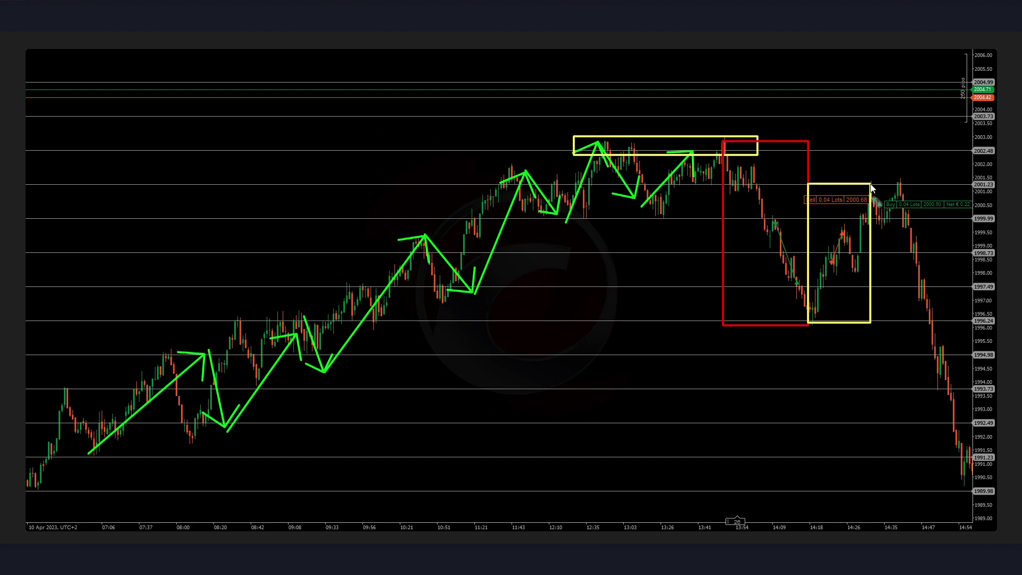
# Step: Undo the extra marks tried around the pullback and switch back to the April trades review sheet
pyautogui.moveTo(823, 243); pyautogui.dragTo(838, 266)
pyautogui.hotkey('ctrl', 'z')
pyautogui.moveTo(775, 254); pyautogui.dragTo(878, 253)
pyautogui.hotkey('ctrl', 'z')
pyautogui.hotkey('alt', 'Tab')
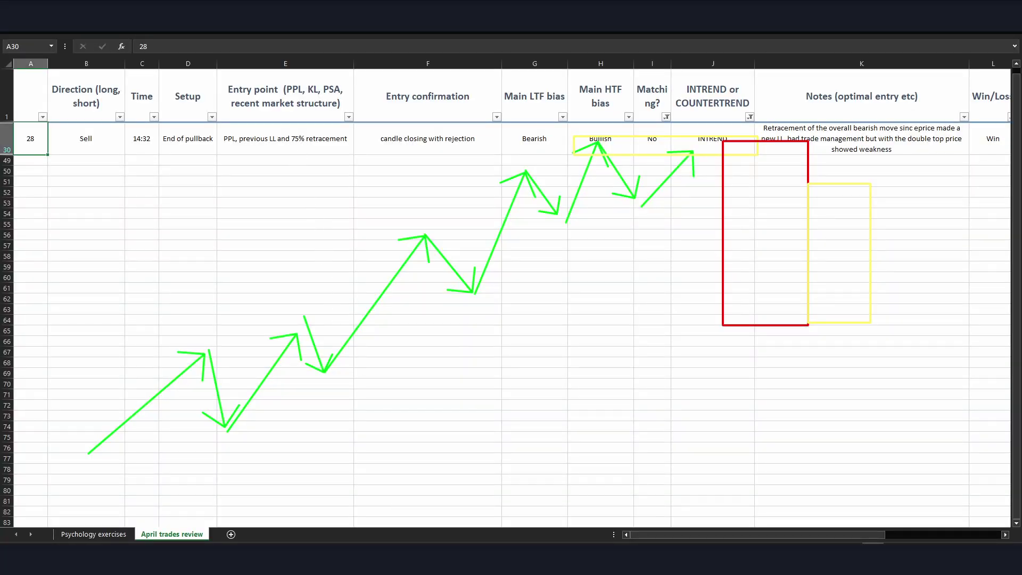
# Step: Box the drop from the sell entry to about 1990 in red on the 10 April chart and clear the markings
pyautogui.hotkey('alt', 'Tab')
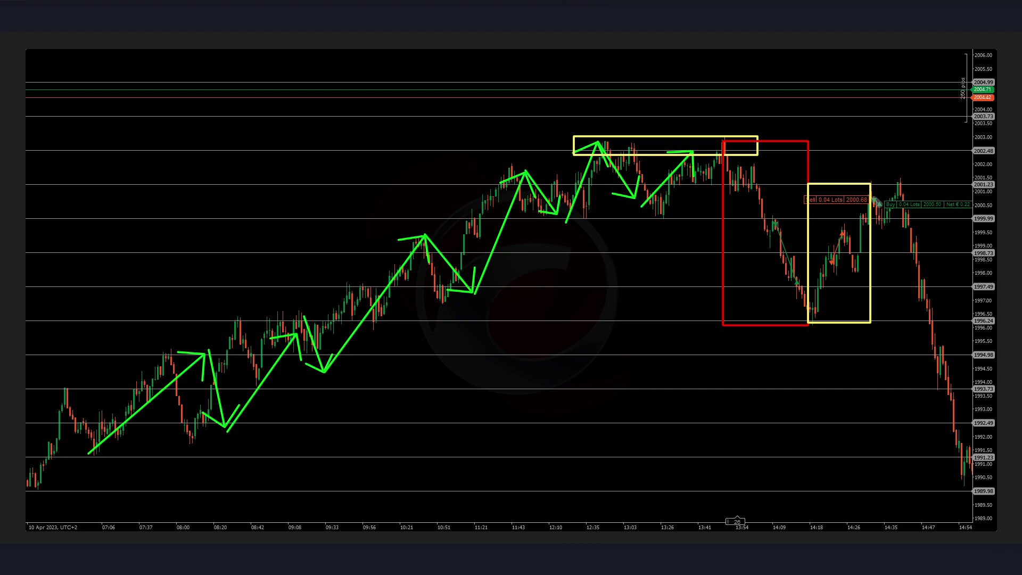
pyautogui.moveTo(874, 187); pyautogui.dragTo(937, 486)
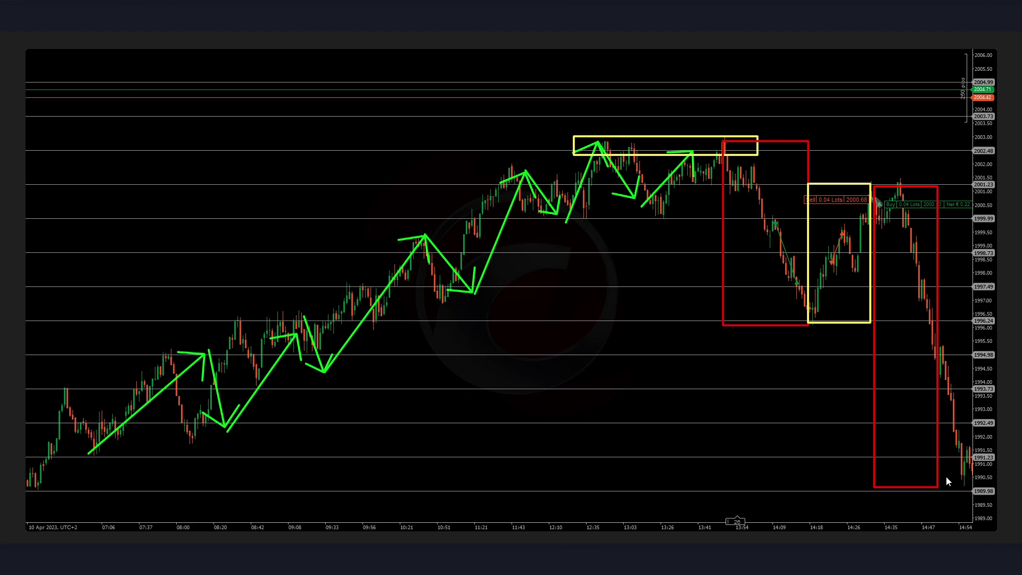
pyautogui.press('e')
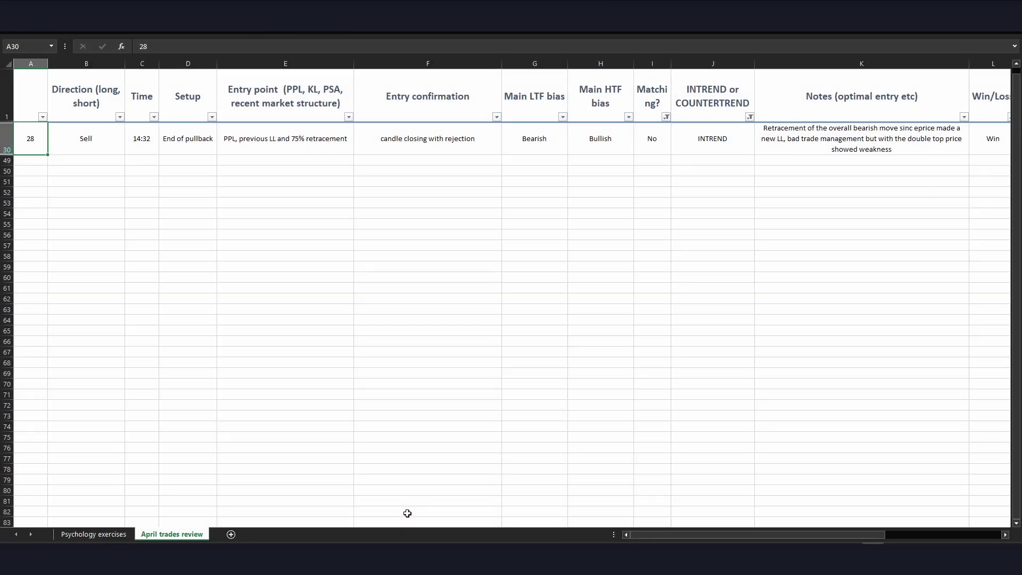
# Step: Reapply the INTREND-only filter on the INTREND or COUNTERTREND column
pyautogui.click(666, 117)
pyautogui.press('Escape')
pyautogui.click(736, 112)
pyautogui.click(749, 117)
pyautogui.click(639, 244)
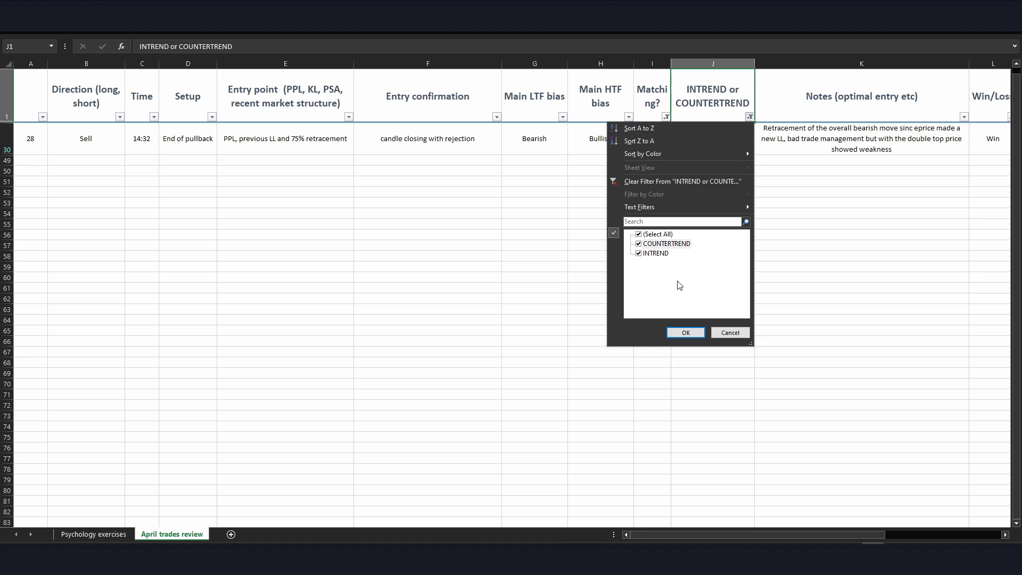
pyautogui.click(657, 235)
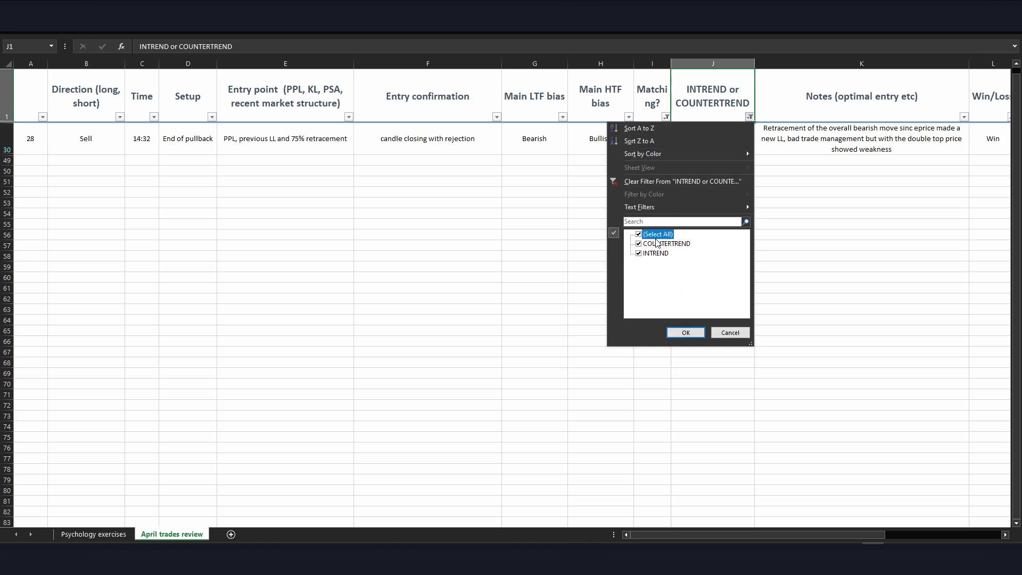
pyautogui.click(653, 253)
pyautogui.click(686, 332)
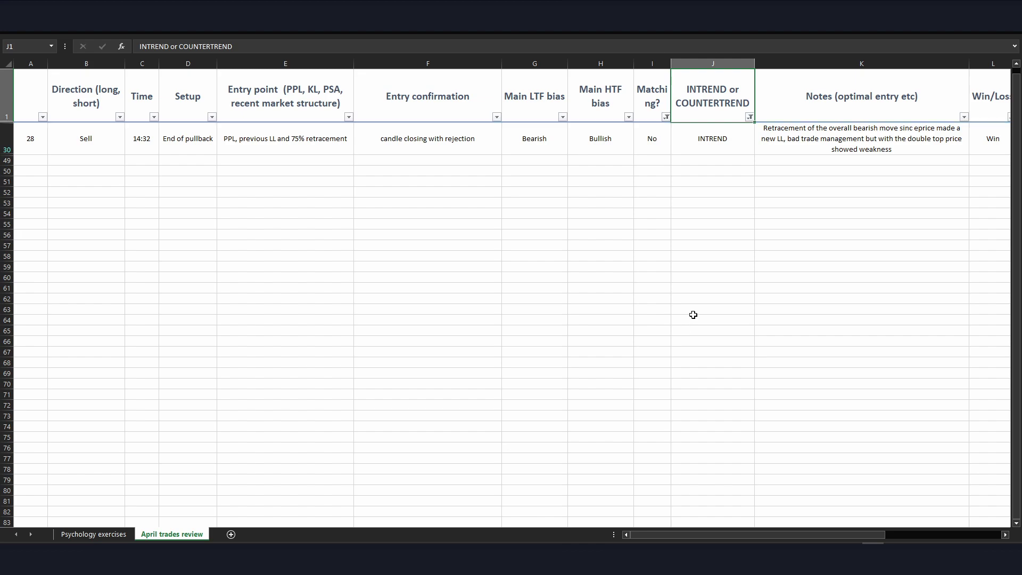
# Step: Filter the Win/Loss column to show only Loss trades
pyautogui.click(1009, 117)
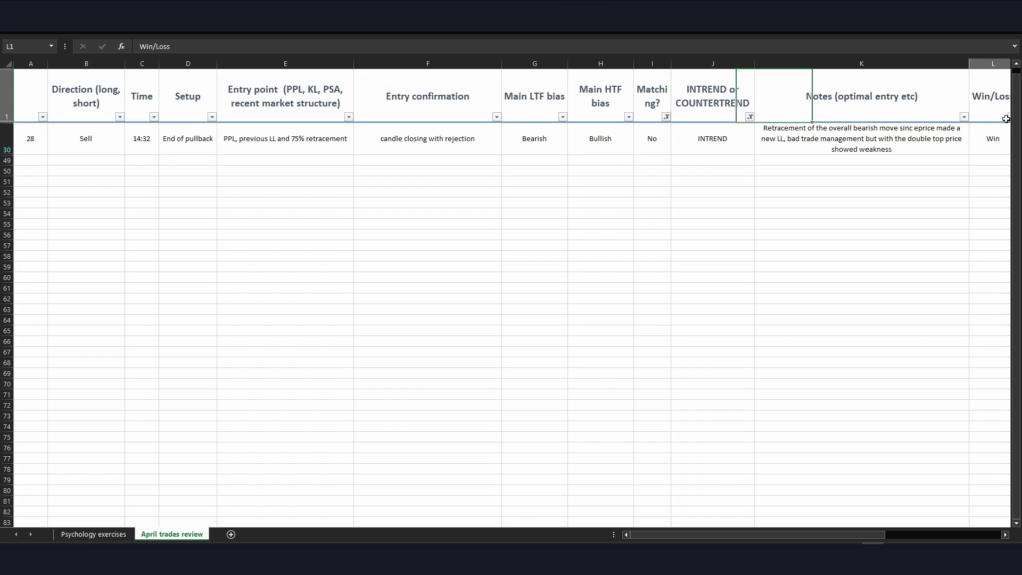
pyautogui.click(905, 263)
pyautogui.click(905, 253)
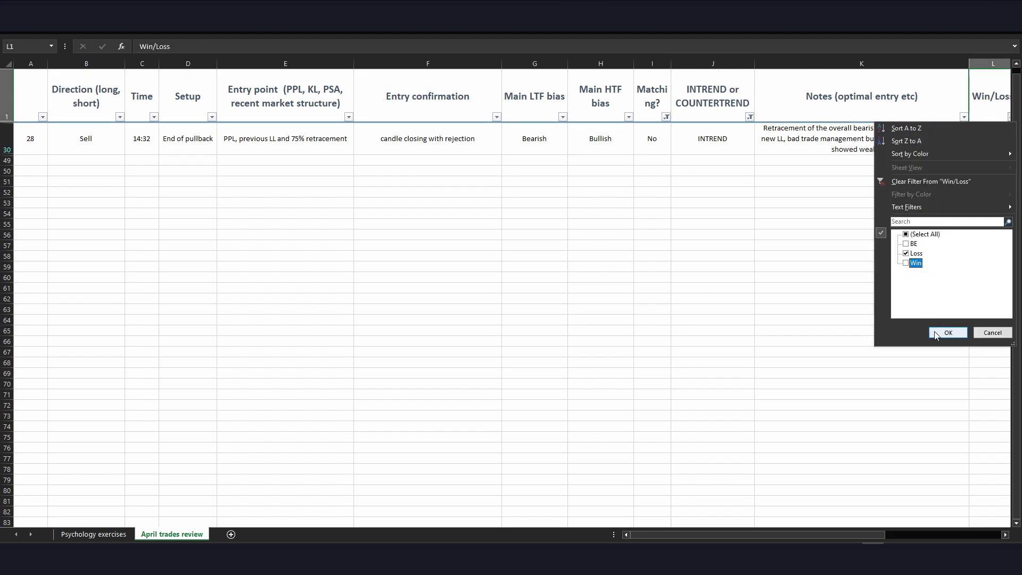
pyautogui.click(937, 331)
pyautogui.click(928, 329)
pyautogui.scroll(1, 928, 328)
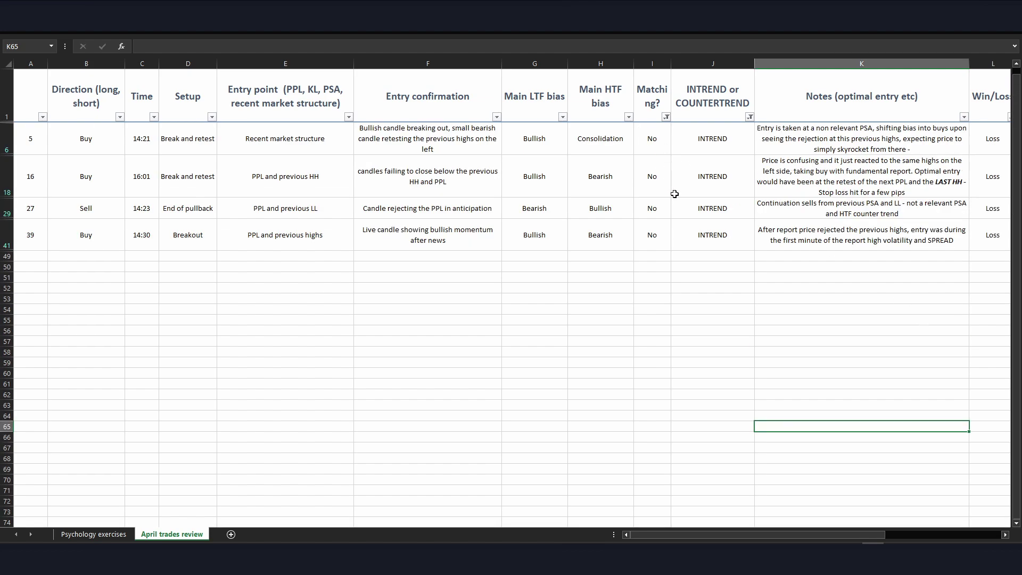
# Step: Switch the Win/Loss filter to Win for comparison and set it back to Loss
pyautogui.click(1008, 117)
pyautogui.click(905, 253)
pyautogui.click(905, 263)
pyautogui.click(949, 333)
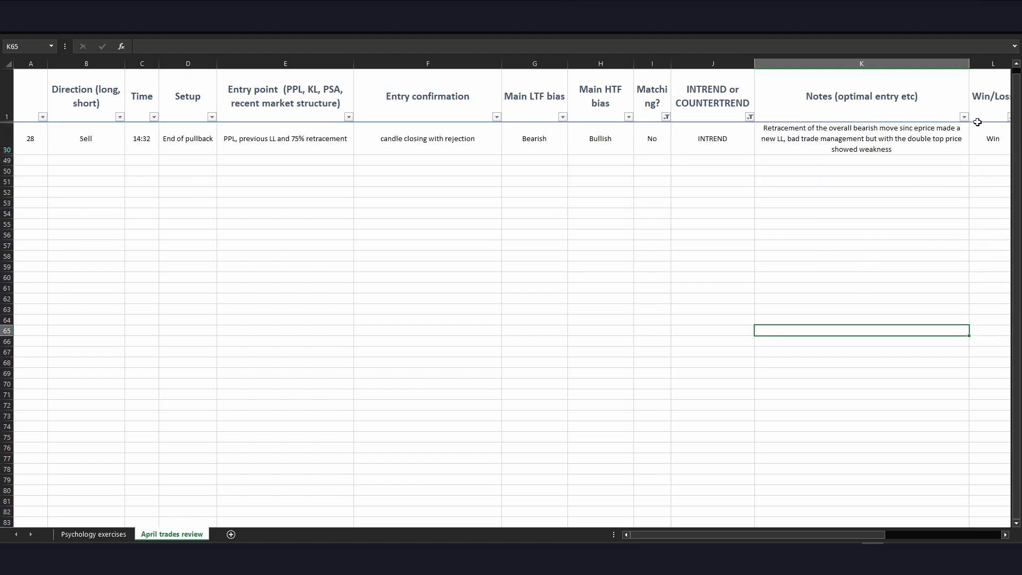
pyautogui.click(1008, 118)
pyautogui.click(906, 252)
pyautogui.click(906, 262)
pyautogui.click(949, 332)
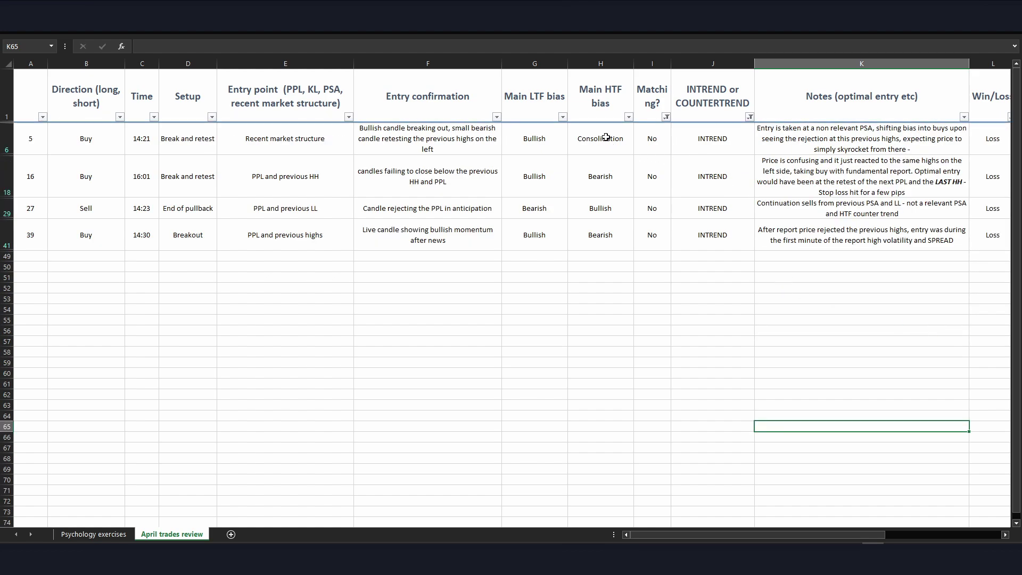
# Step: Compare the direction, main LTF bias and main HTF bias across the losing intrend trades
pyautogui.moveTo(94, 136); pyautogui.dragTo(82, 237)
pyautogui.moveTo(534, 139); pyautogui.dragTo(533, 234)
pyautogui.click(591, 154)
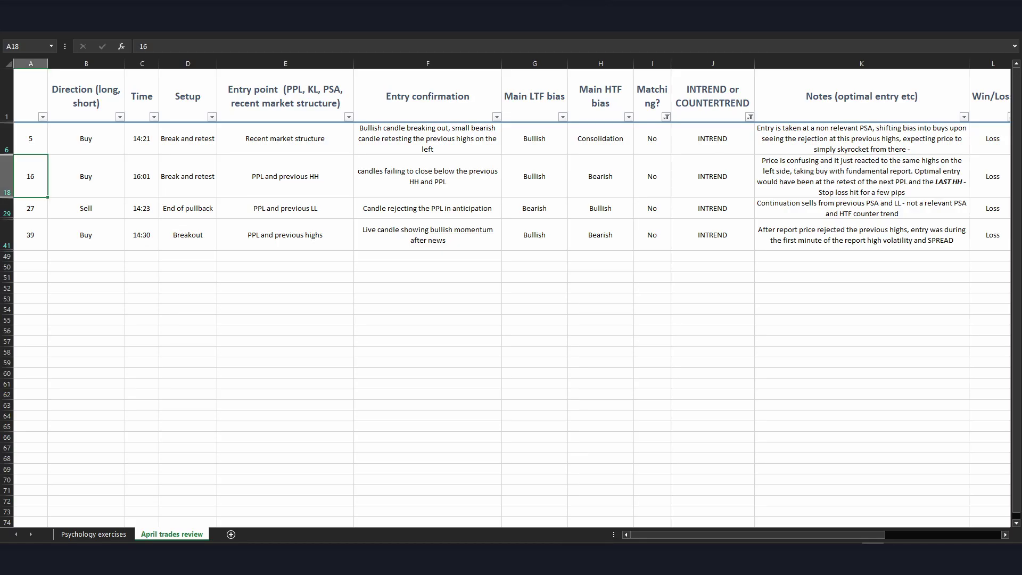
pyautogui.click(546, 130)
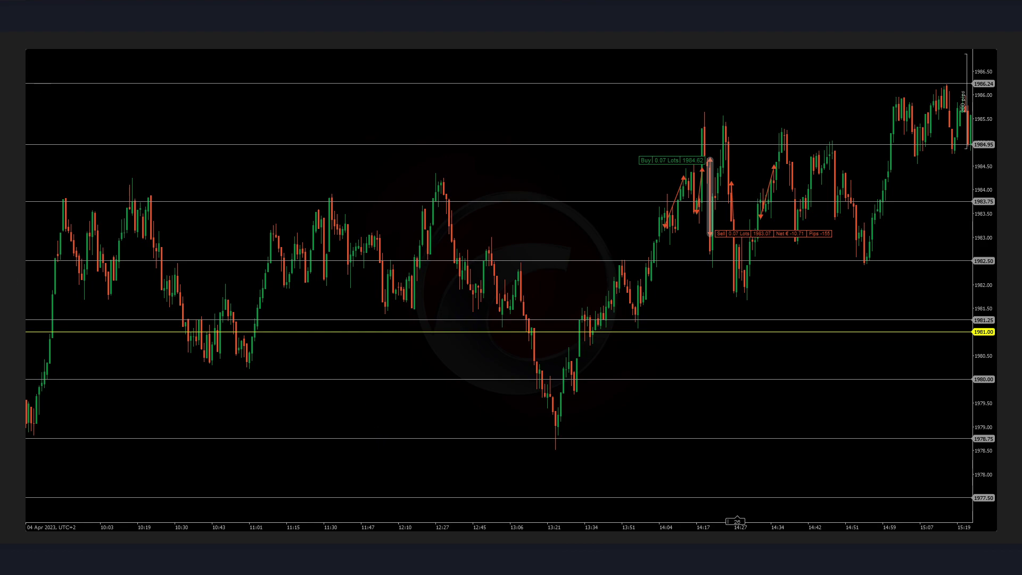
# Step: On trade 5's 4 April chart, draw a red line along the highs near 1984.3 and box the losing buy in red
pyautogui.moveTo(115, 178); pyautogui.dragTo(924, 176)
pyautogui.moveTo(670, 105); pyautogui.dragTo(717, 266)
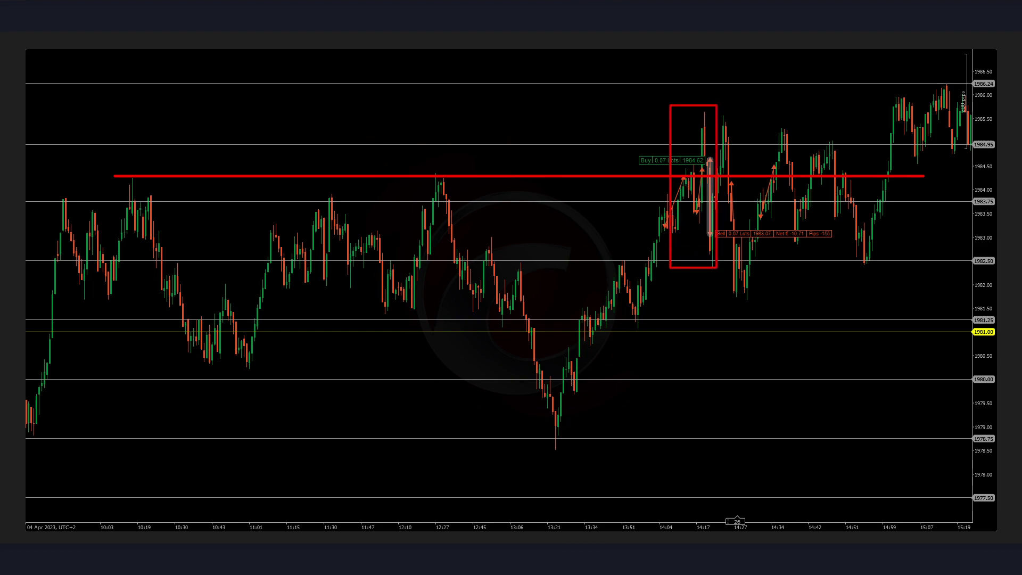
pyautogui.press('Escape')
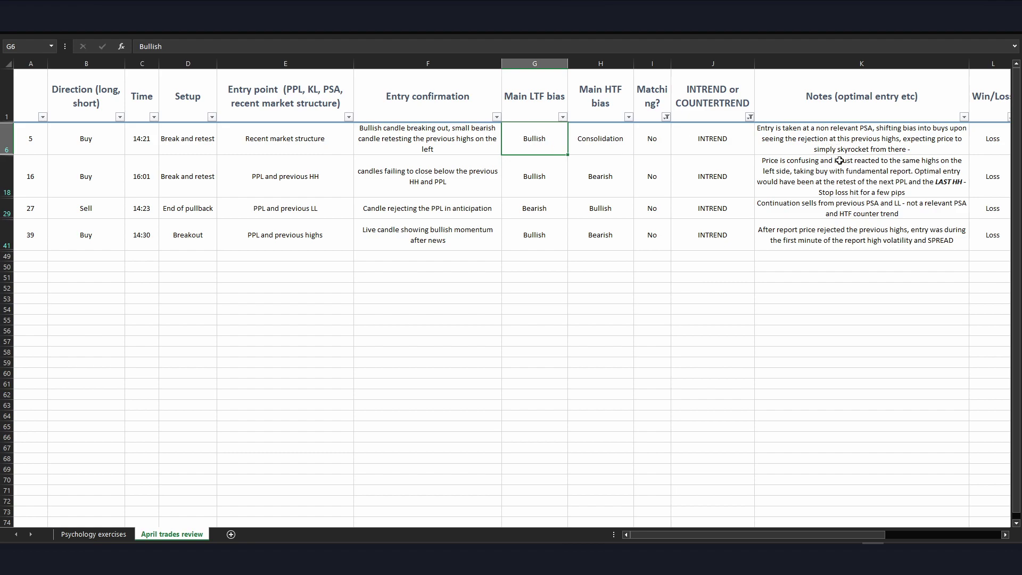
# Step: Append "**Price was not in a clear direction yet**" to trade 5's notes
pyautogui.doubleClick(914, 148)
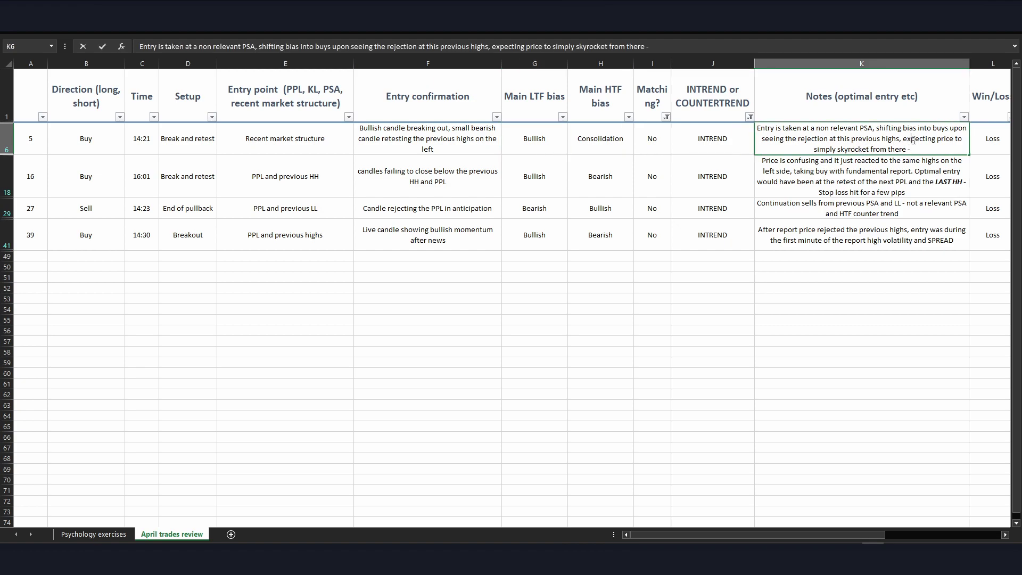
pyautogui.write('**Price was not in a clear direction yet')
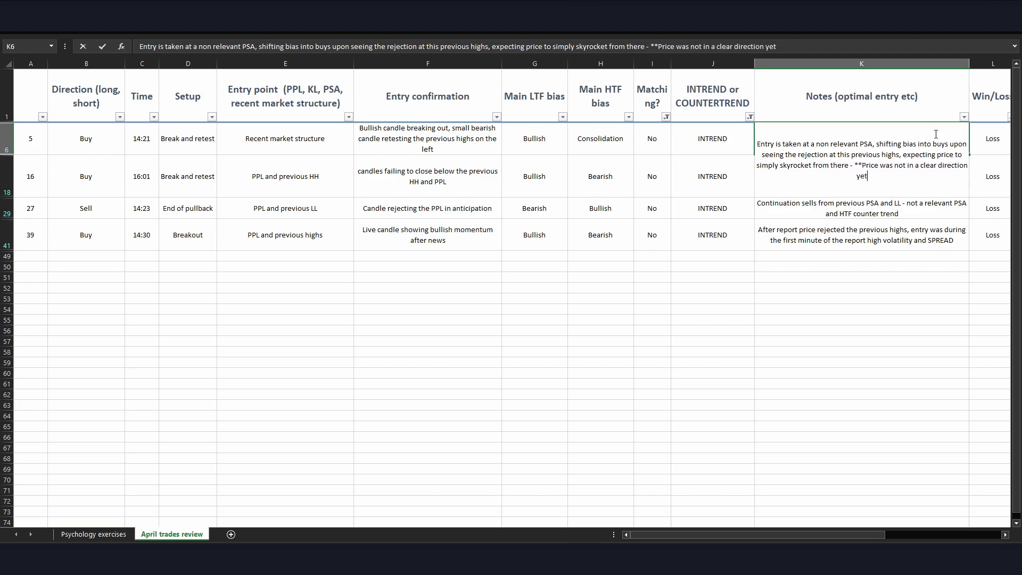
pyautogui.write('**')
pyautogui.click(888, 235)
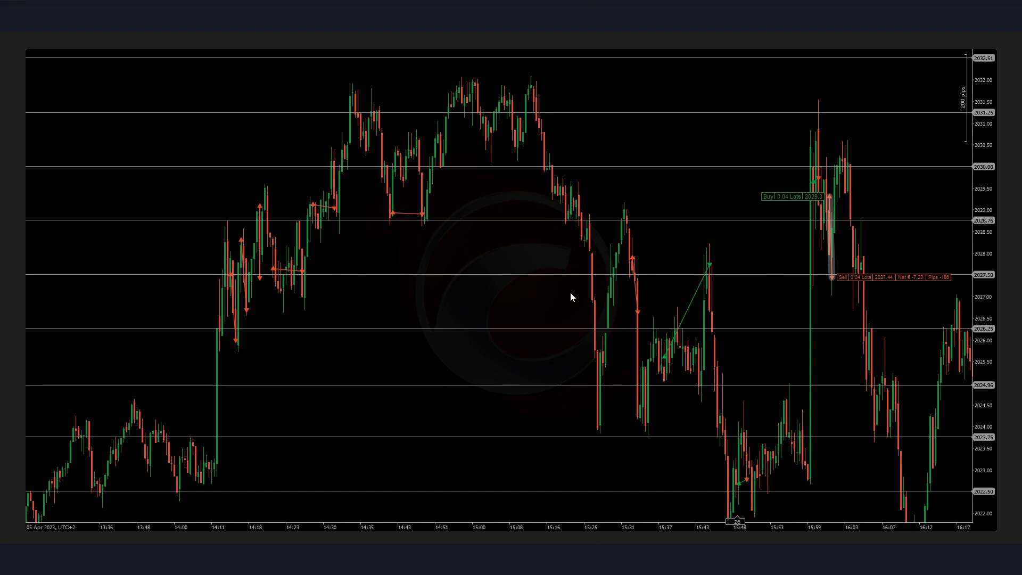
# Step: Box the highs between 2031.25 and about 2032 in red across trade 16's 5 April chart
pyautogui.moveTo(791, 475); pyautogui.dragTo(814, 98)
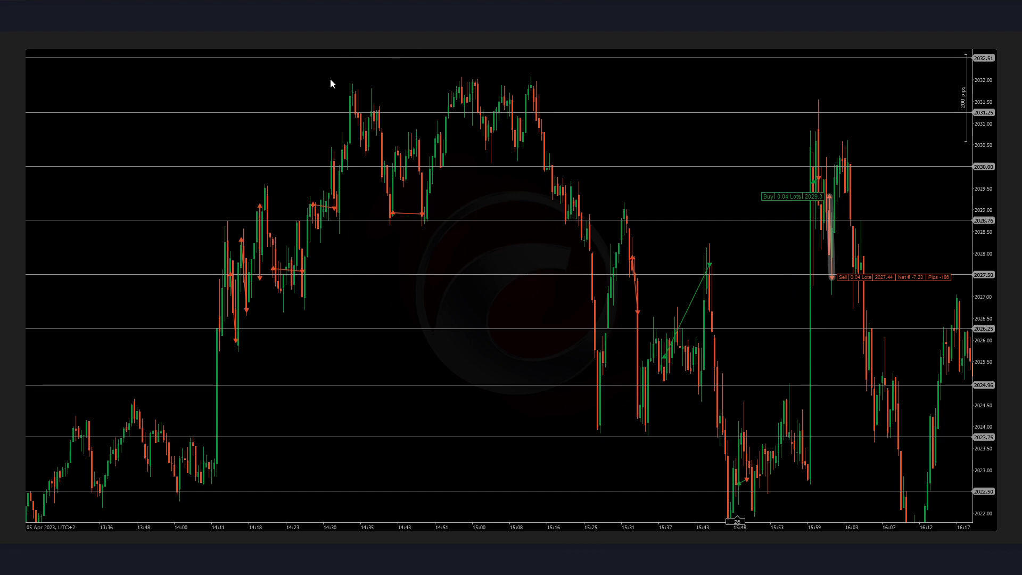
pyautogui.moveTo(334, 82); pyautogui.dragTo(945, 86)
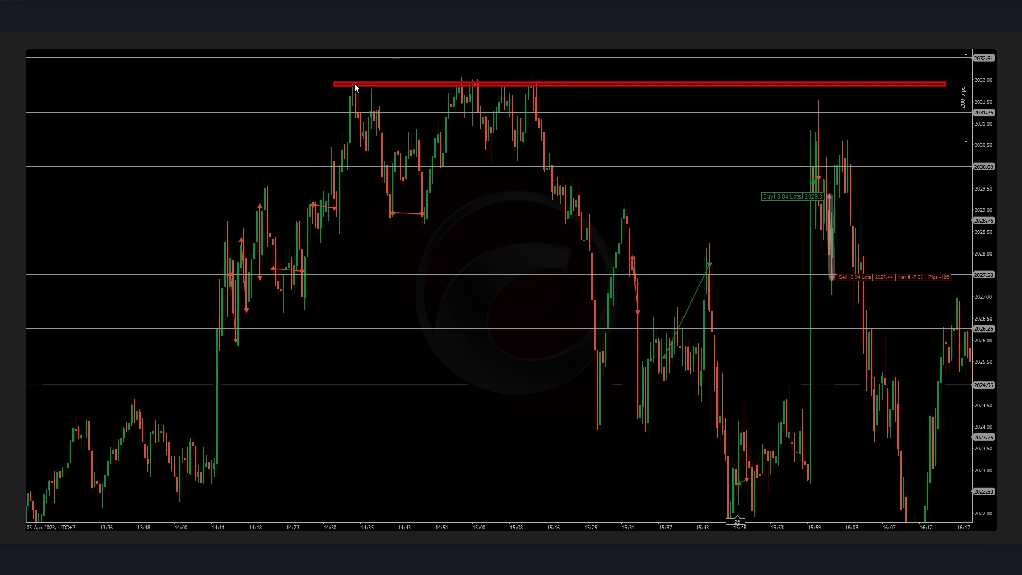
pyautogui.moveTo(356, 104); pyautogui.dragTo(939, 114)
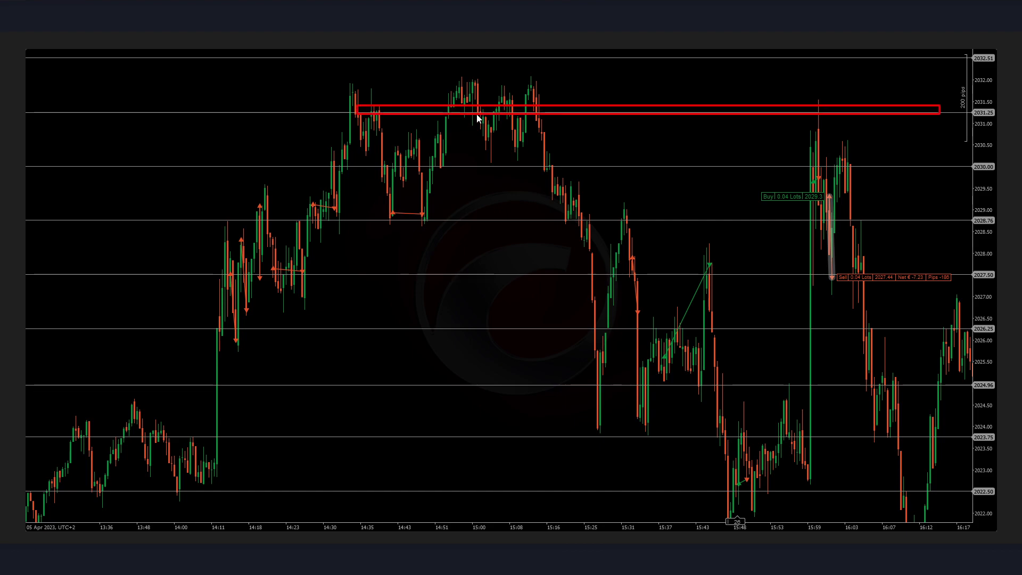
pyautogui.moveTo(338, 76); pyautogui.dragTo(937, 112)
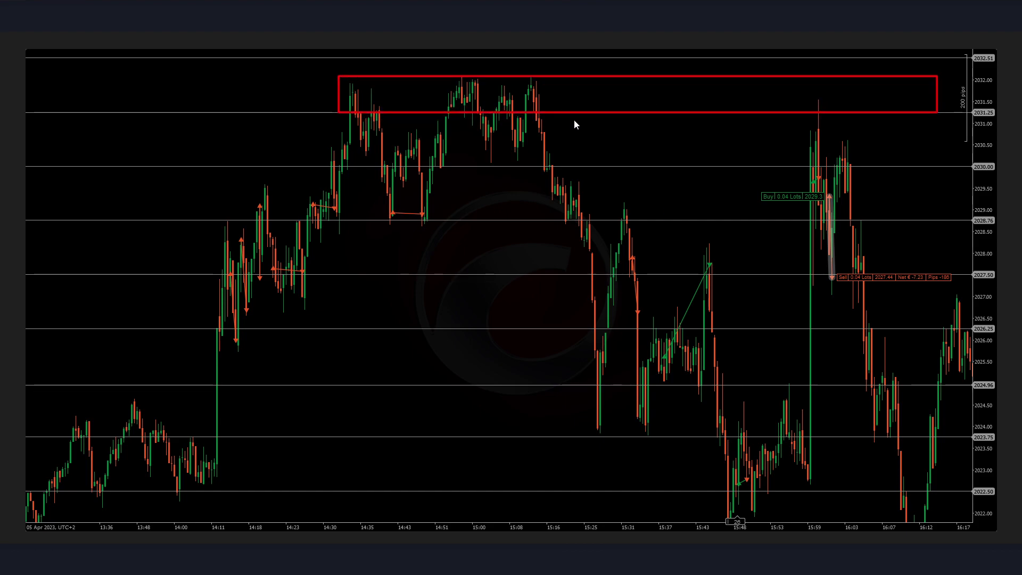
# Step: Box the descending lower highs and the buy entry in red, and draw a red line along the 2028.76 level
pyautogui.moveTo(612, 206); pyautogui.dragTo(736, 274)
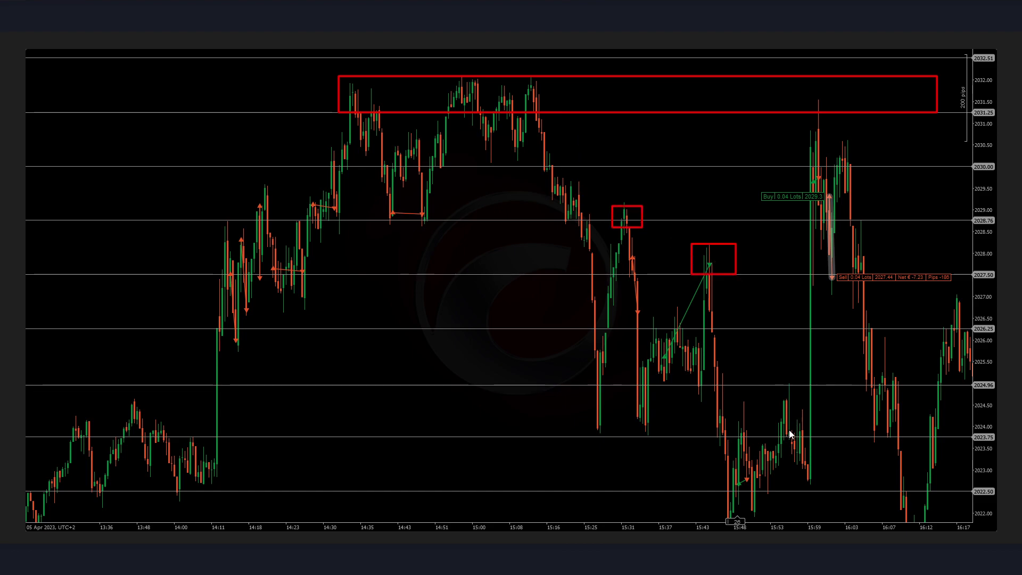
pyautogui.moveTo(539, 156)
pyautogui.mouseDown()
pyautogui.moveTo(551, 174)
pyautogui.moveTo(588, 178)
pyautogui.mouseUp()
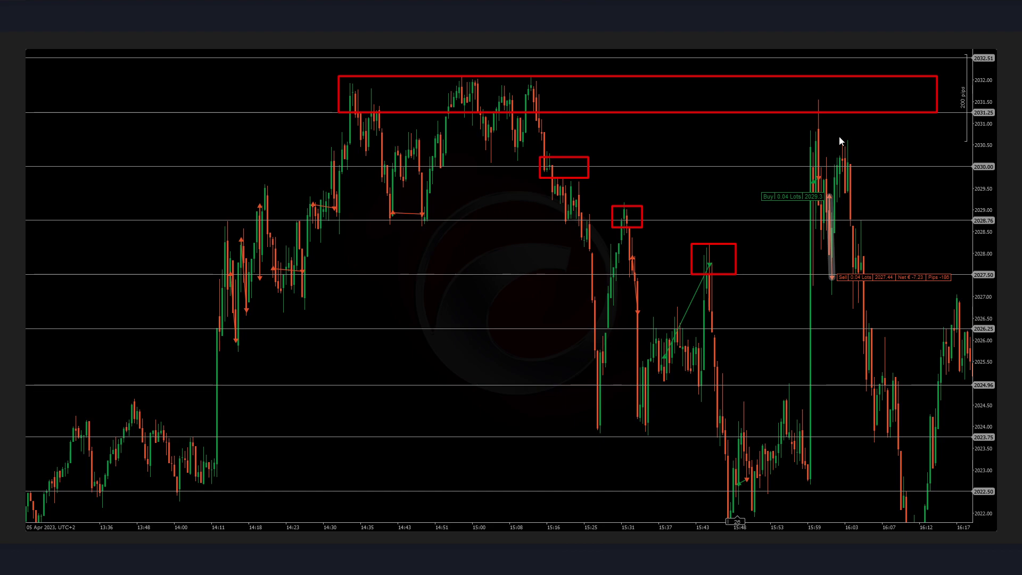
pyautogui.moveTo(820, 188); pyautogui.dragTo(840, 208)
pyautogui.moveTo(601, 222); pyautogui.dragTo(905, 222)
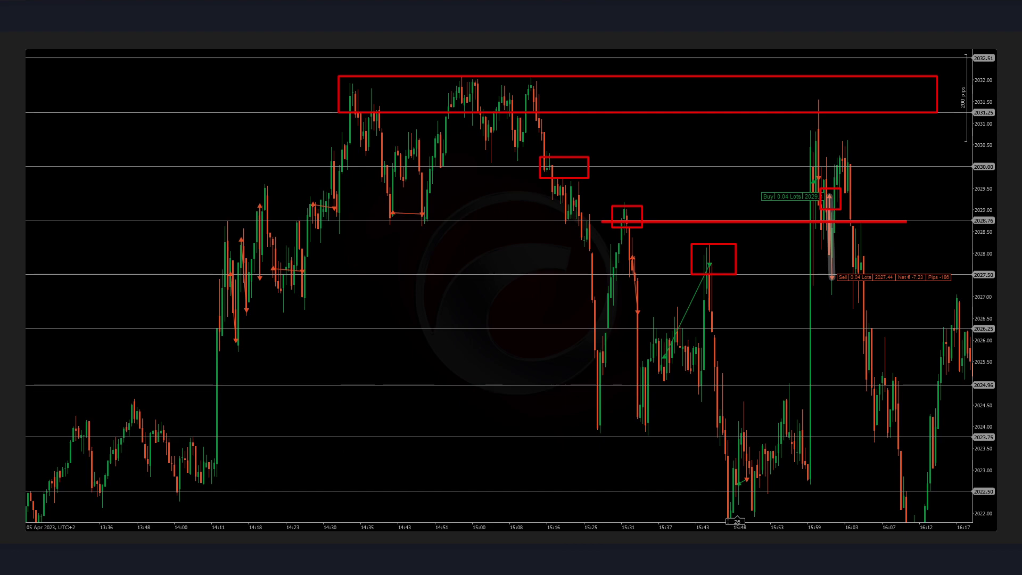
# Step: Try boxing the lows between 15:25 and 15:50 in yellow and undo the boxes
pyautogui.moveTo(656, 345); pyautogui.dragTo(682, 376)
pyautogui.moveTo(558, 417); pyautogui.dragTo(588, 439)
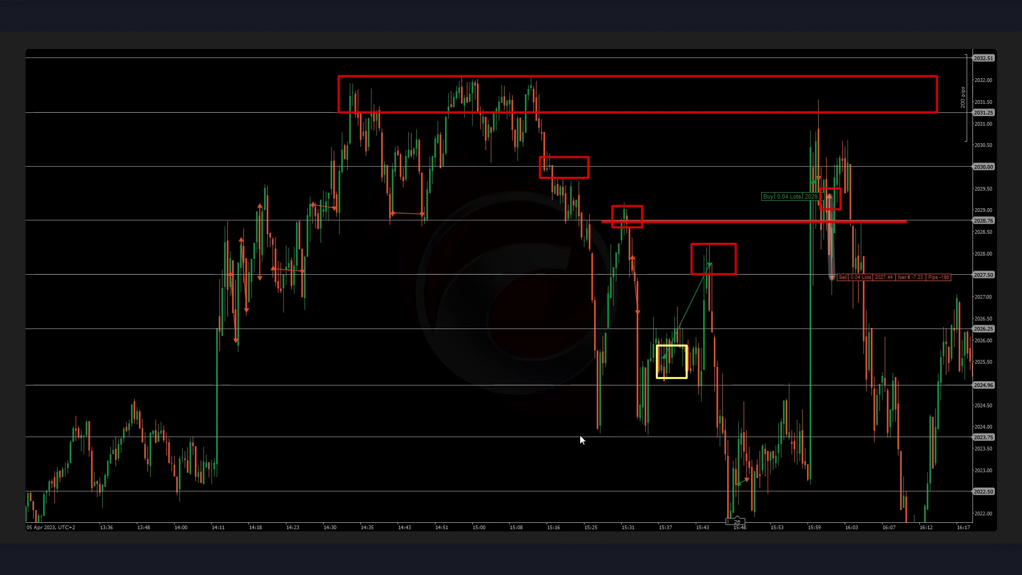
pyautogui.hotkey('ctrl', 'z')
pyautogui.hotkey('ctrl', 'z')
pyautogui.hotkey('ctrl', 'z')
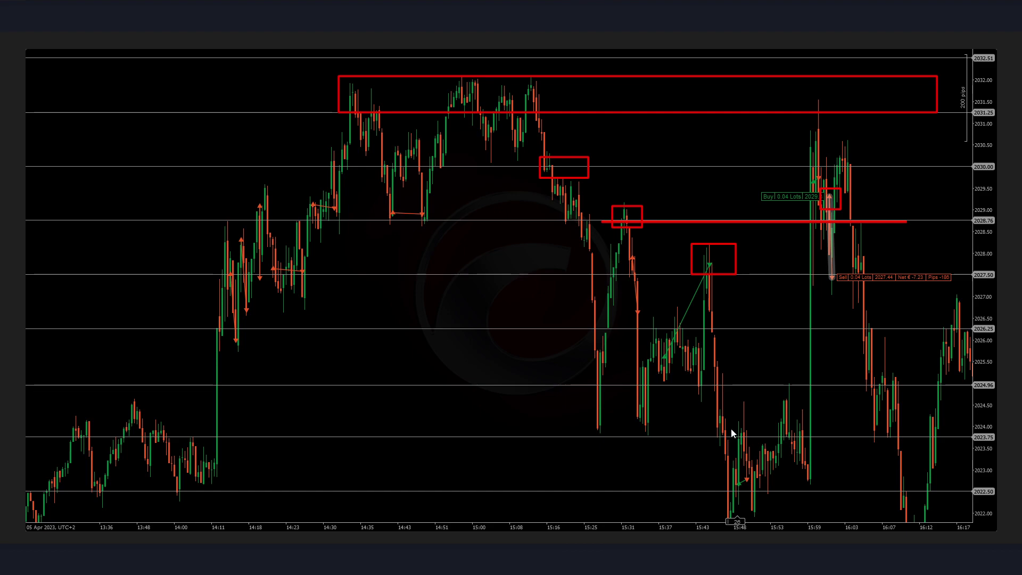
pyautogui.moveTo(729, 468); pyautogui.dragTo(762, 516)
pyautogui.hotkey('ctrl', 'z')
# Step: Try marking the steep rise before the 5 April buy entry and undo the marks
pyautogui.moveTo(804, 410); pyautogui.dragTo(799, 150)
pyautogui.hotkey('ctrl', 'z')
pyautogui.hotkey('ctrl', 'z')
pyautogui.moveTo(809, 484); pyautogui.dragTo(809, 126)
pyautogui.hotkey('ctrl', 'z')
# Step: Mark the 2028.76 level in yellow across the earlier structure and outline the drop from the highs to the lows near 2023.75
pyautogui.moveTo(772, 94); pyautogui.dragTo(774, 218)
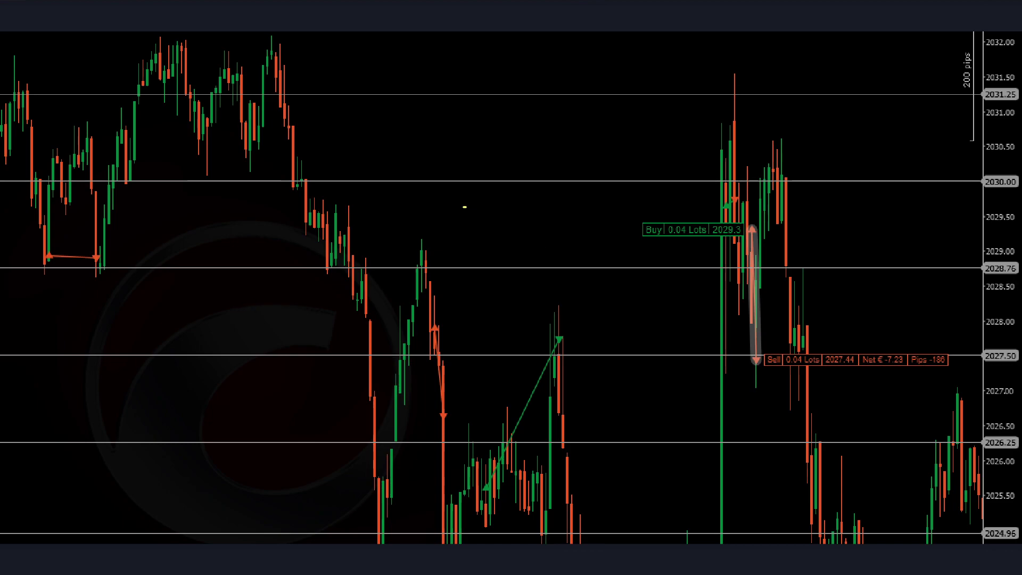
pyautogui.scroll(-2, 621, 285)
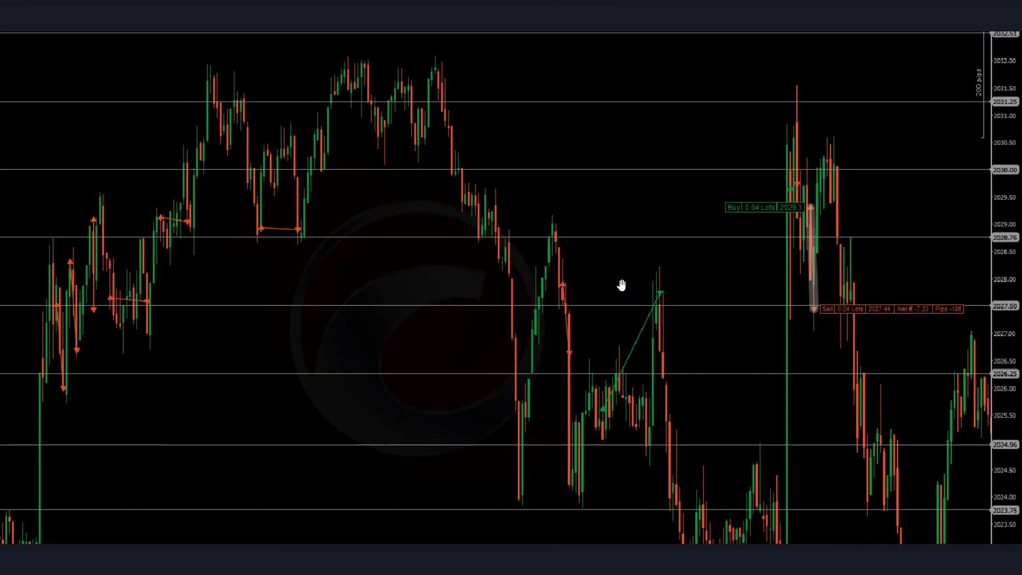
pyautogui.scroll(-2, 590, 311)
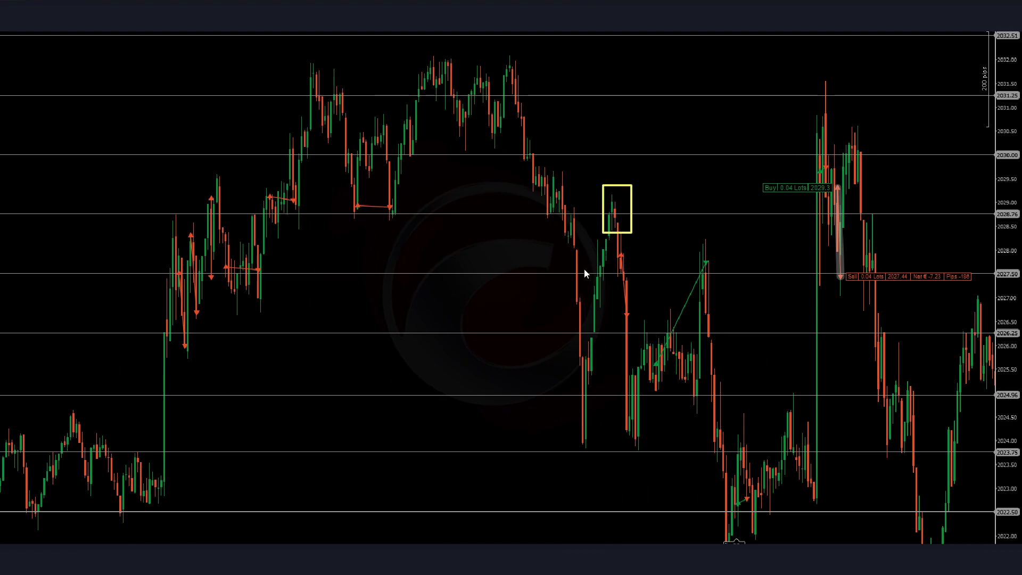
pyautogui.moveTo(272, 210); pyautogui.dragTo(770, 213)
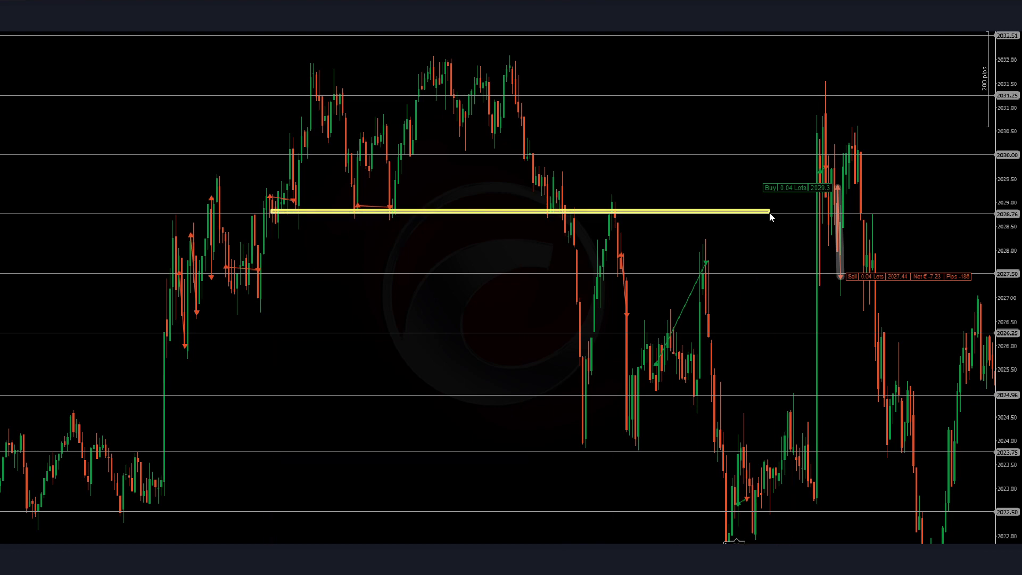
pyautogui.moveTo(438, 68); pyautogui.dragTo(634, 450)
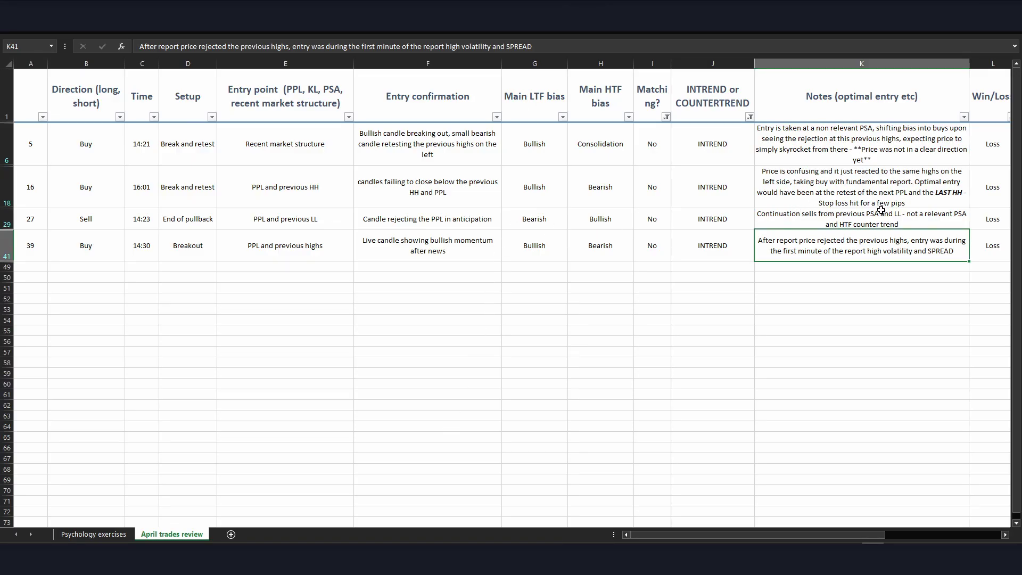
# Step: Review trade 16's notes, followed by trade 27's setup, entry details, LTF bias and HTF bias
pyautogui.click(825, 176)
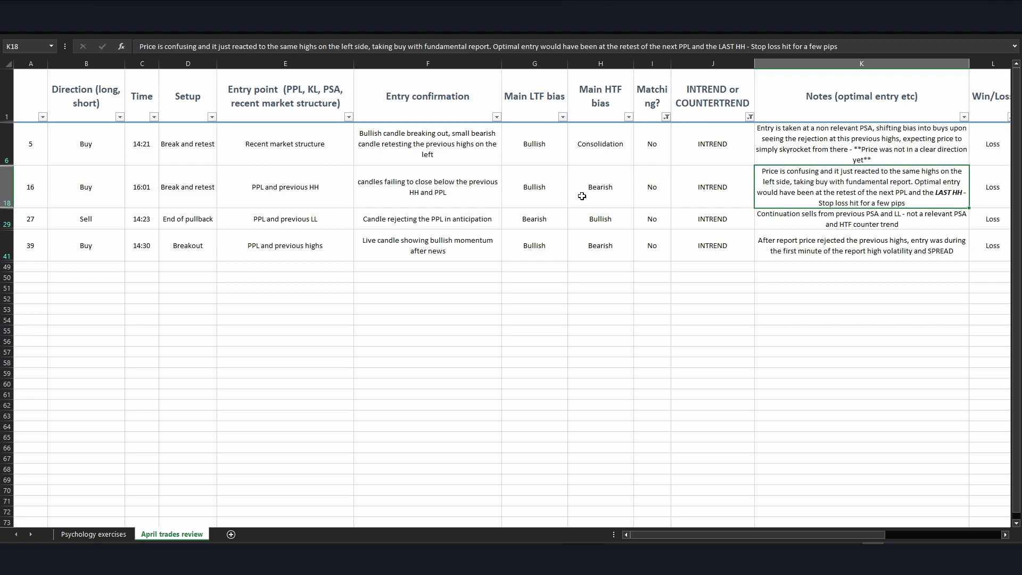
pyautogui.click(35, 216)
pyautogui.moveTo(35, 216); pyautogui.dragTo(447, 220)
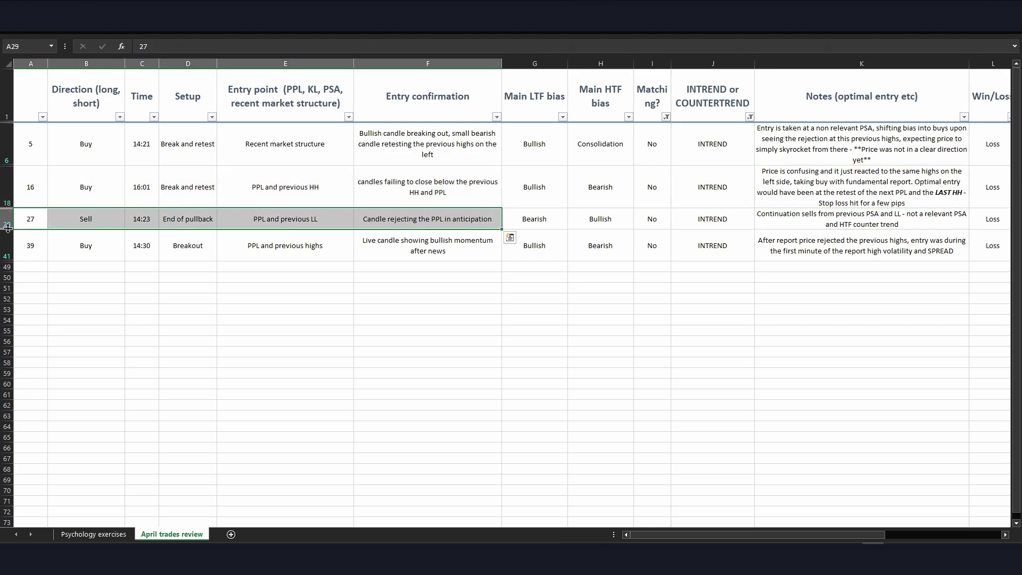
pyautogui.click(560, 225)
pyautogui.click(591, 224)
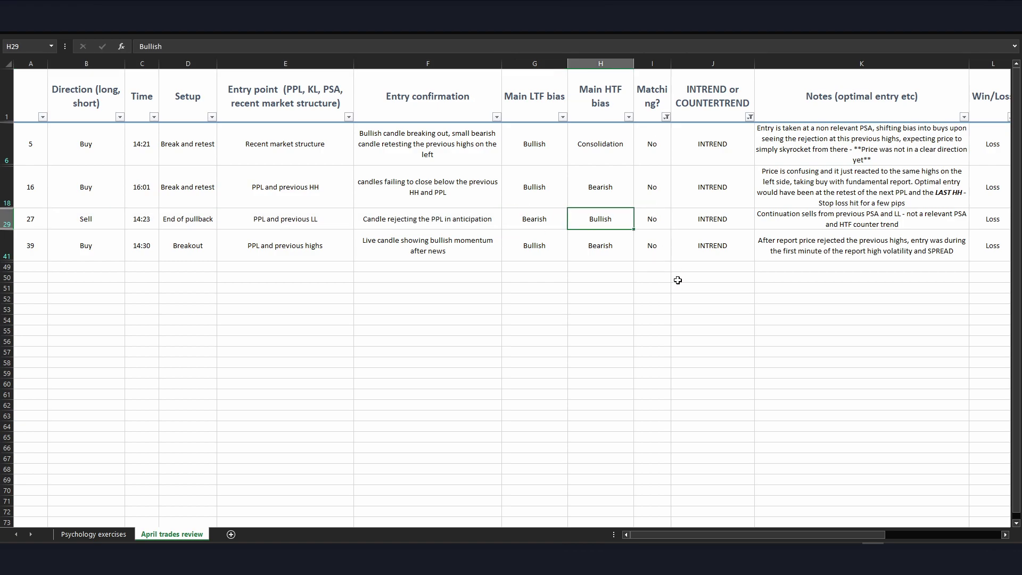
# Step: Bring up trade 27's 10 April chart and mark the 1999.99 level in yellow beneath the earlier lows
pyautogui.click(655, 219)
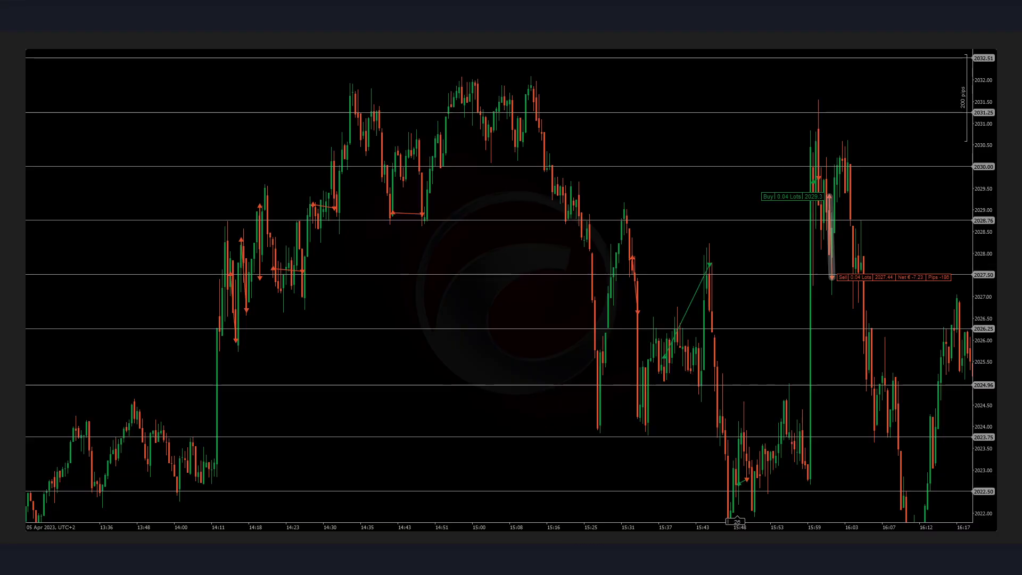
pyautogui.click(1011, 291)
pyautogui.click(1011, 290)
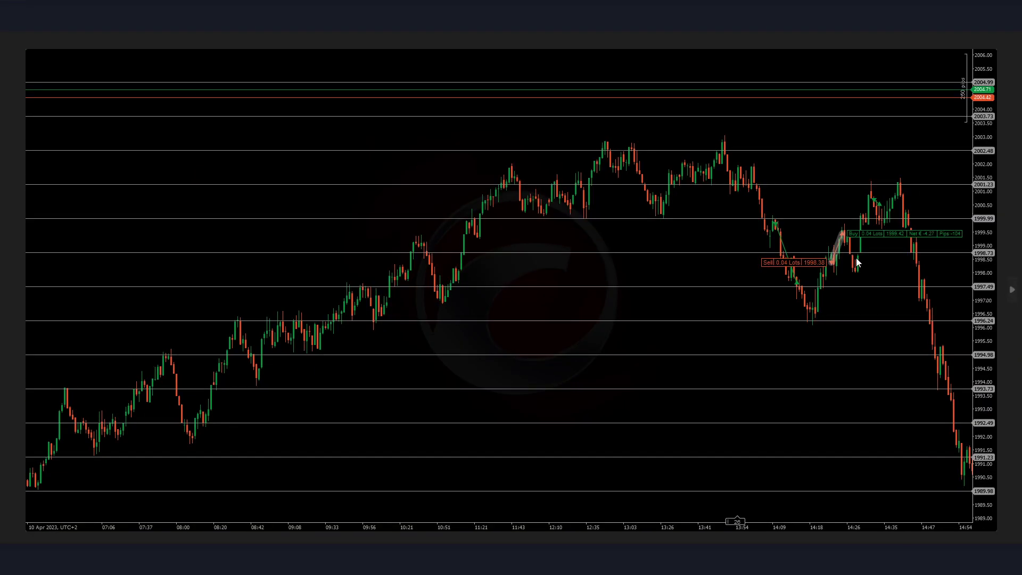
pyautogui.rightClick(831, 272)
pyautogui.click(774, 275)
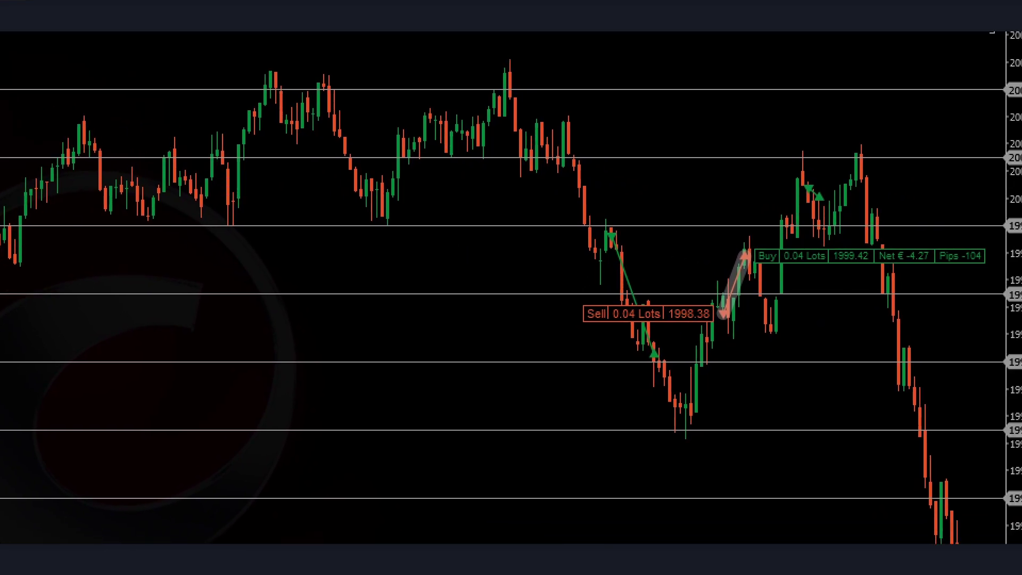
pyautogui.moveTo(28, 225); pyautogui.dragTo(629, 226)
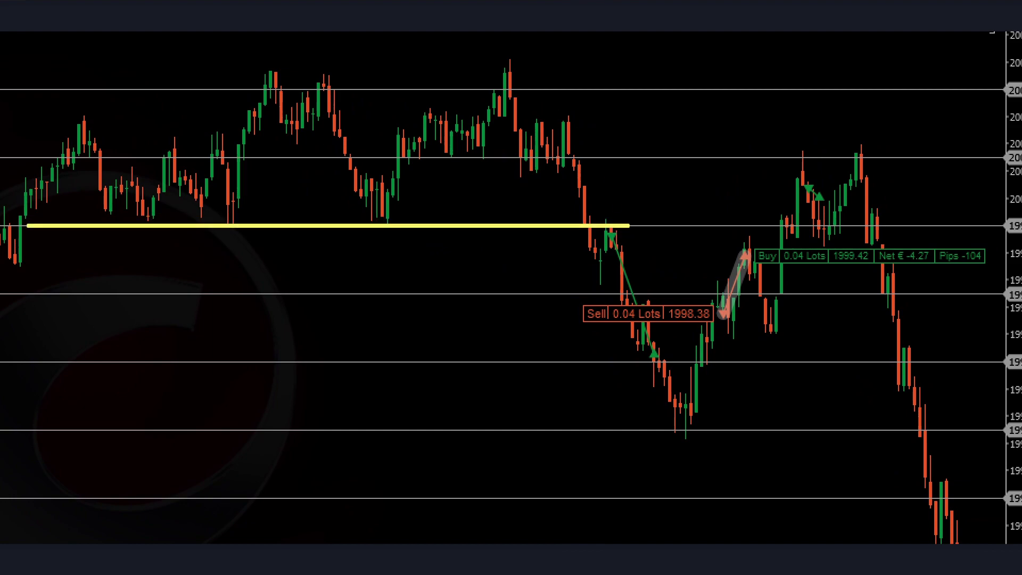
# Step: Box in red the drop below the 1999.99 level, the earlier highs, the two later highs and the sell entry area
pyautogui.moveTo(606, 228); pyautogui.dragTo(689, 434)
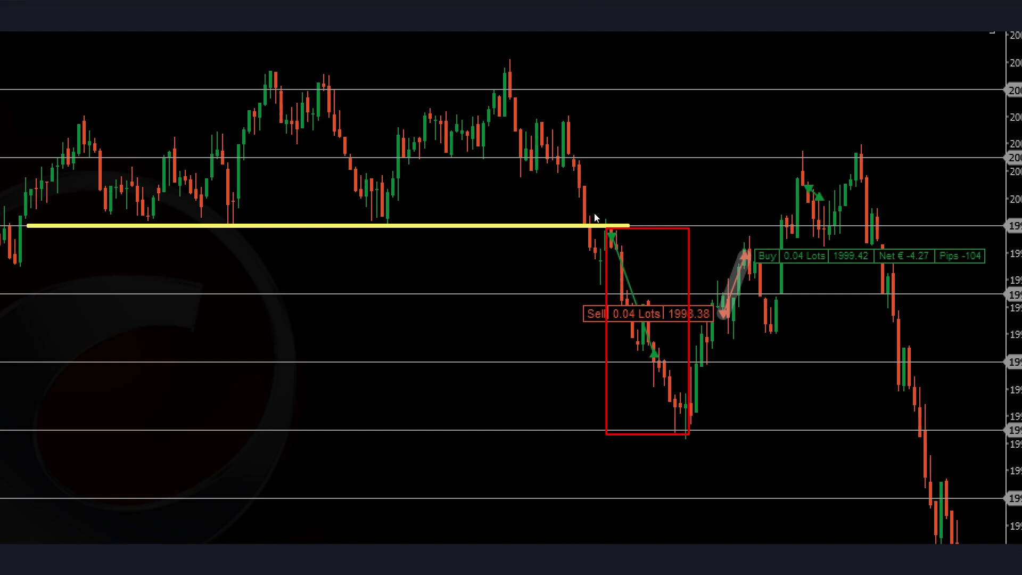
pyautogui.moveTo(233, 70); pyautogui.dragTo(558, 91)
pyautogui.moveTo(771, 141); pyautogui.dragTo(935, 192)
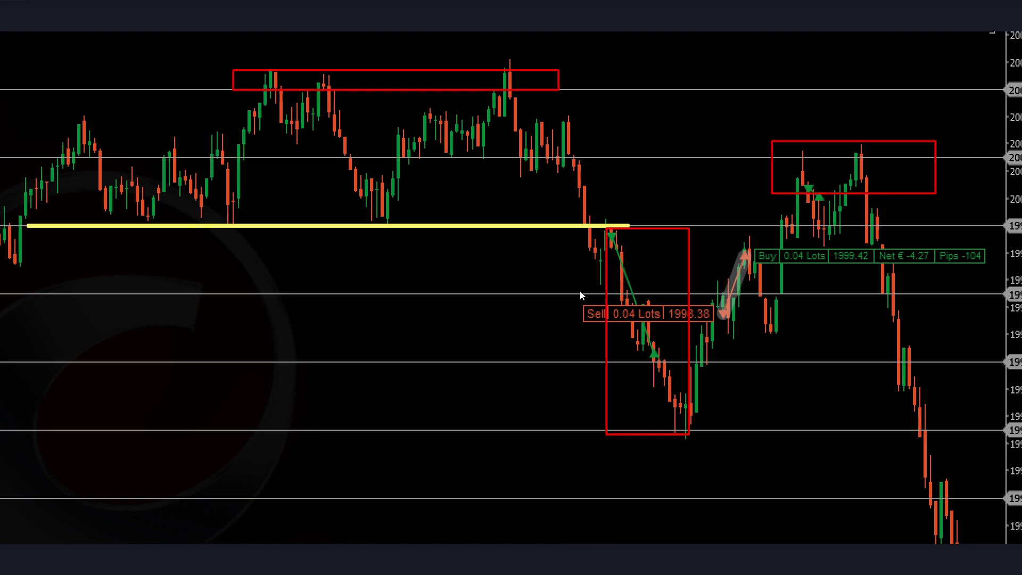
pyautogui.moveTo(579, 296); pyautogui.dragTo(741, 339)
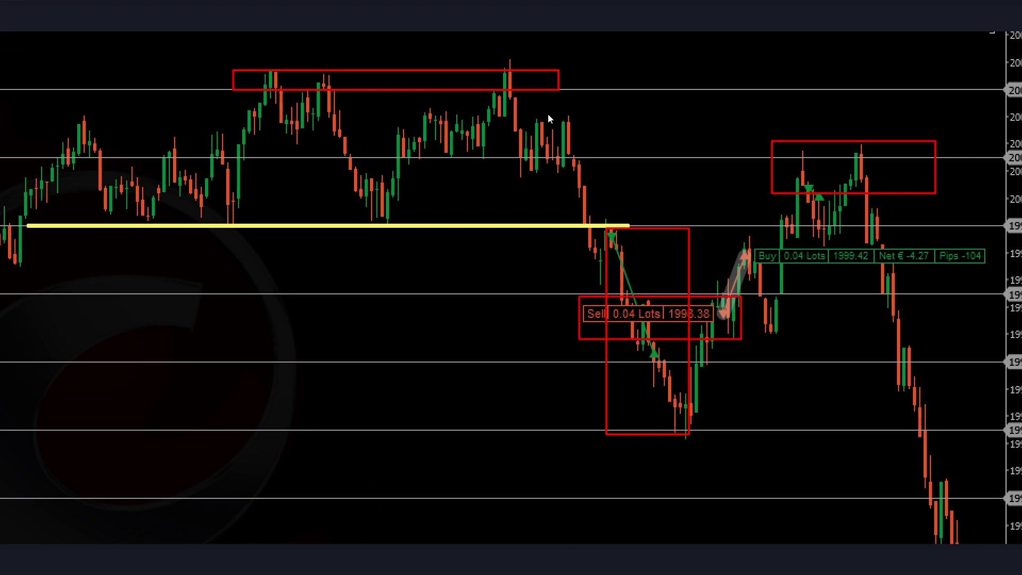
# Step: Try outlining the fall from the main high, the rebound from the low and the sell entry level, undoing each mark
pyautogui.moveTo(502, 65); pyautogui.dragTo(603, 430)
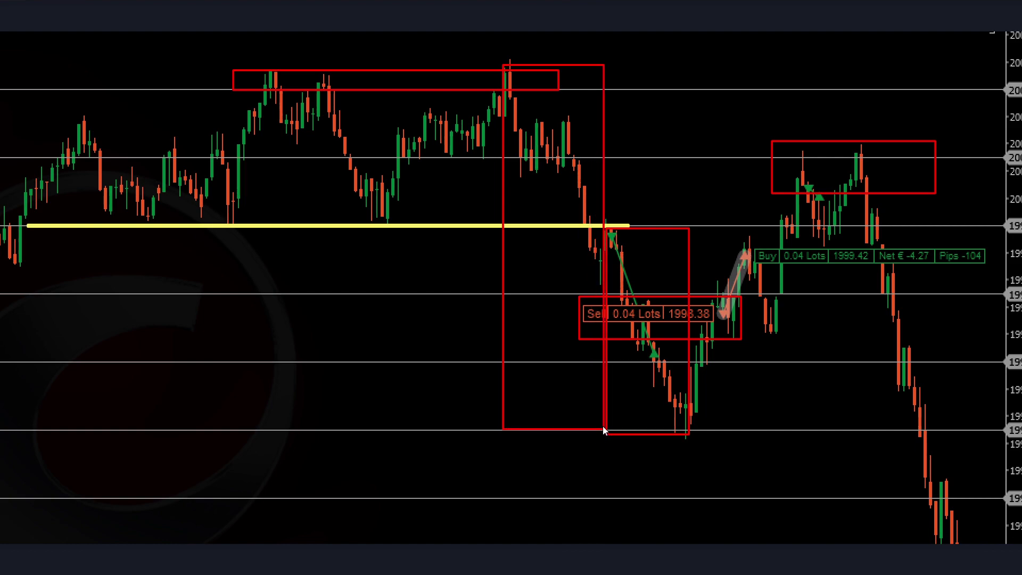
pyautogui.press('BackSpace')
pyautogui.moveTo(606, 225); pyautogui.dragTo(693, 431)
pyautogui.press('BackSpace')
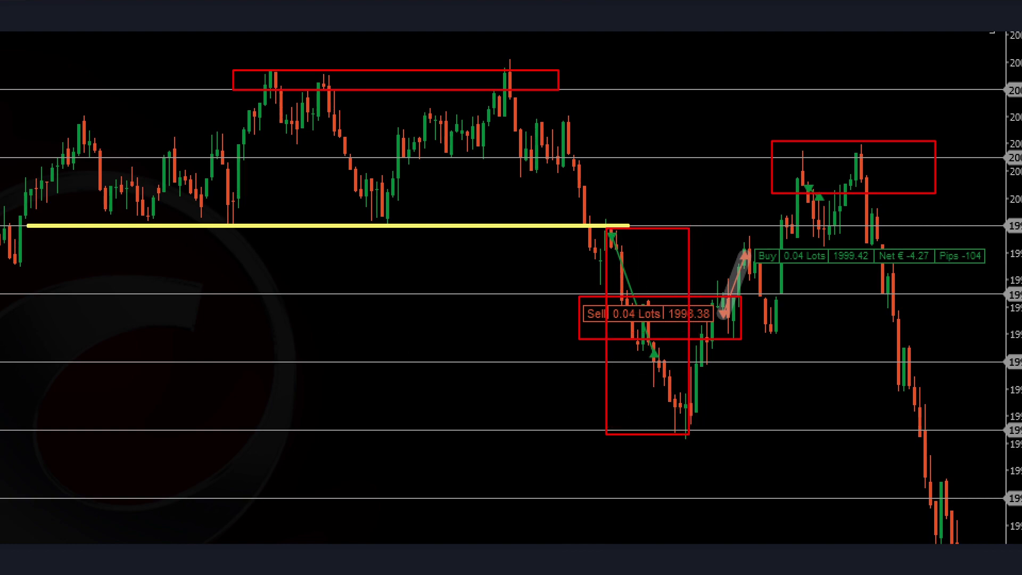
pyautogui.moveTo(690, 425); pyautogui.dragTo(724, 313)
pyautogui.press('BackSpace')
pyautogui.moveTo(610, 314); pyautogui.dragTo(788, 320)
pyautogui.press('BackSpace')
# Step: Try boxing the two later highs and the earlier fall in yellow, and undo all the boxes on the chart
pyautogui.moveTo(764, 150); pyautogui.dragTo(960, 207)
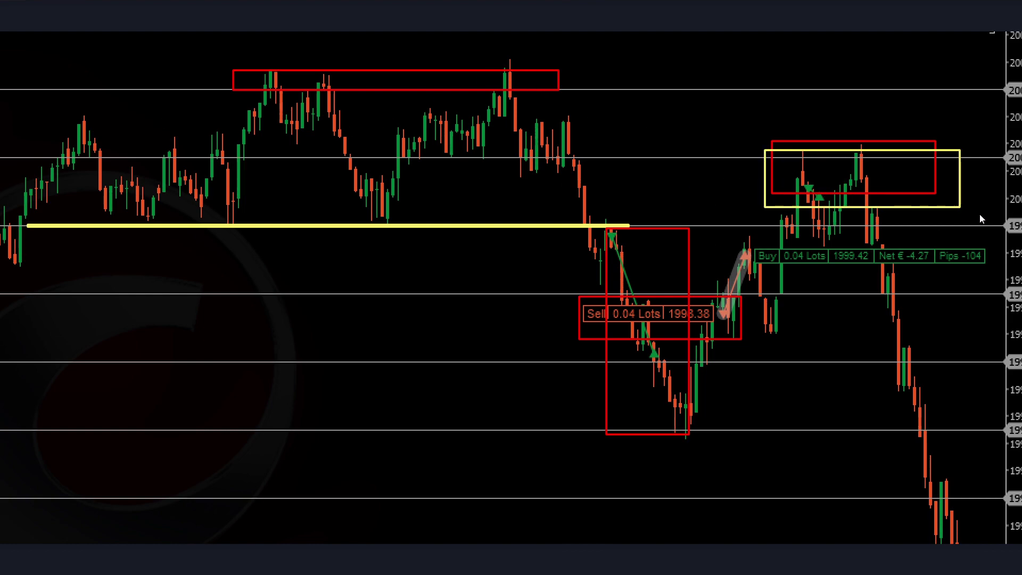
pyautogui.moveTo(421, 60); pyautogui.dragTo(698, 427)
pyautogui.press('BackSpace')
pyautogui.press('BackSpace')
pyautogui.press('BackSpace')
pyautogui.press('BackSpace')
pyautogui.press('BackSpace')
pyautogui.press('BackSpace')
pyautogui.press('BackSpace')
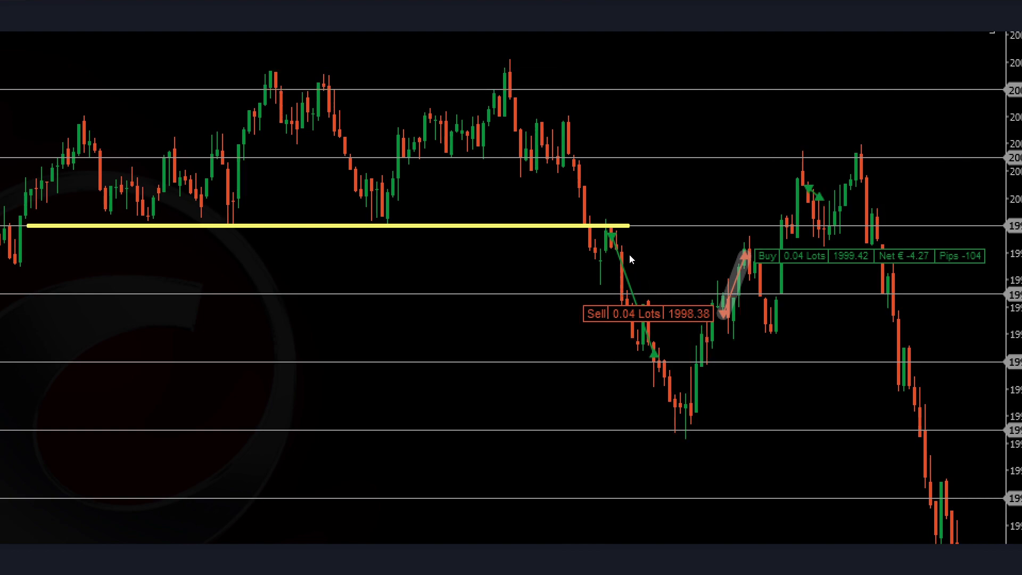
# Step: Try marking the candles before the sell entry and boxing the two later highs in yellow, and undo the marks
pyautogui.moveTo(707, 272); pyautogui.dragTo(724, 318)
pyautogui.press('BackSpace')
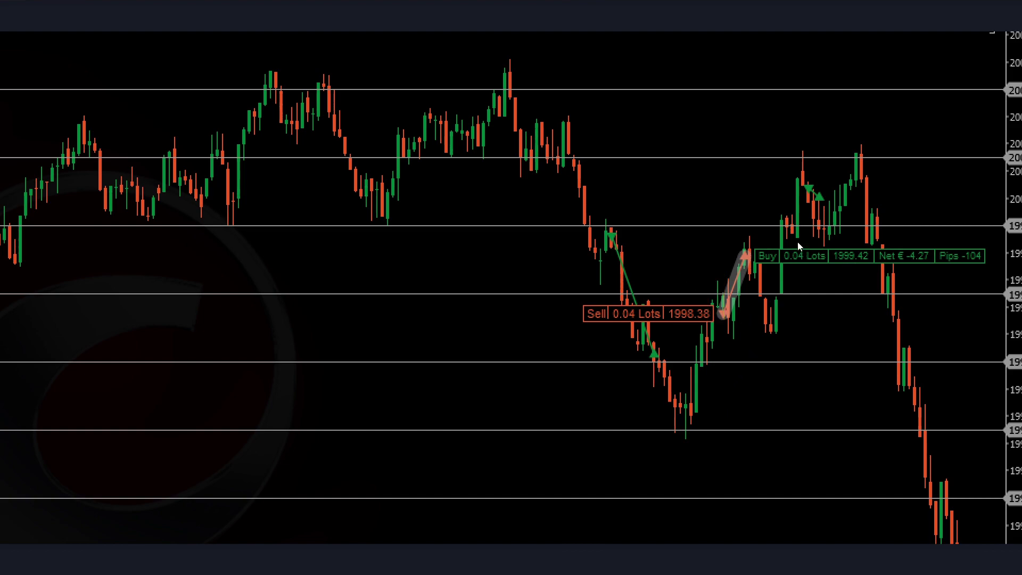
pyautogui.moveTo(789, 137); pyautogui.dragTo(882, 248)
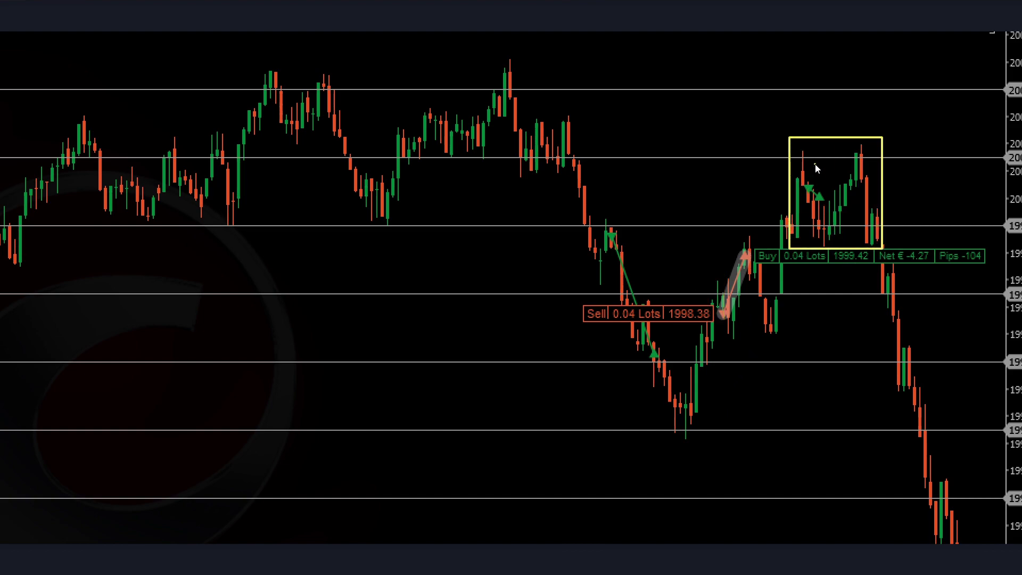
pyautogui.press('BackSpace')
# Step: Try boxing the decline from the two later highs and the price action around the sell trade, and undo the boxes
pyautogui.moveTo(790, 143); pyautogui.dragTo(935, 434)
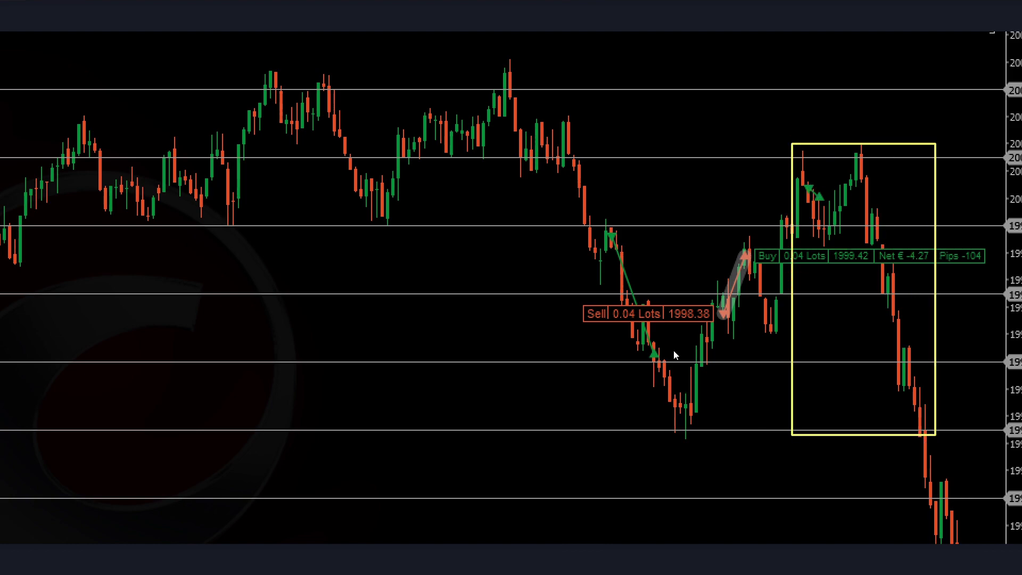
pyautogui.moveTo(723, 251); pyautogui.dragTo(771, 311)
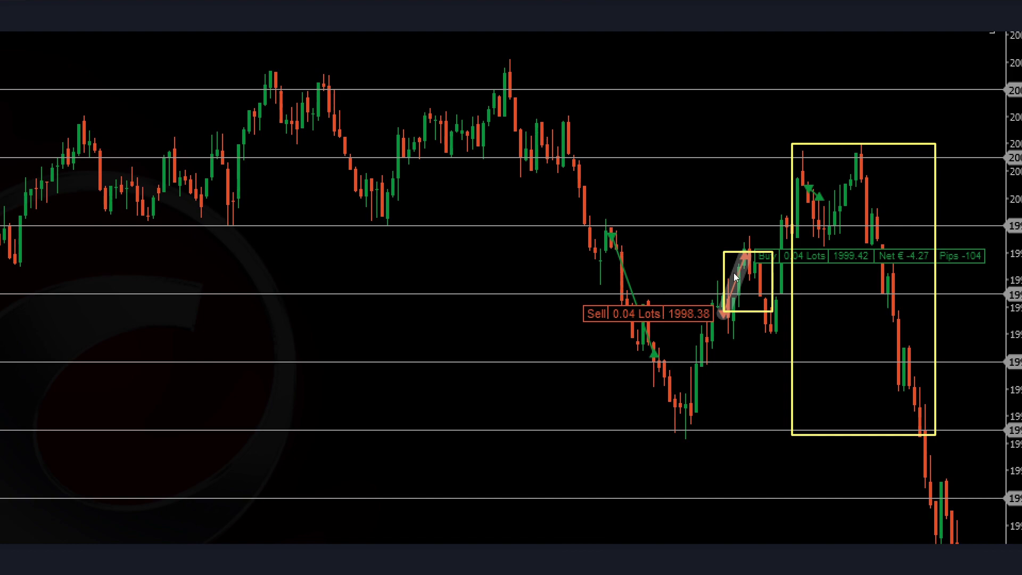
pyautogui.press('BackSpace')
pyautogui.press('BackSpace')
pyautogui.click(465, 206)
pyautogui.moveTo(717, 221); pyautogui.dragTo(830, 343)
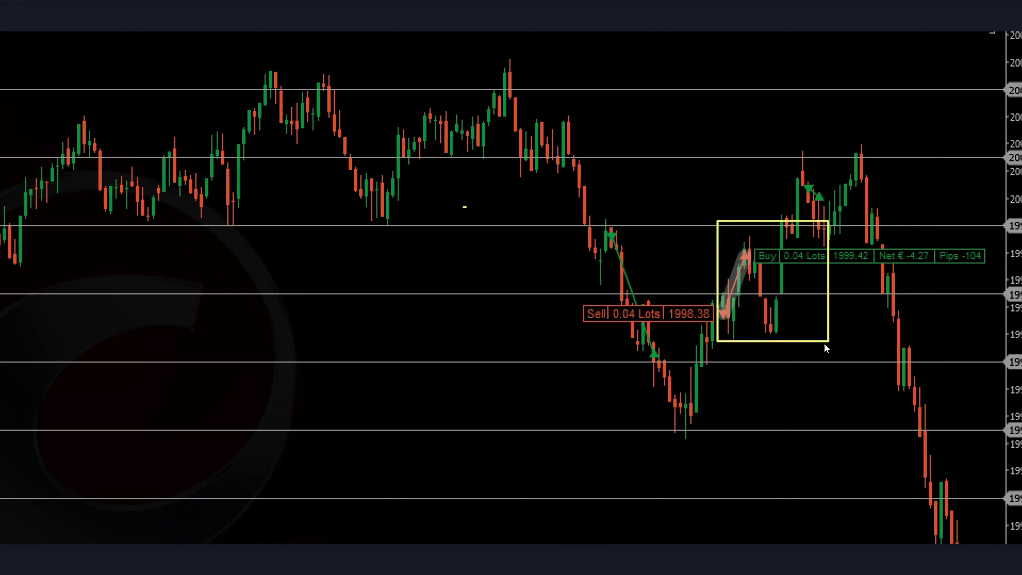
pyautogui.press('BackSpace')
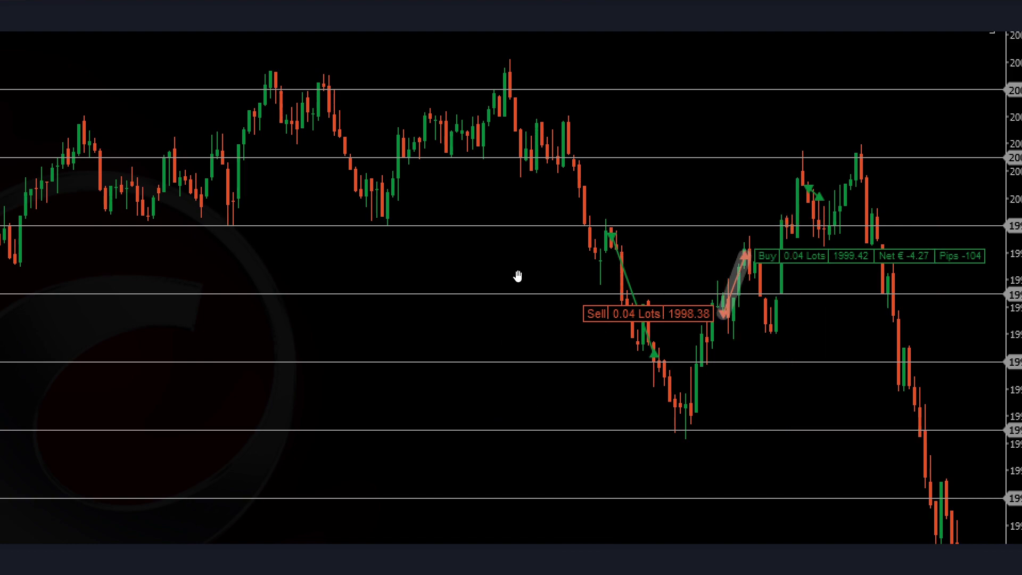
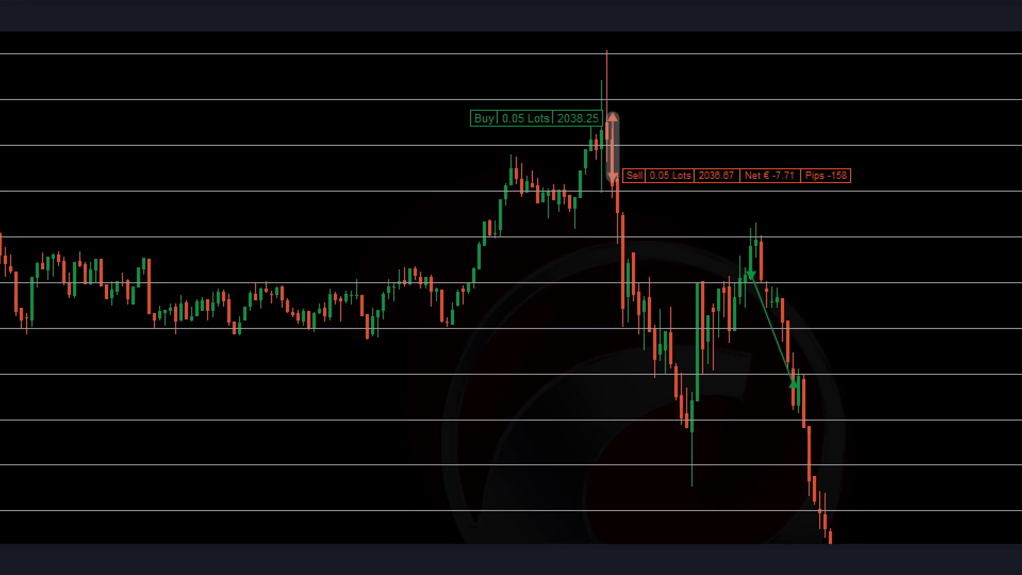
# Step: Try marking the second high and the sell move from it on the 2038.25 buy trade's chart, and undo the marks
pyautogui.moveTo(722, 219); pyautogui.dragTo(783, 290)
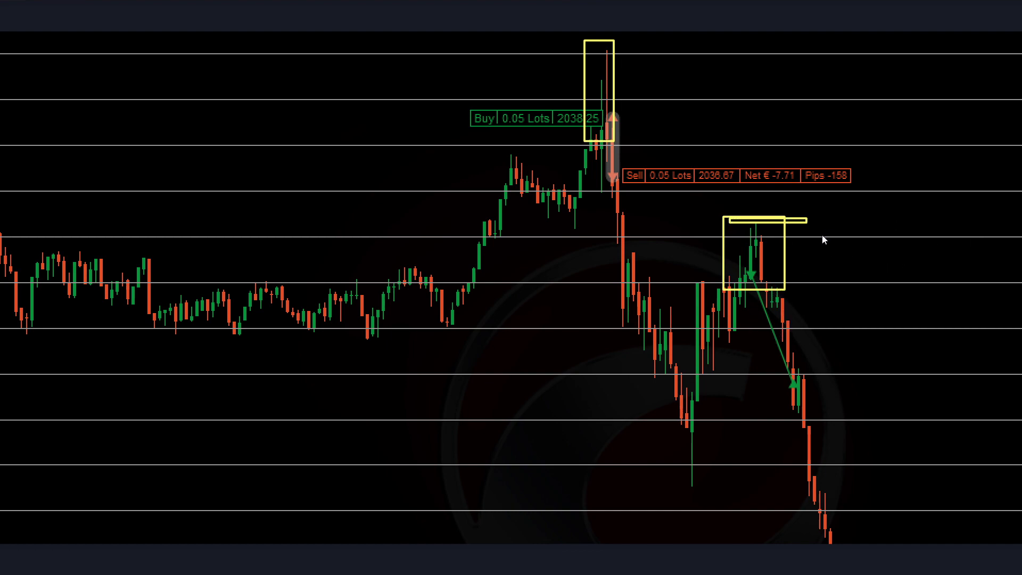
pyautogui.hotkey('ctrl', 'z')
pyautogui.hotkey('ctrl', 'z')
pyautogui.moveTo(753, 278); pyautogui.dragTo(770, 225)
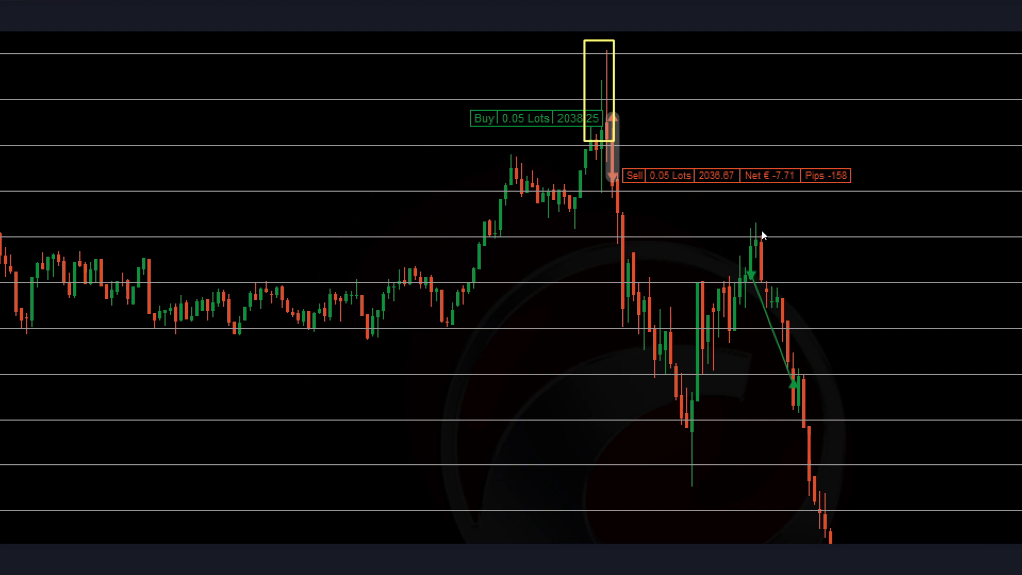
pyautogui.moveTo(737, 273); pyautogui.dragTo(799, 406)
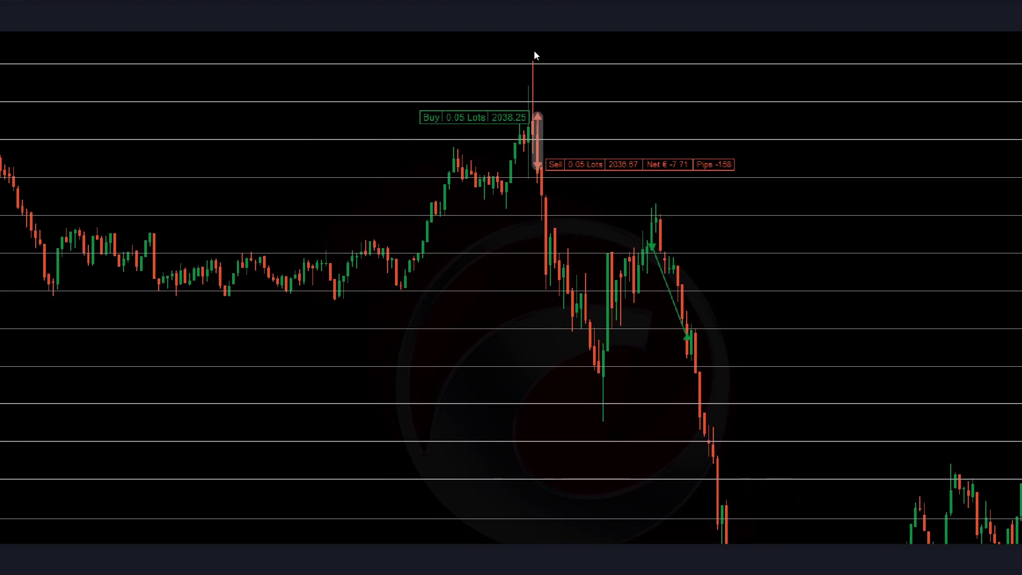
# Step: Try outlining the drop from the spike high, the earlier support line and the rebound before the second drop, and clear the marks
pyautogui.moveTo(532, 61); pyautogui.dragTo(594, 423)
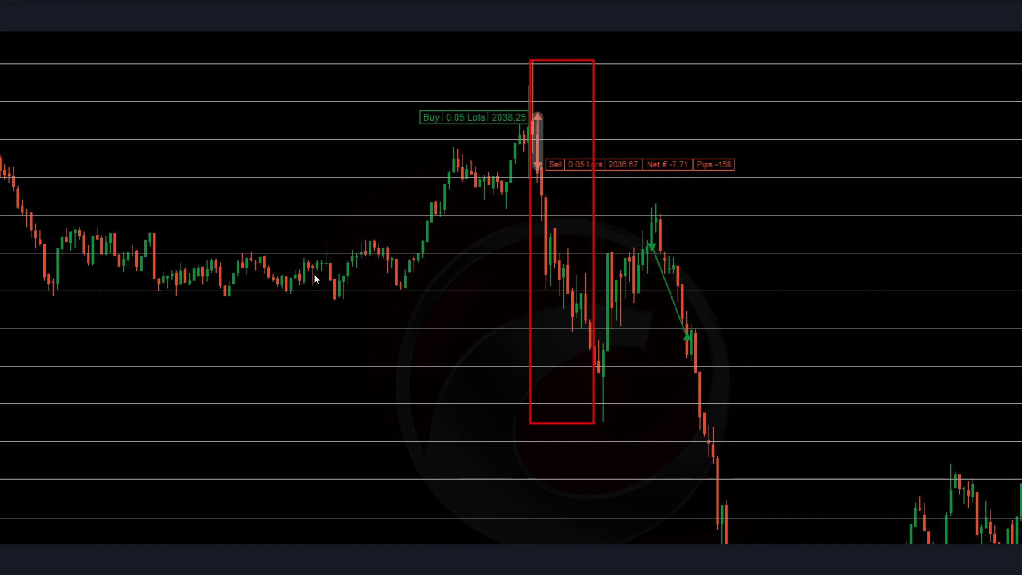
pyautogui.moveTo(41, 292); pyautogui.dragTo(853, 292)
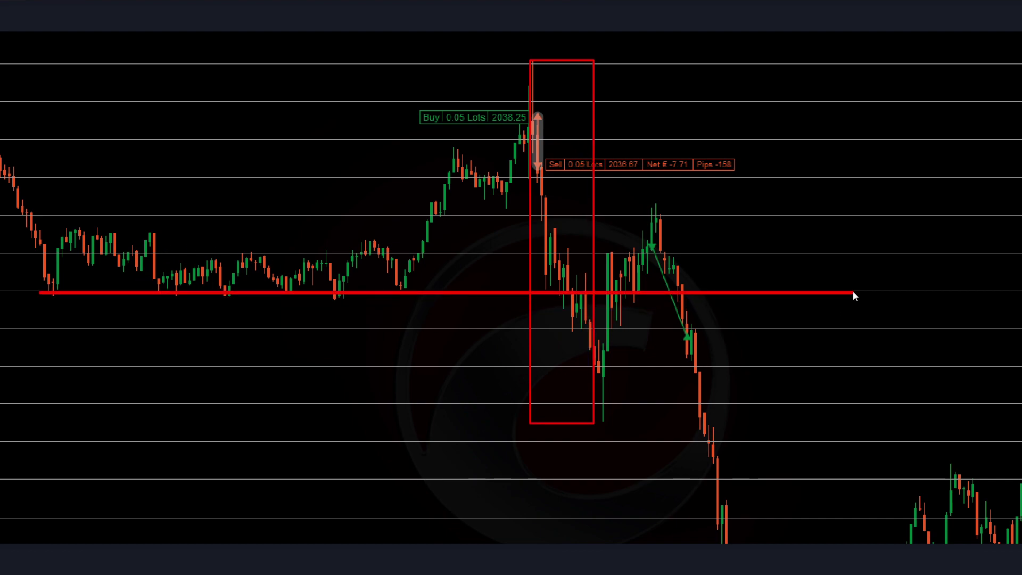
pyautogui.hotkey('ctrl', 'z')
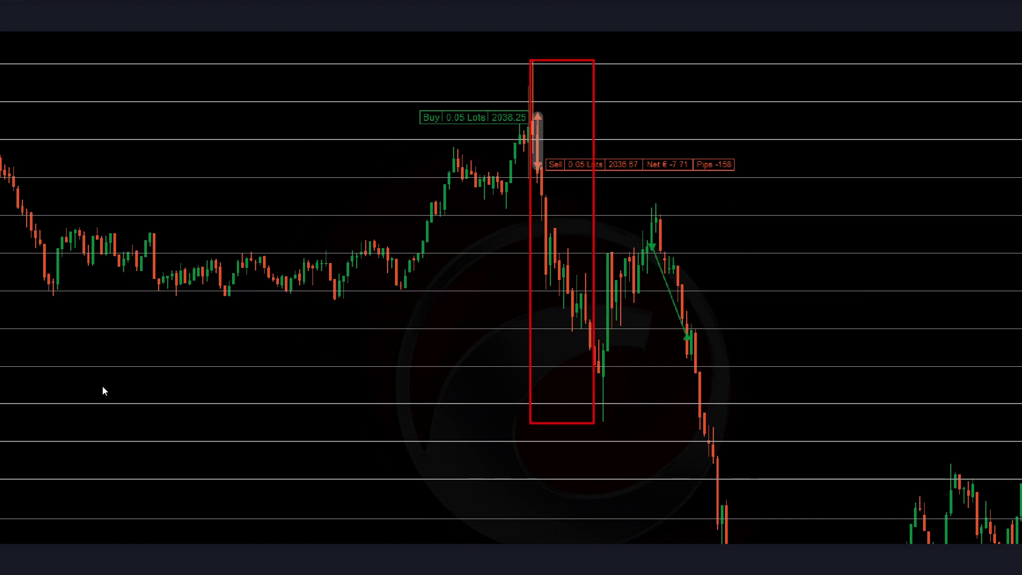
pyautogui.moveTo(597, 424); pyautogui.dragTo(679, 211)
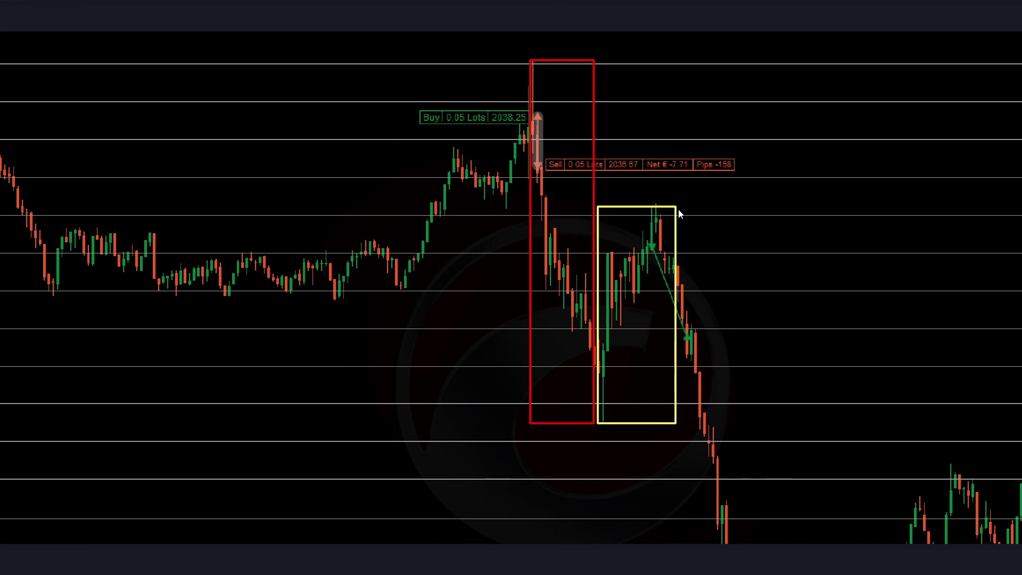
pyautogui.moveTo(651, 259); pyautogui.dragTo(785, 523)
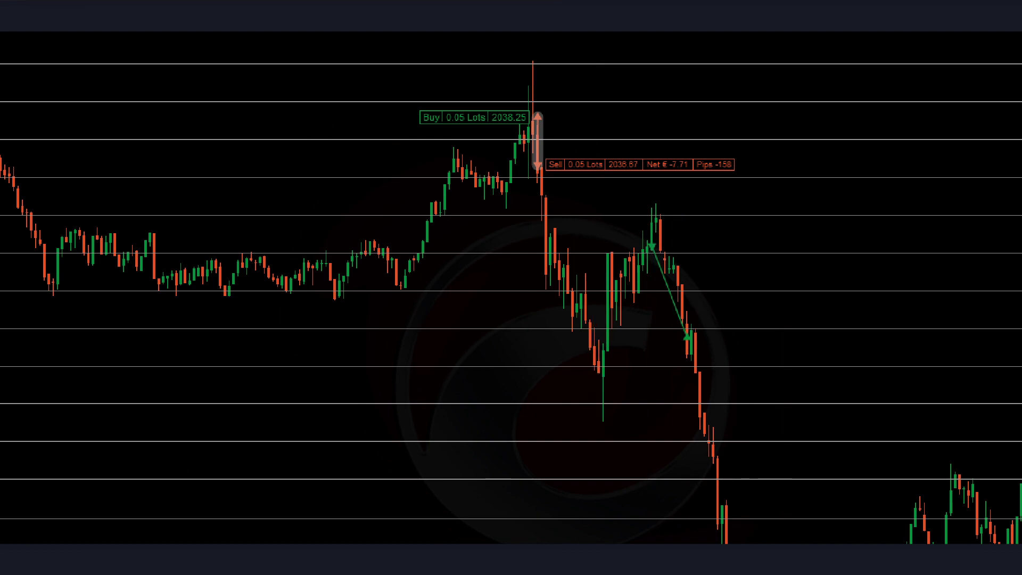
pyautogui.moveTo(743, 415)
pyautogui.mouseDown()
pyautogui.moveTo(707, 210)
pyautogui.moveTo(681, 283)
pyautogui.mouseUp()
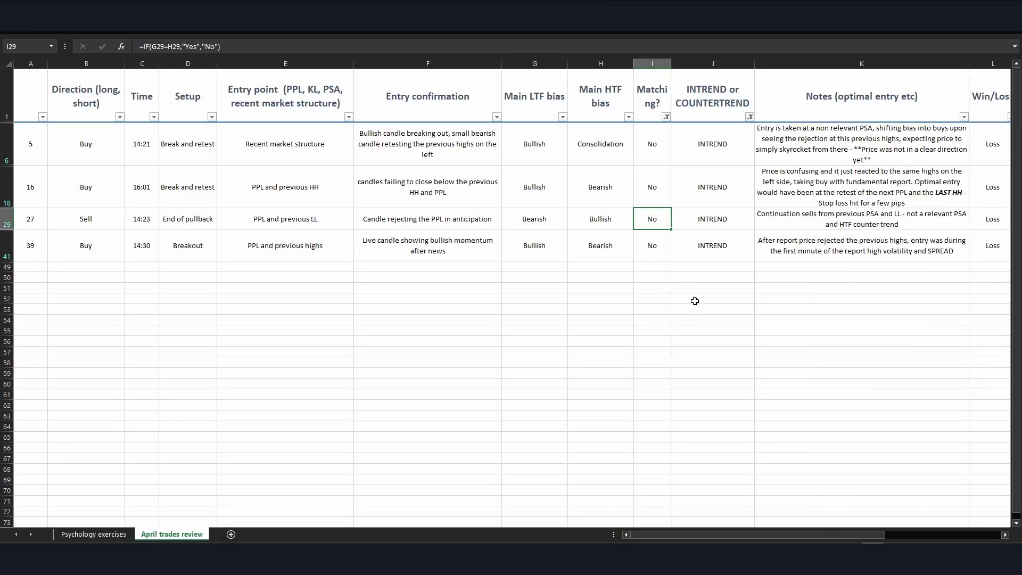
# Step: Filter the April trades review's INTREND or COUNTERTREND column to show only COUNTERTREND trades
pyautogui.press('Right')
pyautogui.click(102, 249)
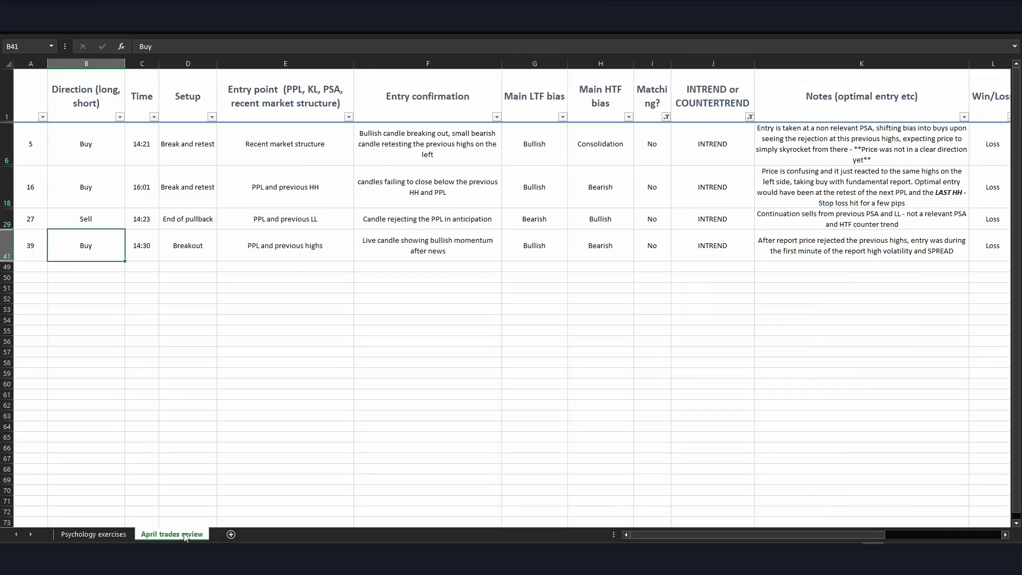
pyautogui.click(753, 110)
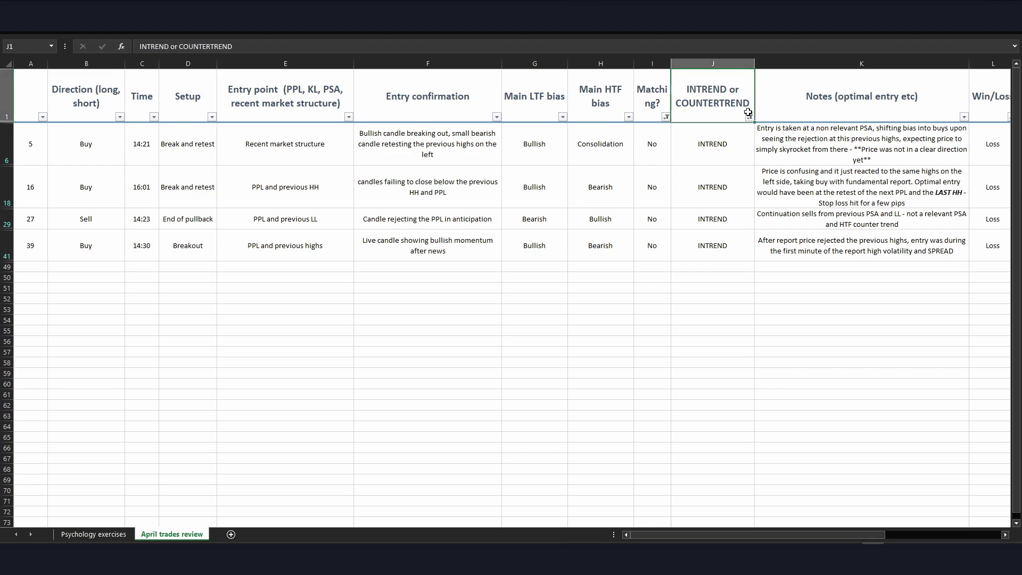
pyautogui.click(750, 117)
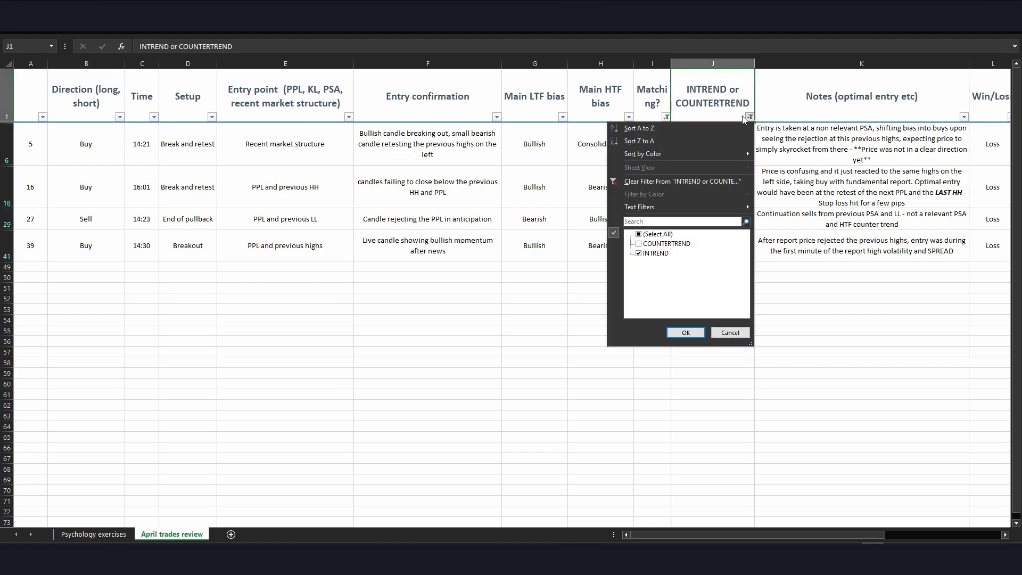
pyautogui.click(638, 254)
pyautogui.click(685, 332)
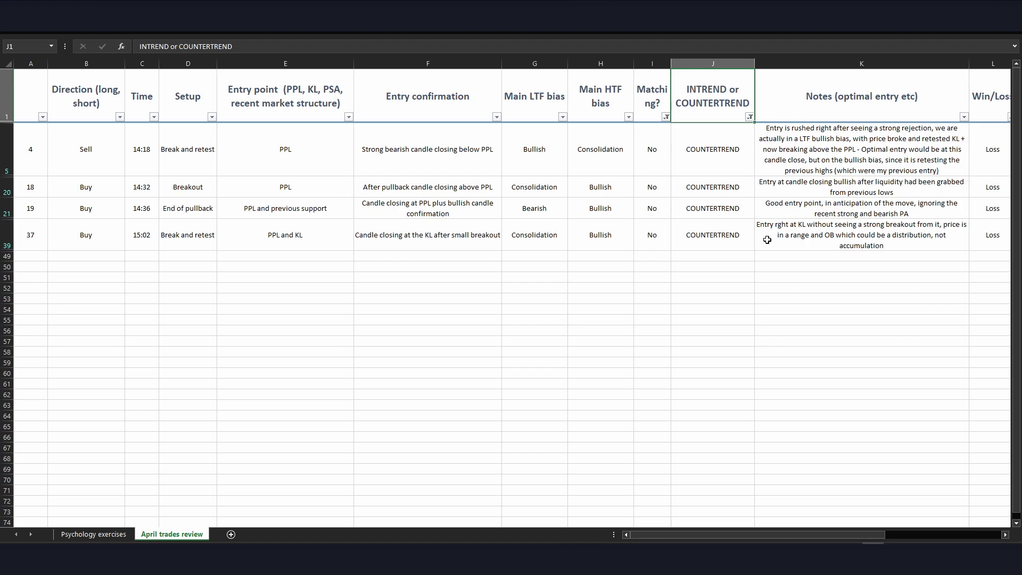
# Step: Compare the LTF and HTF bias entries of the losing countertrend trades 4, 18, 19 and 37
pyautogui.click(593, 148)
pyautogui.click(544, 239)
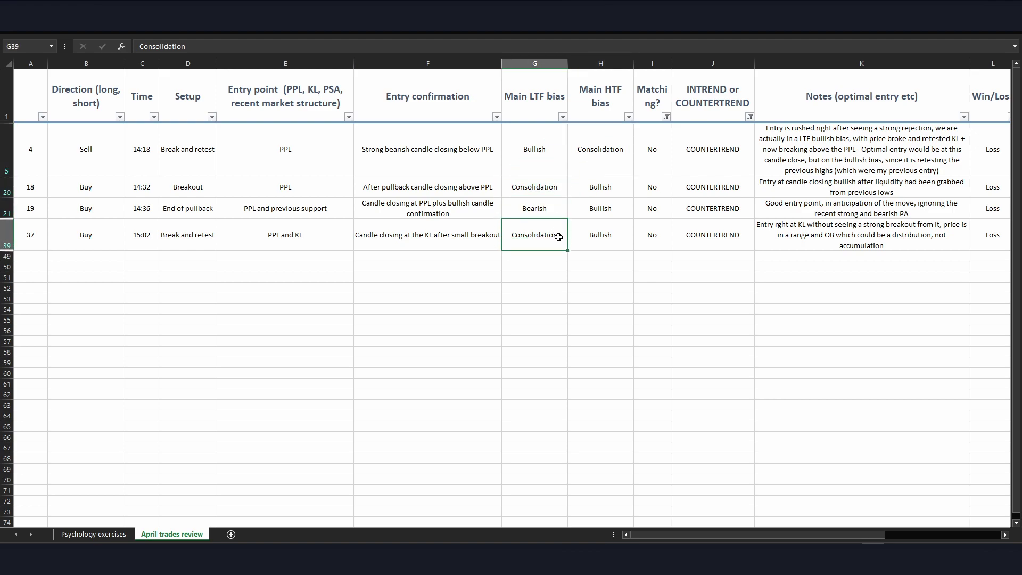
pyautogui.click(560, 195)
pyautogui.click(600, 163)
pyautogui.click(558, 213)
pyautogui.click(563, 236)
# Step: Review trade 19's row, covering its notes, entry point, entry confirmation and LTF bias
pyautogui.click(928, 213)
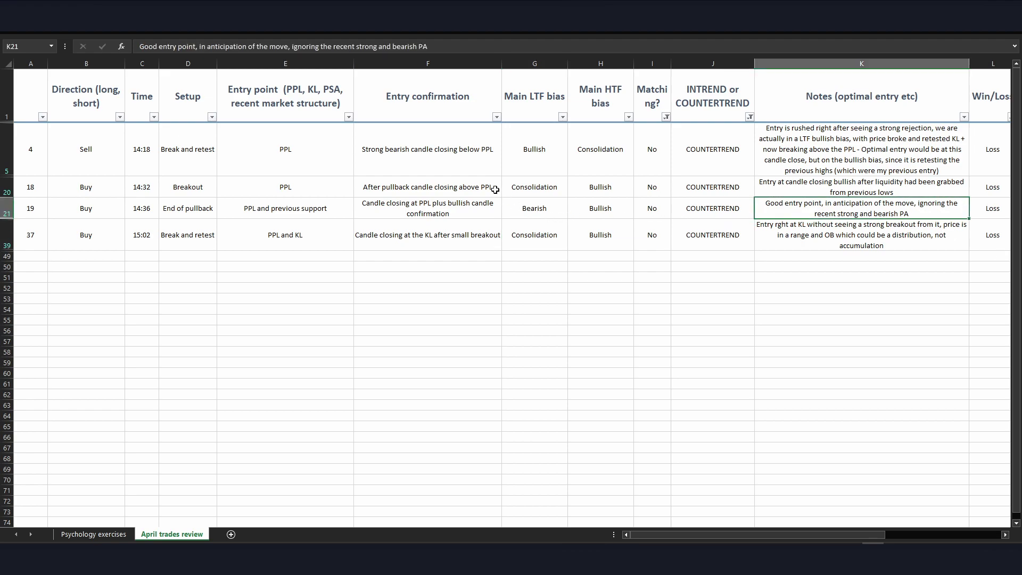
pyautogui.press('Right')
pyautogui.press('Right')
pyautogui.press('Left')
pyautogui.press('Left')
pyautogui.press('Left')
pyautogui.press('Left')
pyautogui.press('Left')
pyautogui.press('Left')
pyautogui.press('Left')
pyautogui.press('Left')
pyautogui.press('Left')
pyautogui.press('Left')
pyautogui.press('Left')
pyautogui.press('Left')
pyautogui.moveTo(786, 216); pyautogui.dragTo(223, 208)
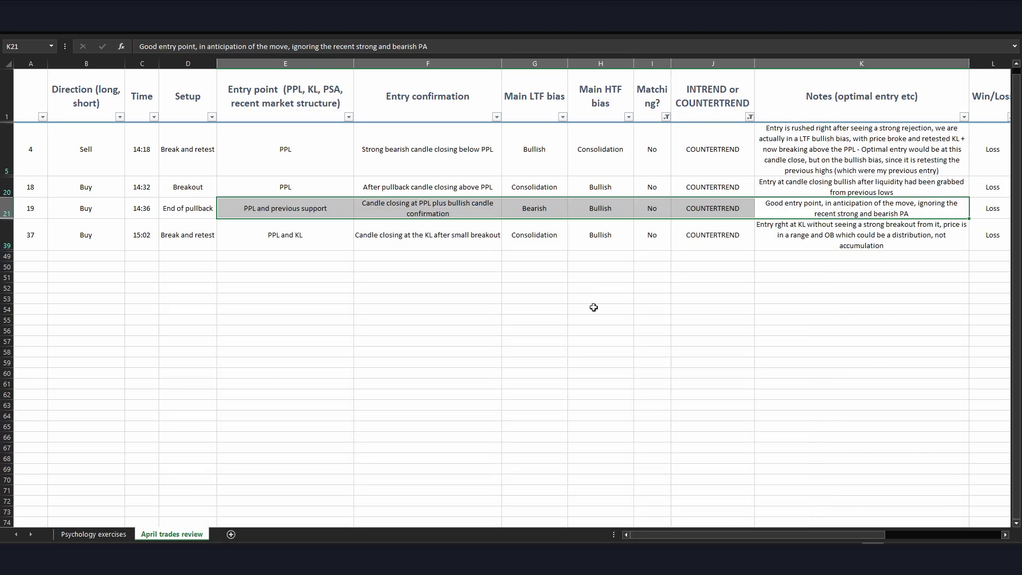
pyautogui.click(572, 236)
pyautogui.click(512, 214)
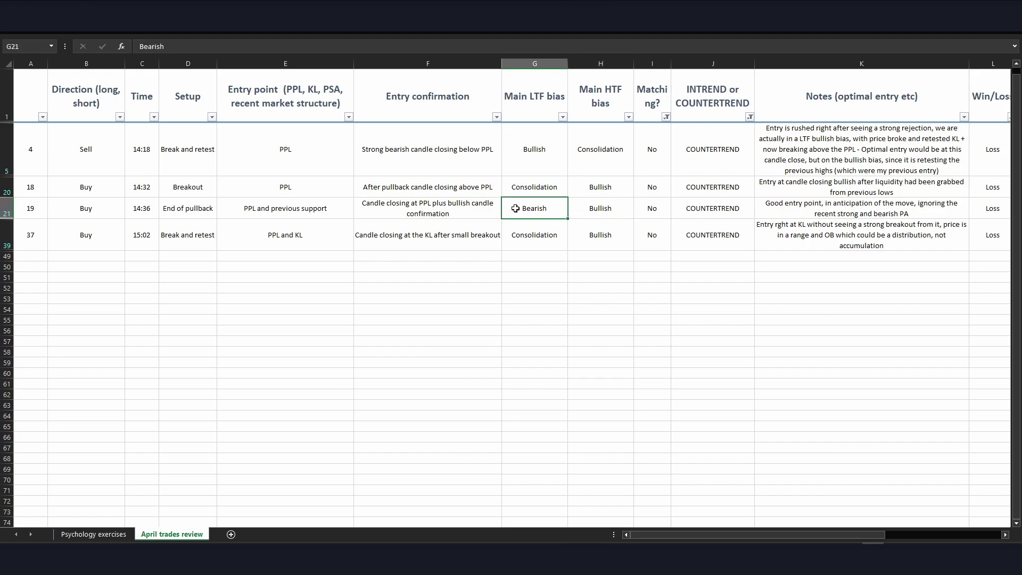
# Step: Check trade 19's HTF bias and review trade 4's row, covering its entry details, LTF bias and notes
pyautogui.click(595, 208)
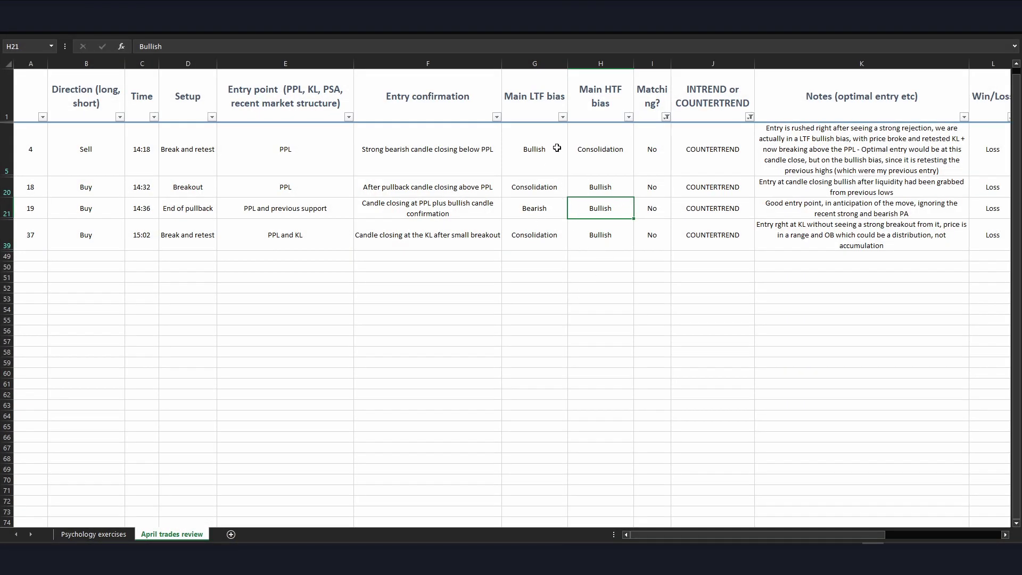
pyautogui.moveTo(38, 157); pyautogui.dragTo(429, 155)
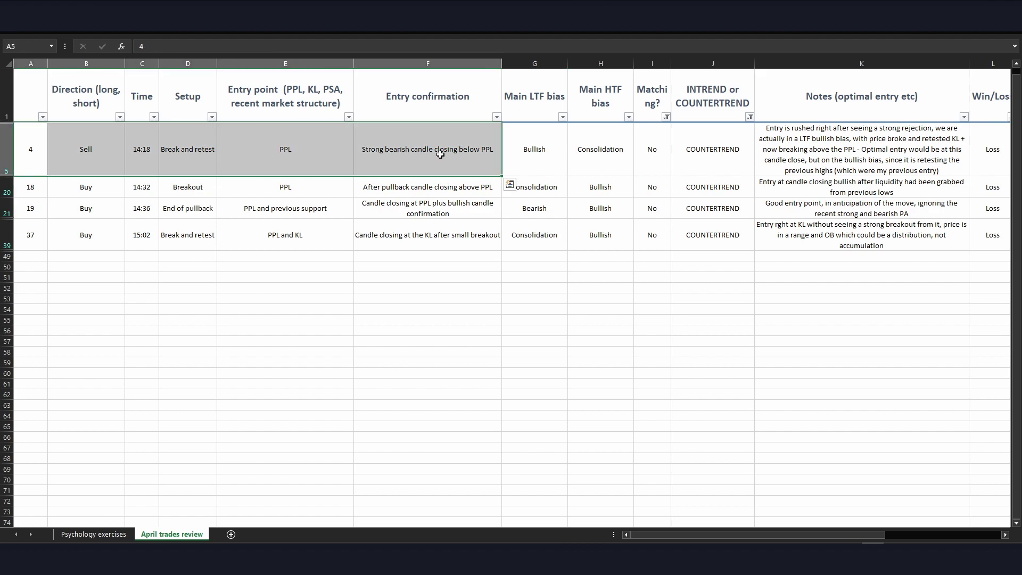
pyautogui.click(520, 151)
pyautogui.keyDown('shift'); pyautogui.click(367, 158); pyautogui.keyUp('shift')
pyautogui.click(367, 158)
pyautogui.moveTo(80, 161); pyautogui.dragTo(572, 159)
pyautogui.click(824, 152)
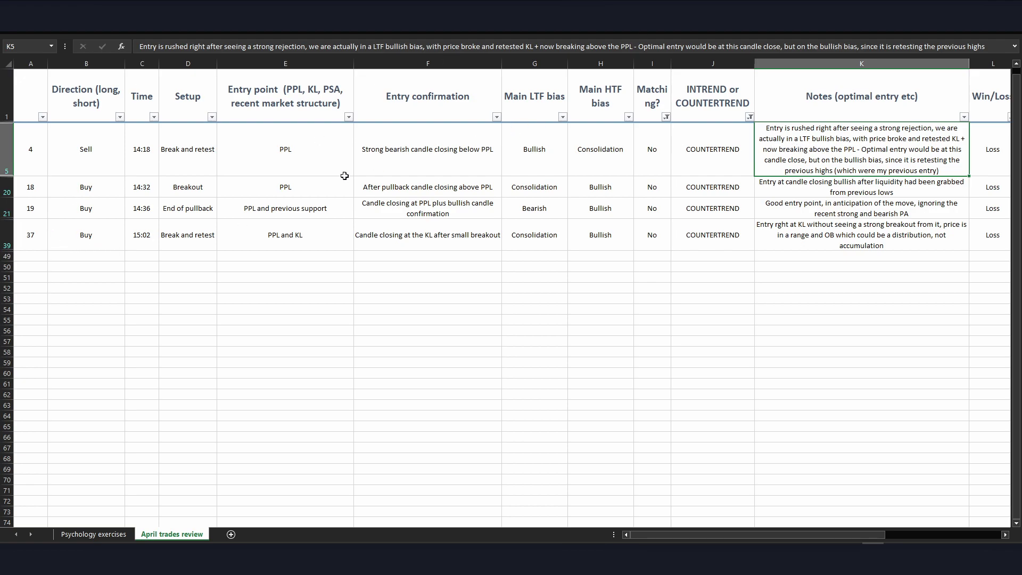
# Step: Review the rows of trades 18 and 37, covering trade 37's entry details, notes and win/loss entry
pyautogui.moveTo(71, 189); pyautogui.dragTo(385, 173)
pyautogui.moveTo(66, 233); pyautogui.dragTo(414, 223)
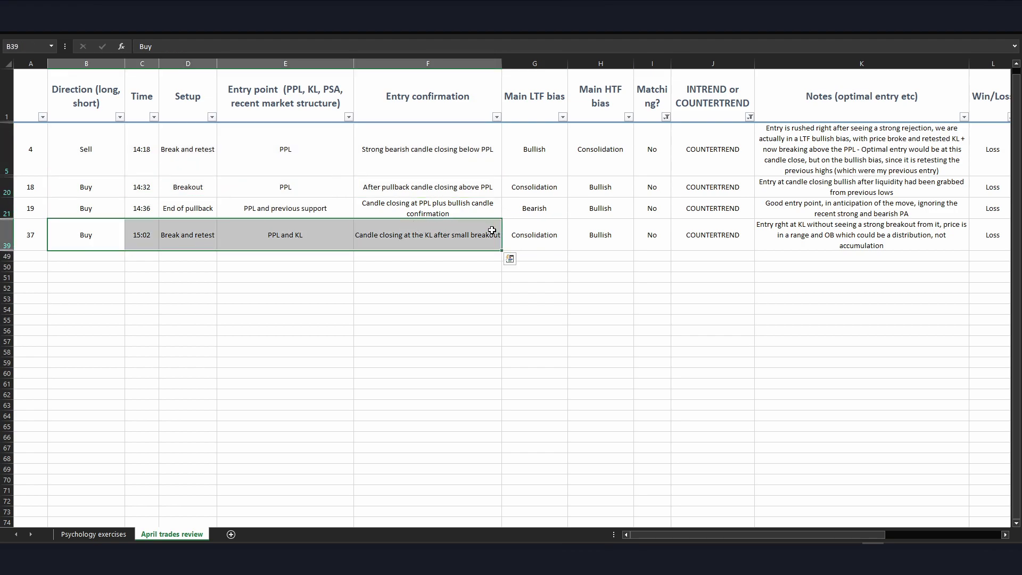
pyautogui.moveTo(845, 228)
pyautogui.mouseDown()
pyautogui.moveTo(634, 228)
pyautogui.moveTo(845, 228)
pyautogui.mouseUp()
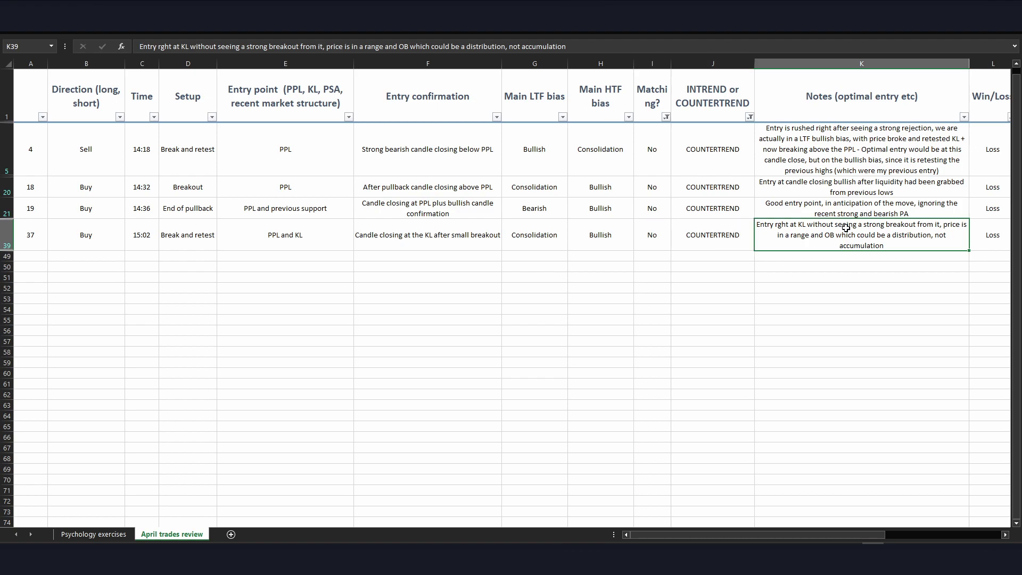
pyautogui.moveTo(984, 235); pyautogui.dragTo(833, 238)
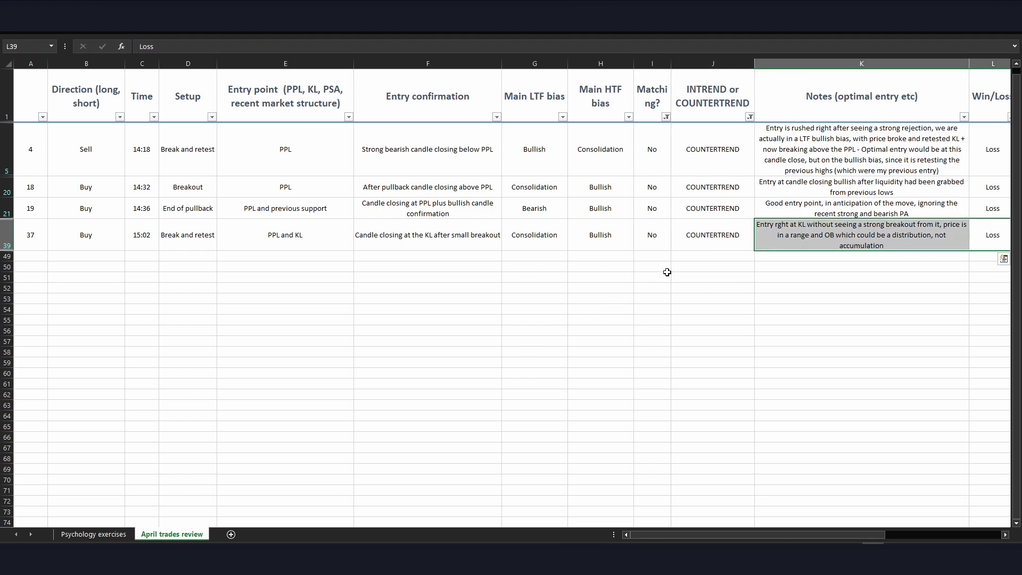
pyautogui.click(675, 267)
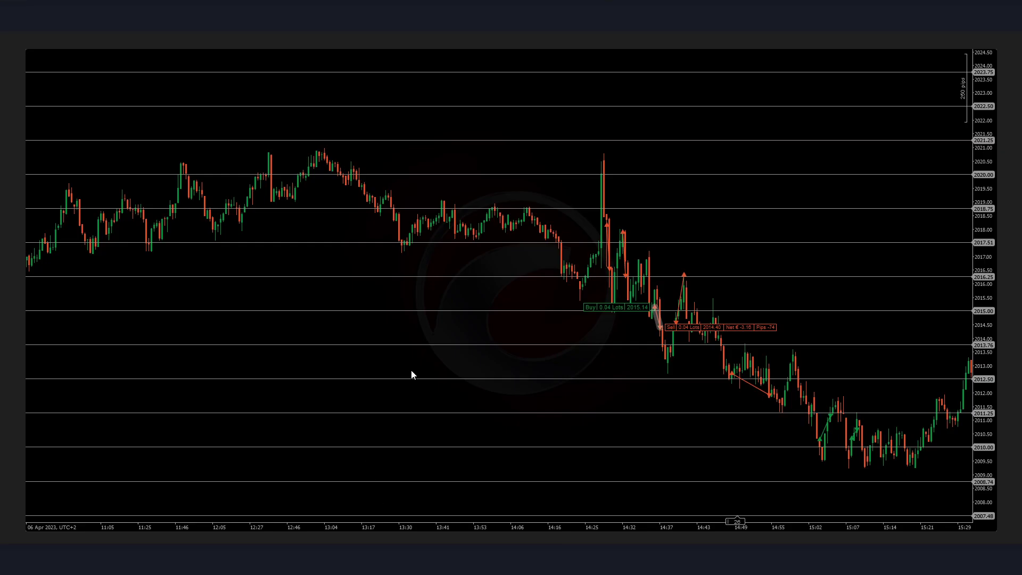
# Step: Browse the trade charts to the 0.05-lot buy at 2045.09 and enlarge the area around its entry
pyautogui.click(1011, 291)
pyautogui.click(1011, 291)
pyautogui.click(1011, 291)
pyautogui.press('Right')
pyautogui.press('Right')
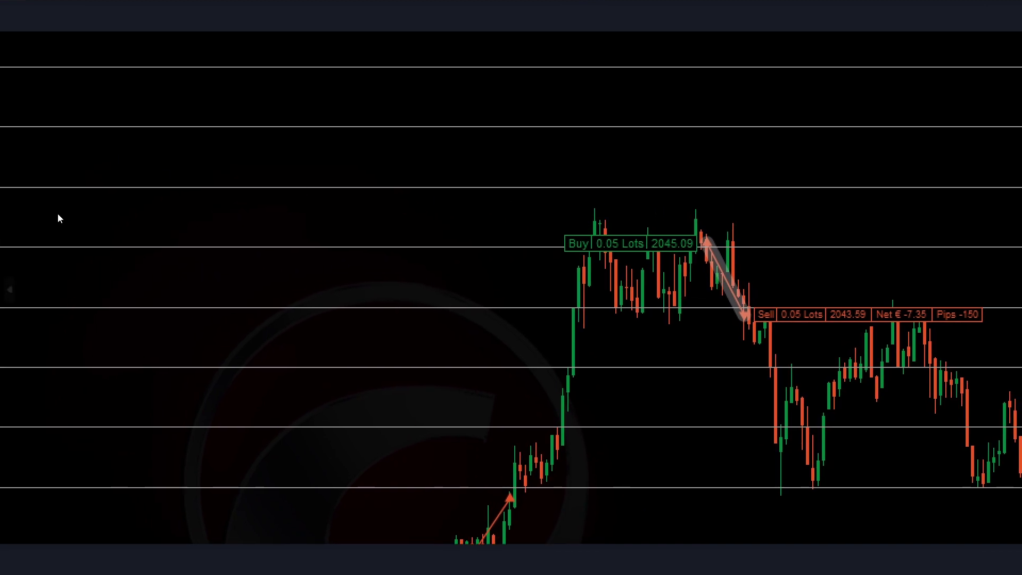
# Step: Try marking the range high, its support lows, the entry area and the expected upward move in yellow, and clear the marks
pyautogui.moveTo(616, 208); pyautogui.dragTo(788, 207)
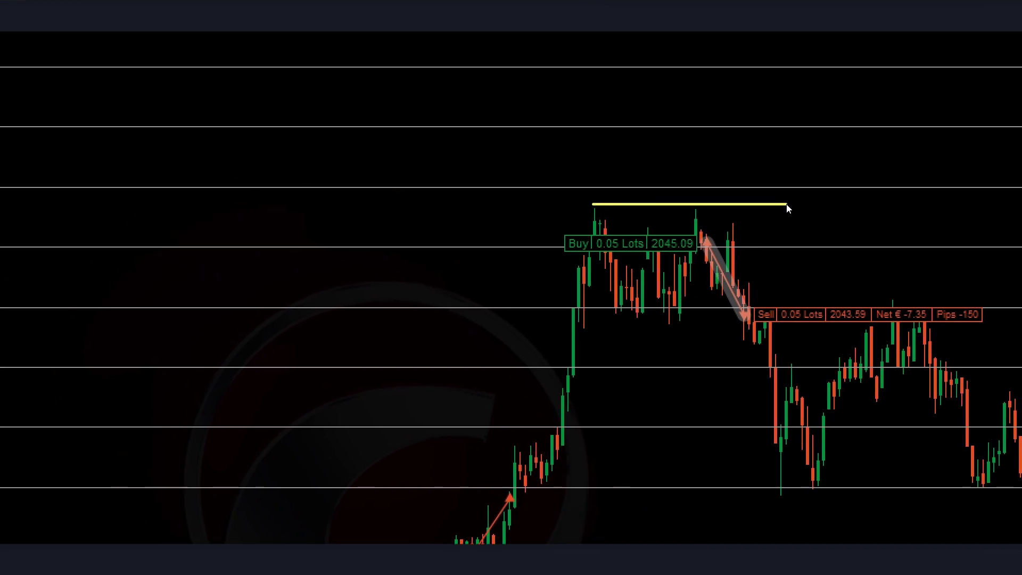
pyautogui.hotkey('ctrl', 'z')
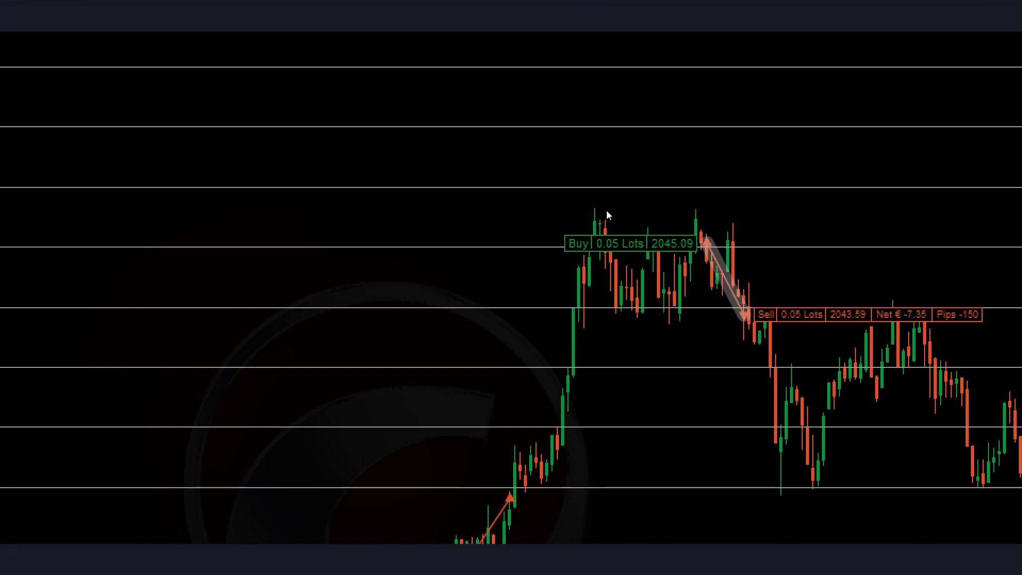
pyautogui.moveTo(618, 213); pyautogui.dragTo(787, 214)
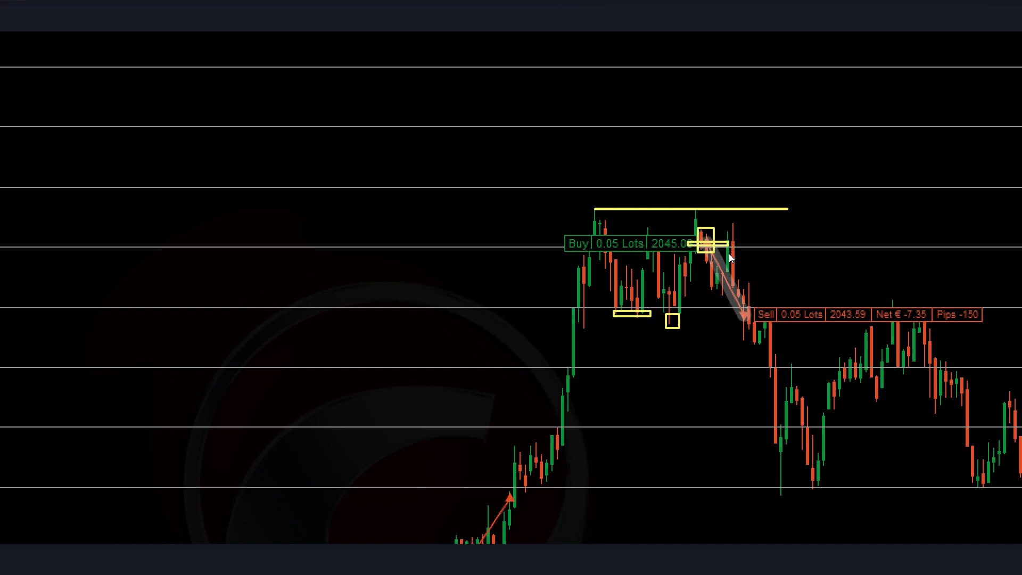
pyautogui.moveTo(731, 229); pyautogui.dragTo(792, 121)
pyautogui.moveTo(793, 116); pyautogui.dragTo(819, 81)
pyautogui.moveTo(826, 71); pyautogui.dragTo(831, 62)
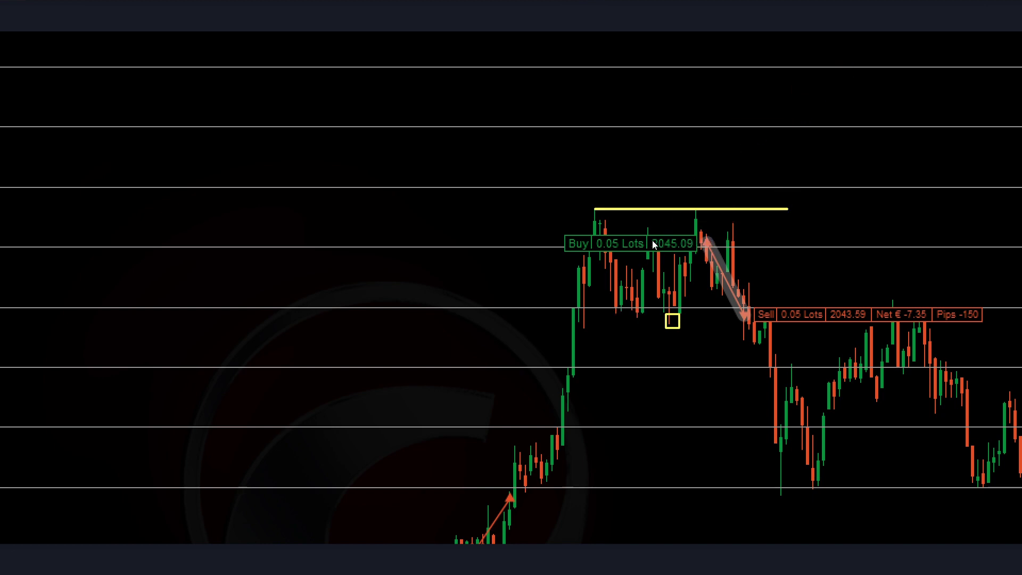
pyautogui.moveTo(569, 303)
pyautogui.mouseDown()
pyautogui.moveTo(725, 317)
pyautogui.moveTo(694, 250)
pyautogui.moveTo(703, 219)
pyautogui.moveTo(711, 231)
pyautogui.mouseUp()
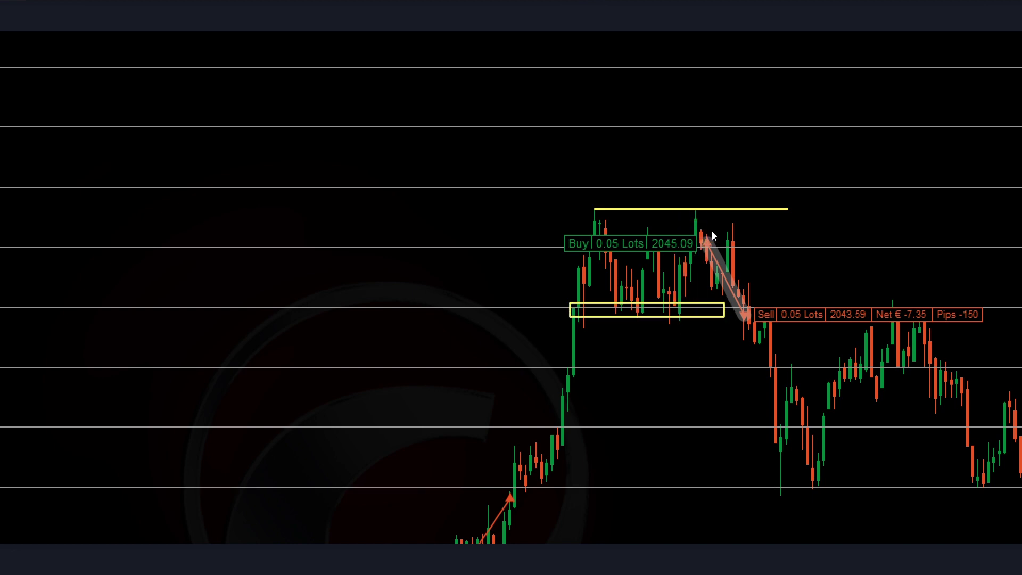
pyautogui.moveTo(555, 308); pyautogui.dragTo(878, 301)
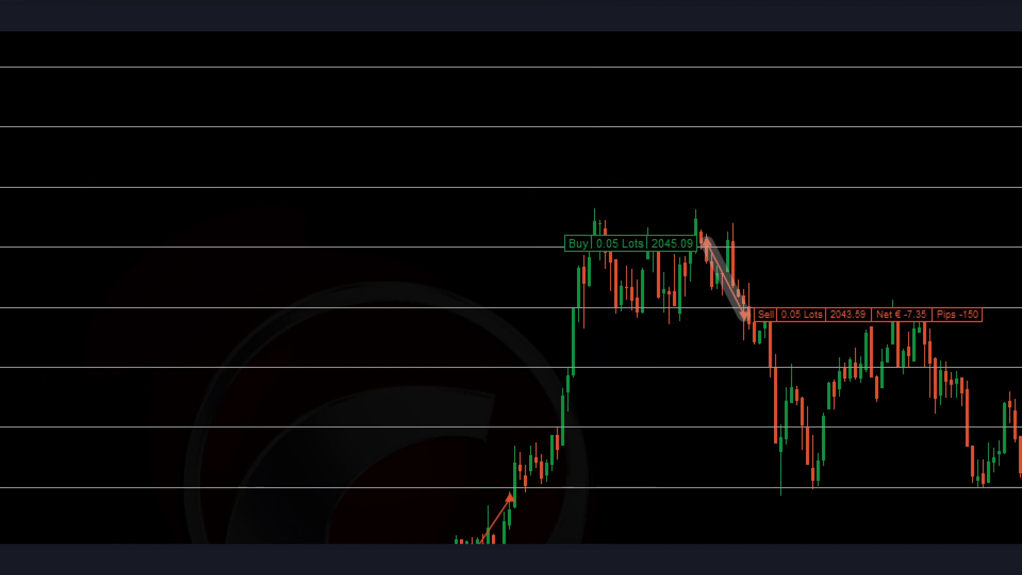
# Step: Sketch a hypothetical breakout above the range with green candles, a short red pullback and green continuation candles
pyautogui.moveTo(711, 248)
pyautogui.mouseDown()
pyautogui.moveTo(708, 195)
pyautogui.moveTo(733, 140)
pyautogui.moveTo(724, 136)
pyautogui.mouseUp()
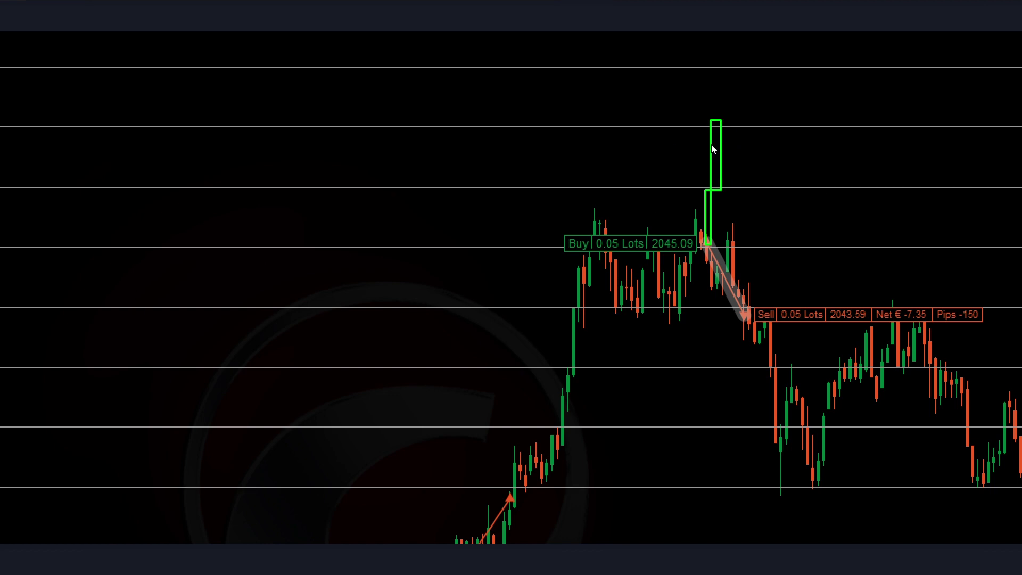
pyautogui.moveTo(727, 124); pyautogui.dragTo(730, 146)
pyautogui.moveTo(743, 184); pyautogui.dragTo(743, 186)
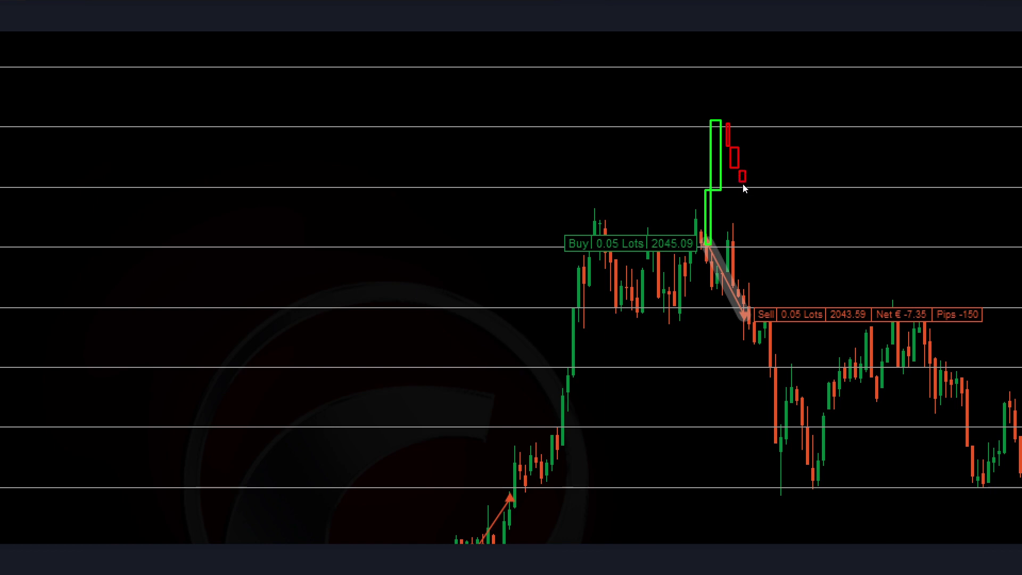
pyautogui.moveTo(741, 185); pyautogui.dragTo(741, 196)
pyautogui.moveTo(742, 184)
pyautogui.mouseDown()
pyautogui.moveTo(741, 195)
pyautogui.moveTo(776, 129)
pyautogui.mouseUp()
pyautogui.moveTo(777, 128); pyautogui.dragTo(795, 94)
pyautogui.moveTo(797, 86); pyautogui.dragTo(832, 49)
# Step: Draw a yellow horizontal line along the range high, extending it past the sketched pullback
pyautogui.moveTo(586, 204); pyautogui.dragTo(870, 207)
pyautogui.hotkey('ctrl', 'z')
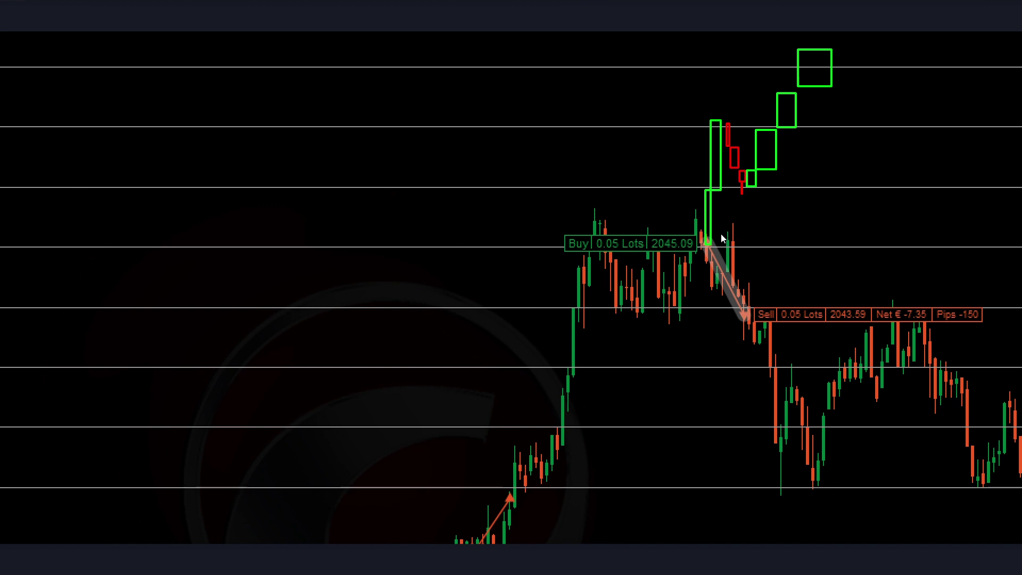
pyautogui.moveTo(596, 208); pyautogui.dragTo(956, 209)
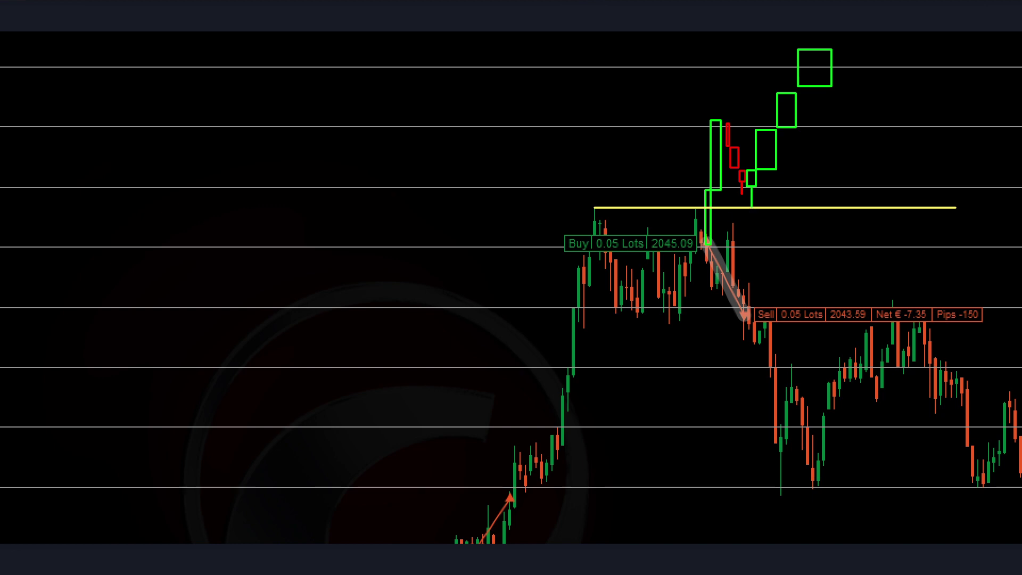
pyautogui.moveTo(250, 36); pyautogui.dragTo(872, 541)
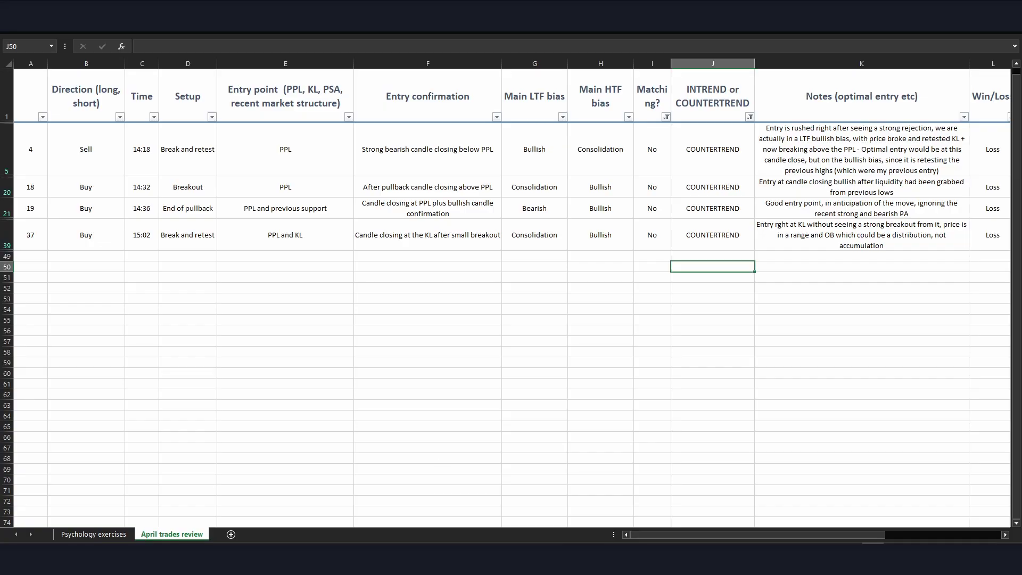
pyautogui.click(579, 243)
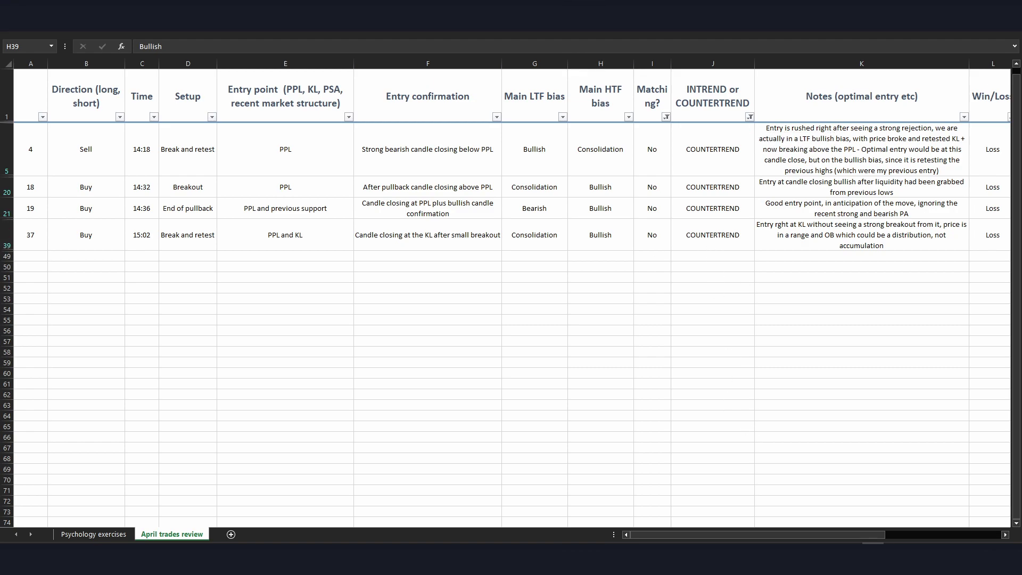
pyautogui.moveTo(186, 320); pyautogui.dragTo(564, 515)
pyautogui.click(744, 438)
pyautogui.moveTo(330, 266); pyautogui.dragTo(669, 396)
# Step: Add a red text annotation below the trades headed "Recap:" with the line "1) Entry is better if matching LTF and HTF bias"
pyautogui.click(184, 278)
pyautogui.write('ecap:')
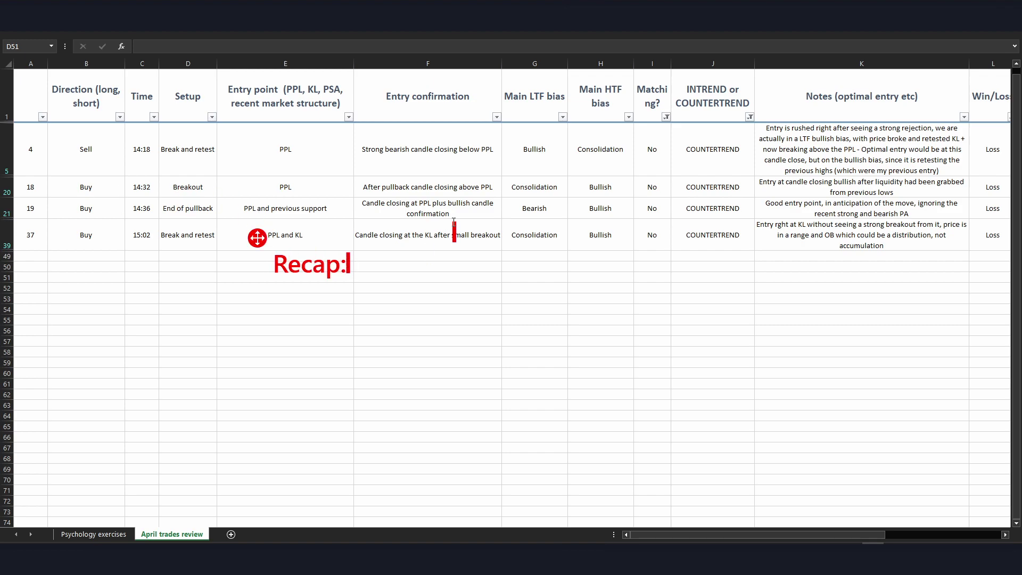
pyautogui.press('Return')
pyautogui.write('1)')
pyautogui.write('Entry')
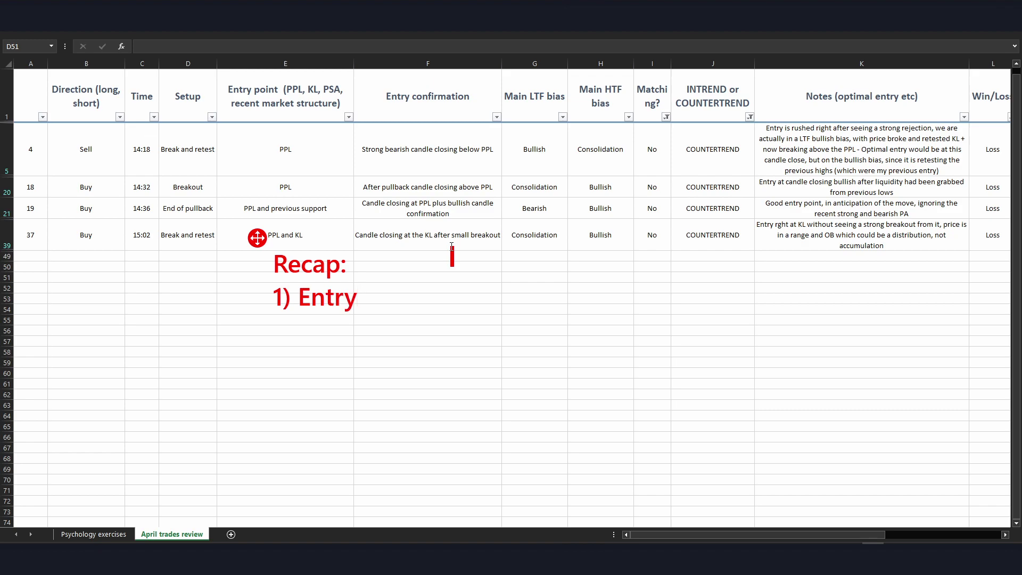
pyautogui.write(' is better if')
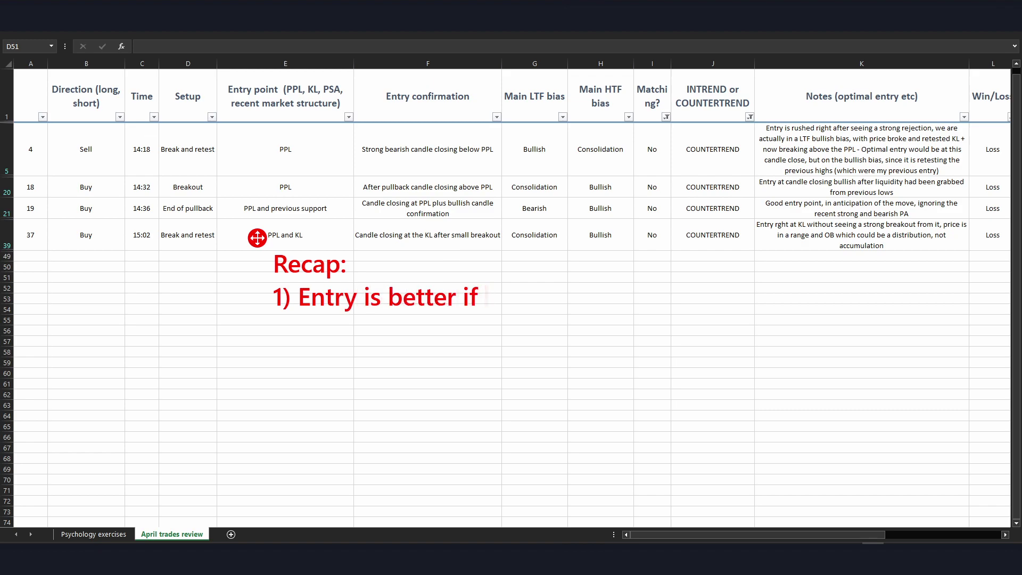
pyautogui.write(' matching LTF and HTF bias')
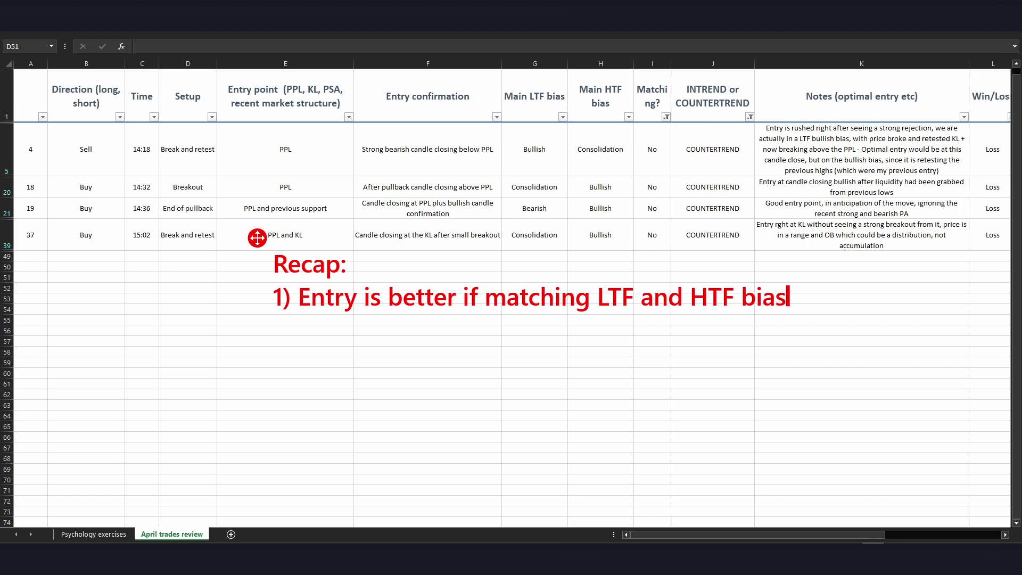
# Step: Extend point 1 with "(buy on a bullish+bullish" and move the recap note so it begins under the Time column
pyautogui.write(' (buy')
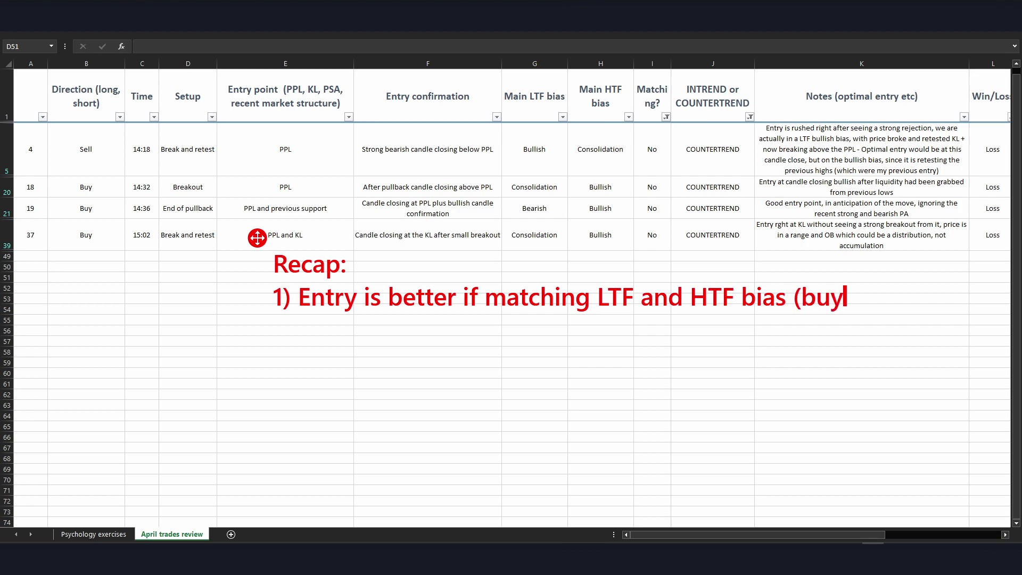
pyautogui.write(' on a bullish')
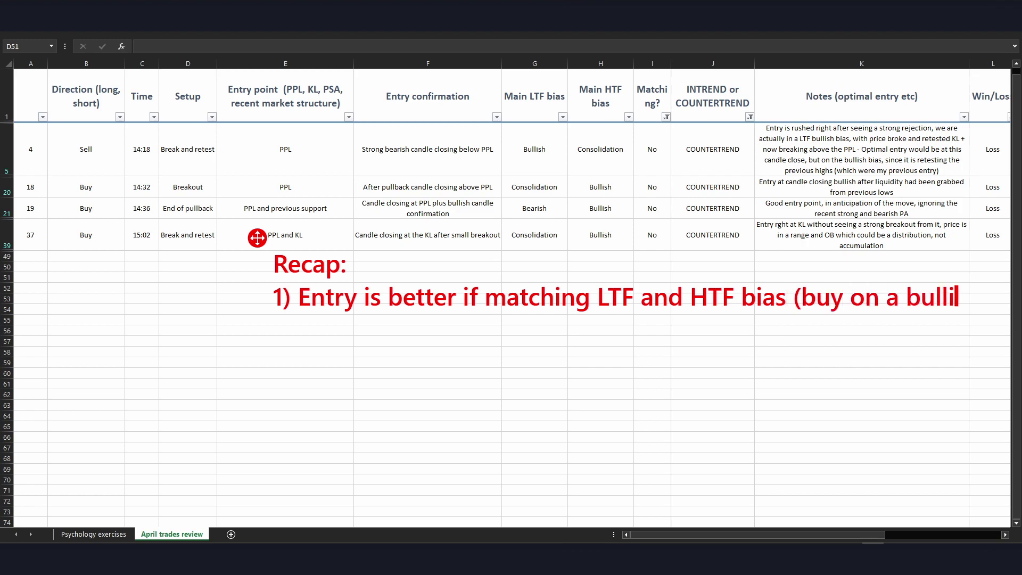
pyautogui.write('+ B')
pyautogui.write('ullihs')
pyautogui.moveTo(258, 238); pyautogui.dragTo(130, 225)
pyautogui.press('BackSpace')
pyautogui.press('BackSpace')
pyautogui.press('BackSpace')
pyautogui.press('BackSpace')
pyautogui.press('BackSpace')
pyautogui.press('BackSpace')
pyautogui.press('BackSpace')
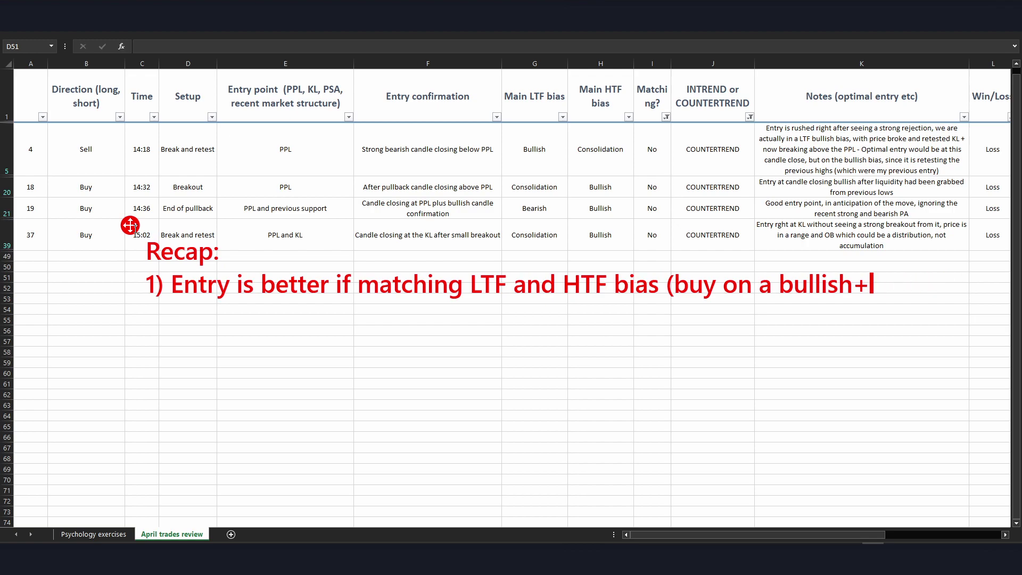
pyautogui.write('bullis')
pyautogui.write('h')
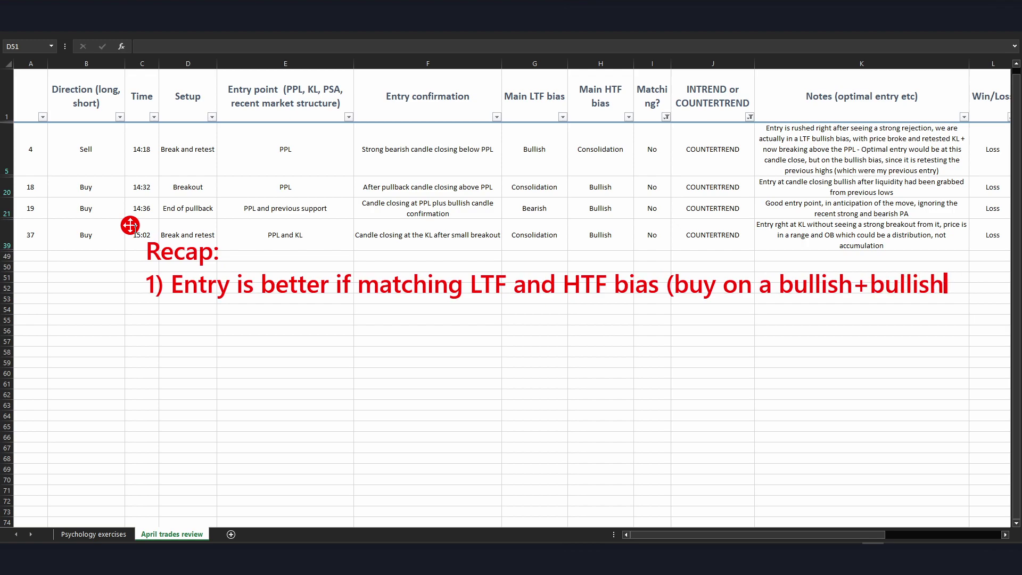
# Step: Close point 1's parenthesis and begin a second recap point reading "2) Ok entry if HTF is matching, but not"
pyautogui.write(') 2) O')
pyautogui.press('BackSpace')
pyautogui.write('Ok')
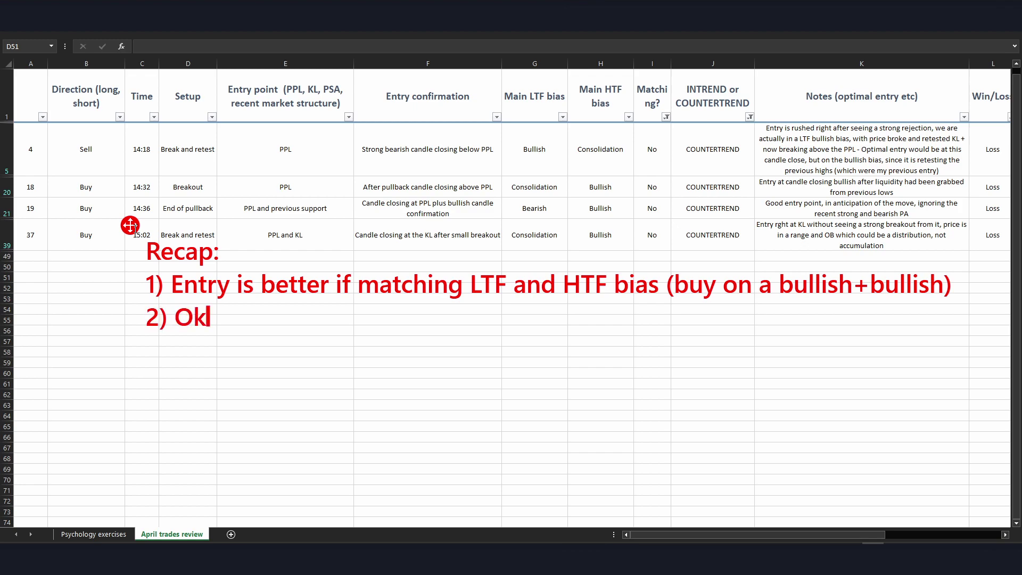
pyautogui.write(' entry ')
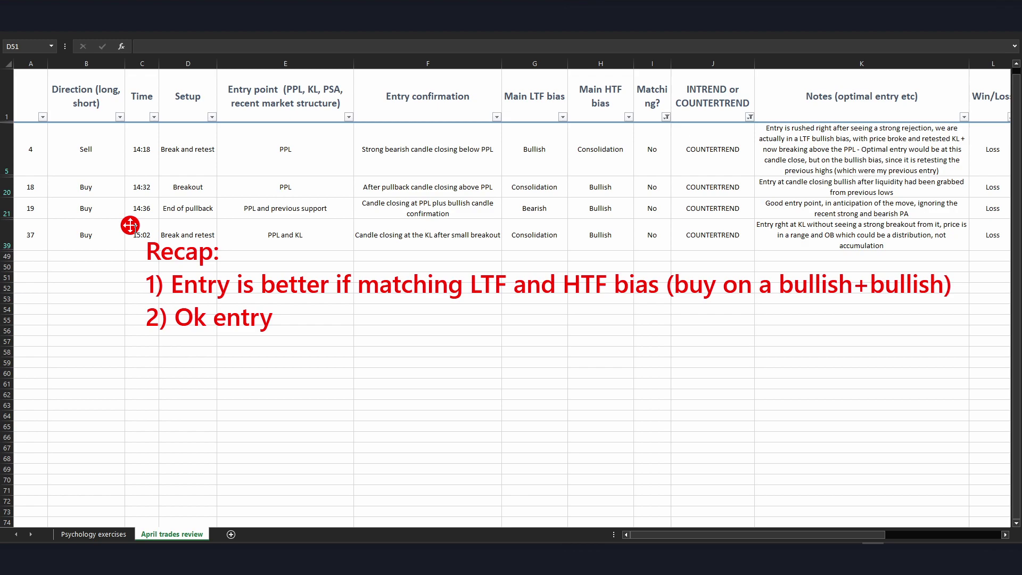
pyautogui.write('if HTF ius m')
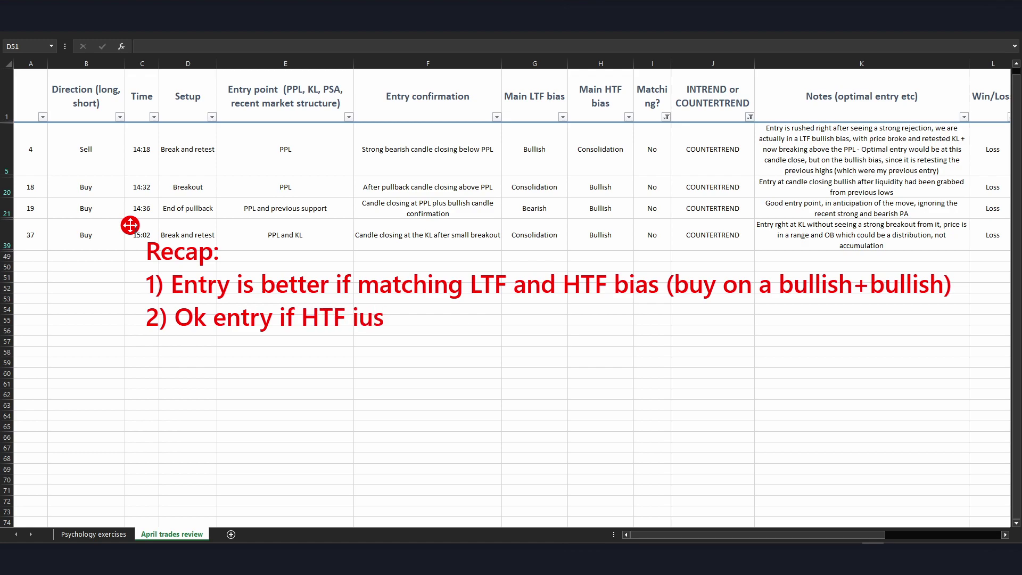
pyautogui.press('BackSpace')
pyautogui.press('BackSpace')
pyautogui.press('BackSpace')
pyautogui.press('BackSpace')
pyautogui.write('s matchiun')
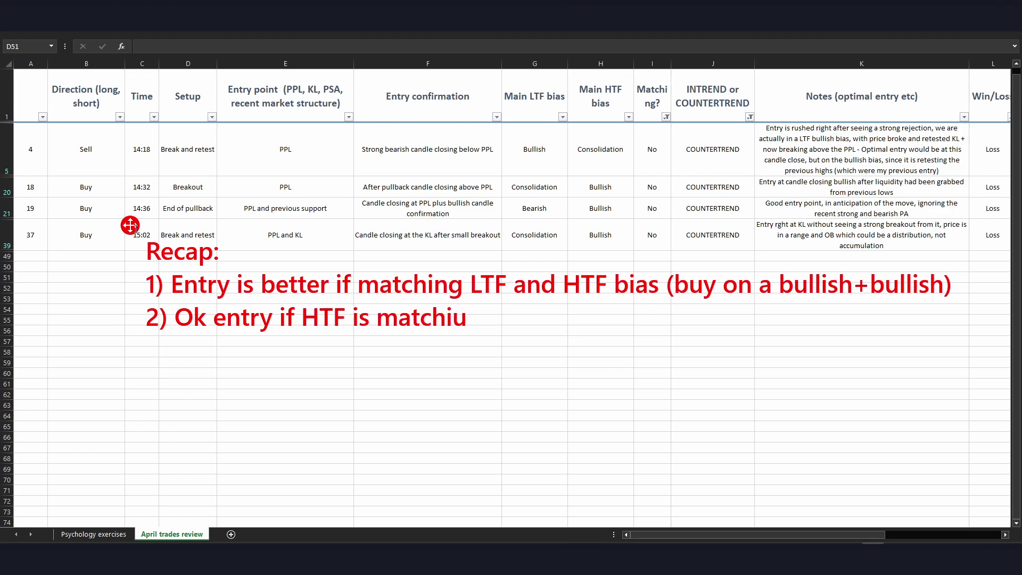
pyautogui.press('BackSpace')
pyautogui.press('BackSpace')
pyautogui.press('BackSpace')
pyautogui.write('ing, but not ')
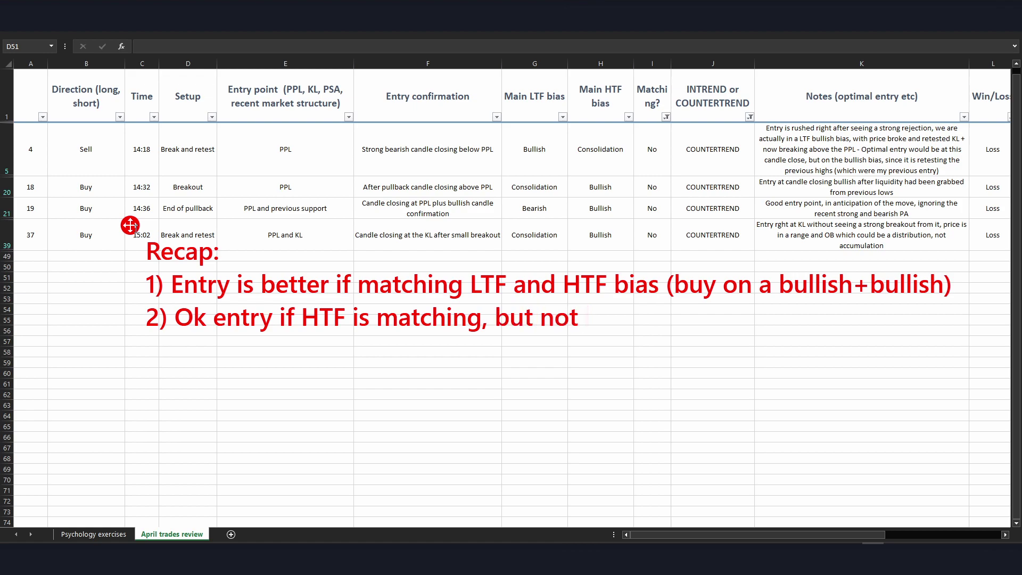
# Step: Continue point 2 of the recap with "LTF (at relevant PSA or retracement"
pyautogui.write('LTF (at relevant PS')
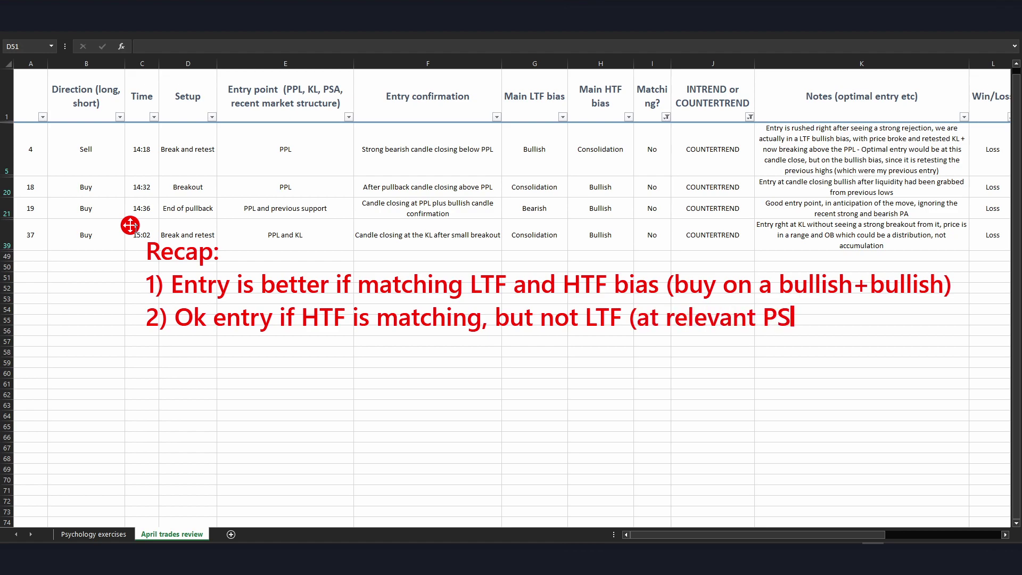
pyautogui.write('A ore tracement')
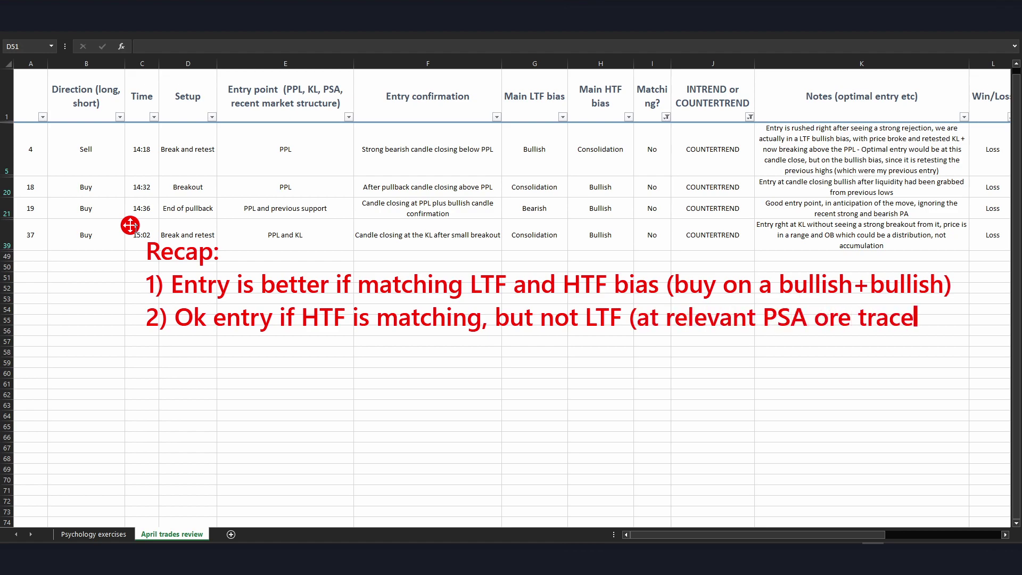
pyautogui.press('BackSpace')
pyautogui.press('BackSpace')
pyautogui.press('BackSpace')
pyautogui.press('BackSpace')
pyautogui.press('BackSpace')
pyautogui.press('BackSpace')
pyautogui.press('BackSpace')
pyautogui.press('BackSpace')
pyautogui.press('BackSpace')
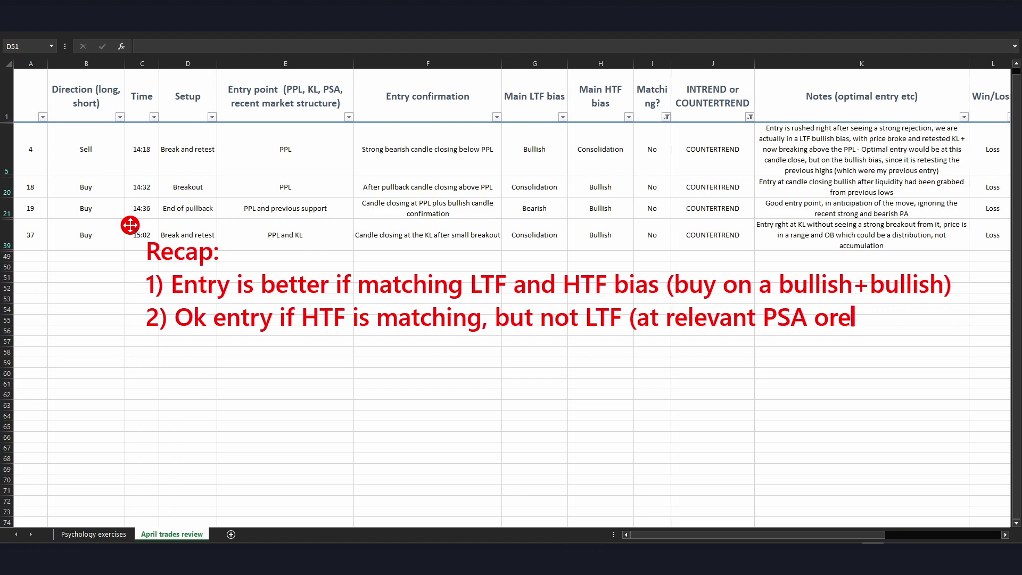
pyautogui.write('retracement')
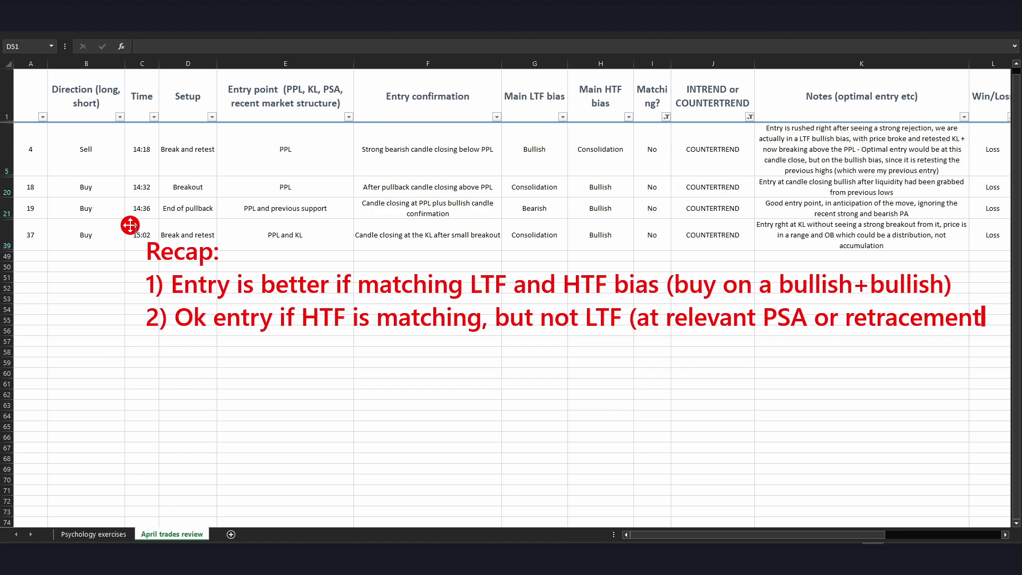
# Step: Finish point 2 with ", e.g. Buys on a bearish correction of a HTF bullish market structure)", its example on an indented line, and begin "3) Entry"
pyautogui.write(',')
pyautogui.press('Return')
pyautogui.write('e.g.')
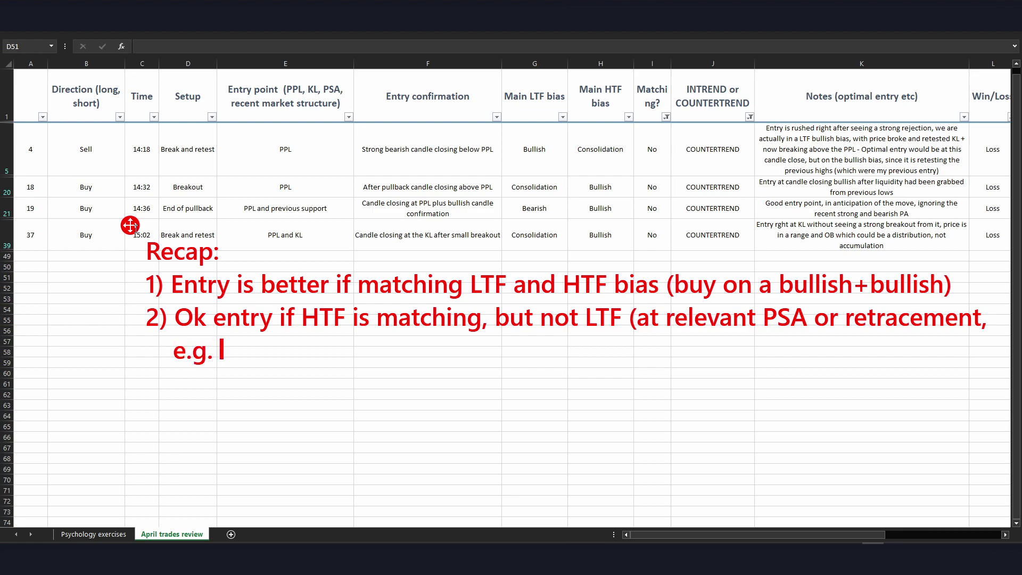
pyautogui.write(' Buys on a bearish correction of a ')
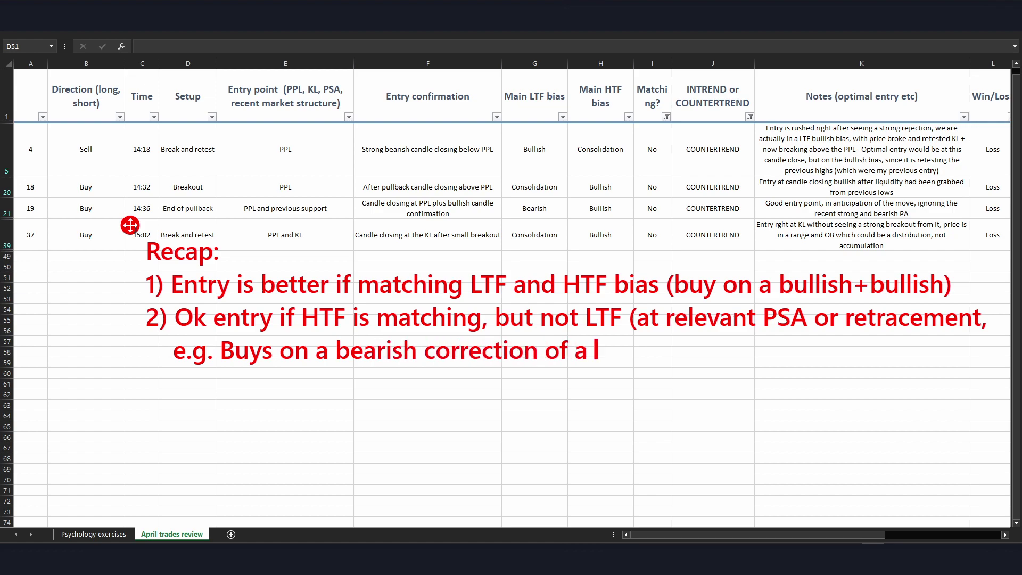
pyautogui.write('HTF byu')
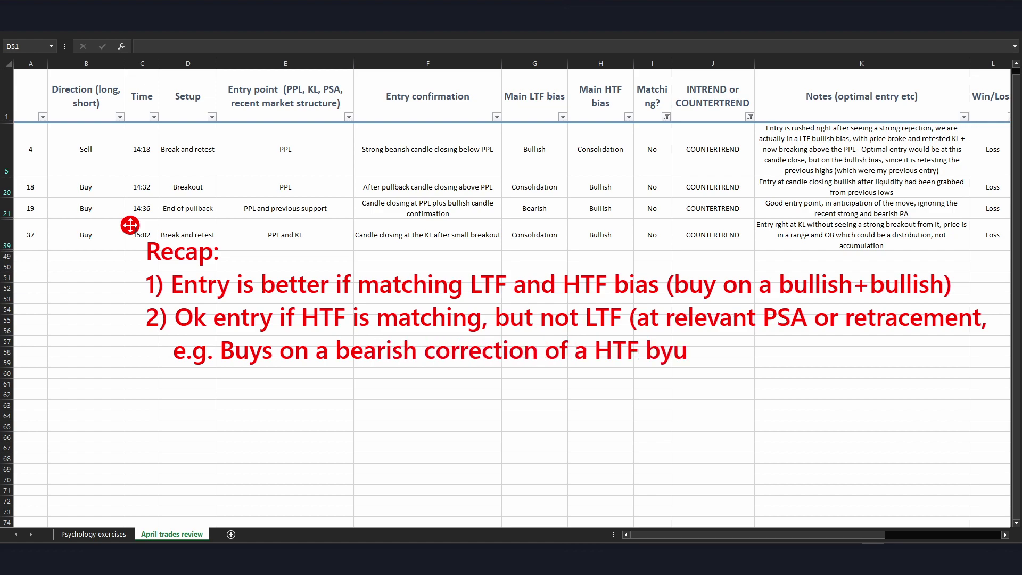
pyautogui.press('BackSpace')
pyautogui.press('BackSpace')
pyautogui.write('ulliush')
pyautogui.press('BackSpace')
pyautogui.press('BackSpace')
pyautogui.press('BackSpace')
pyautogui.write('sh')
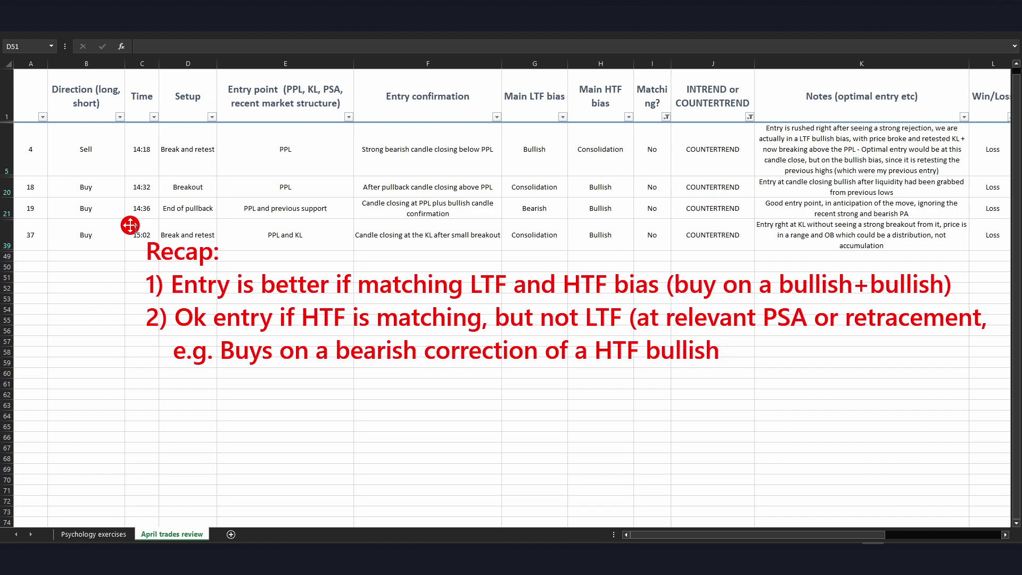
pyautogui.write(' market st')
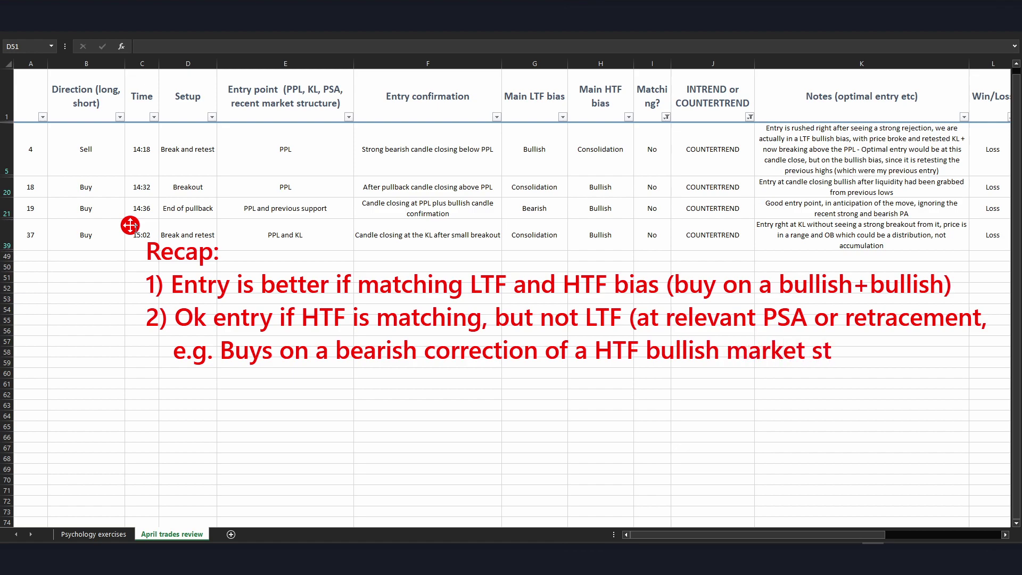
pyautogui.write('ructure) ')
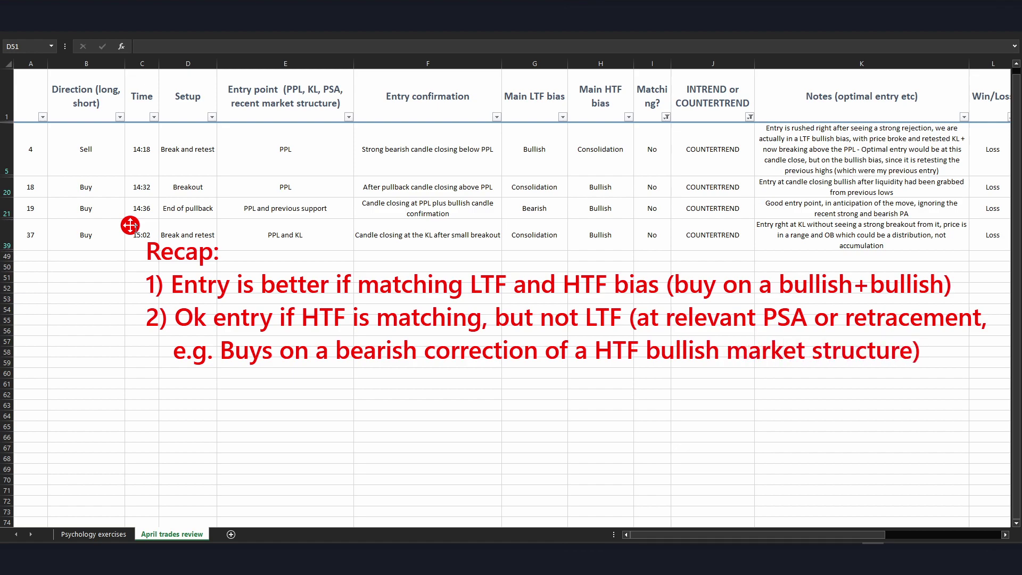
pyautogui.write('3) Entry in')
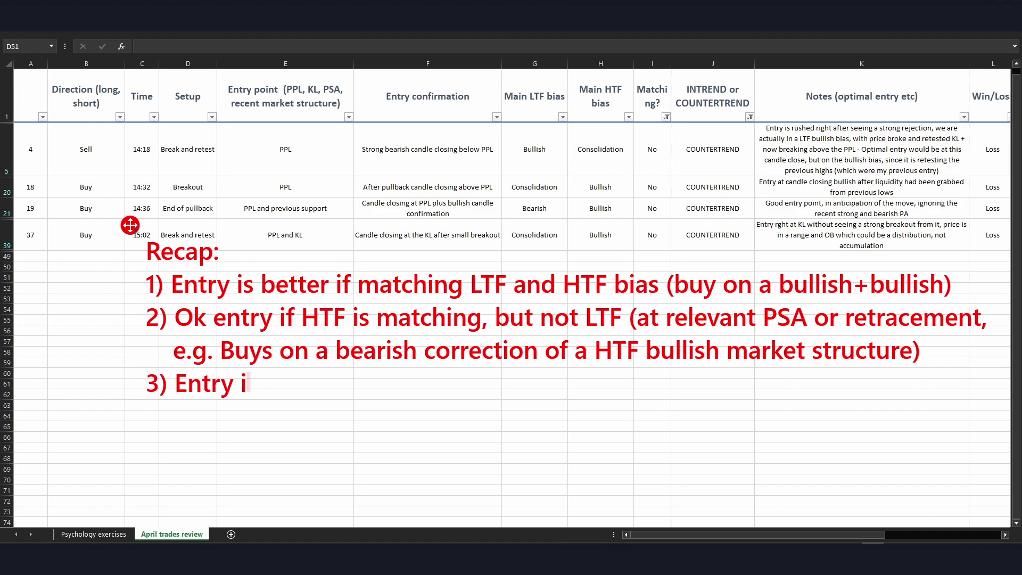
pyautogui.press('BackSpace')
pyautogui.press('BackSpace')
pyautogui.write('in count')
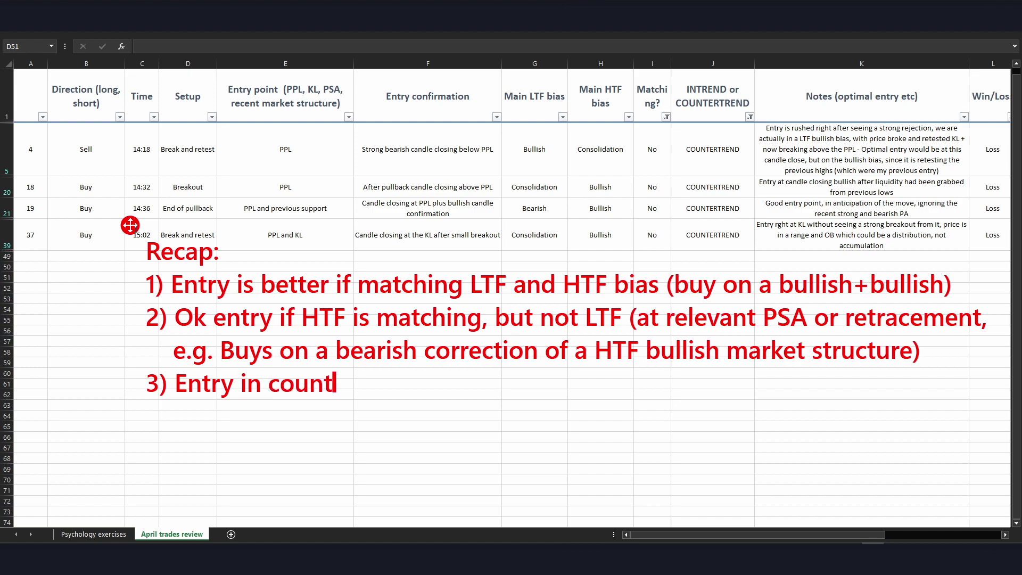
pyautogui.write('ertrend')
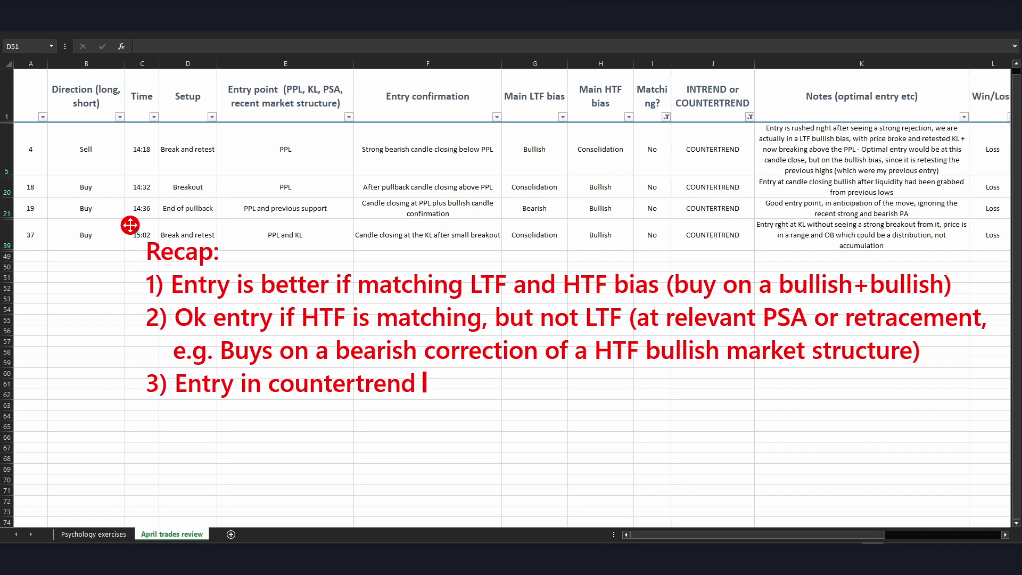
pyautogui.press('BackSpace')
pyautogui.press('BackSpace')
pyautogui.press('BackSpace')
pyautogui.press('BackSpace')
pyautogui.press('BackSpace')
pyautogui.press('BackSpace')
pyautogui.press('BackSpace')
pyautogui.press('BackSpace')
pyautogui.press('BackSpace')
pyautogui.press('BackSpace')
pyautogui.press('BackSpace')
pyautogui.press('BackSpace')
pyautogui.press('BackSpace')
pyautogui.press('BackSpace')
pyautogui.press('BackSpace')
pyautogui.press('BackSpace')
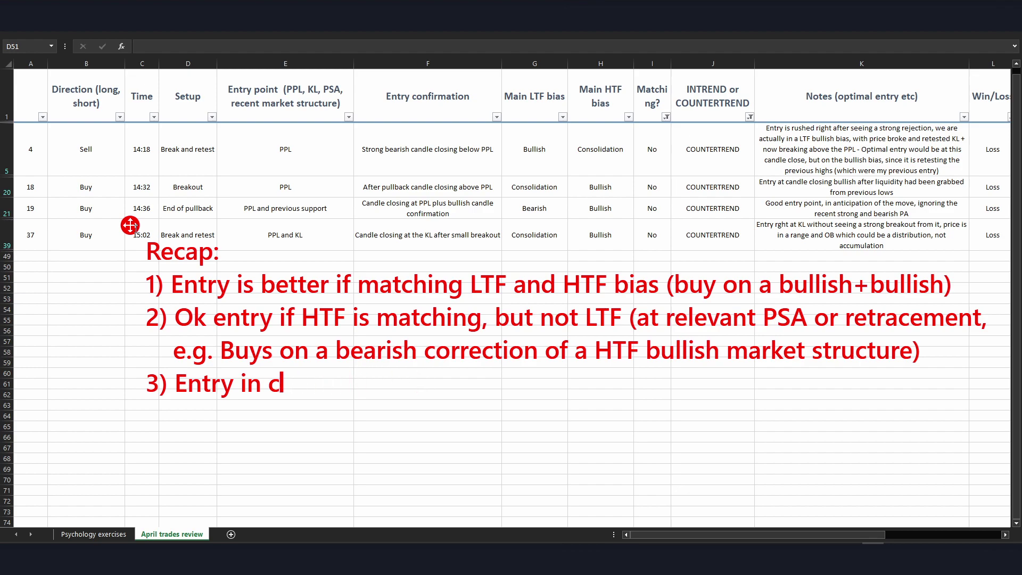
# Step: Complete point 3 with "like 2) but without a relevant PSA are STUPID" and start a new line below it
pyautogui.write('like 2) ')
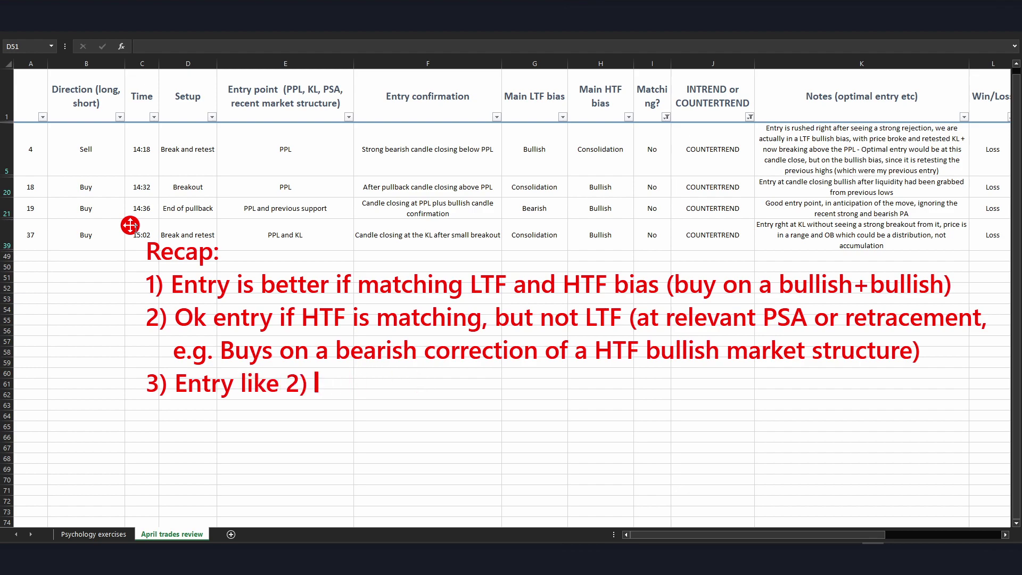
pyautogui.write('but without a relval')
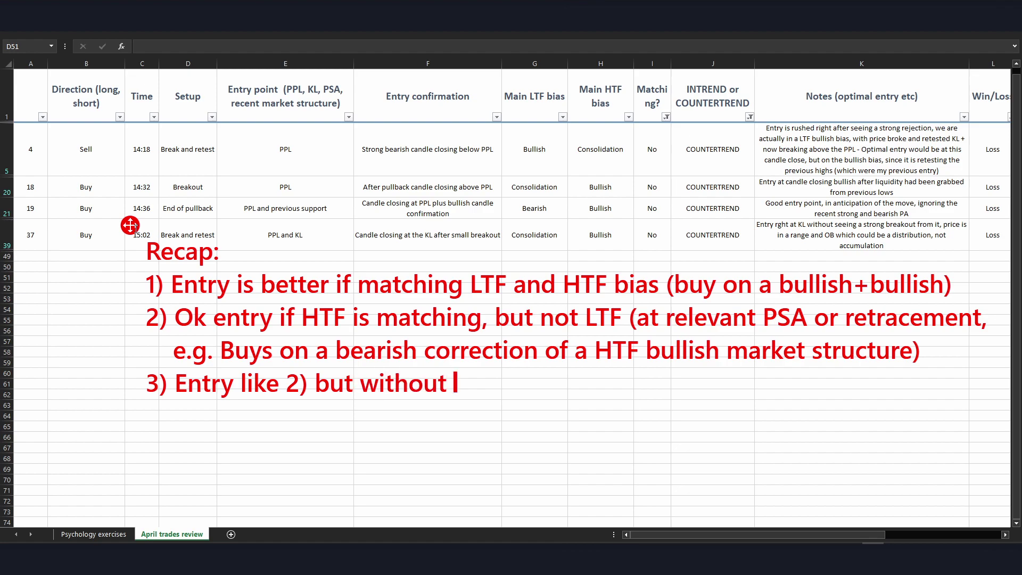
pyautogui.press('BackSpace')
pyautogui.write('n')
pyautogui.press('BackSpace')
pyautogui.press('BackSpace')
pyautogui.press('BackSpace')
pyautogui.write('e')
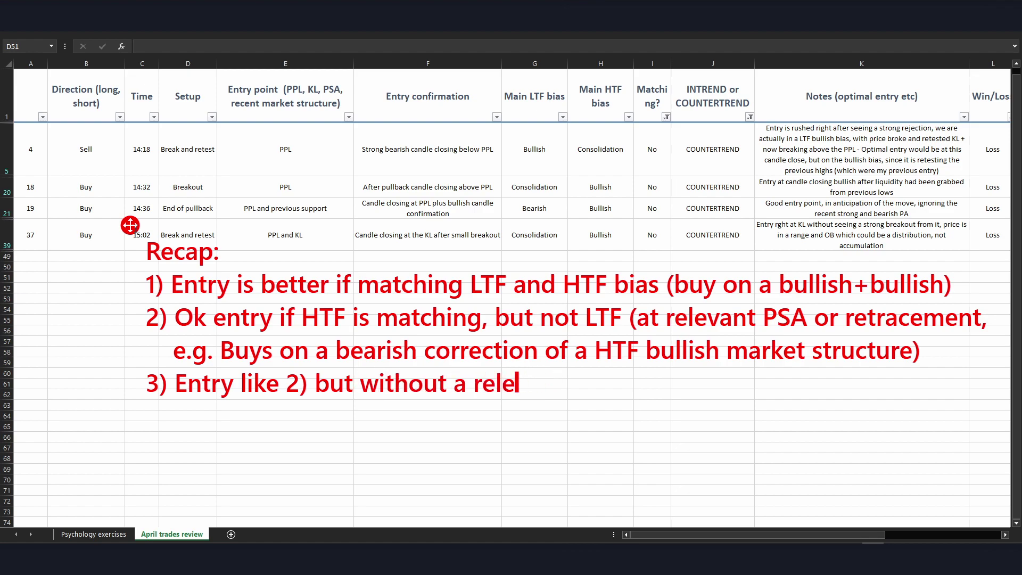
pyautogui.write('vant PSA are STUPID')
pyautogui.press('Return')
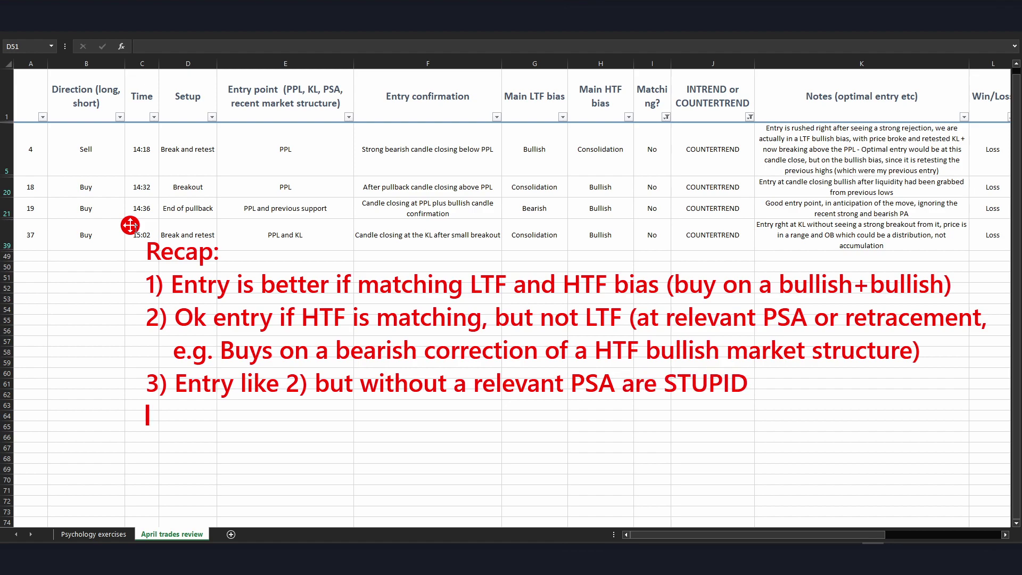